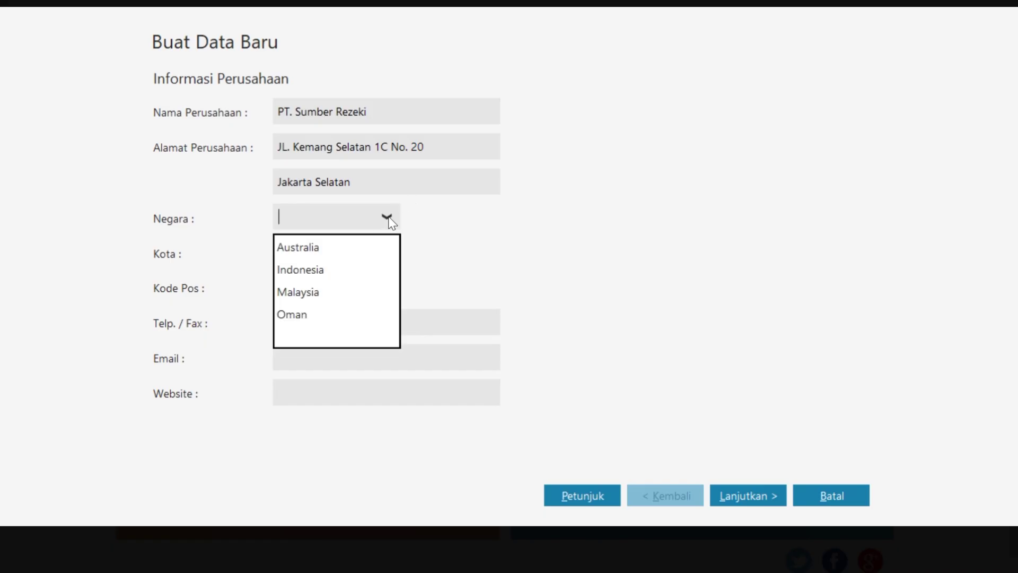
- Set the company's country to Indonesia and city to Jakarta, enter the postal code, and continue to the accounting period
{"action": "left_click", "coordinate": [361, 269]}
{"action": "left_click", "coordinate": [387, 252]}
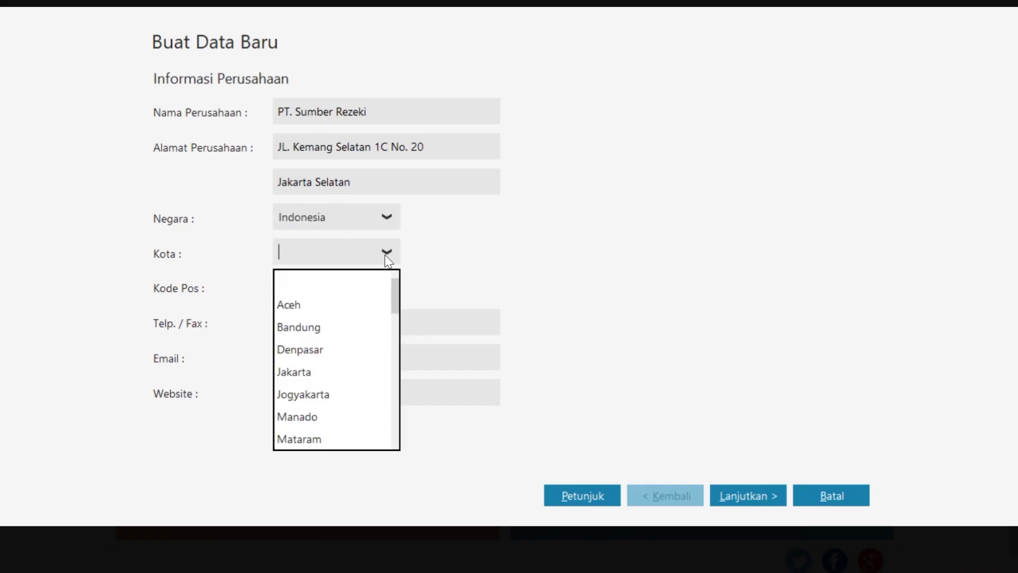
{"action": "left_click", "coordinate": [343, 375]}
{"action": "left_click", "coordinate": [349, 287]}
{"action": "type", "text": "12345"}
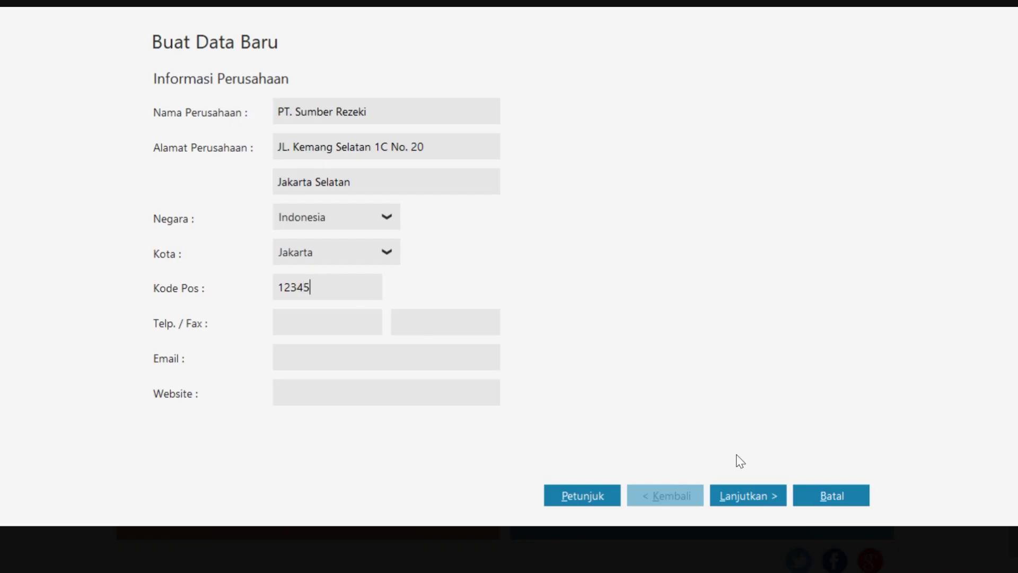
{"action": "left_click", "coordinate": [760, 495]}
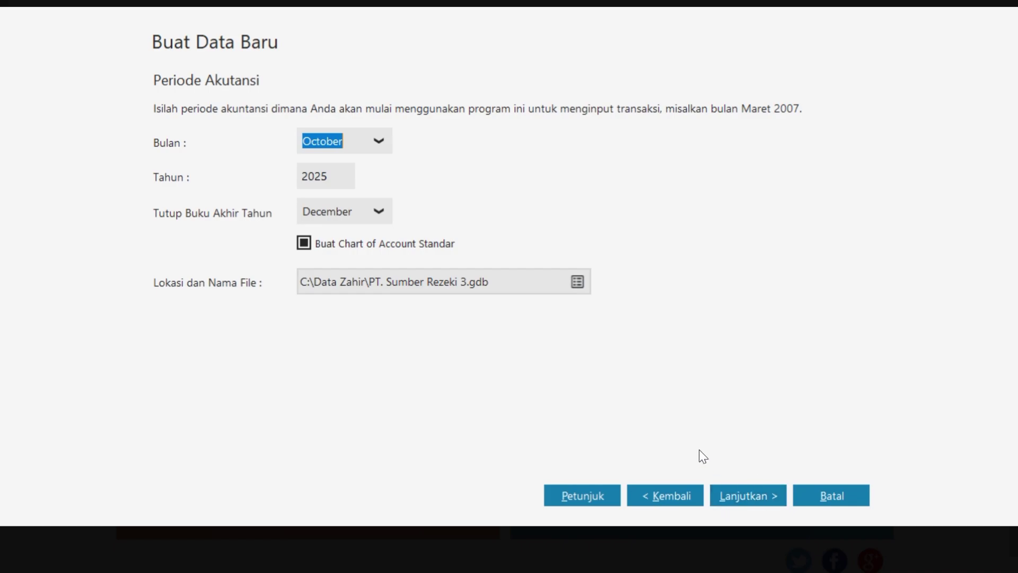
- Set the starting accounting period to January 2016 and continue to the department and account code settings
{"action": "left_click", "coordinate": [380, 142]}
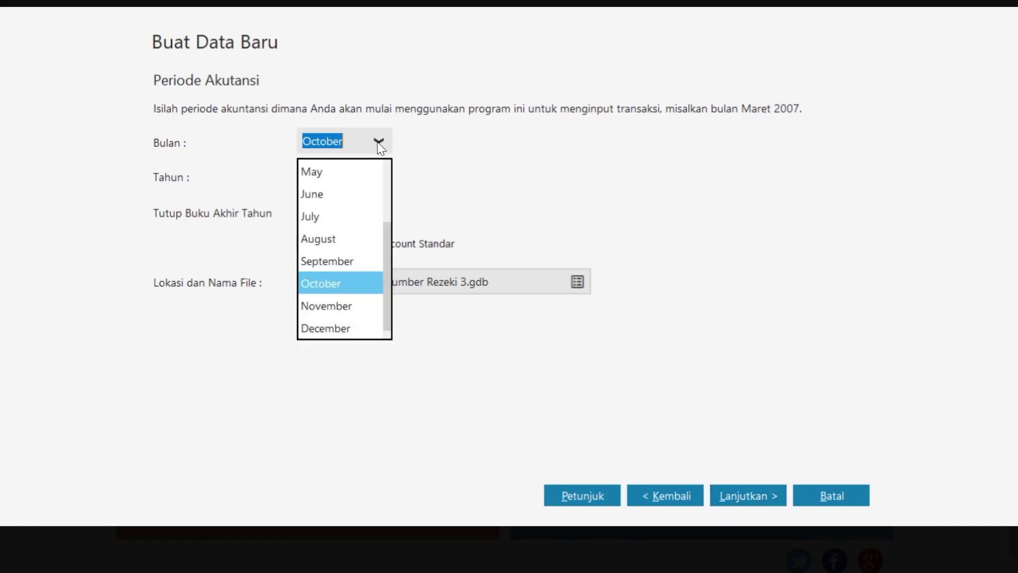
{"action": "scroll", "coordinate": [351, 216], "scroll_direction": "up", "scroll_amount": 3}
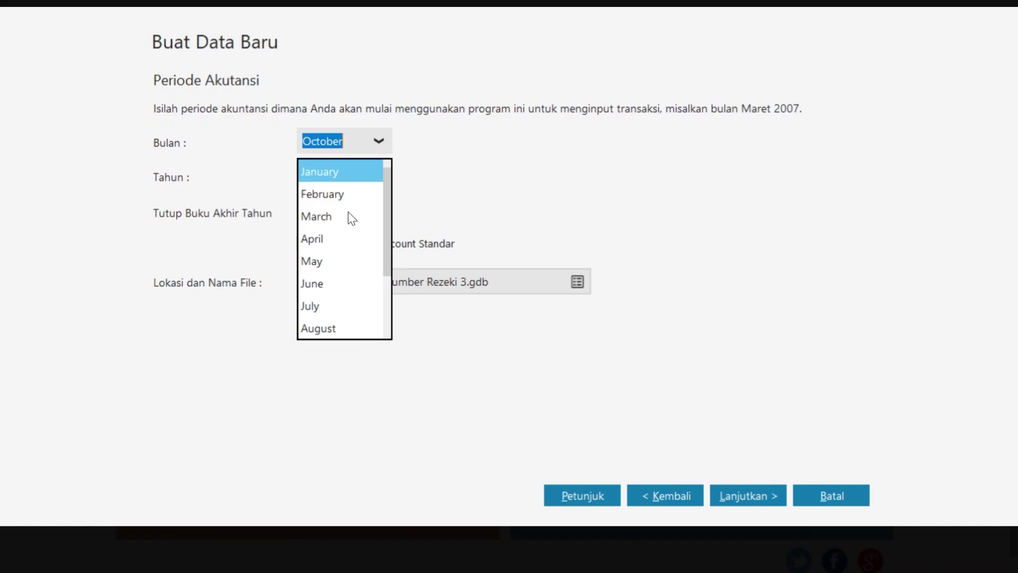
{"action": "left_click", "coordinate": [347, 168]}
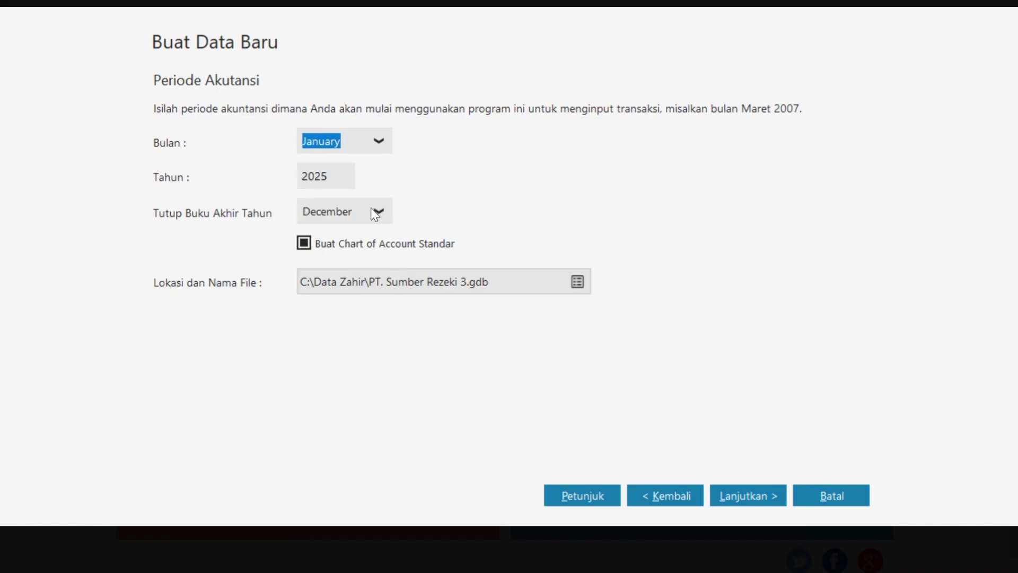
{"action": "left_click", "coordinate": [334, 178]}
{"action": "left_click", "coordinate": [334, 178]}
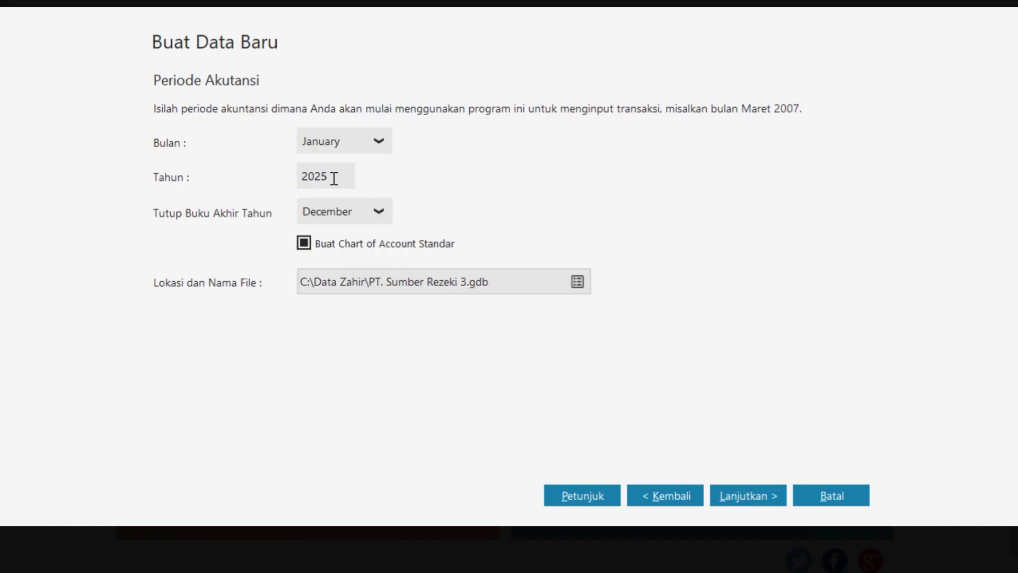
{"action": "key", "text": "BackSpace"}
{"action": "key", "text": "BackSpace"}
{"action": "type", "text": "16"}
{"action": "left_click", "coordinate": [756, 499]}
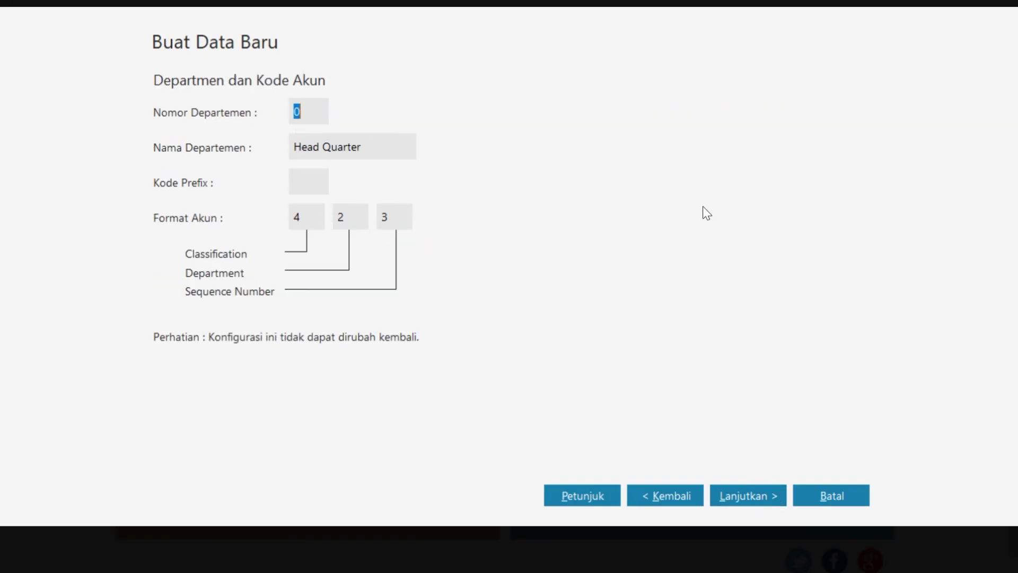
- Create the company data file with the default department and account format, using Perdagangan Umum as the business type
{"action": "left_click", "coordinate": [722, 497]}
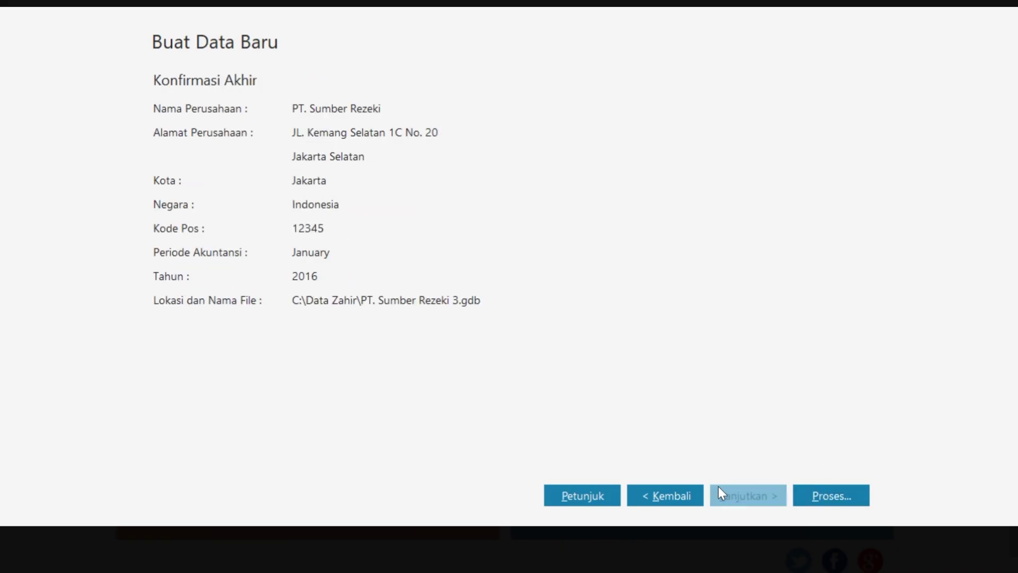
{"action": "left_click", "coordinate": [821, 490]}
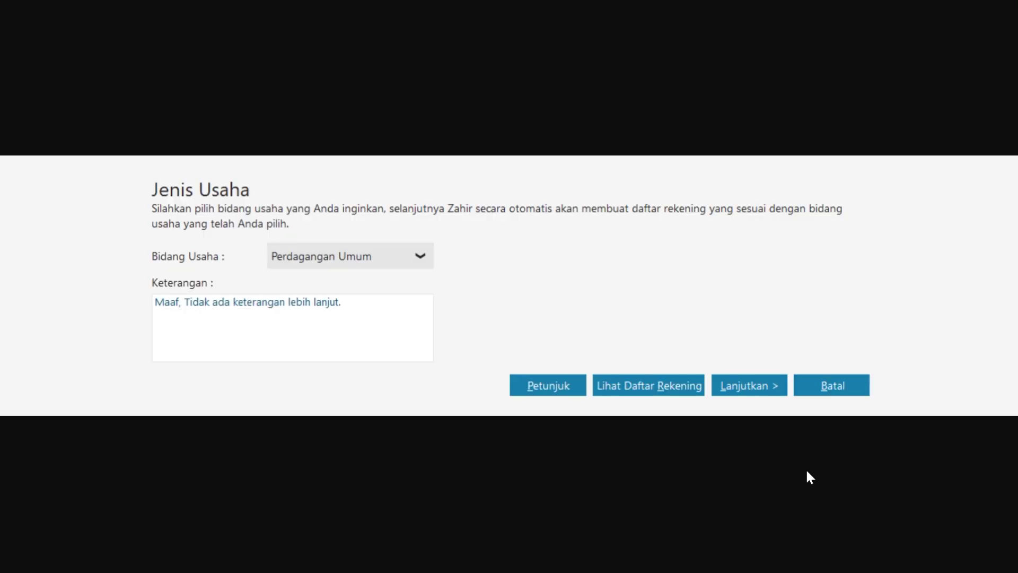
{"action": "left_click", "coordinate": [762, 382]}
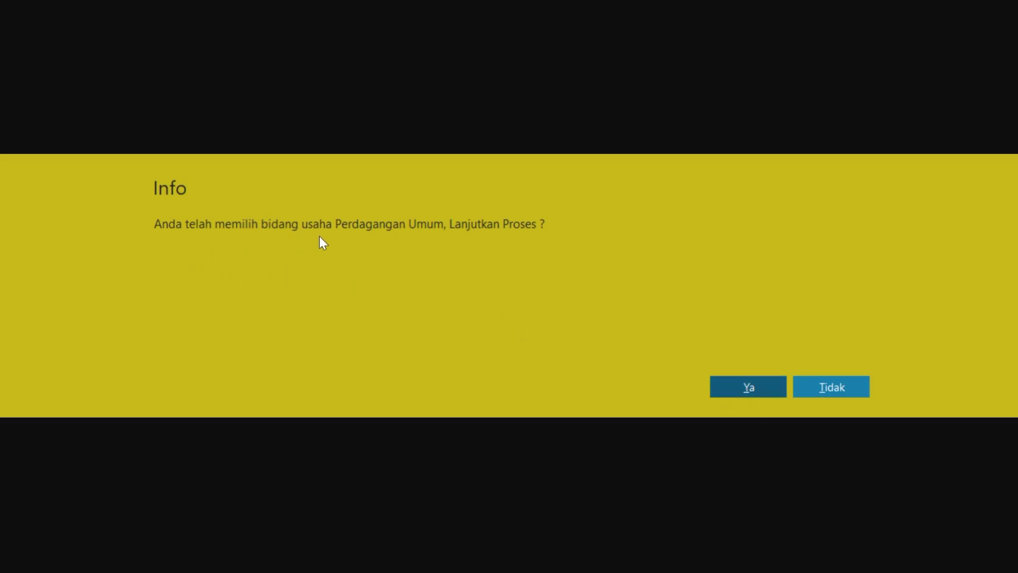
{"action": "left_click", "coordinate": [727, 390]}
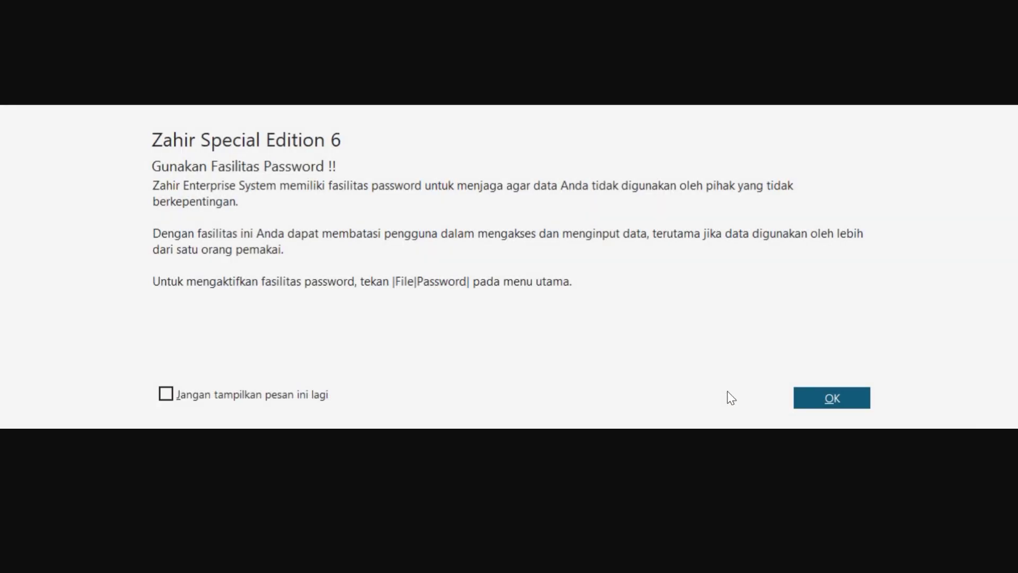
- Accept IDR as the functional currency, set the USD exchange rate to 16.000 IDR, and finish the currency setup
{"action": "left_click", "coordinate": [805, 399]}
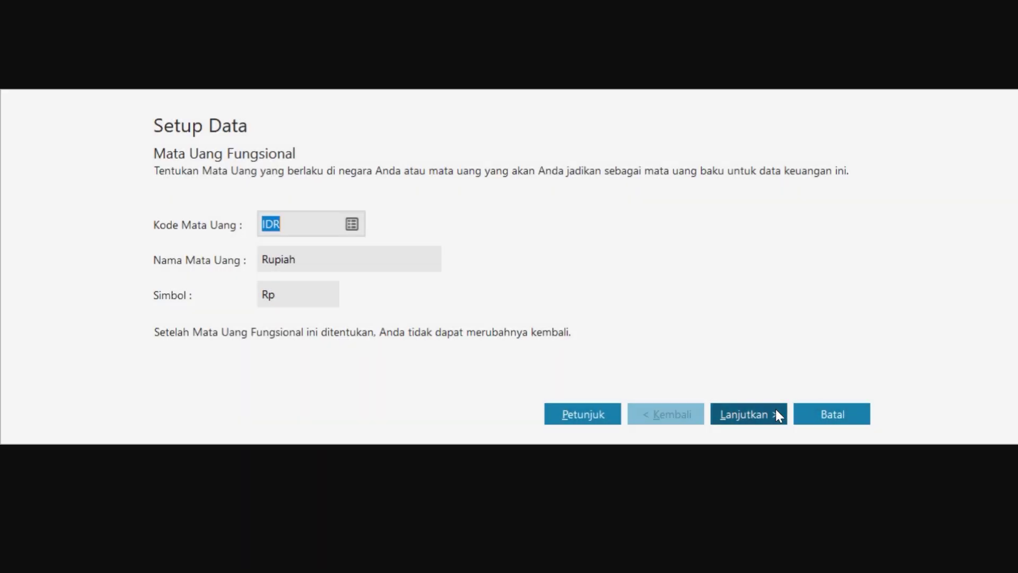
{"action": "left_click", "coordinate": [776, 410]}
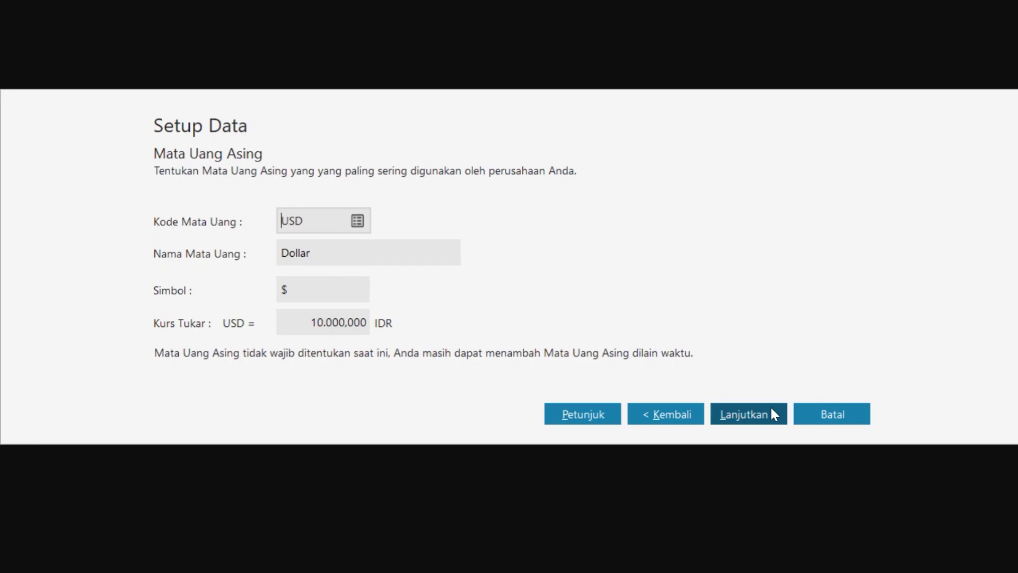
{"action": "left_click", "coordinate": [323, 321]}
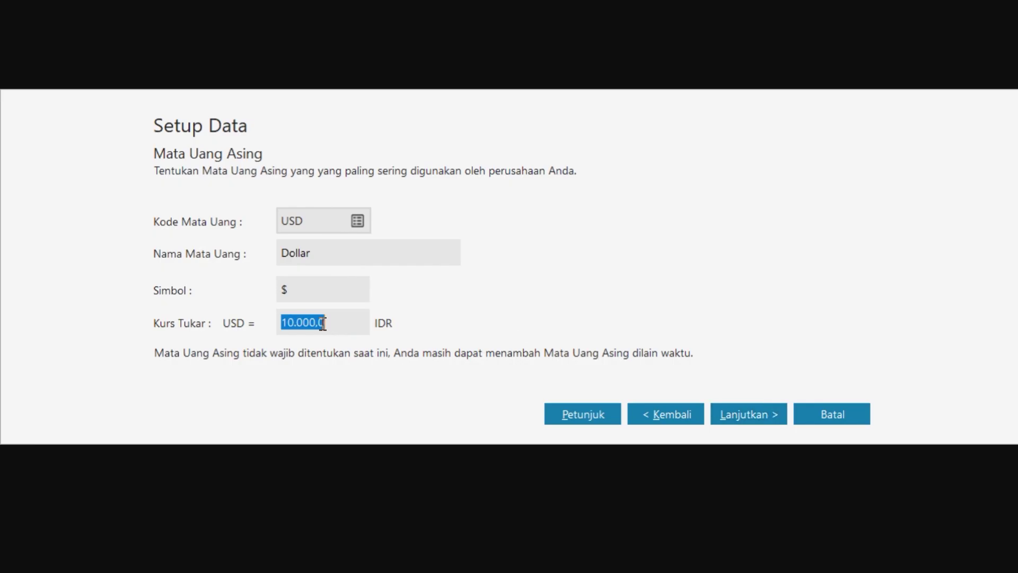
{"action": "left_click", "coordinate": [294, 323]}
{"action": "key", "text": "BackSpace"}
{"action": "type", "text": "6"}
{"action": "left_click", "coordinate": [763, 419]}
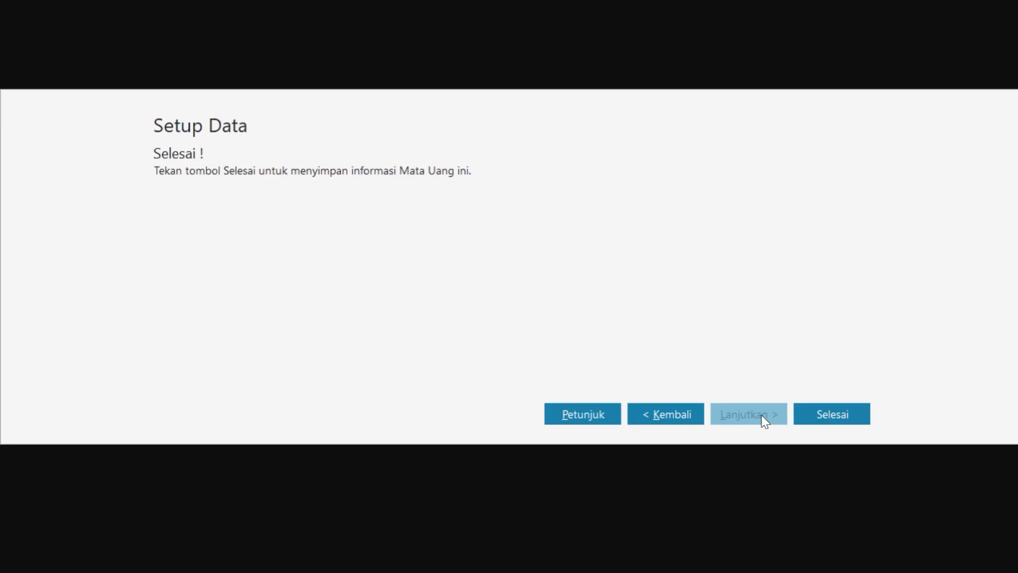
{"action": "left_click", "coordinate": [832, 416]}
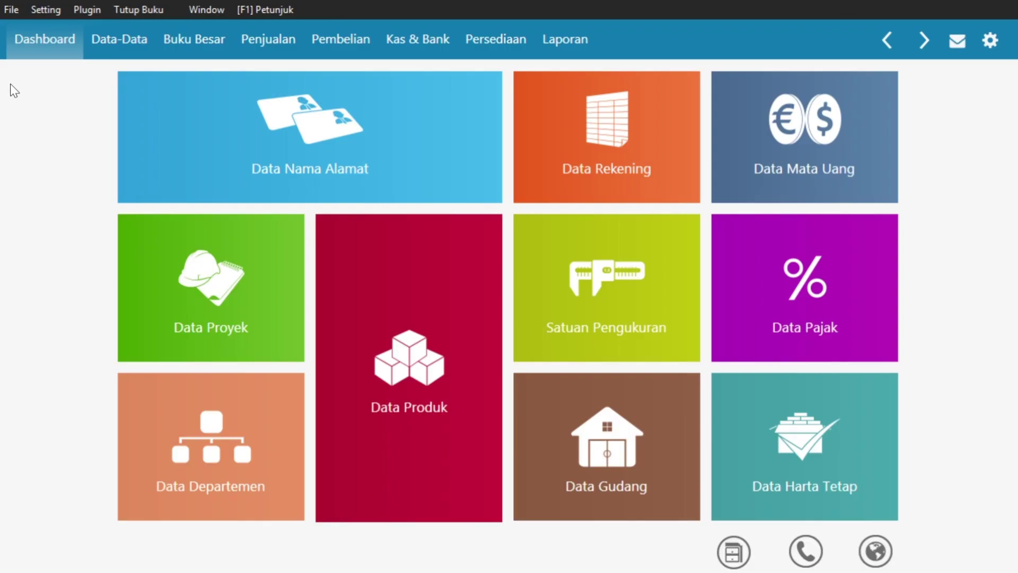
- Open the account opening balances (Saldo Awal Akun) and set the Kas balance to 3.500.000
{"action": "left_click", "coordinate": [47, 7]}
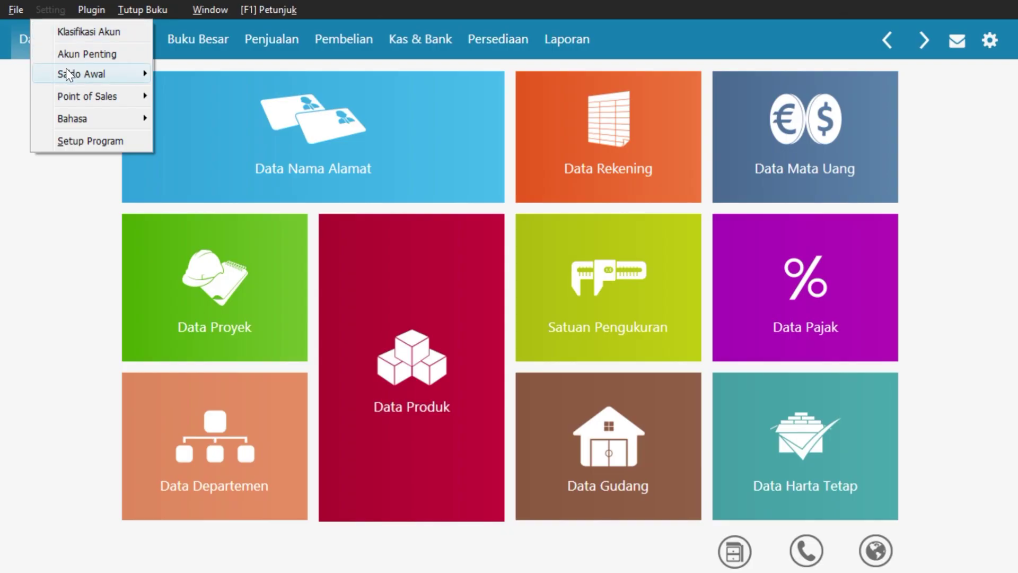
{"action": "mouse_move", "coordinate": [69, 74]}
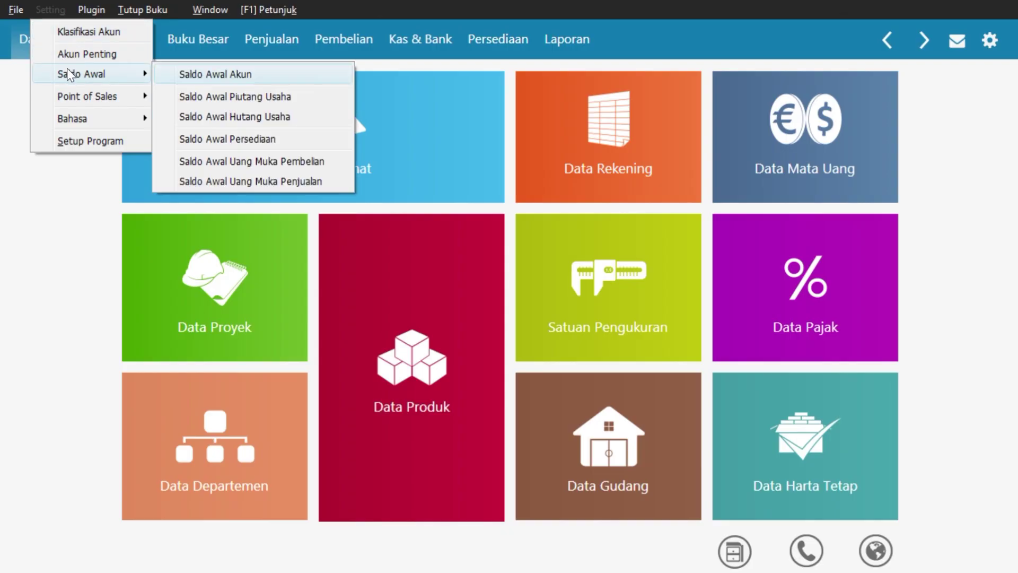
{"action": "left_click", "coordinate": [196, 78]}
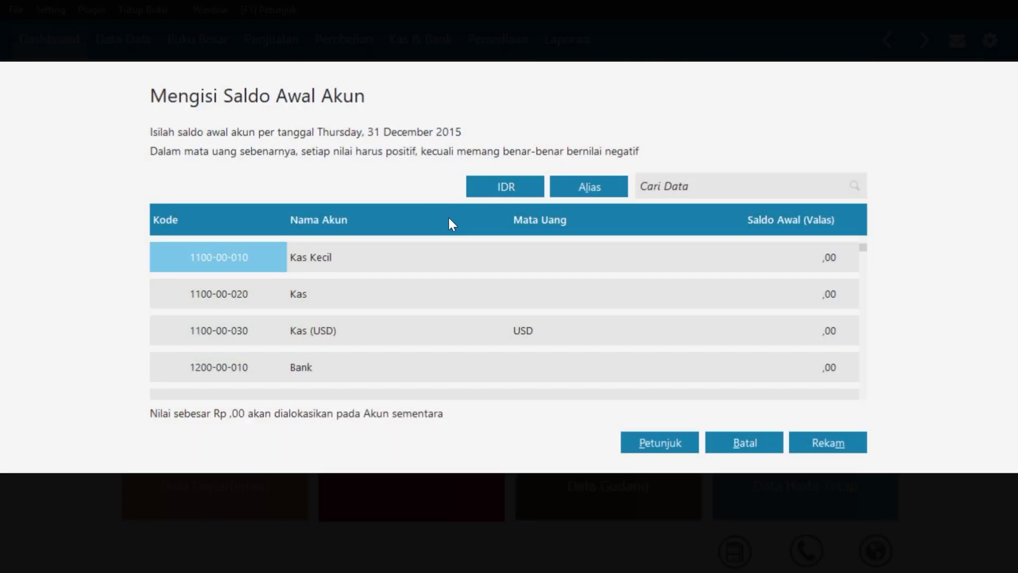
{"action": "left_click", "coordinate": [671, 307]}
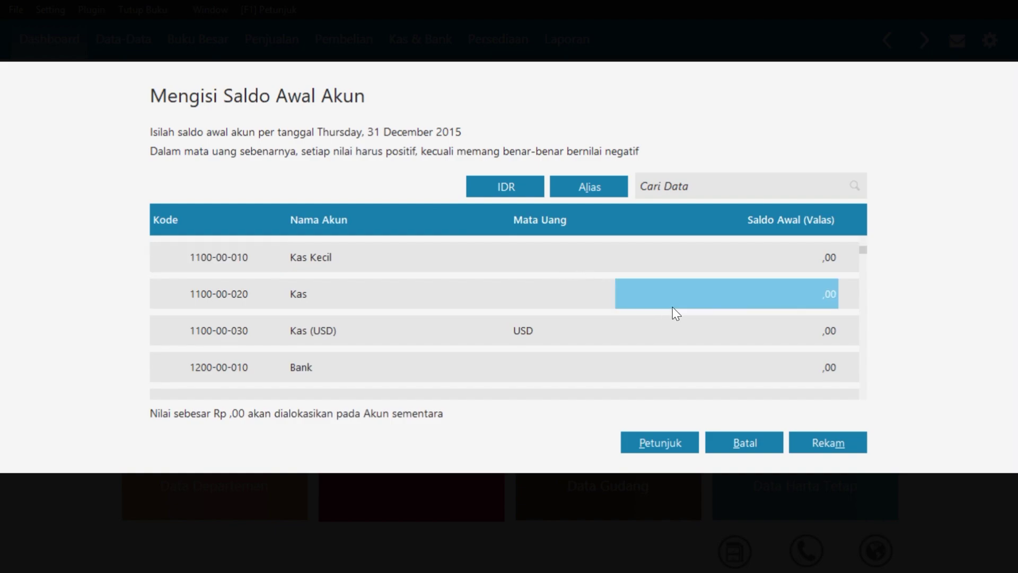
{"action": "type", "text": "3.5"}
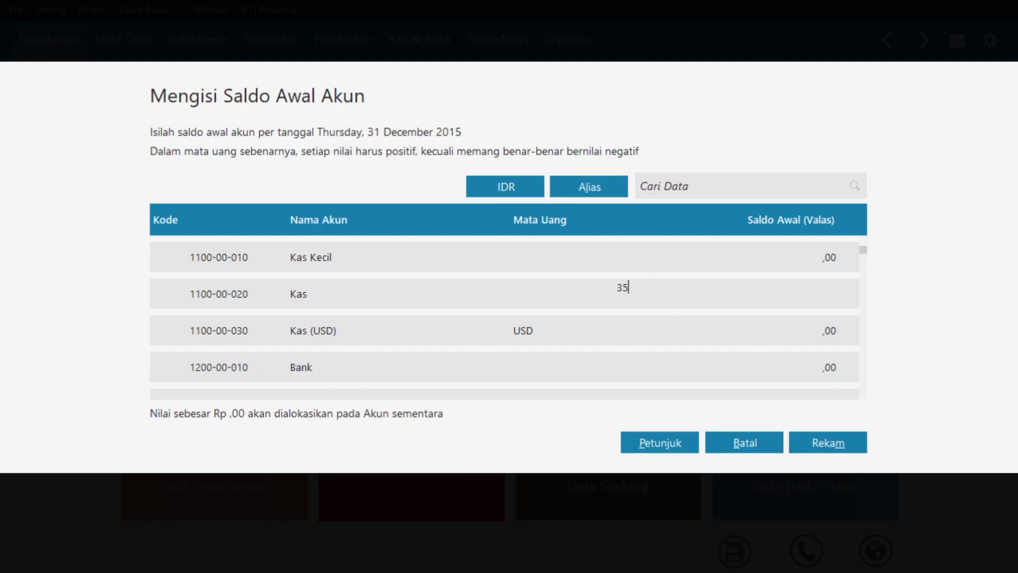
{"action": "type", "text": "00.000"}
{"action": "key", "text": "Return"}
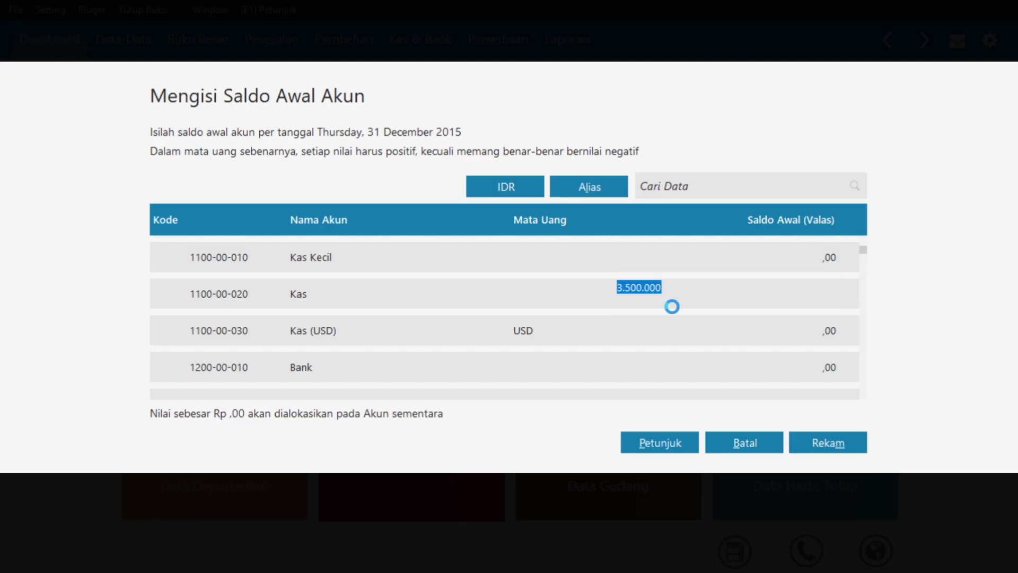
- Set the opening balance of the Bank account 1200-00-010 to 25.500.000
{"action": "type", "text": "2550000"}
{"action": "key", "text": "Return"}
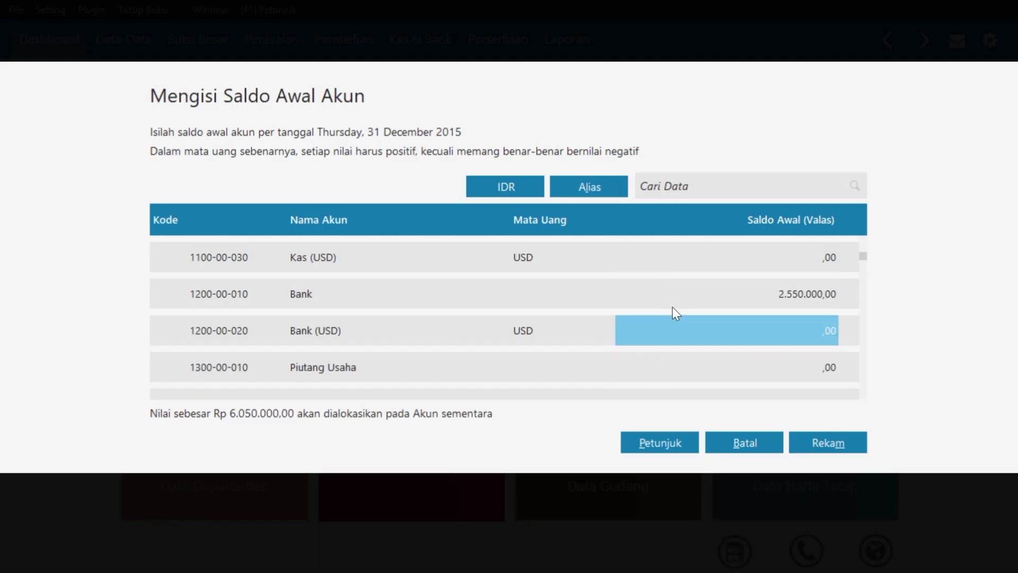
{"action": "double_click", "coordinate": [672, 307]}
{"action": "left_click", "coordinate": [672, 291]}
{"action": "type", "text": "0"}
{"action": "key", "text": "Return"}
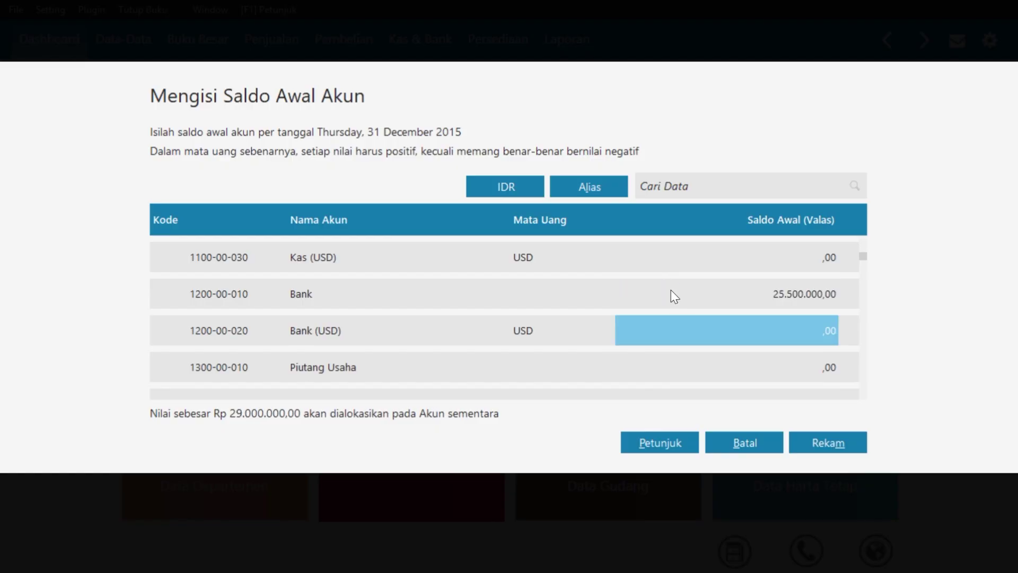
- Set the opening balance of Piutang Usaha to 4.550.000
{"action": "key", "text": "Return"}
{"action": "type", "text": "4550000"}
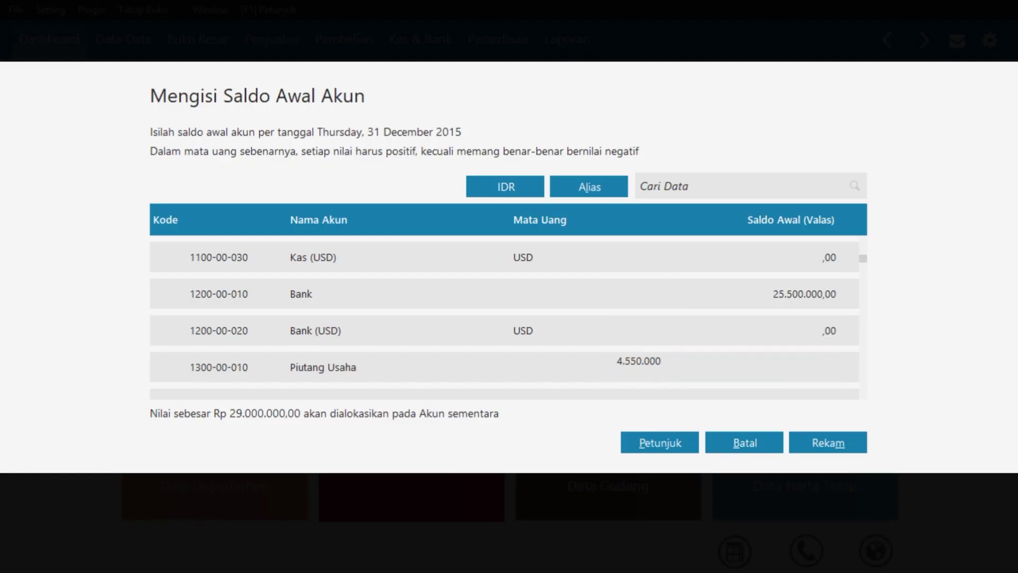
{"action": "key", "text": "Return"}
- Set the opening balance of Persediaan # 1 to 13.815.000
{"action": "key", "text": "Return"}
{"action": "key", "text": "Return"}
{"action": "key", "text": "Return"}
{"action": "key", "text": "Return"}
{"action": "key", "text": "Return"}
{"action": "type", "text": "13815000"}
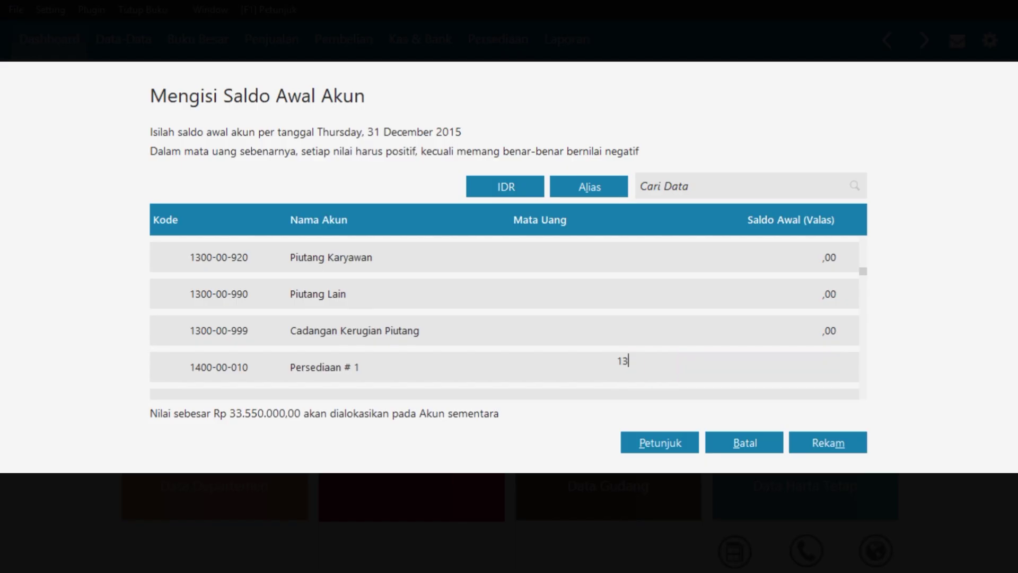
{"action": "key", "text": "Return"}
- Set the opening balance of Asuransi Dibayar di Muka to 2.300.000
{"action": "key", "text": "Return"}
{"action": "key", "text": "Return"}
{"action": "key", "text": "Return"}
{"action": "key", "text": "Return"}
{"action": "key", "text": "Return"}
{"action": "key", "text": "Return"}
{"action": "key", "text": "Return"}
{"action": "key", "text": "Return"}
{"action": "key", "text": "Return"}
{"action": "key", "text": "Return"}
{"action": "key", "text": "Return"}
{"action": "key", "text": "Return"}
{"action": "key", "text": "Return"}
{"action": "key", "text": "Return"}
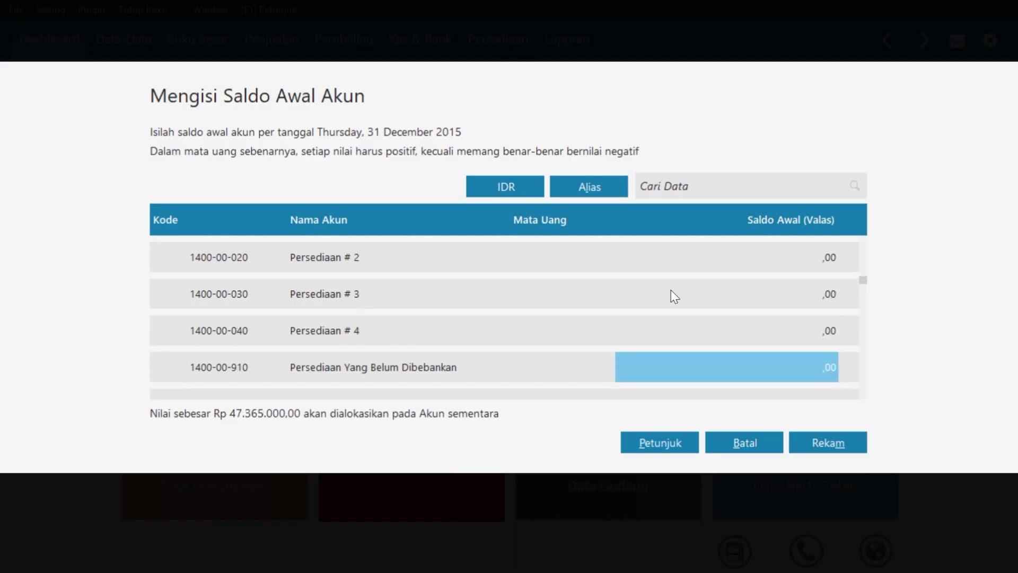
{"action": "type", "text": "2300000"}
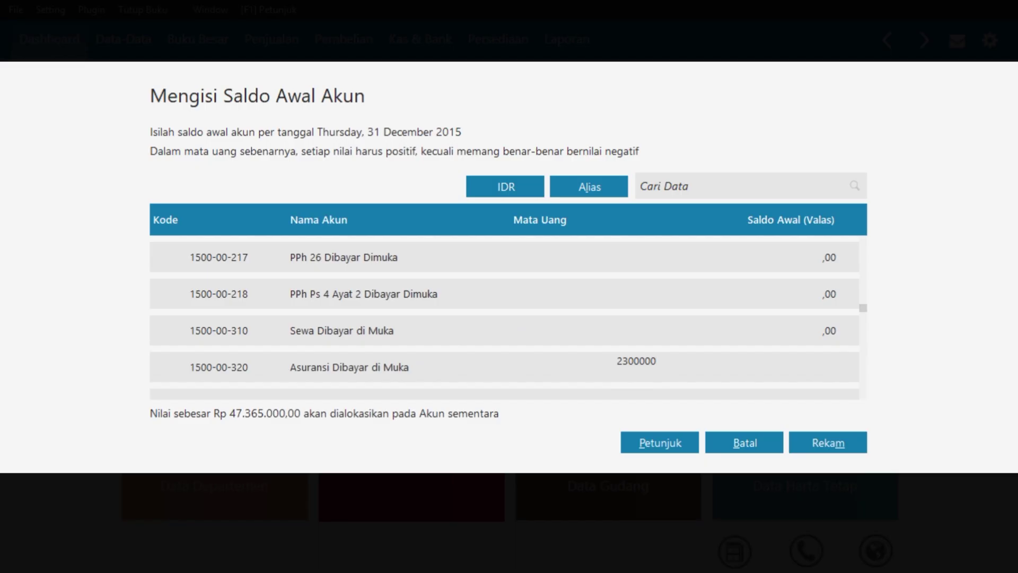
{"action": "key", "text": "Return"}
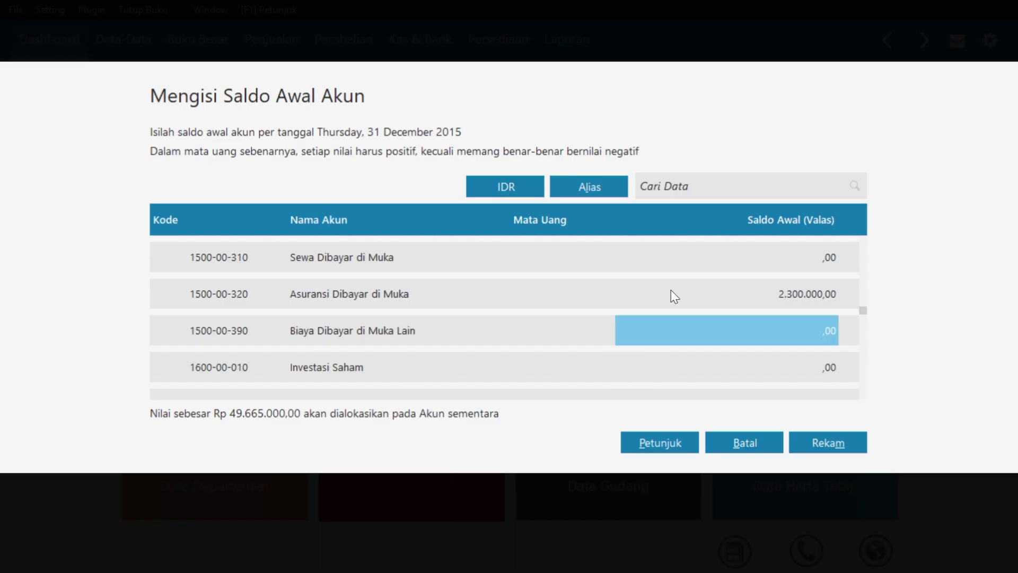
- Set the opening balance of Kendaraan to 125.000.000
{"action": "key", "text": "Return"}
{"action": "key", "text": "Return"}
{"action": "key", "text": "Return"}
{"action": "key", "text": "Return"}
{"action": "key", "text": "Return"}
{"action": "type", "text": "12500000"}
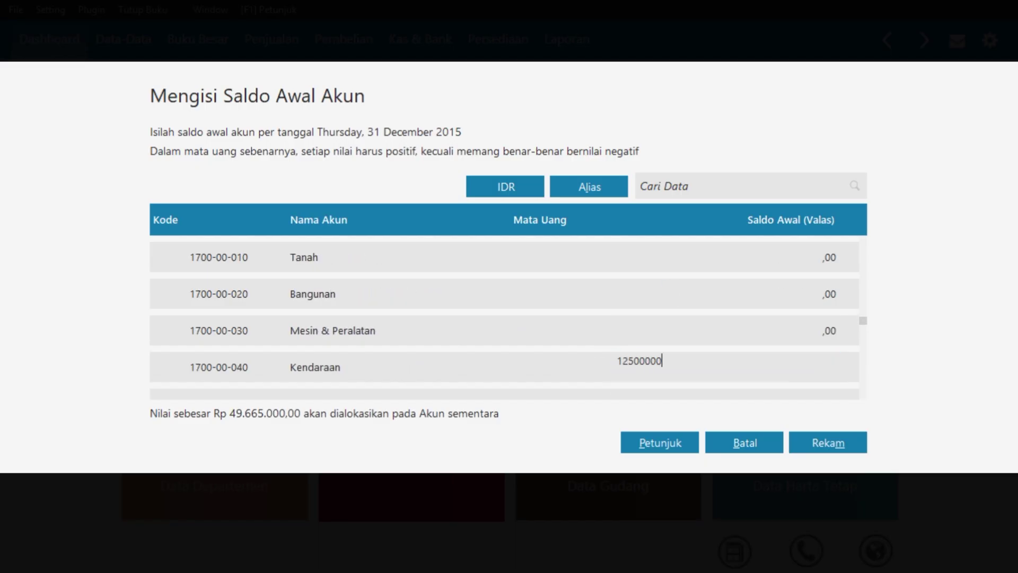
{"action": "key", "text": "Return"}
- Set the opening balance of Akumulasi Penyusutan Kendaraan to -12.500.000
{"action": "key", "text": "Return"}
{"action": "key", "text": "Return"}
{"action": "key", "text": "Return"}
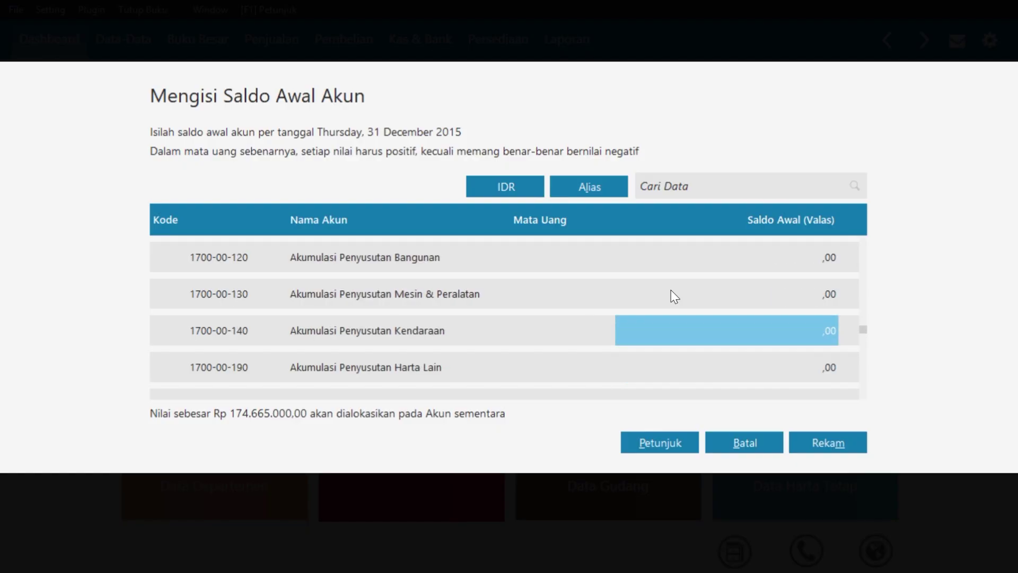
{"action": "type", "text": "-1"}
{"action": "type", "text": "2.500.000"}
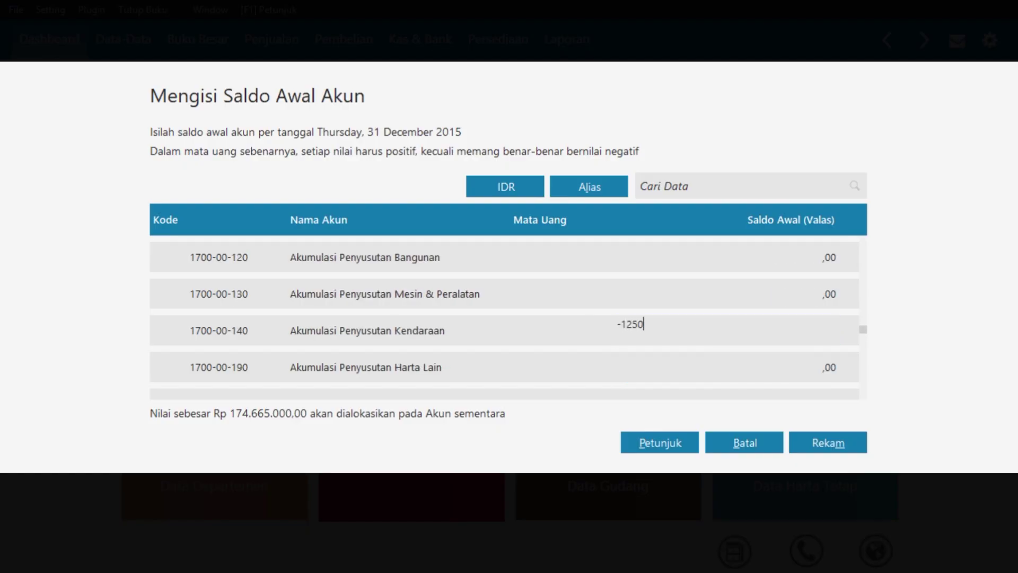
{"action": "key", "text": "Return"}
- Set the opening balance of Utang Usaha to 16.875.000
{"action": "key", "text": "Return"}
{"action": "key", "text": "Return"}
{"action": "key", "text": "Return"}
{"action": "key", "text": "Return"}
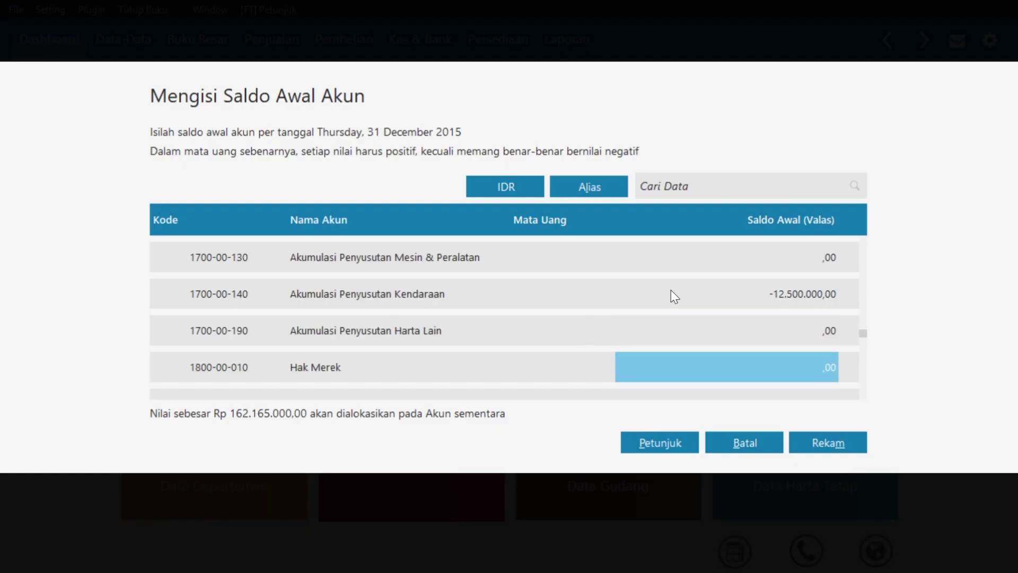
{"action": "type", "text": "16875000"}
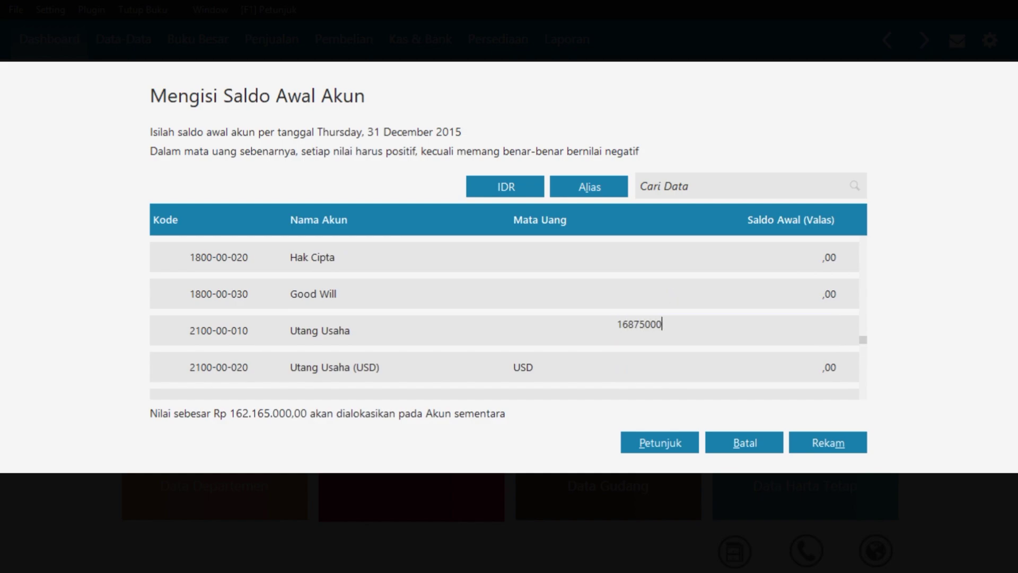
- Set the opening balance of Utang Gaji & Upah to 2.115.000
{"action": "key", "text": "Return"}
{"action": "key", "text": "Return"}
{"action": "key", "text": "Return"}
{"action": "key", "text": "Return"}
{"action": "key", "text": "Return"}
{"action": "type", "text": "2115000"}
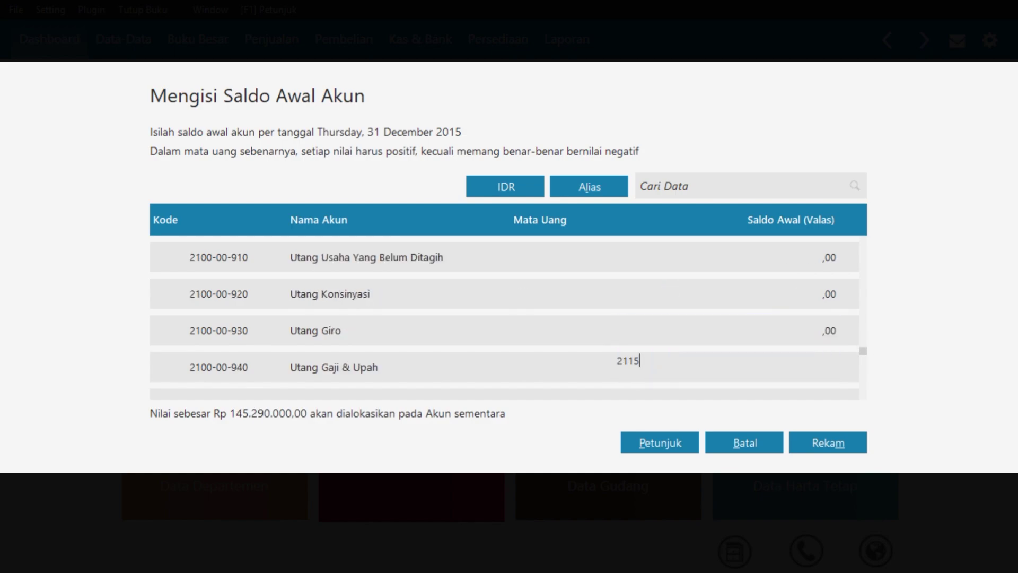
- Set the opening balance of Utang Bank to 81.375.000
{"action": "key", "text": "Return"}
{"action": "key", "text": "Return"}
{"action": "key", "text": "Return"}
{"action": "key", "text": "Return"}
{"action": "key", "text": "Return"}
{"action": "key", "text": "Return"}
{"action": "key", "text": "Return"}
{"action": "key", "text": "Return"}
{"action": "key", "text": "Return"}
{"action": "key", "text": "Return"}
{"action": "key", "text": "Return"}
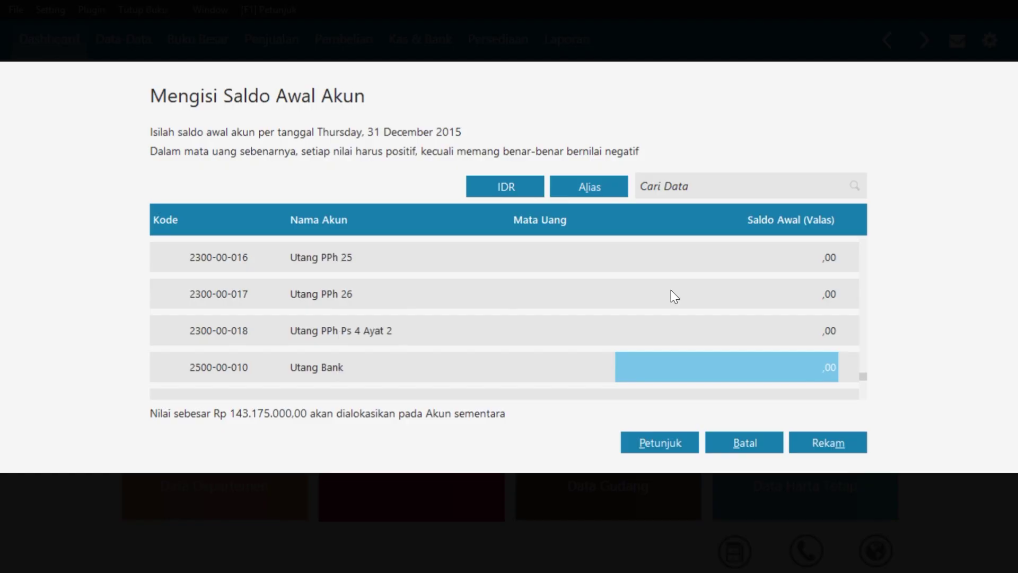
{"action": "type", "text": "81.375."}
{"action": "type", "text": "000"}
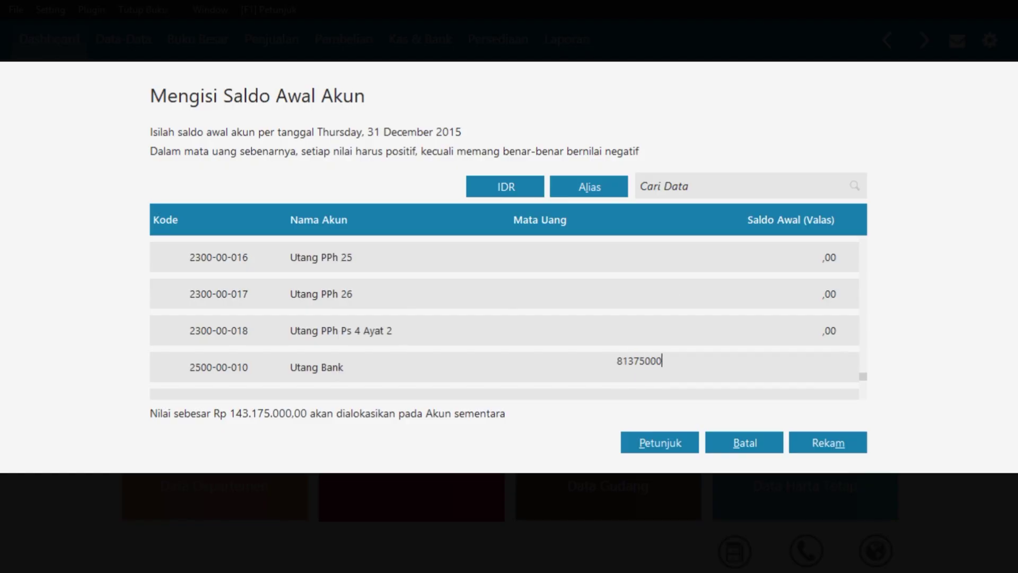
- Set the opening balance of Modal Disetor to 35.500.000
{"action": "key", "text": "Return"}
{"action": "key", "text": "Return"}
{"action": "type", "text": "35500000"}
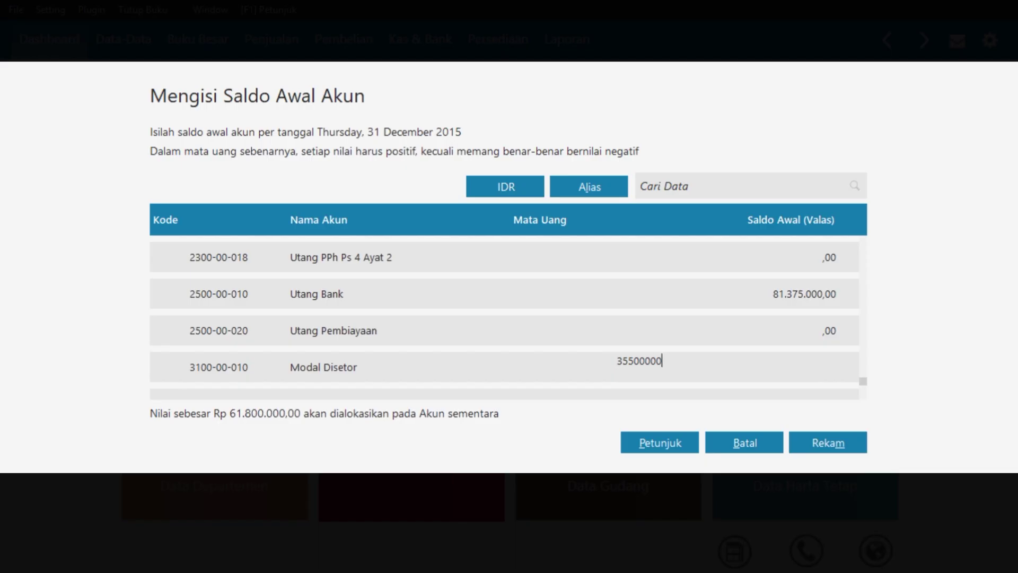
- Set the opening balance of Laba ditahan to 26.300.000 and record the account opening balances
{"action": "key", "text": "Return"}
{"action": "key", "text": "Return"}
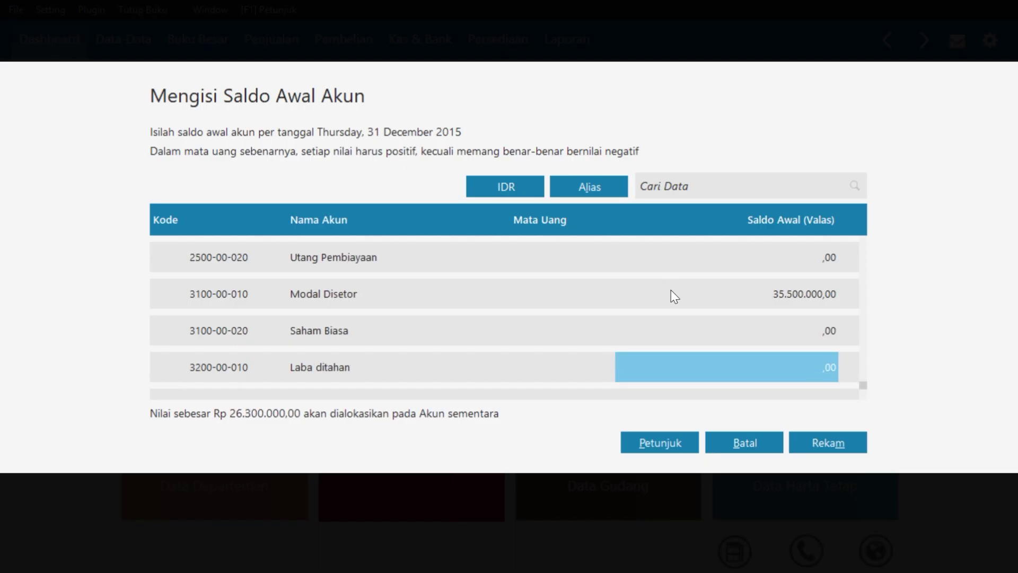
{"action": "type", "text": "263000"}
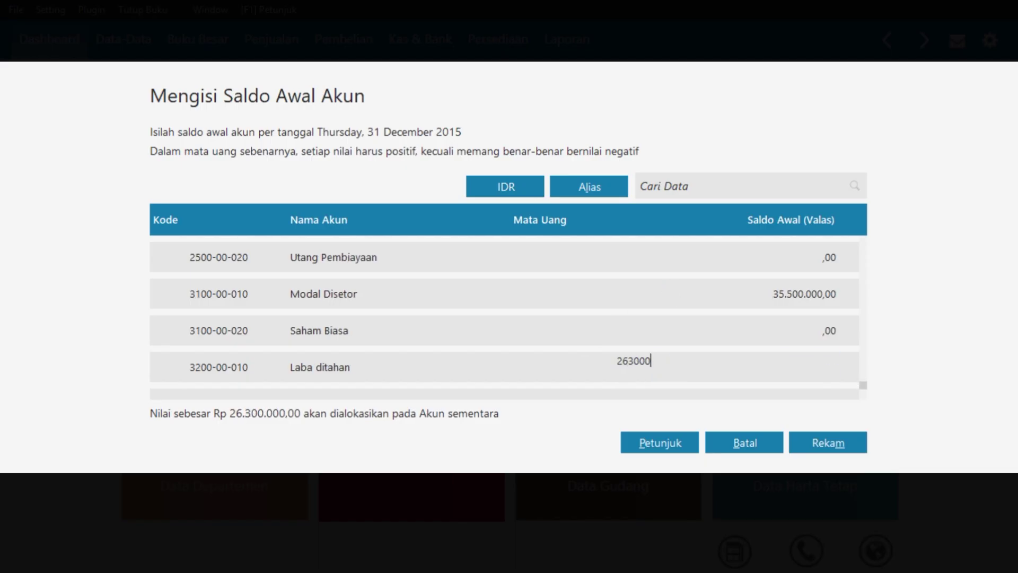
{"action": "type", "text": "00"}
{"action": "key", "text": "Return"}
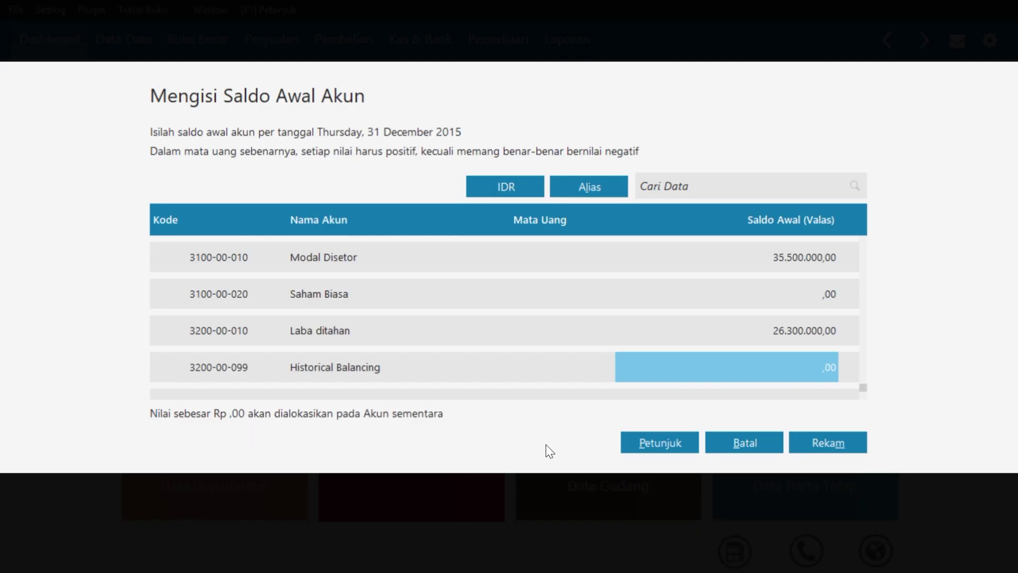
{"action": "left_click", "coordinate": [850, 449]}
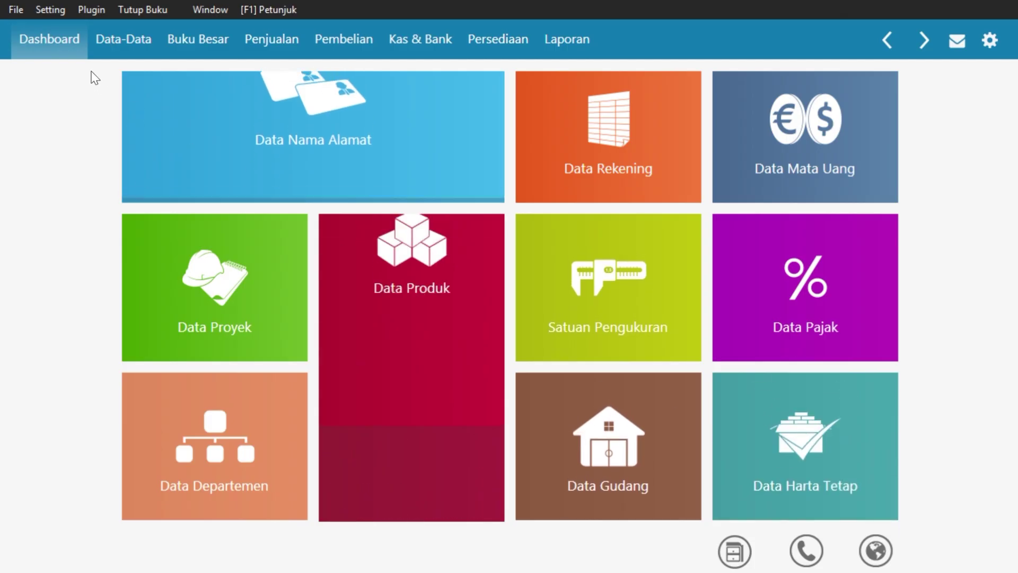
- Start a new entry in the accounts receivable (Piutang Usaha) opening balances
{"action": "left_click", "coordinate": [52, 10]}
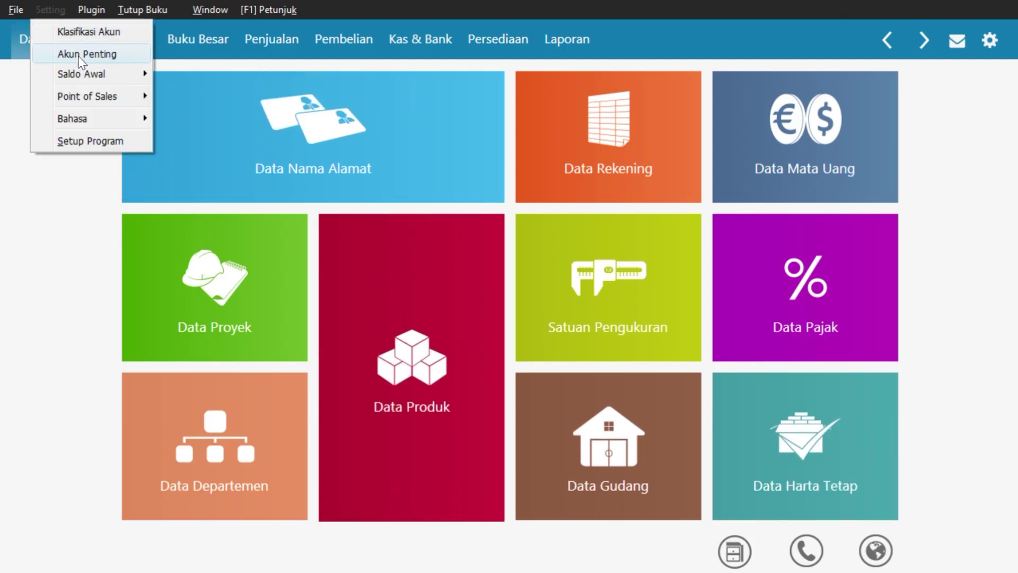
{"action": "left_click", "coordinate": [218, 98]}
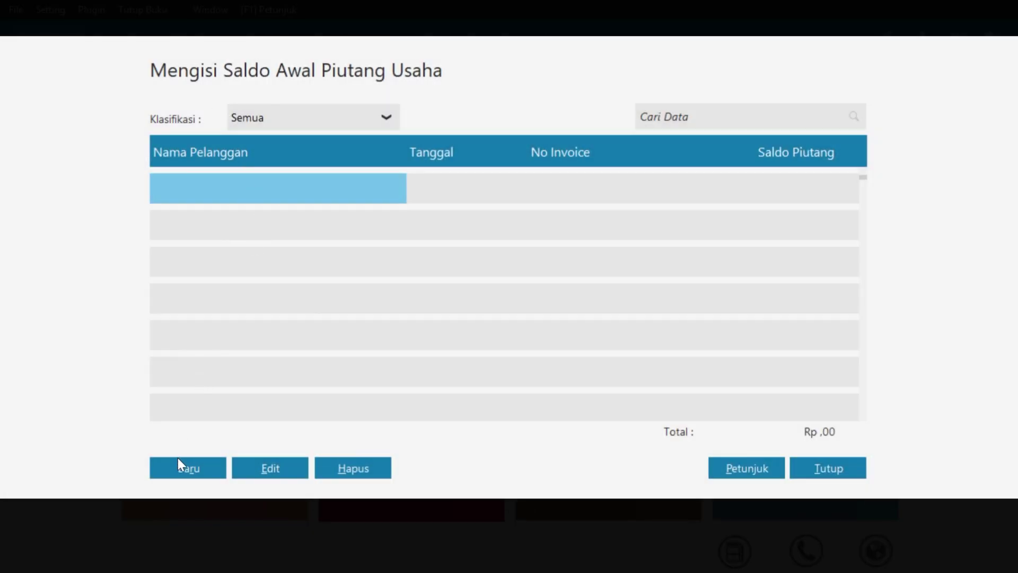
{"action": "left_click", "coordinate": [205, 471]}
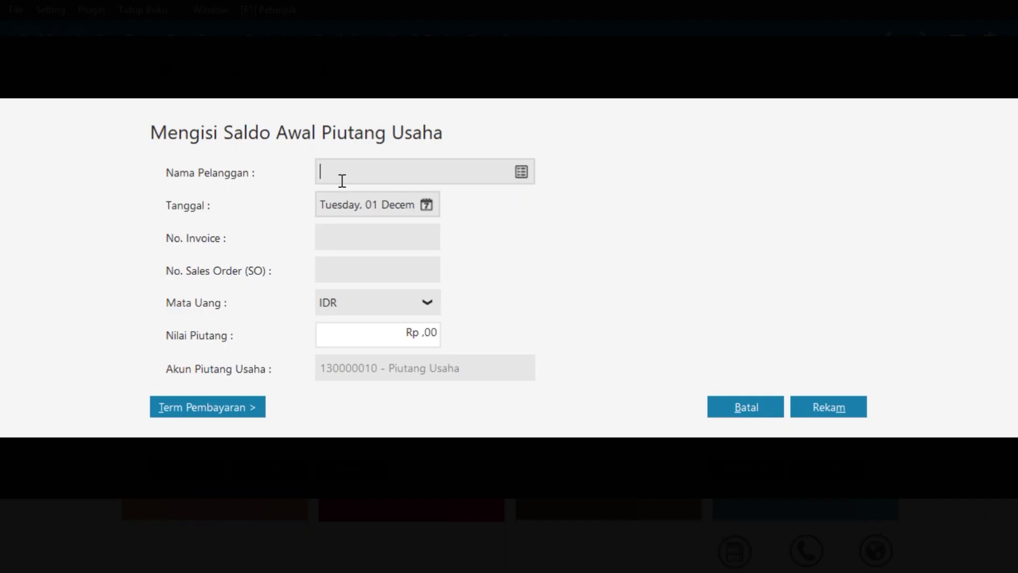
- Create a new customer record for the company PT. Megantara from the entry's customer list
{"action": "left_click", "coordinate": [522, 173]}
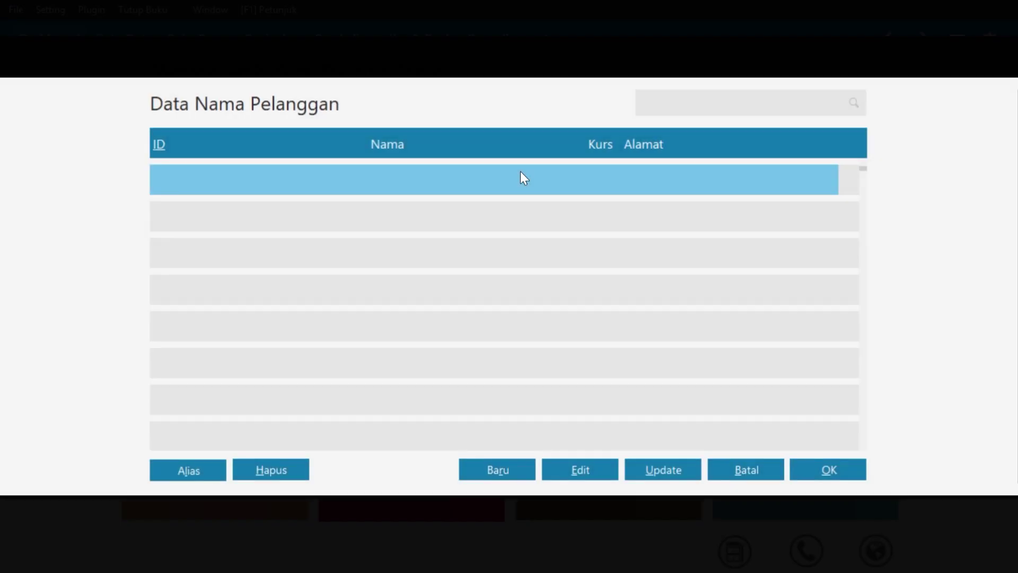
{"action": "left_click", "coordinate": [499, 461]}
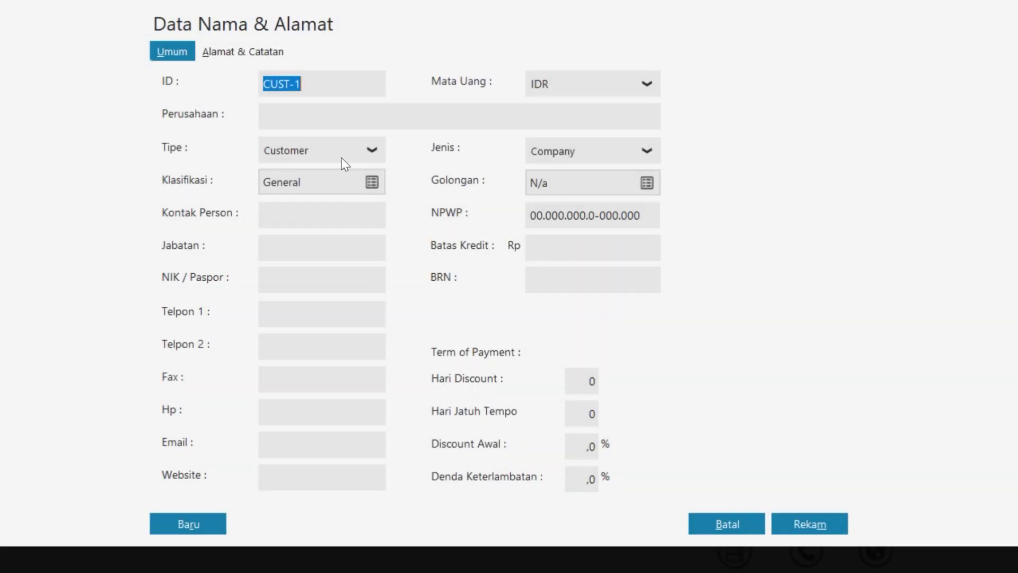
{"action": "left_click", "coordinate": [328, 112]}
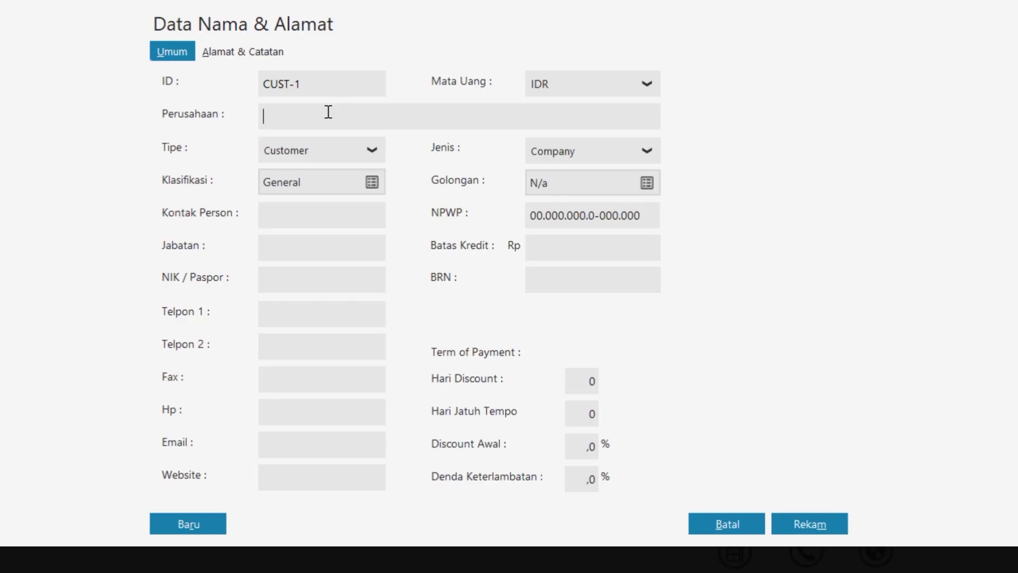
{"action": "type", "text": "PT. Megantara"}
{"action": "left_click", "coordinate": [183, 527]}
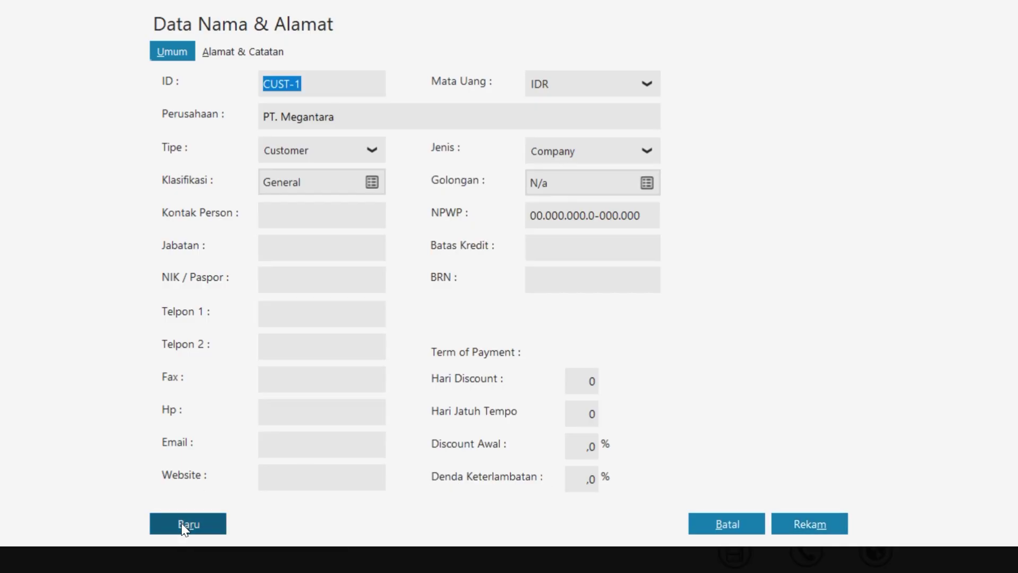
- Create a second customer record for the company PT. Unggul Utama
{"action": "left_click", "coordinate": [352, 114]}
{"action": "type", "text": "PT. Unggul Utama"}
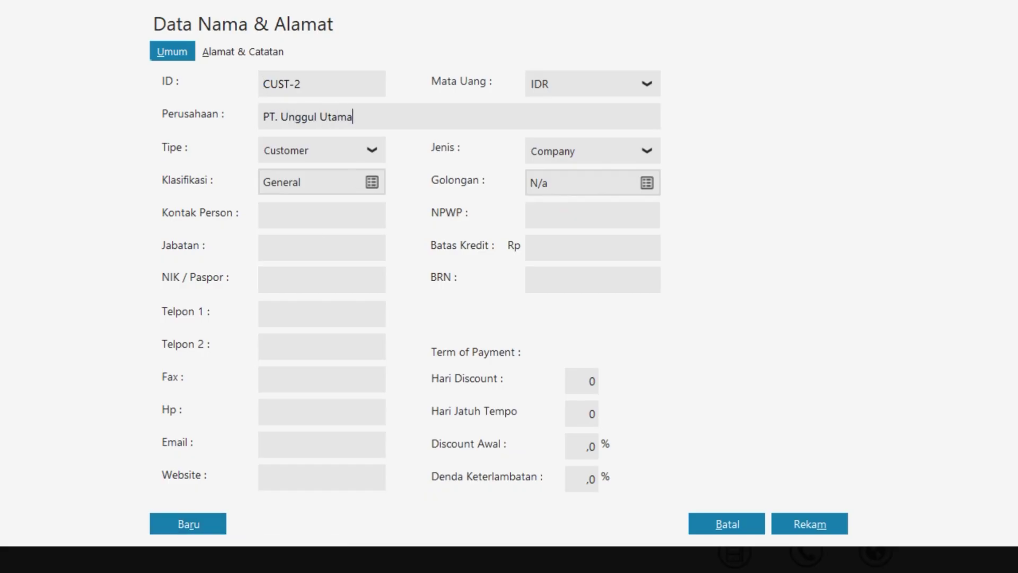
{"action": "left_click", "coordinate": [183, 525]}
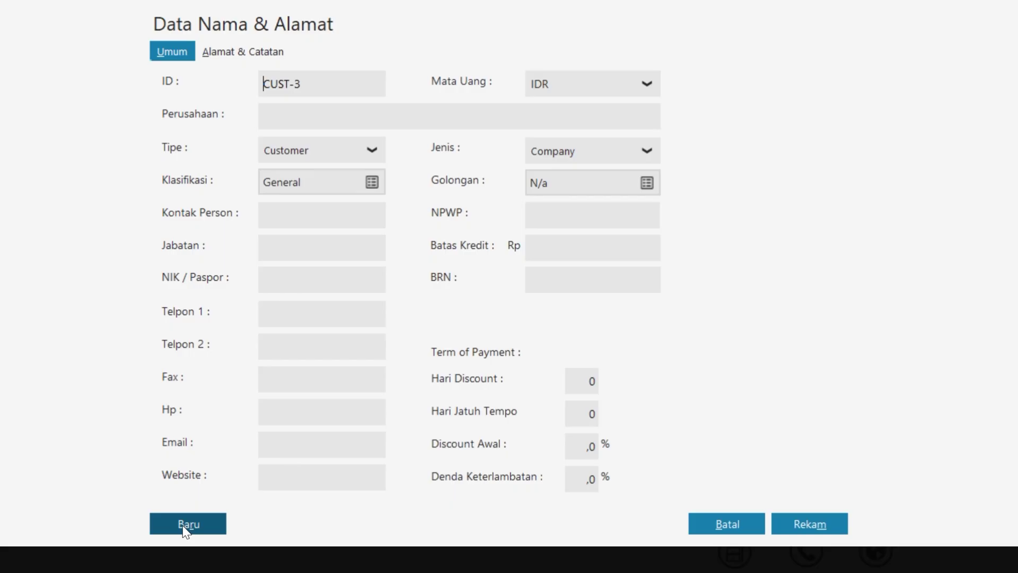
- Create a third customer record for CV. Cipta Kreasi and save it without an NPWP / NIK
{"action": "left_click", "coordinate": [345, 109]}
{"action": "type", "text": "CV. Cipta "}
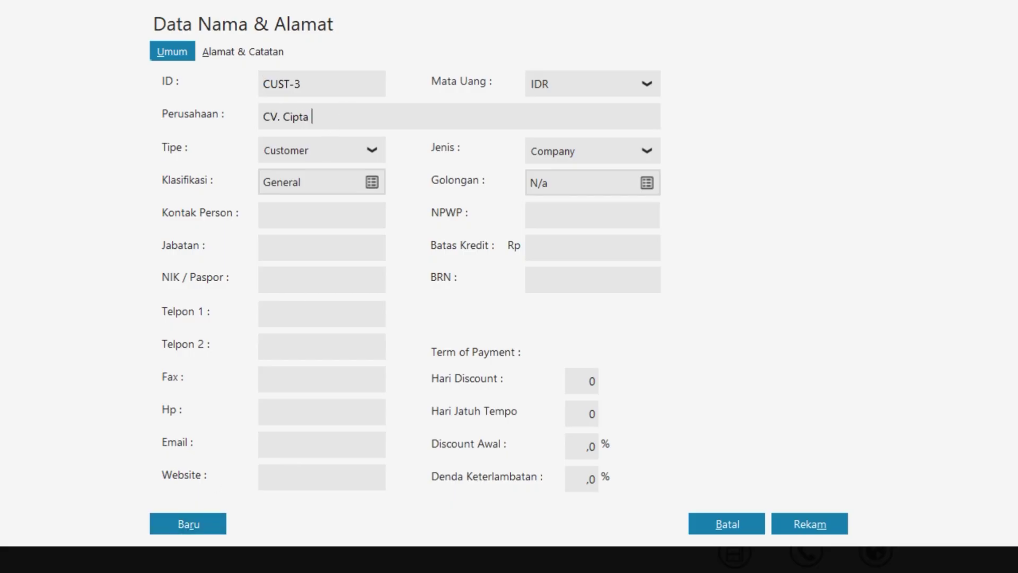
{"action": "type", "text": "Kreasi"}
{"action": "left_click", "coordinate": [805, 522]}
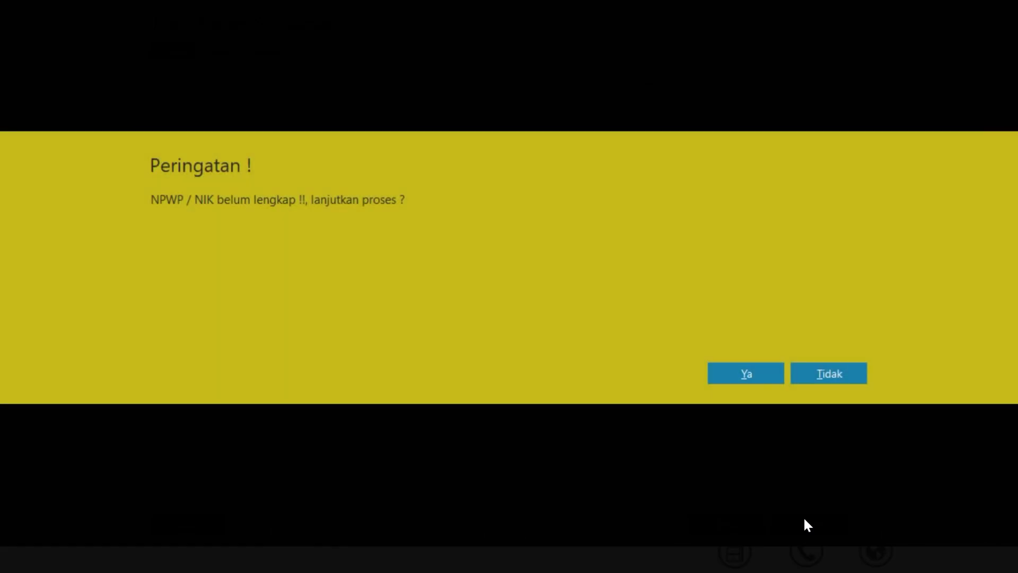
{"action": "left_click", "coordinate": [766, 366]}
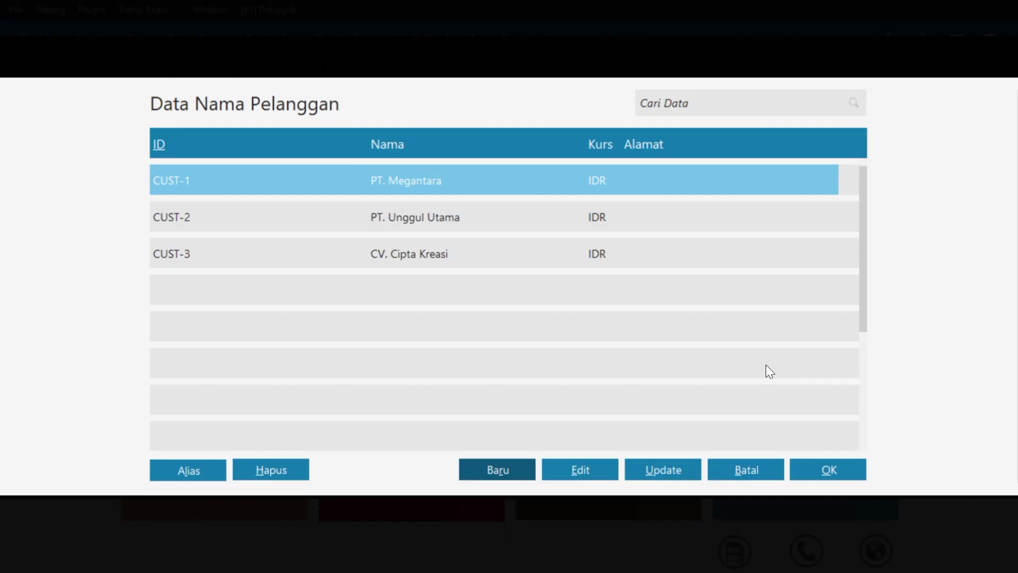
- Choose PT. Megantara as the receivable's customer, with invoice number INV-01 and date 1 December 2015
{"action": "left_click", "coordinate": [837, 463]}
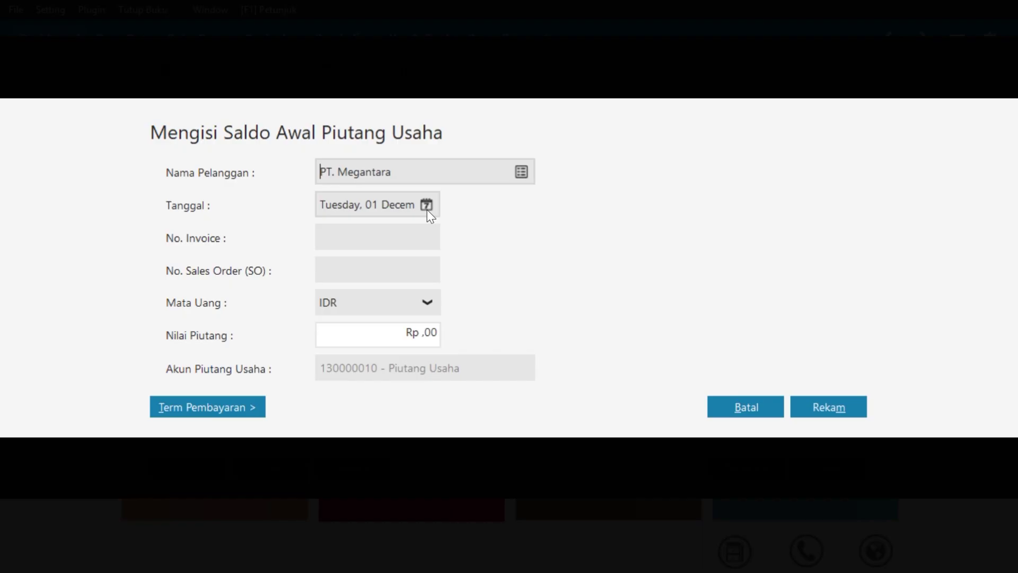
{"action": "left_click", "coordinate": [375, 241]}
{"action": "type", "text": "INV-01"}
{"action": "left_click", "coordinate": [426, 205]}
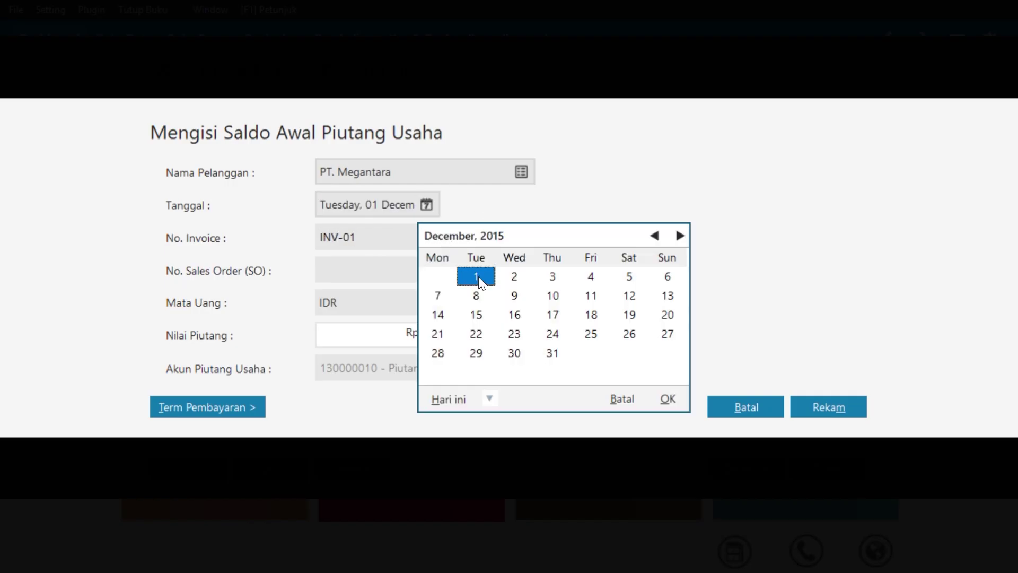
{"action": "left_click", "coordinate": [666, 398]}
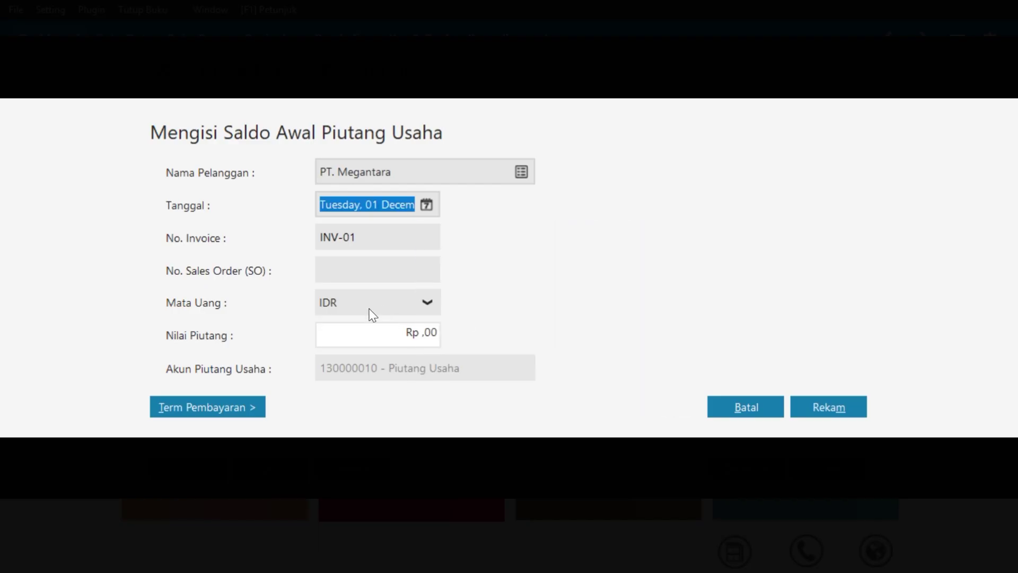
- Set the receivable amount of invoice INV-01 to 1.250.000 and record the entry
{"action": "left_click", "coordinate": [366, 331]}
{"action": "type", "text": "1"}
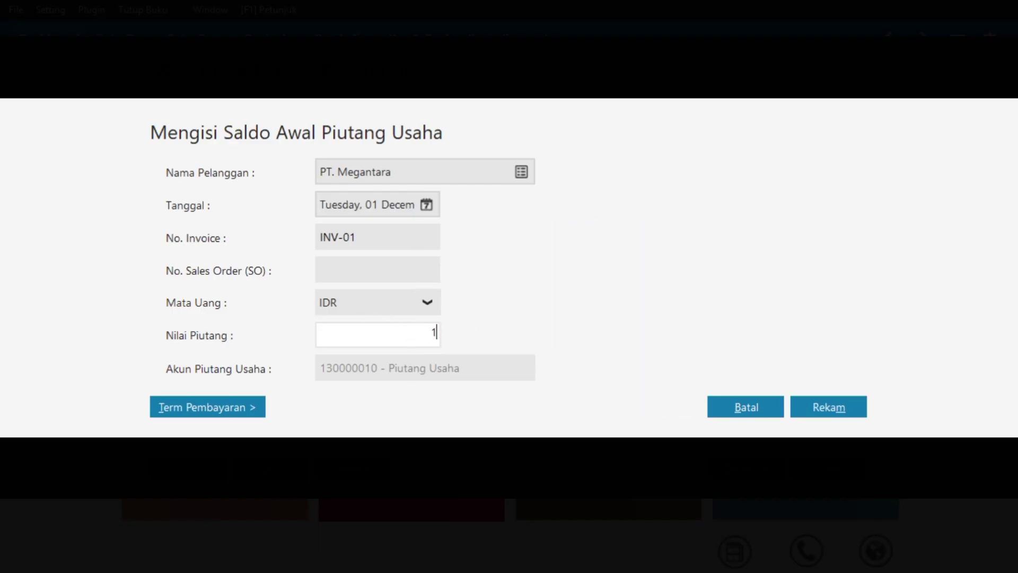
{"action": "type", "text": "250000"}
{"action": "left_click", "coordinate": [831, 412]}
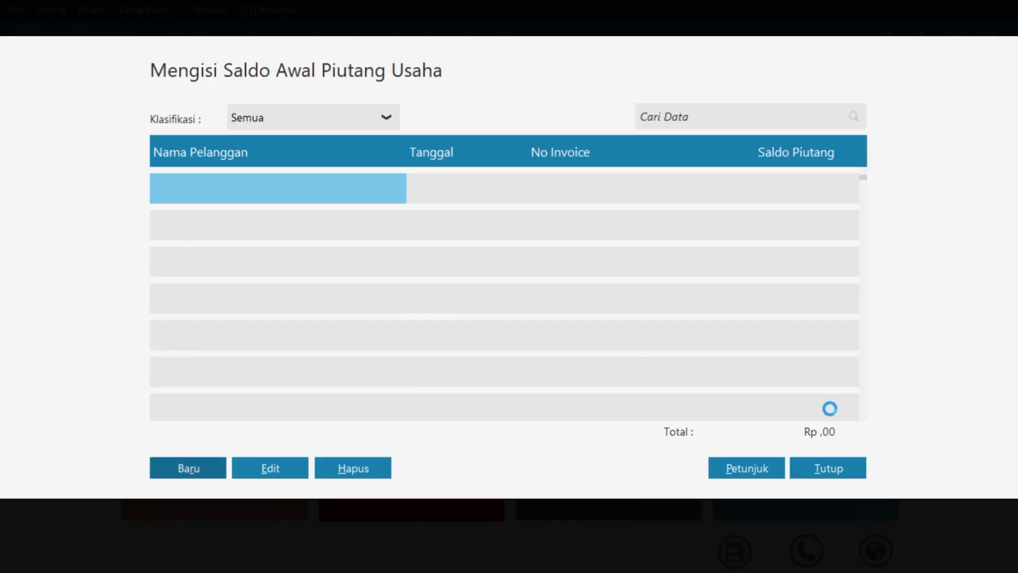
- Start a new receivable opening balance entry for the customer PT. Unggul Utama
{"action": "left_click", "coordinate": [188, 473]}
{"action": "left_click", "coordinate": [517, 169]}
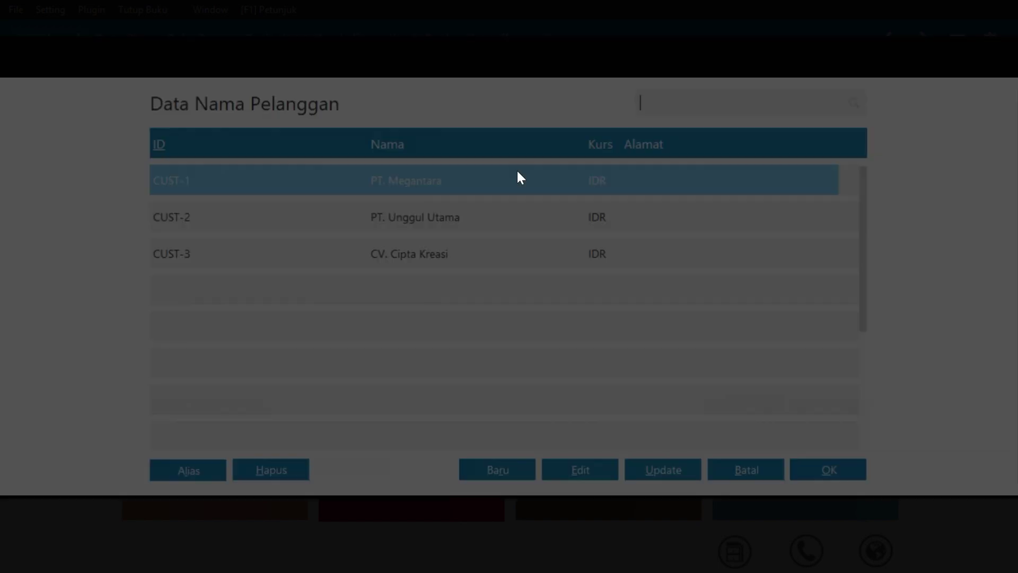
{"action": "left_click", "coordinate": [466, 217]}
{"action": "left_click", "coordinate": [833, 475]}
- Date the PT. Unggul Utama receivable 11 November 2015 and give it invoice number INV-02
{"action": "left_click", "coordinate": [428, 205]}
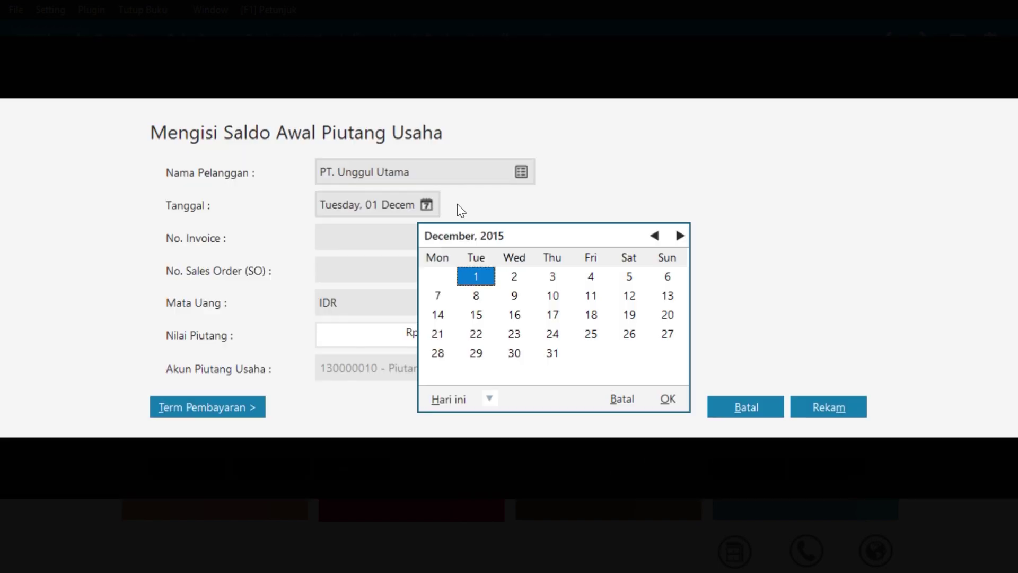
{"action": "left_click", "coordinate": [655, 235]}
{"action": "left_click", "coordinate": [514, 314]}
{"action": "left_click", "coordinate": [666, 399]}
{"action": "left_click", "coordinate": [400, 230]}
{"action": "type", "text": "INV-02"}
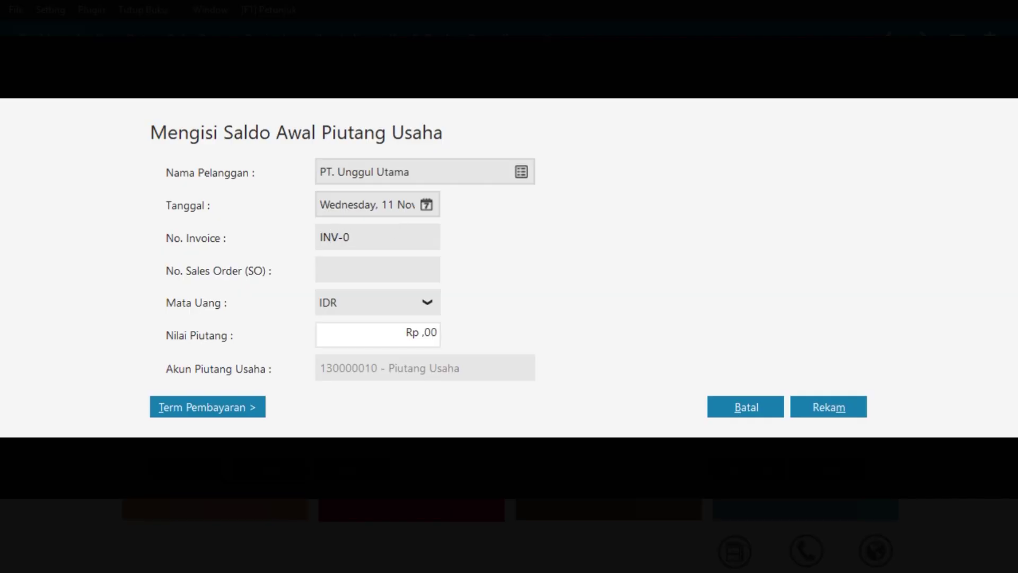
- Set the receivable amount of invoice INV-02 to 2.450.000 and record the entry
{"action": "left_click", "coordinate": [375, 336]}
{"action": "type", "text": "2.450."}
{"action": "type", "text": "0000"}
{"action": "left_click", "coordinate": [843, 408]}
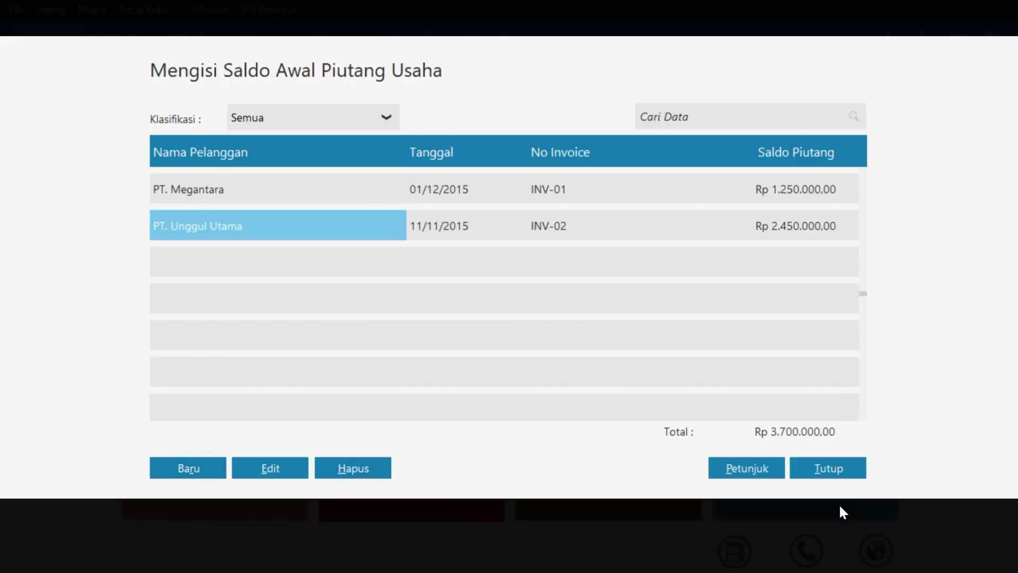
- Close the list of receivable opening balances and open it again
{"action": "left_click", "coordinate": [828, 468]}
{"action": "left_click", "coordinate": [50, 9]}
{"action": "left_click", "coordinate": [233, 100]}
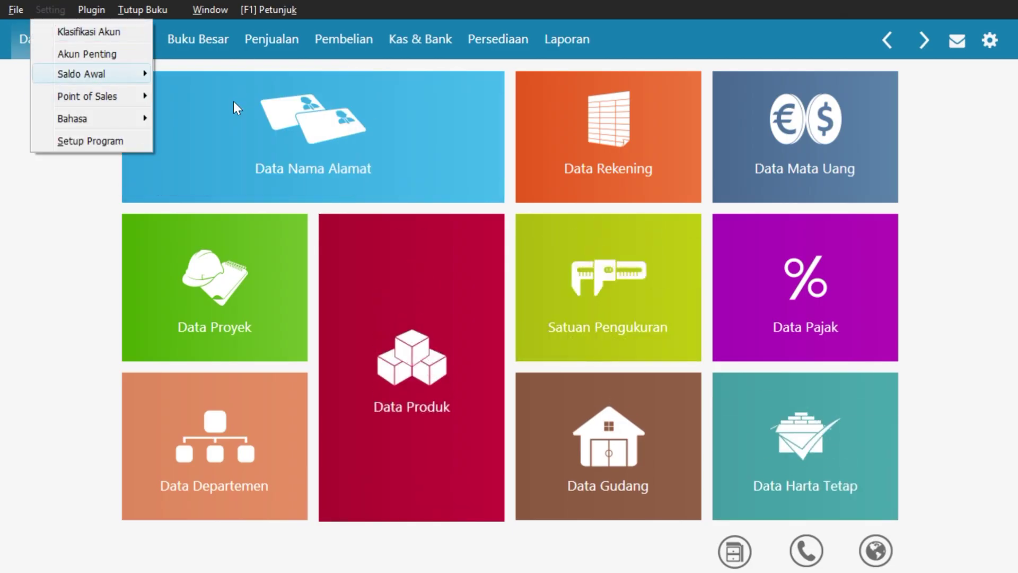
- Start a new receivable opening balance entry for the customer CV. Cipta Kreasi
{"action": "left_click", "coordinate": [185, 467]}
{"action": "left_click", "coordinate": [519, 170]}
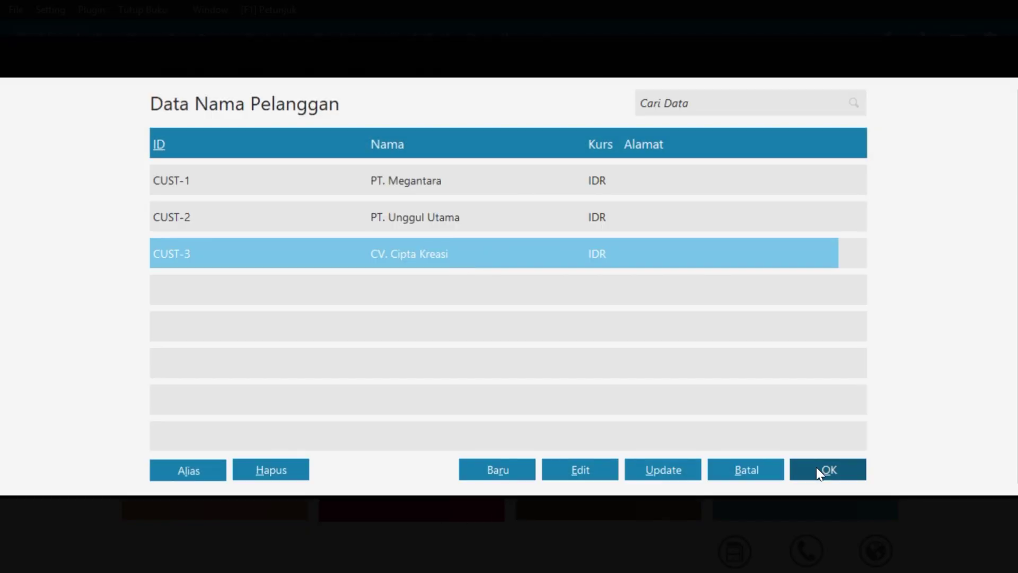
{"action": "left_click", "coordinate": [825, 470]}
- Date the CV. Cipta Kreasi receivable 25 November 2015 and give it invoice number INV-03
{"action": "left_click", "coordinate": [426, 204]}
{"action": "left_click", "coordinate": [654, 235]}
{"action": "left_click", "coordinate": [514, 353]}
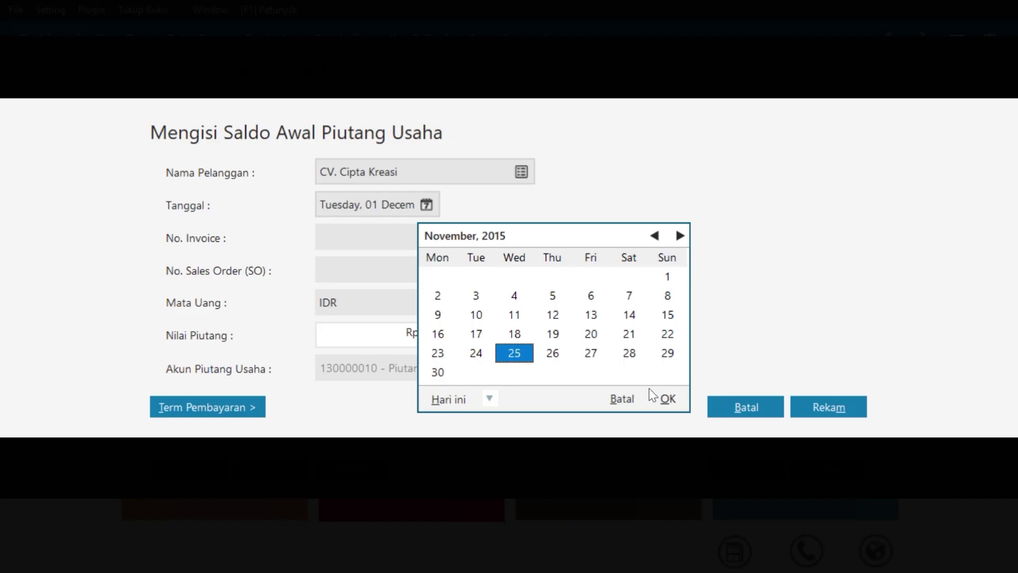
{"action": "left_click", "coordinate": [667, 398]}
{"action": "left_click", "coordinate": [376, 236]}
{"action": "type", "text": "INV-03"}
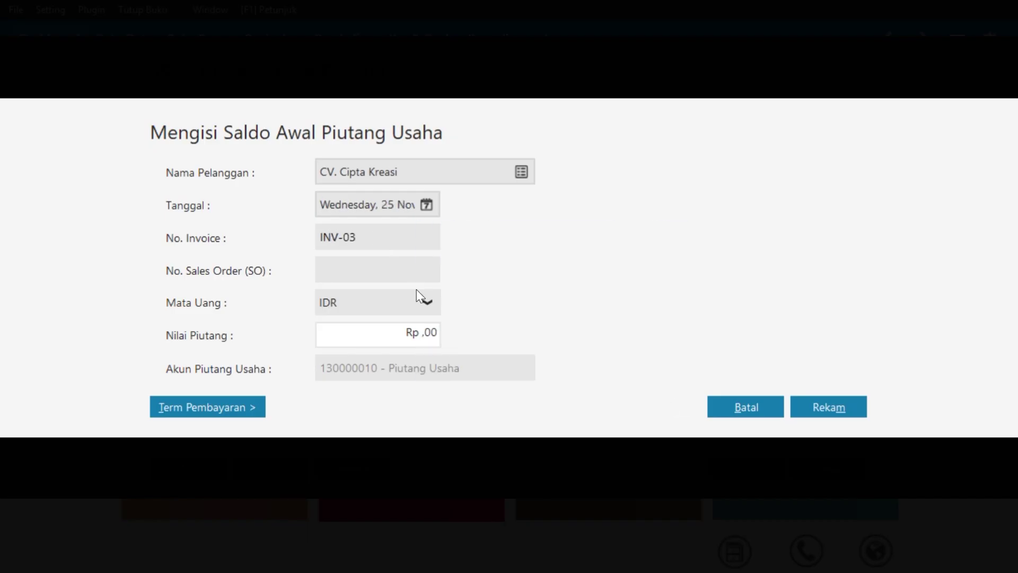
- Set the receivable amount of invoice INV-03 to 850.000, record the entry and close the receivable opening balances list
{"action": "left_click", "coordinate": [419, 334]}
{"action": "type", "text": "850000"}
{"action": "left_click", "coordinate": [425, 30]}
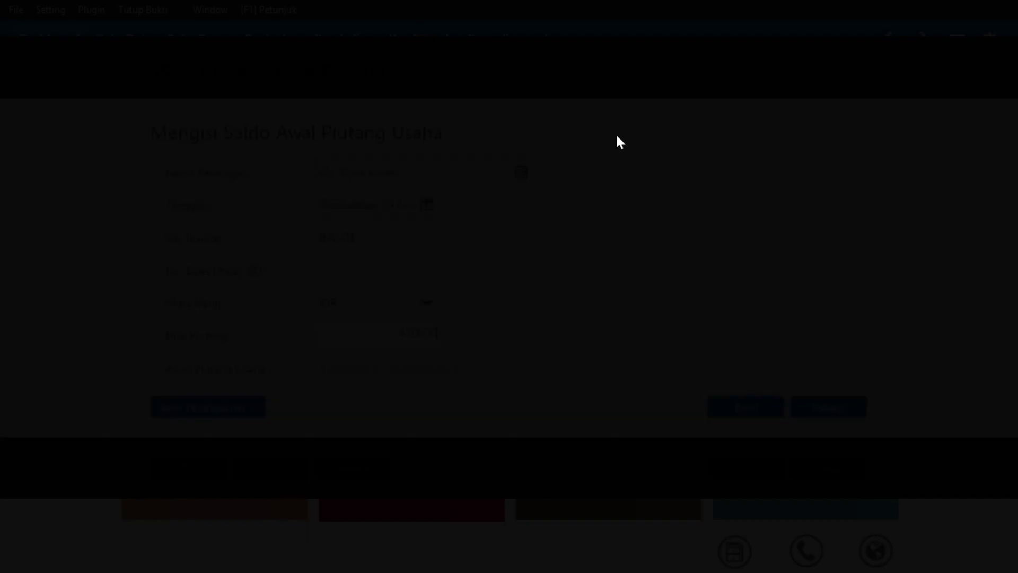
{"action": "left_click", "coordinate": [594, 262]}
{"action": "left_click", "coordinate": [835, 407]}
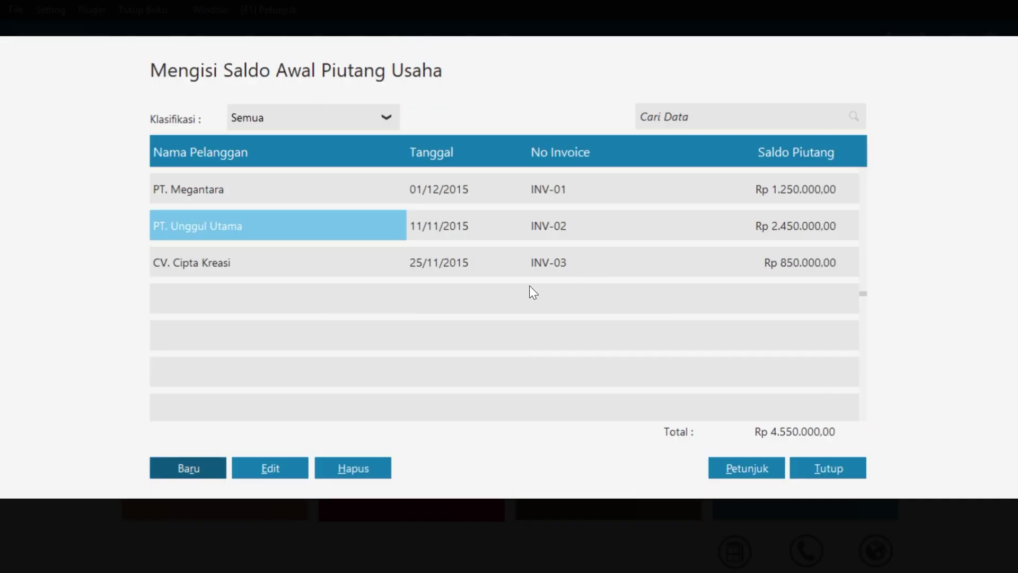
{"action": "left_click", "coordinate": [827, 468]}
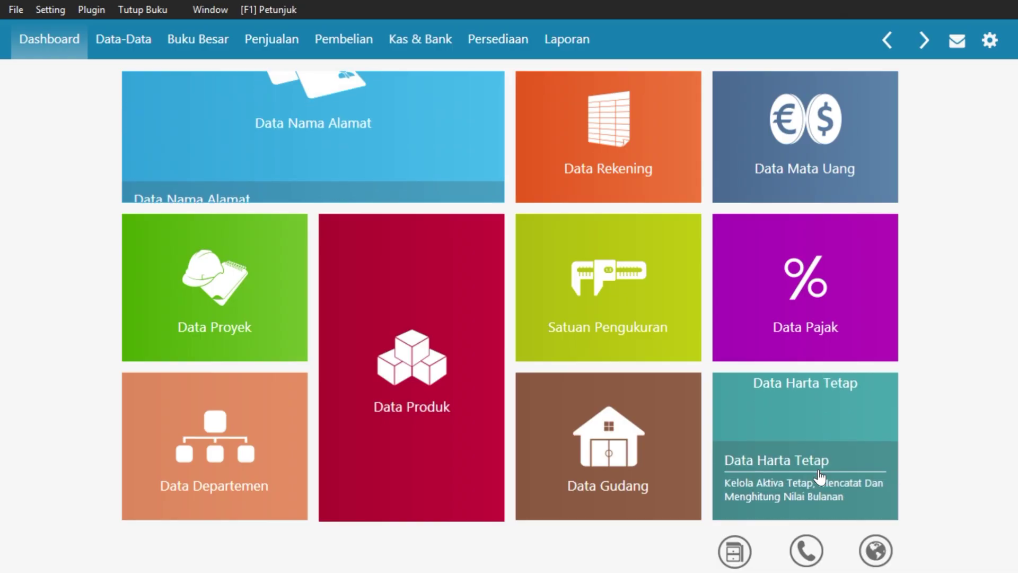
- Start a new entry in the accounts payable opening balances (Saldo Awal Hutang Usaha) and bring up the vendor list for its supplier
{"action": "left_click", "coordinate": [51, 9]}
{"action": "mouse_move", "coordinate": [113, 79]}
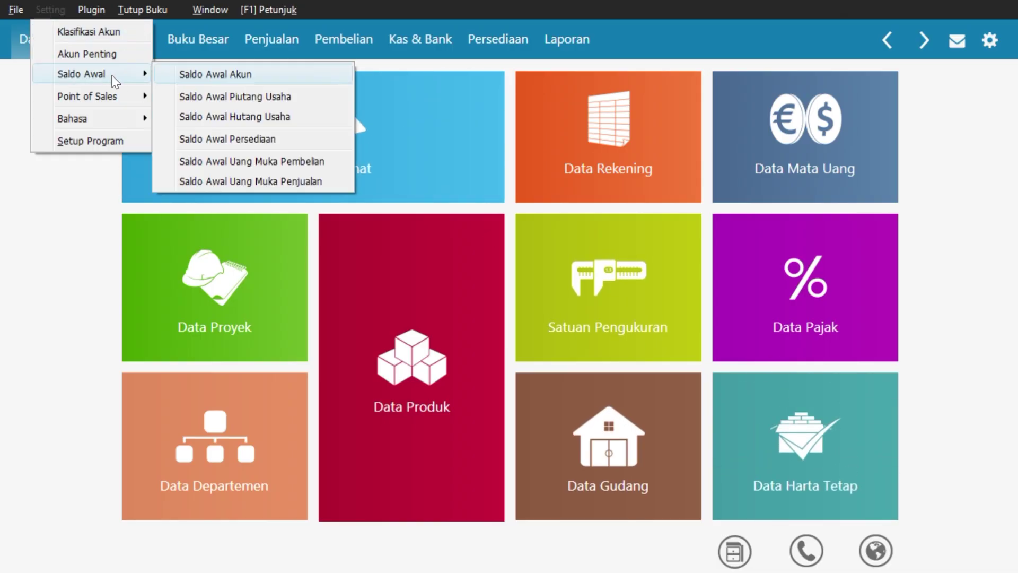
{"action": "left_click", "coordinate": [227, 110]}
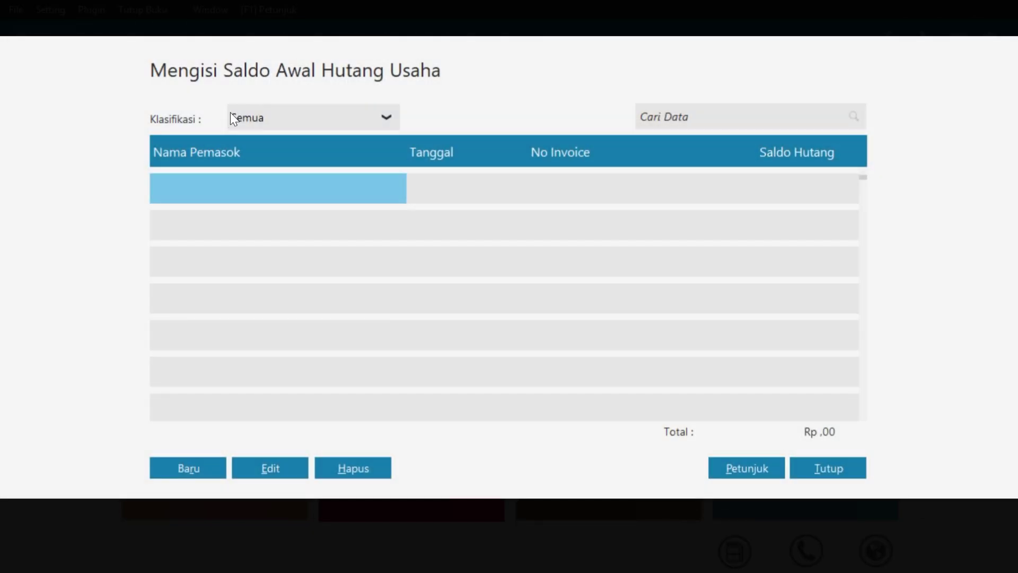
{"action": "left_click", "coordinate": [186, 466]}
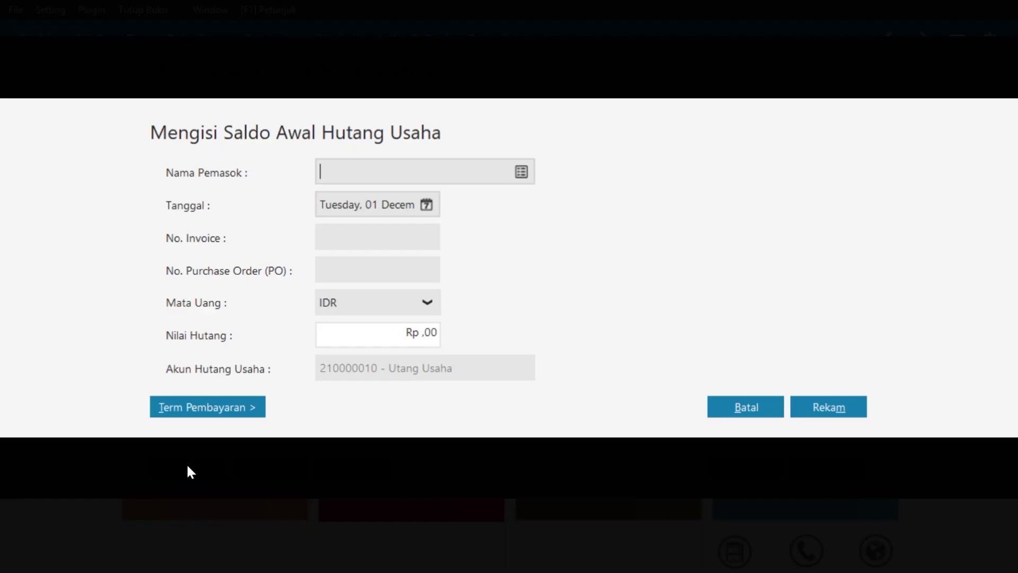
{"action": "left_click", "coordinate": [521, 172]}
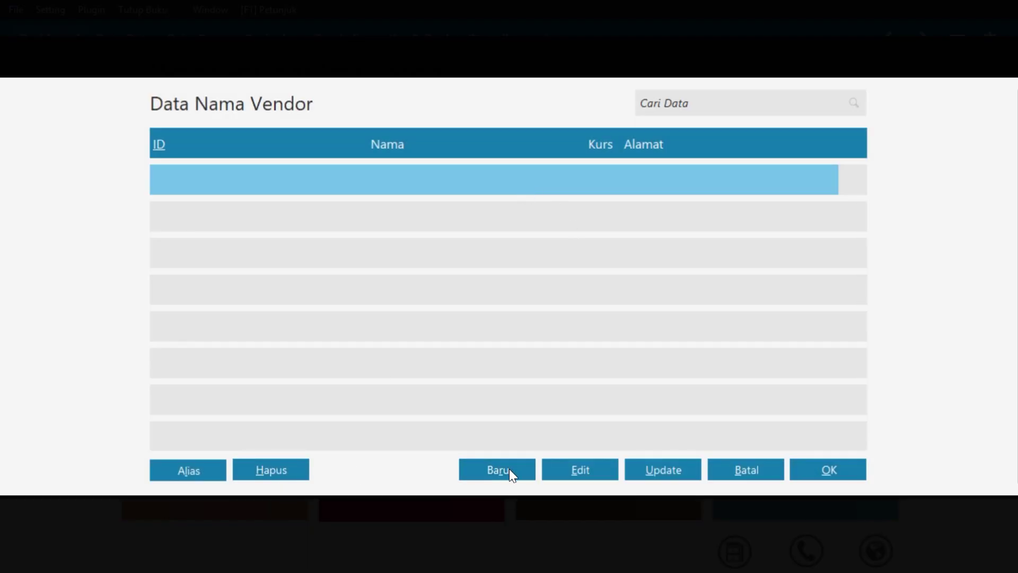
- Add PT. Sinar Elektro as a new vendor and save it, leaving a blank vendor record ready
{"action": "left_click", "coordinate": [509, 469]}
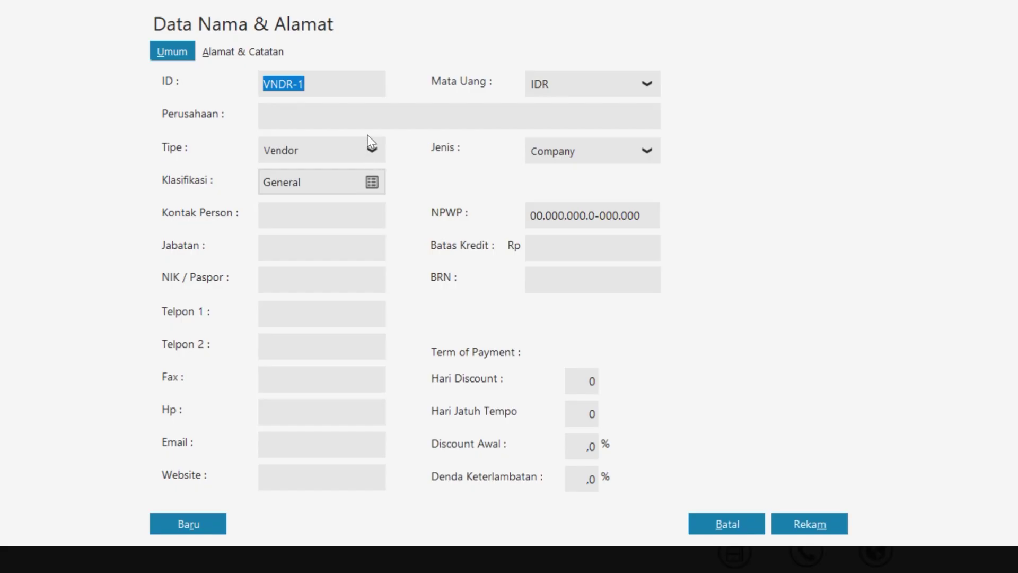
{"action": "left_click", "coordinate": [378, 117]}
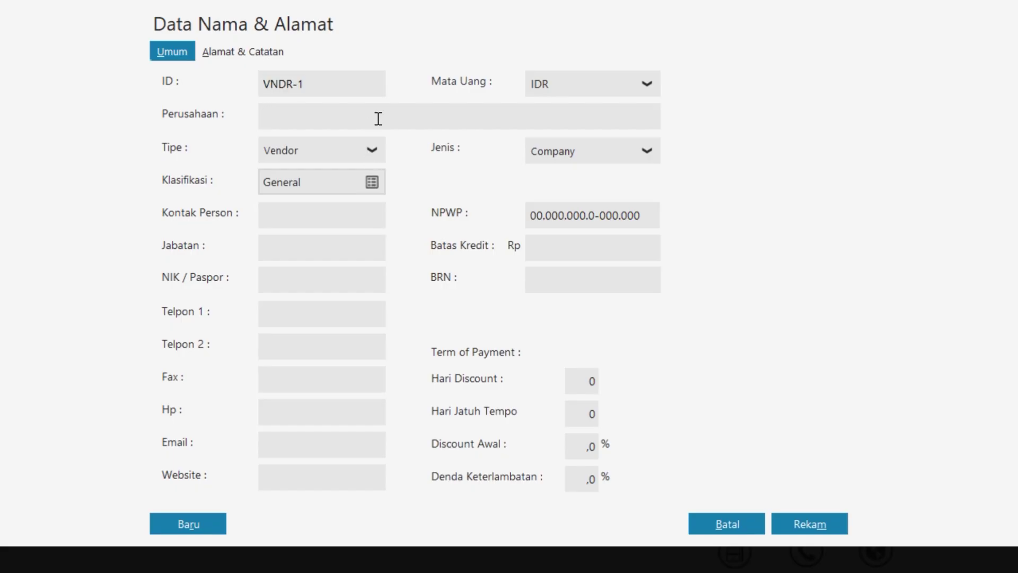
{"action": "type", "text": "PT. Sinar Elektro"}
{"action": "left_click", "coordinate": [214, 520]}
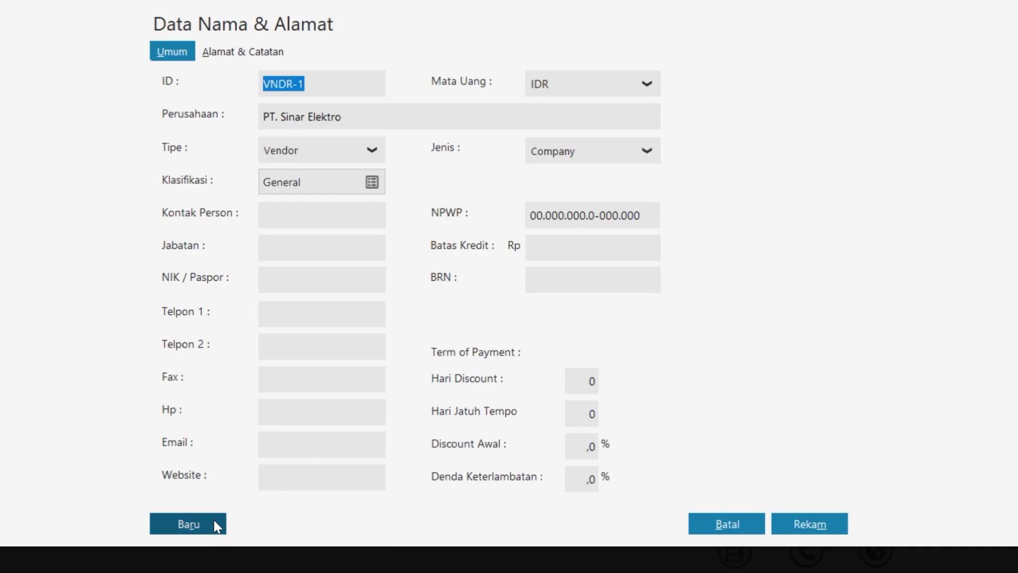
- Add CV. Riung Jaya as a second vendor and save it, continuing with another blank record
{"action": "left_click", "coordinate": [398, 115]}
{"action": "type", "text": "CV. R"}
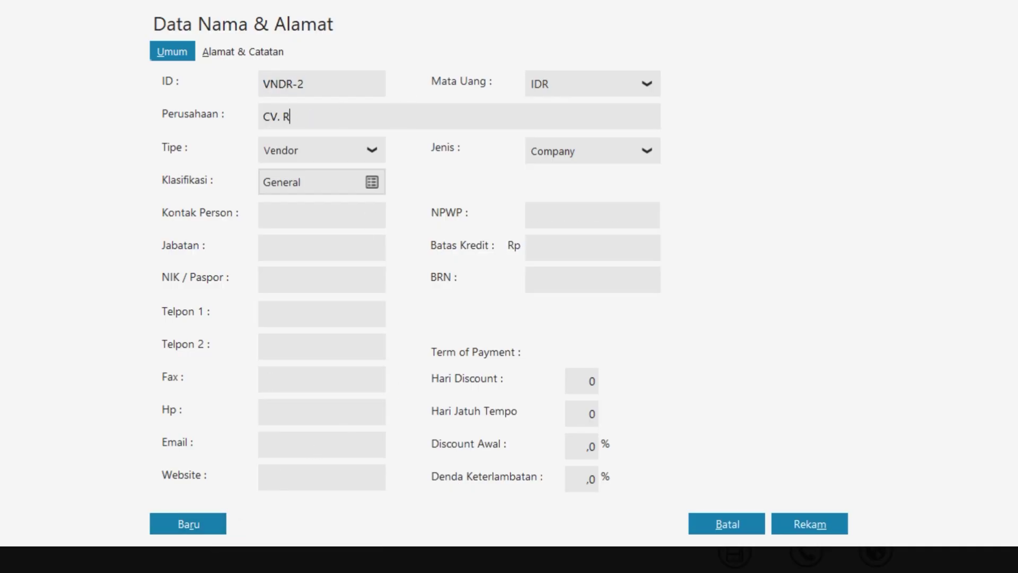
{"action": "type", "text": "iung Jaya"}
{"action": "left_click", "coordinate": [215, 522]}
- Add CV. Cipta Kreasi as a third vendor, save it and leave the vendor form
{"action": "left_click", "coordinate": [373, 122]}
{"action": "type", "text": "CV. Cipta Kreasi"}
{"action": "left_click", "coordinate": [207, 522]}
{"action": "left_click", "coordinate": [746, 526]}
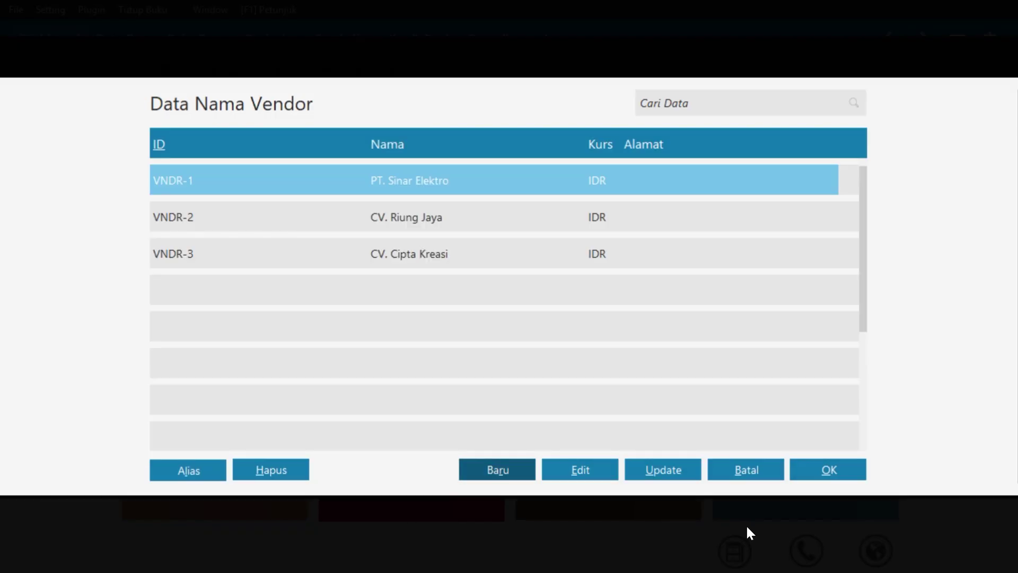
- Assign the payable to PT. Sinar Elektro, date it 4 December 2015 and give it invoice number INV-01
{"action": "left_click", "coordinate": [827, 469]}
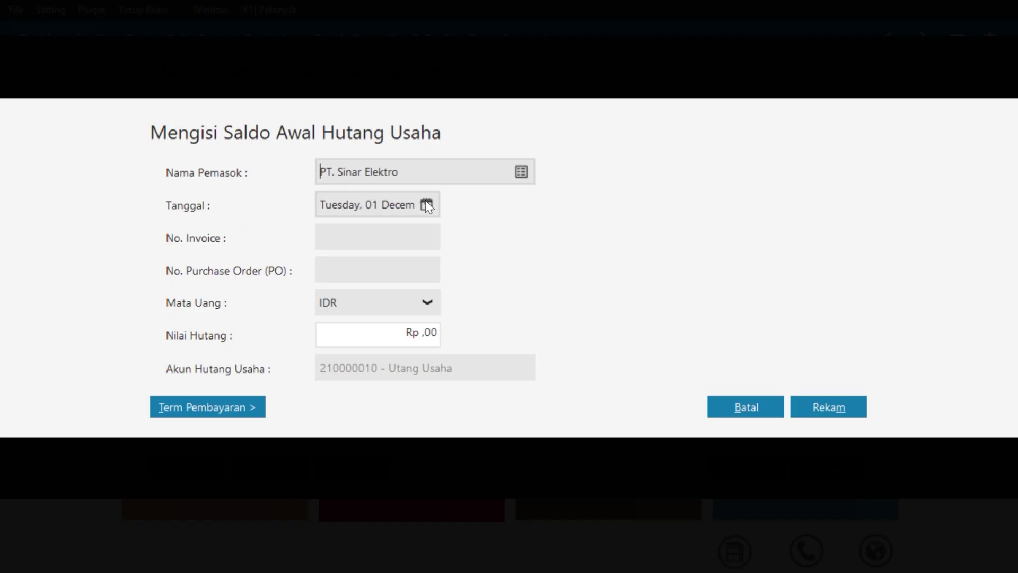
{"action": "left_click", "coordinate": [425, 200]}
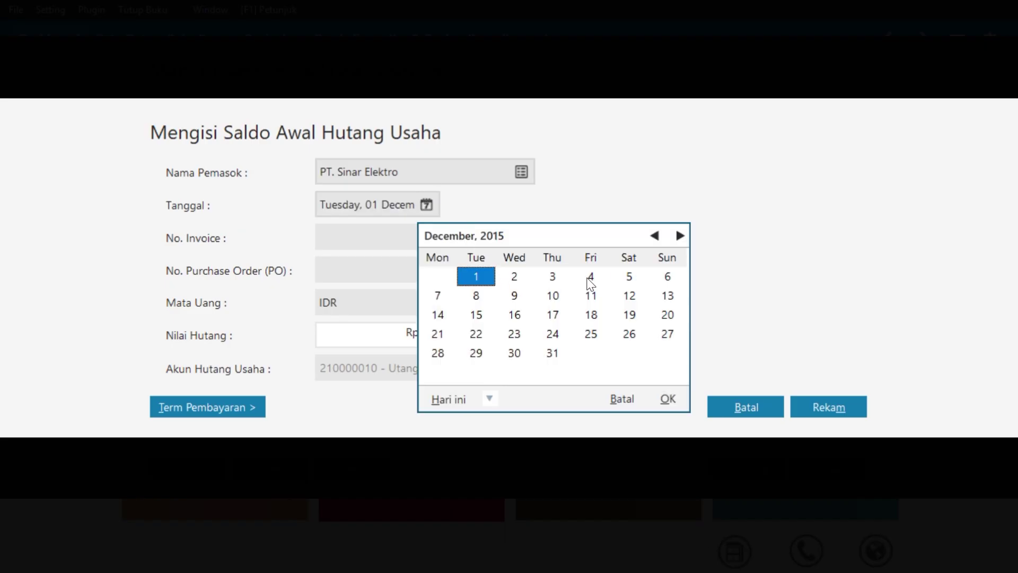
{"action": "left_click", "coordinate": [590, 280]}
{"action": "left_click", "coordinate": [669, 399]}
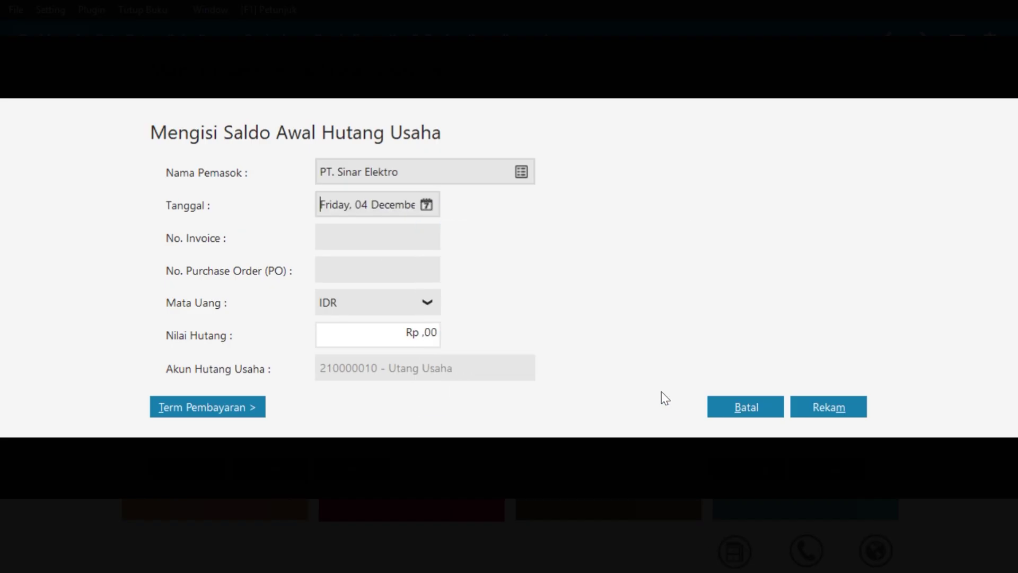
{"action": "left_click", "coordinate": [404, 239]}
{"action": "type", "text": "INV-01"}
- Set the payable amount of PT. Sinar Elektro's invoice INV-01 to 10.000.000 and record the entry
{"action": "left_click", "coordinate": [375, 343]}
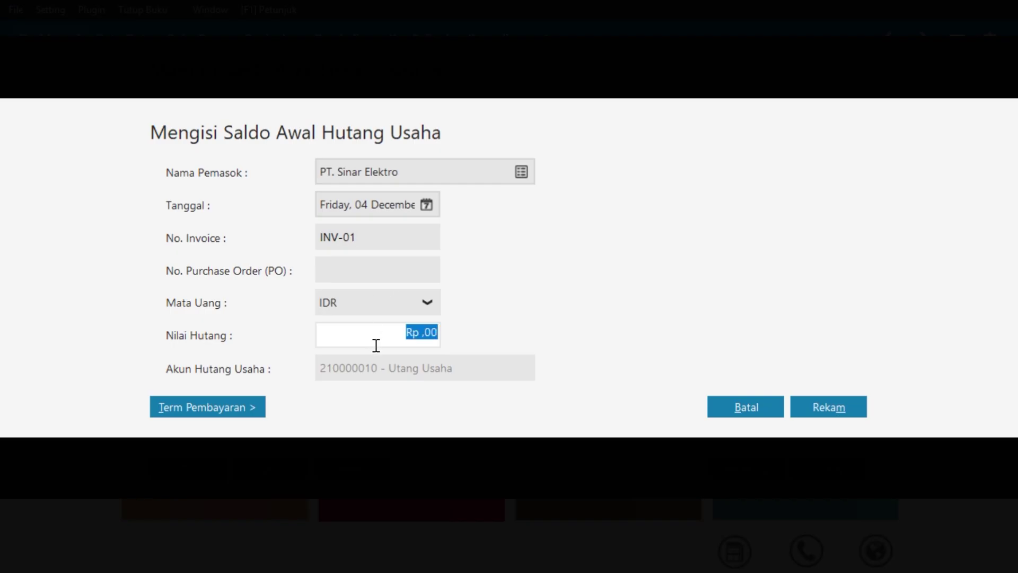
{"action": "type", "text": "10000000"}
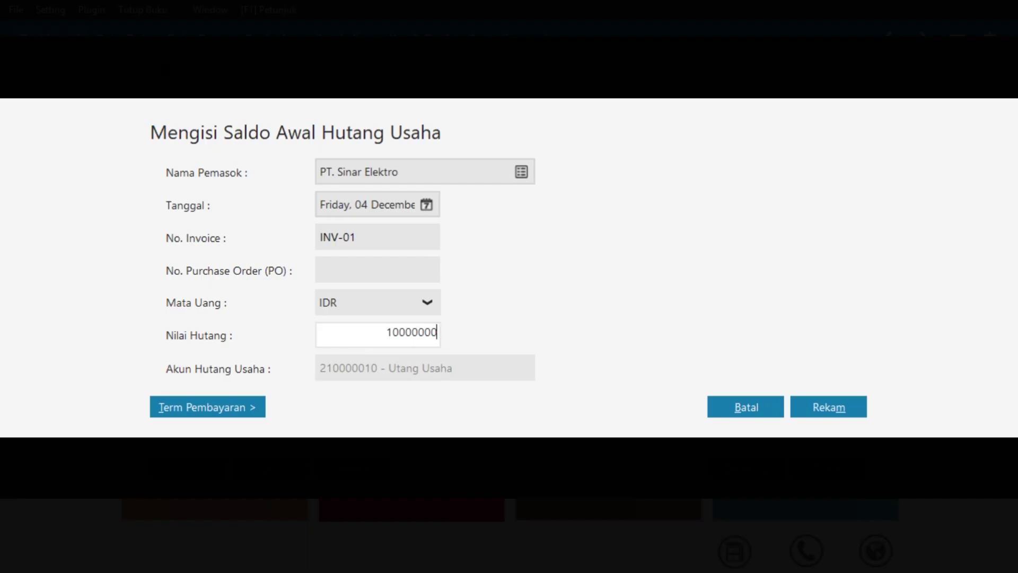
{"action": "left_click", "coordinate": [386, 264]}
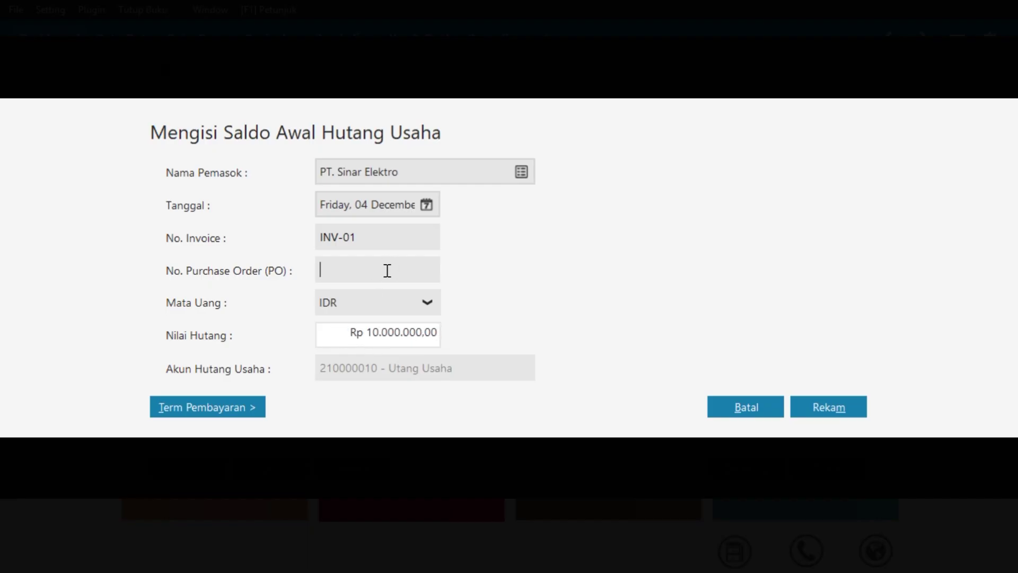
{"action": "left_click", "coordinate": [821, 406]}
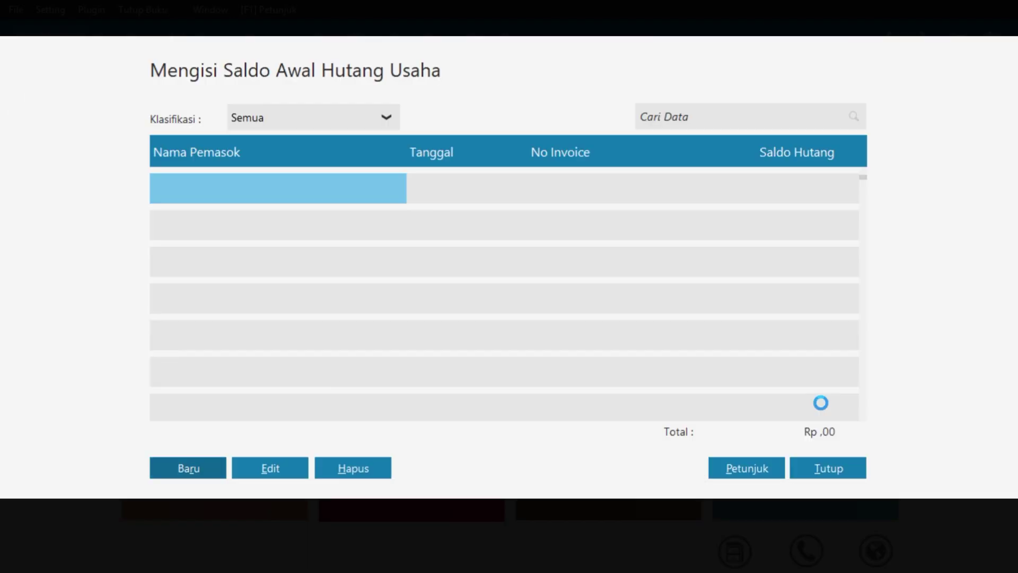
- Start a new payable opening balance entry for the supplier CV. Riung Jaya
{"action": "left_click", "coordinate": [196, 468]}
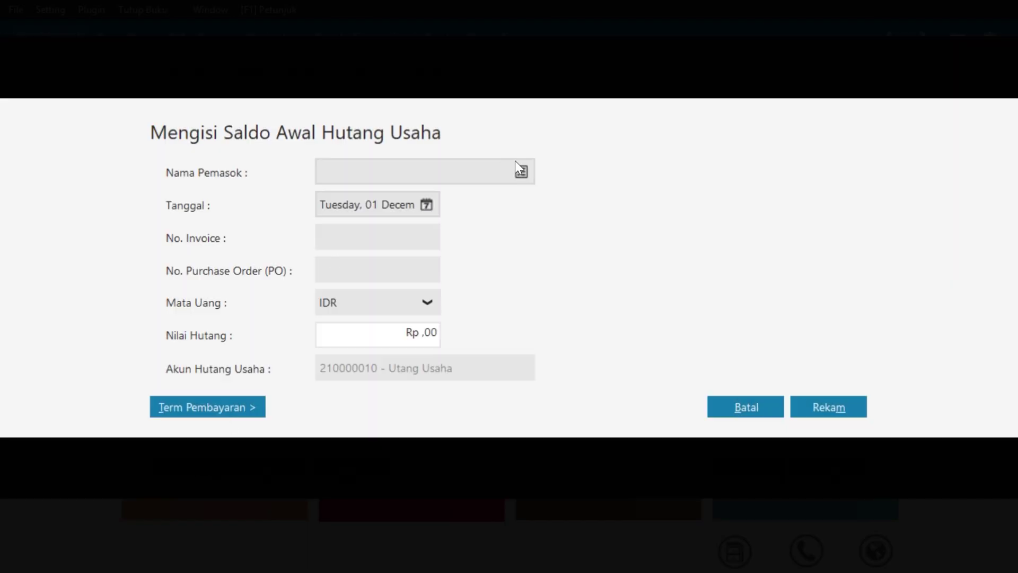
{"action": "left_click", "coordinate": [519, 166]}
{"action": "left_click", "coordinate": [494, 221]}
{"action": "key", "text": "Return"}
- Date the CV. Riung Jaya payable 5 November 2015 and give it invoice number INV-02
{"action": "left_click", "coordinate": [426, 204]}
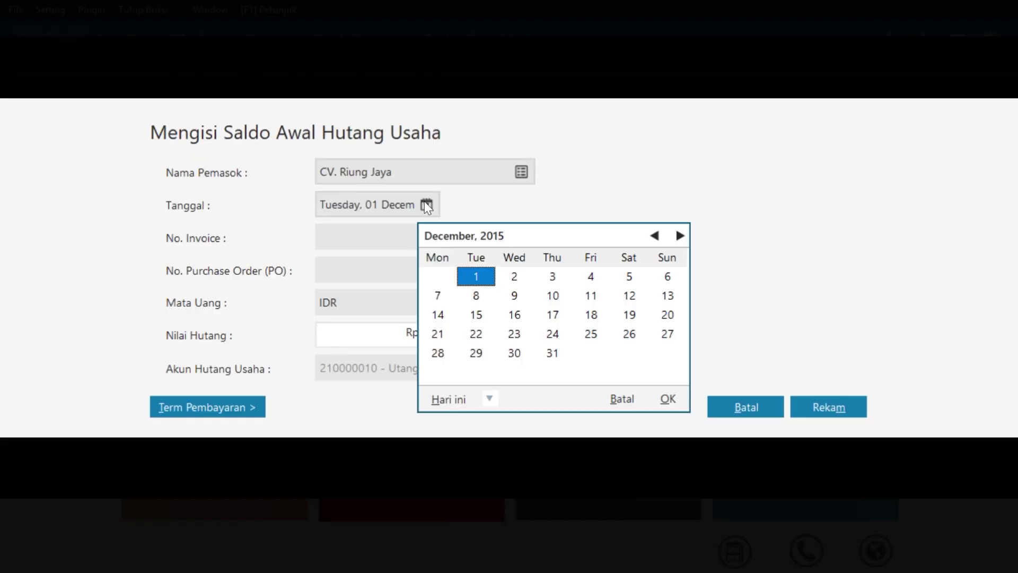
{"action": "left_click", "coordinate": [654, 236]}
{"action": "left_click", "coordinate": [553, 295]}
{"action": "left_click", "coordinate": [667, 398]}
{"action": "left_click", "coordinate": [382, 237]}
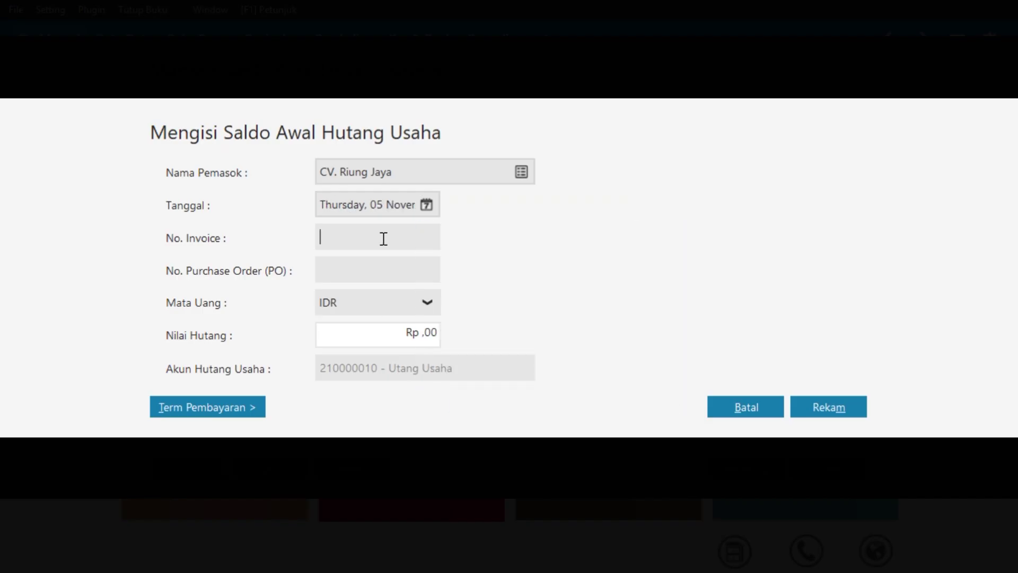
{"action": "type", "text": "INV-02"}
- Set the payable amount of CV. Riung Jaya's invoice INV-02 to 6.025.000 and record the entry
{"action": "left_click", "coordinate": [374, 338]}
{"action": "type", "text": "60250000"}
{"action": "left_click", "coordinate": [824, 407]}
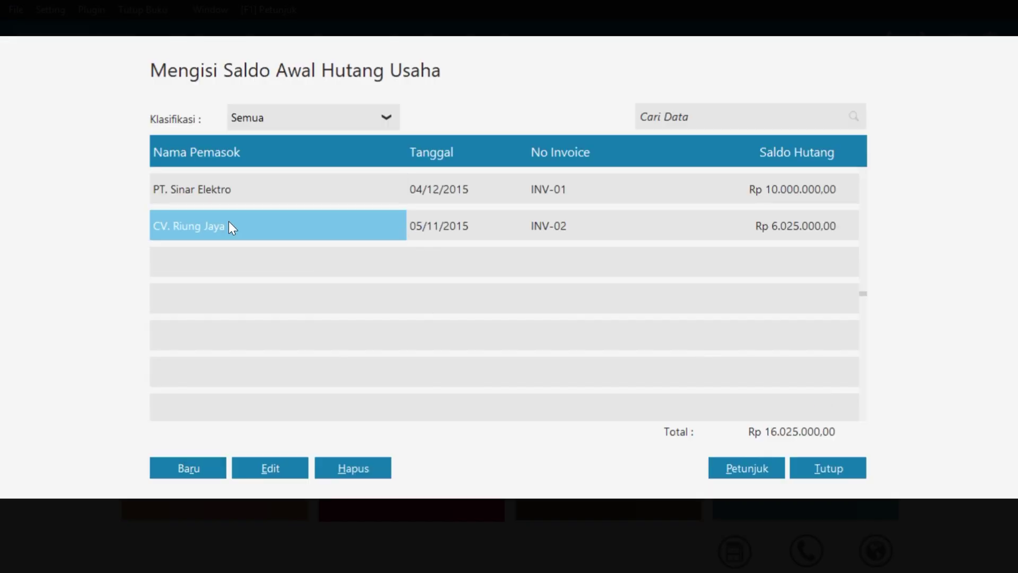
- Start a new payable opening balance entry for the supplier CV. Cipta Kreasi
{"action": "left_click", "coordinate": [189, 468]}
{"action": "left_click", "coordinate": [521, 171]}
{"action": "left_click", "coordinate": [438, 253]}
{"action": "left_click", "coordinate": [821, 472]}
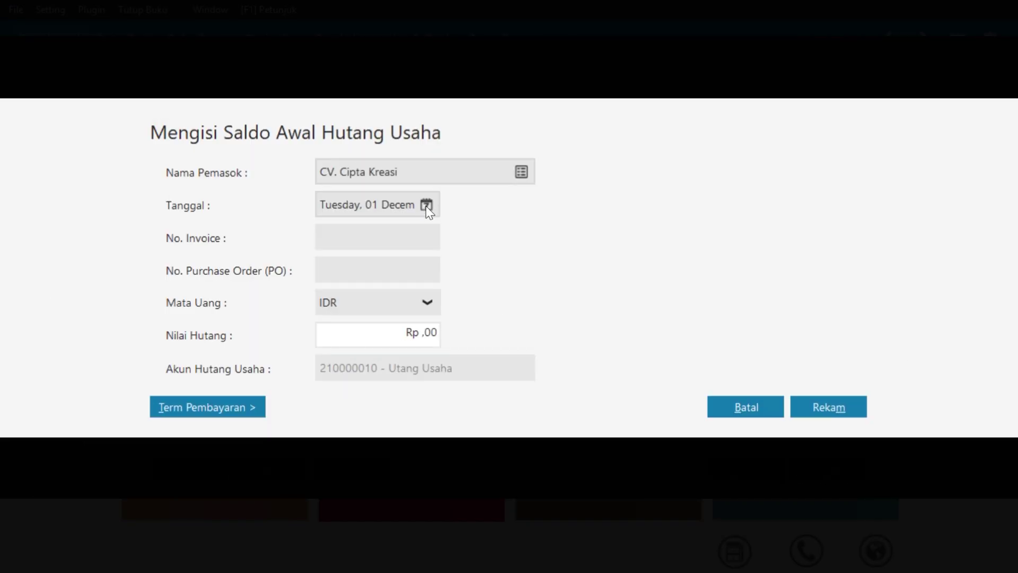
- Date the CV. Cipta Kreasi payable 25 November 2015 and give it invoice number INV-03
{"action": "left_click", "coordinate": [426, 206]}
{"action": "left_click", "coordinate": [655, 233]}
{"action": "left_click", "coordinate": [517, 354]}
{"action": "key", "text": "Tab"}
{"action": "type", "text": "INV-03"}
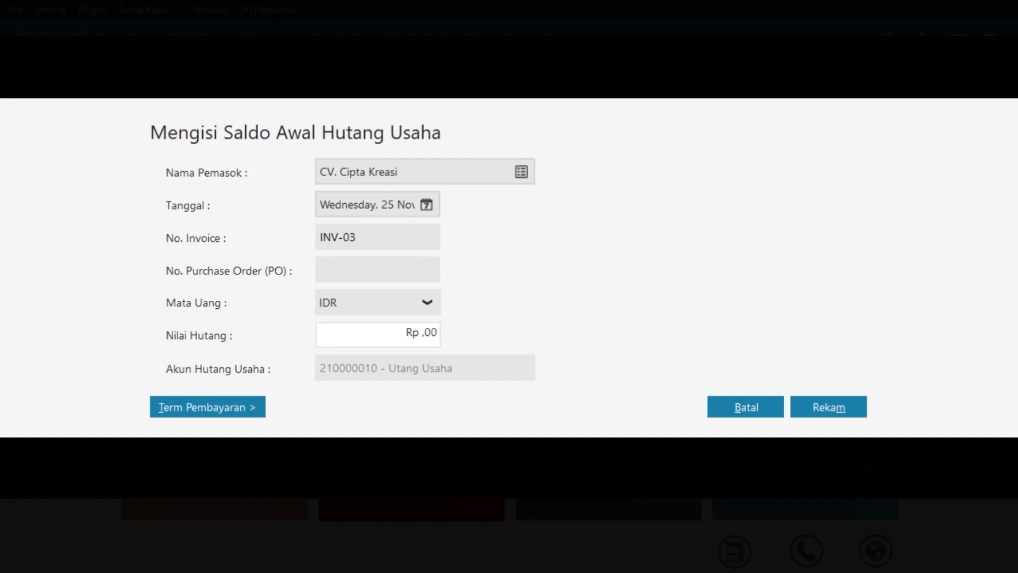
- Set the payable amount of CV. Cipta Kreasi's invoice INV-03 to 850.000, record it and close the payable opening balances list
{"action": "left_click", "coordinate": [364, 341]}
{"action": "type", "text": "850000"}
{"action": "left_click", "coordinate": [835, 404]}
{"action": "left_click", "coordinate": [827, 469]}
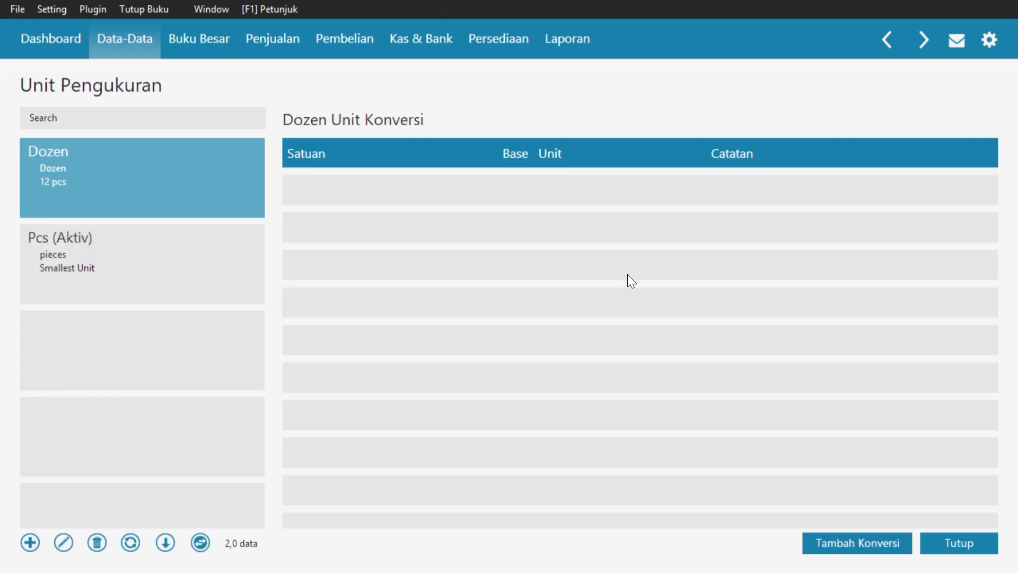
- Start a new unit of measurement with the code Unit and the name Unit
{"action": "left_click", "coordinate": [147, 297]}
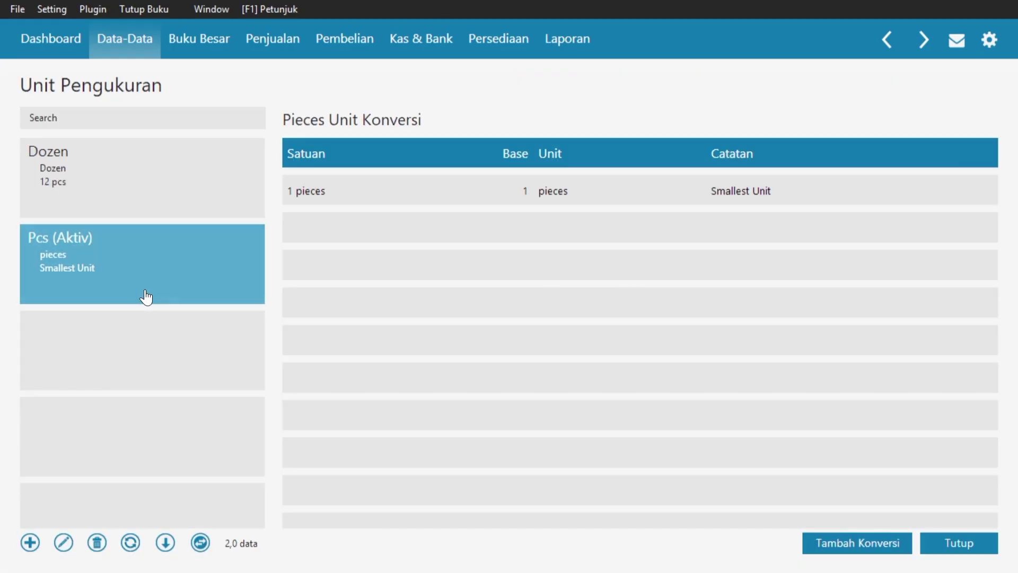
{"action": "left_click", "coordinate": [32, 546]}
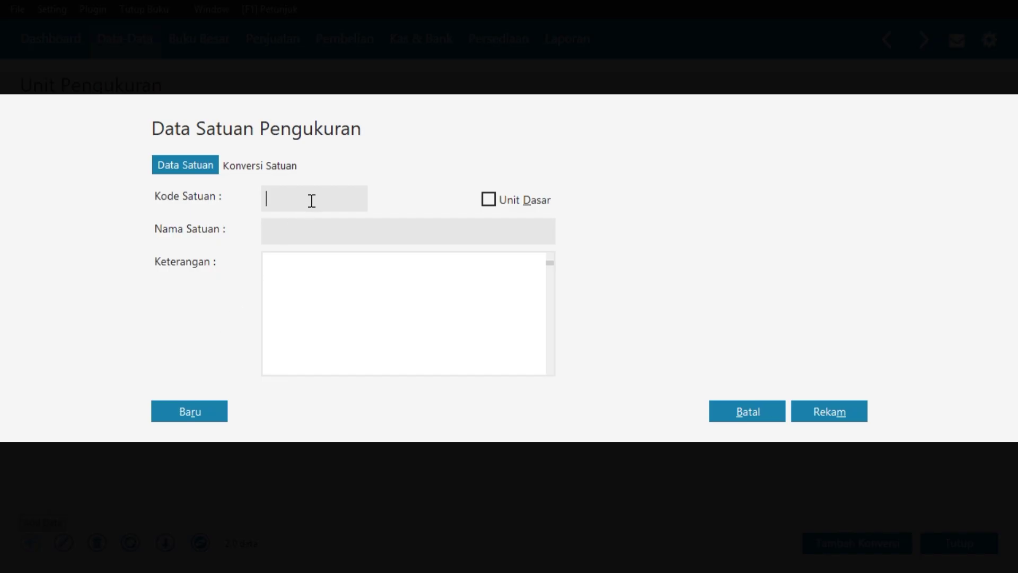
{"action": "type", "text": "Unit"}
{"action": "left_click", "coordinate": [314, 230]}
{"action": "type", "text": "YUnit"}
- Mark the new unit as a base unit, describe it as "1 Pcs = Unit" and record it
{"action": "left_click", "coordinate": [488, 200]}
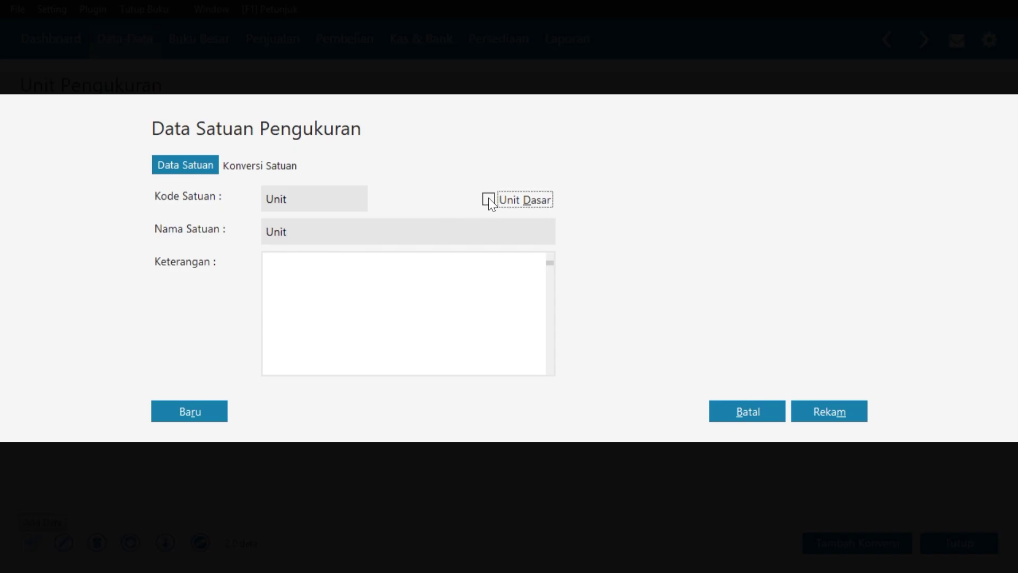
{"action": "left_click", "coordinate": [392, 285]}
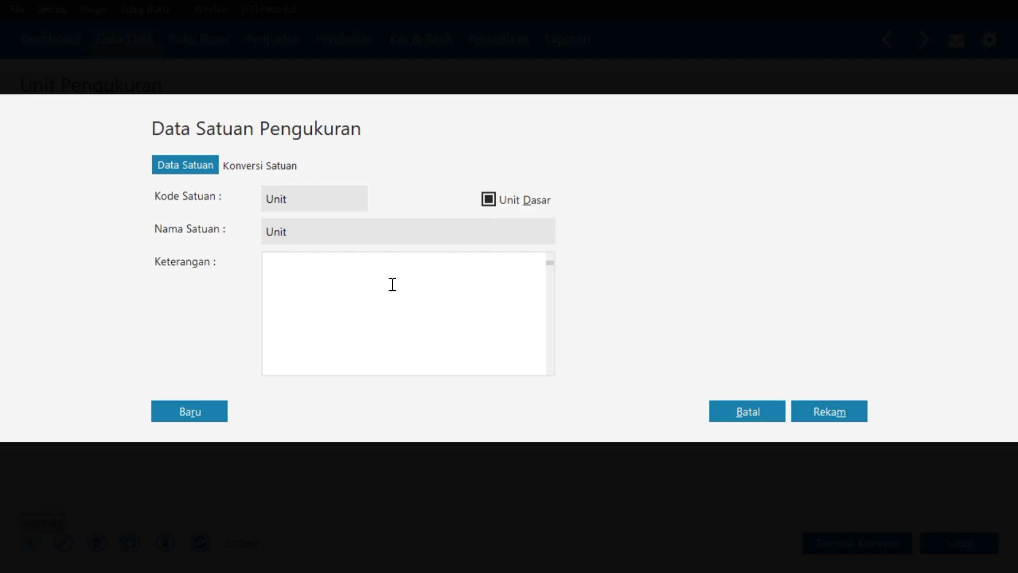
{"action": "type", "text": "1 Pcs = Unit"}
{"action": "left_click", "coordinate": [842, 411]}
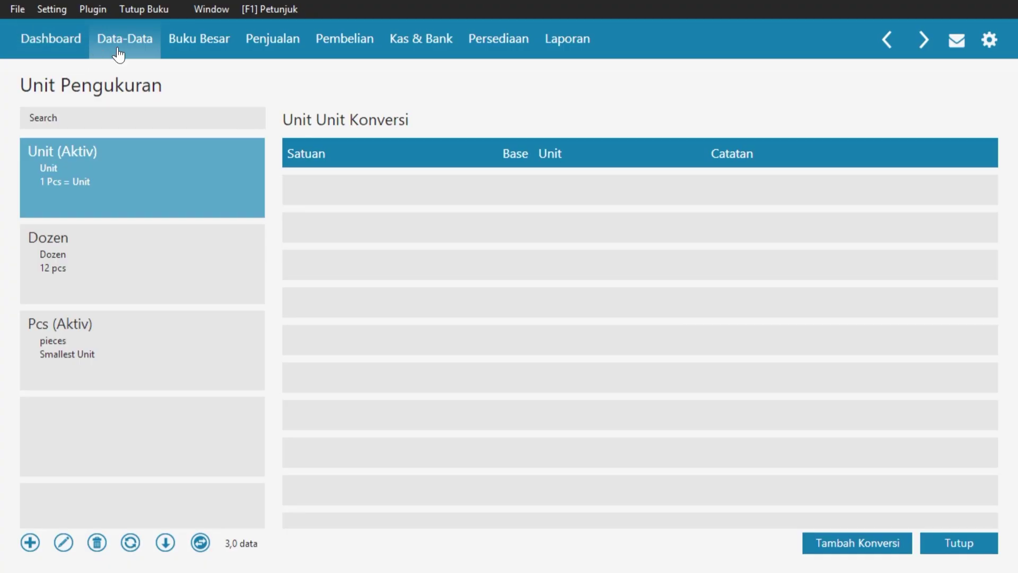
- Close the measurement units and start a new entry in the inventory opening balances (Saldo Awal Persediaan)
{"action": "left_click", "coordinate": [946, 545]}
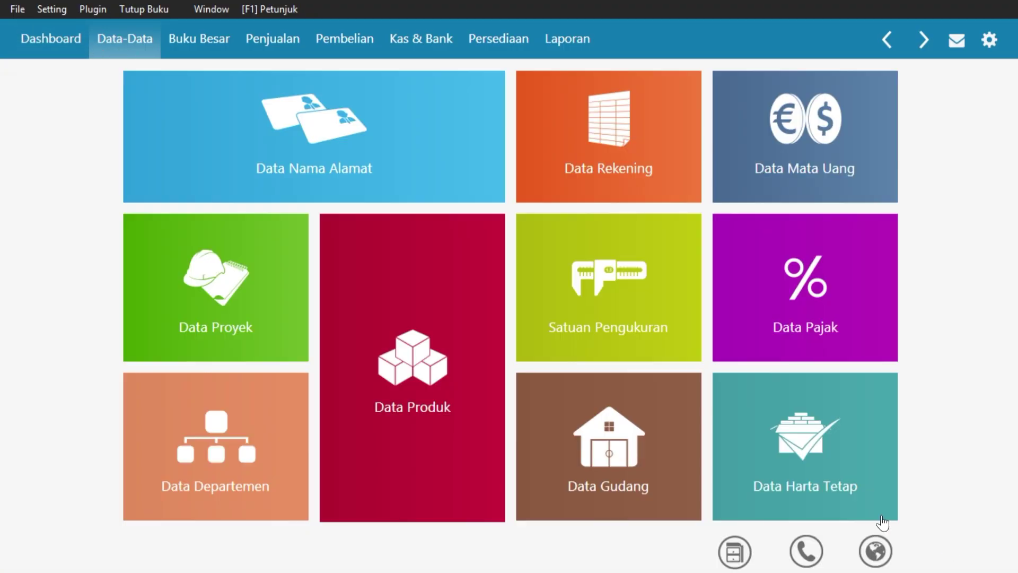
{"action": "left_click", "coordinate": [46, 11]}
{"action": "mouse_move", "coordinate": [100, 79]}
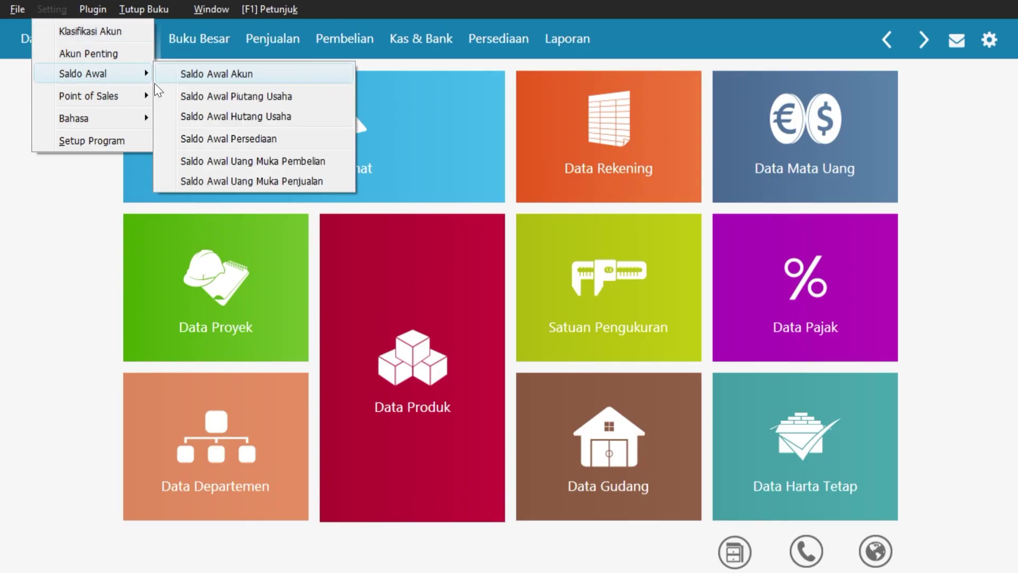
{"action": "left_click", "coordinate": [242, 138]}
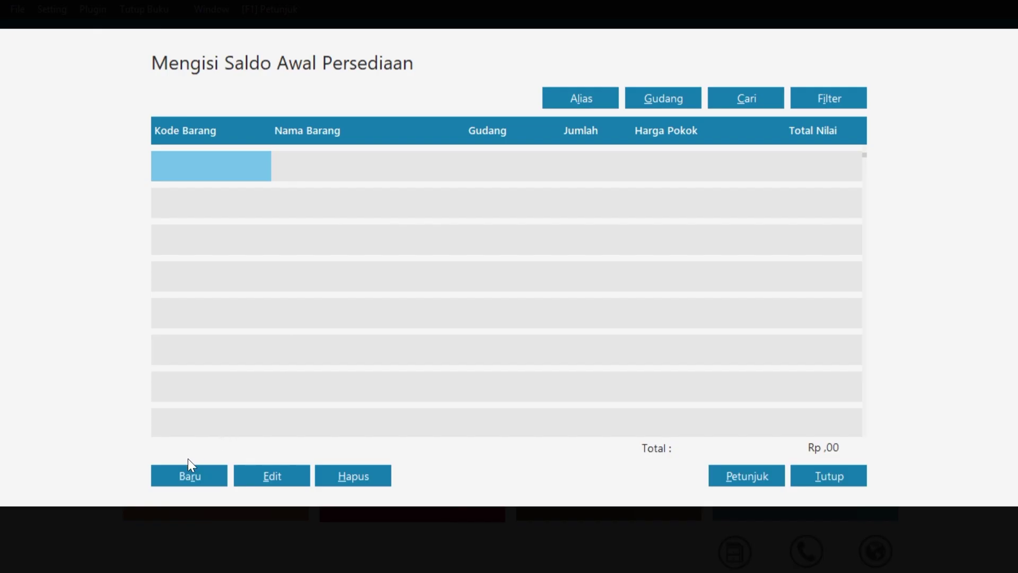
{"action": "left_click", "coordinate": [190, 477]}
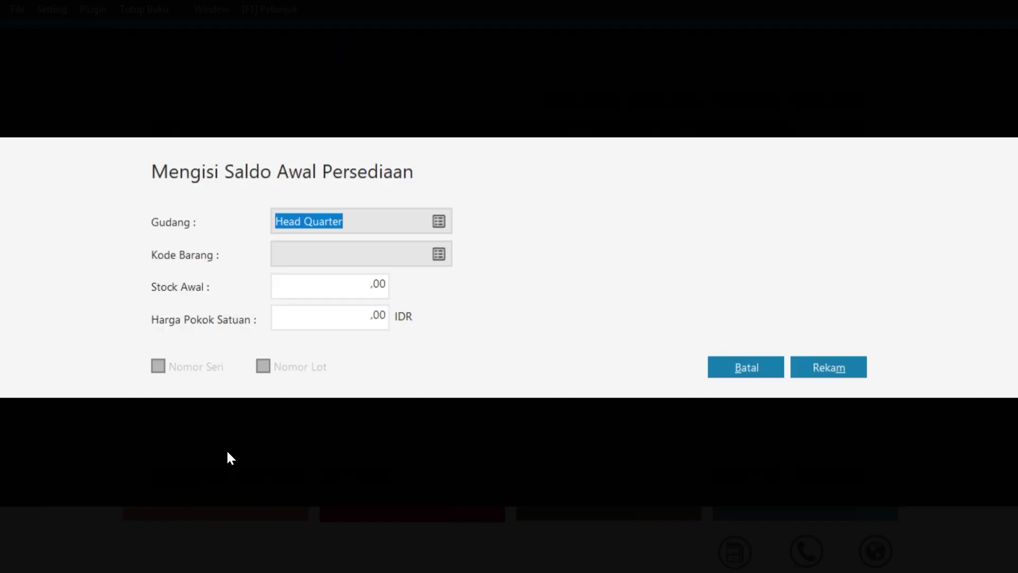
- Create a new inventory item with code B01, description Kipas Angin and base unit Unit
{"action": "left_click", "coordinate": [439, 254]}
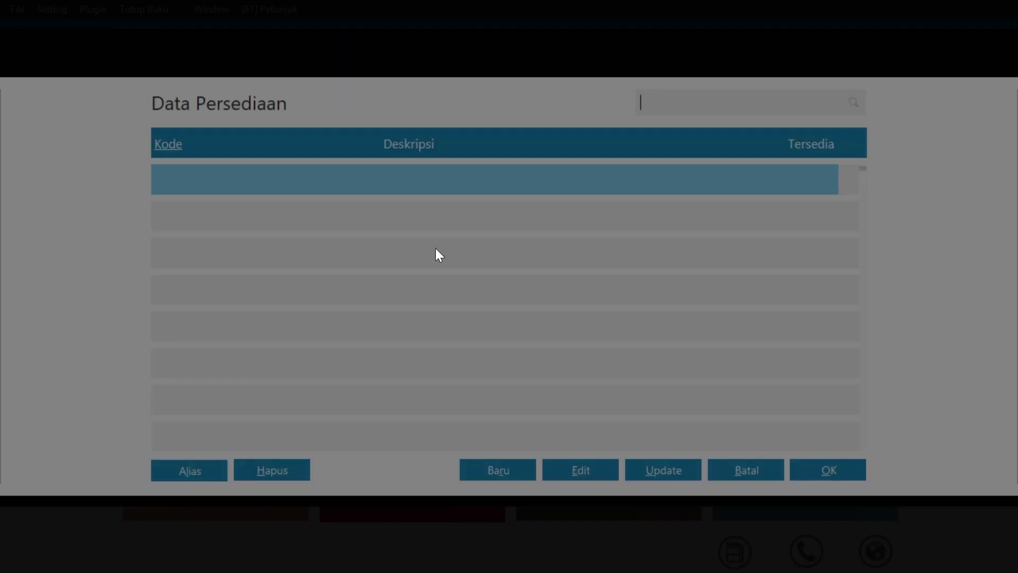
{"action": "left_click", "coordinate": [484, 465]}
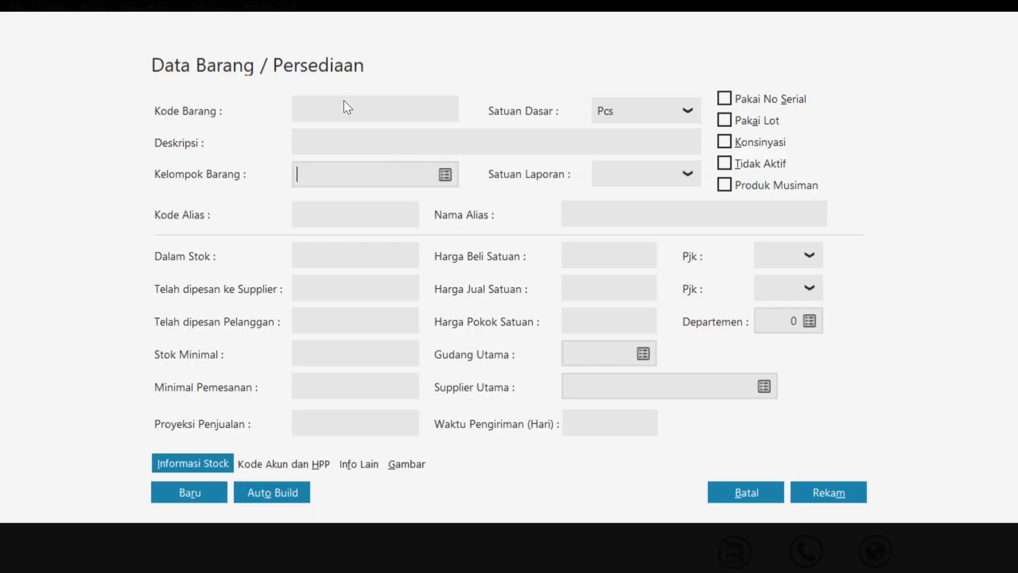
{"action": "left_click", "coordinate": [346, 108]}
{"action": "type", "text": "B01"}
{"action": "left_click", "coordinate": [345, 139]}
{"action": "type", "text": "Kipas"}
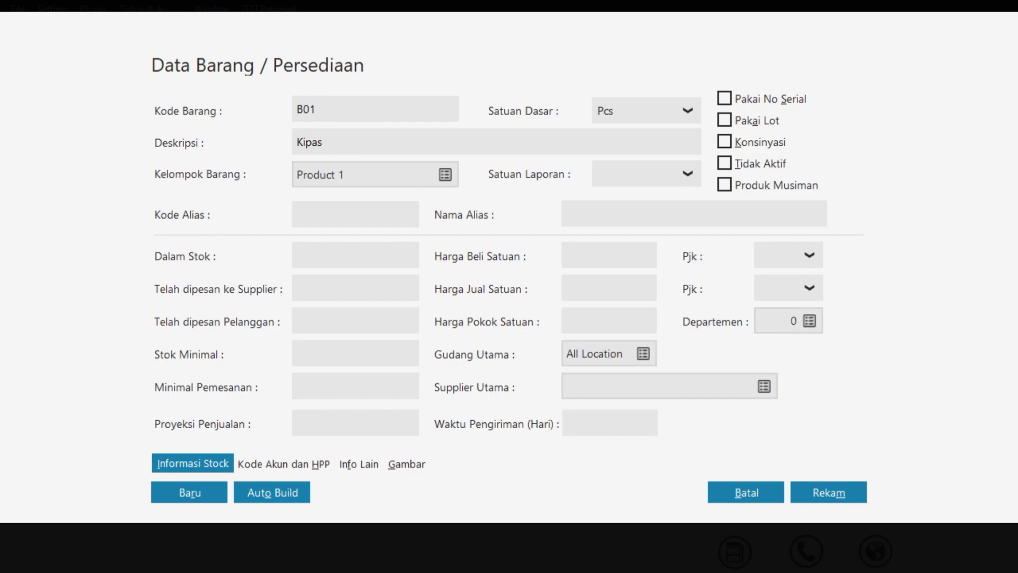
{"action": "type", "text": " Angin"}
{"action": "left_click", "coordinate": [668, 110]}
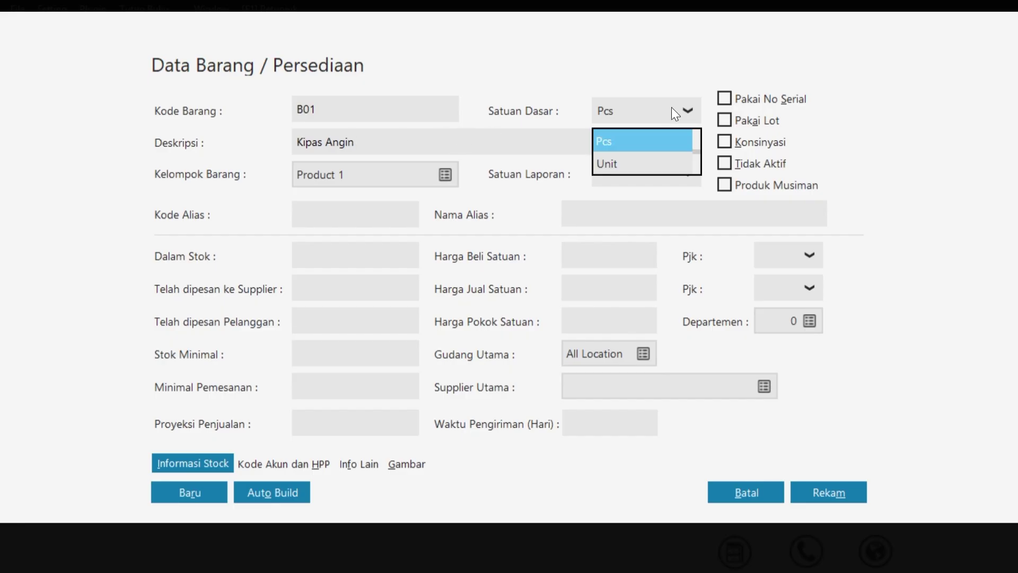
{"action": "left_click", "coordinate": [670, 160]}
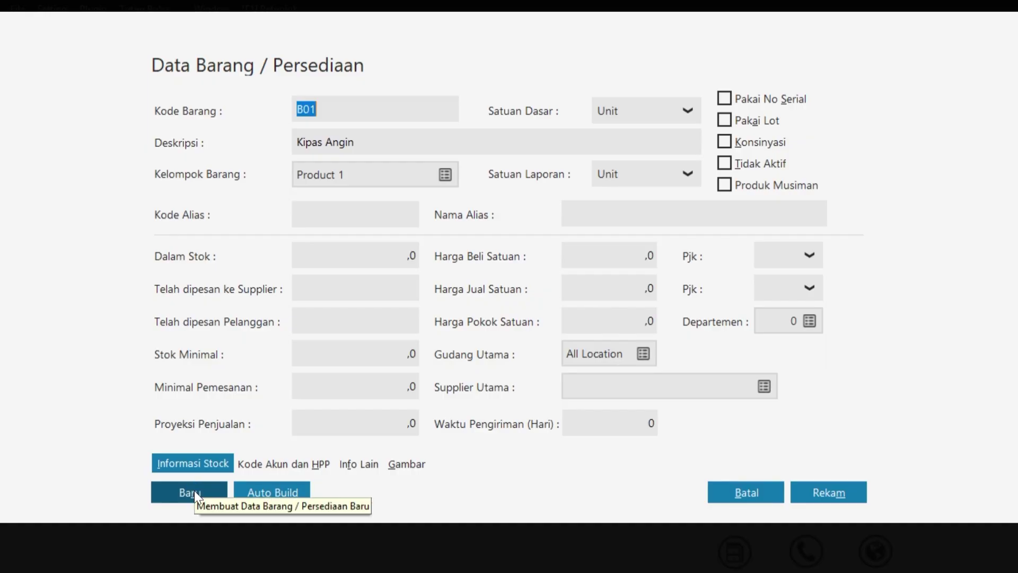
- Add item B02 described as Rice Cooker with base unit Unit and record it
{"action": "type", "text": "B02"}
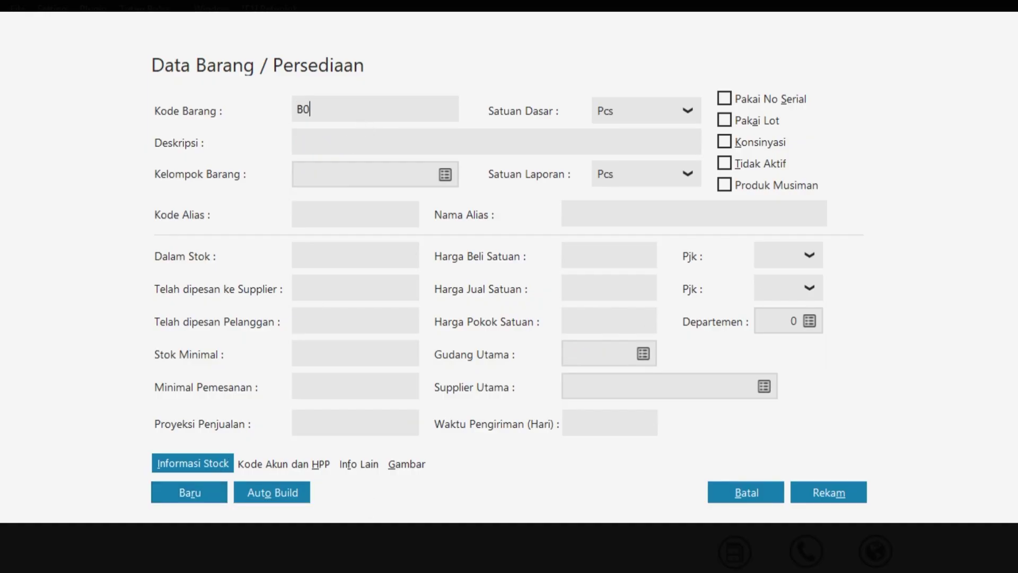
{"action": "left_click", "coordinate": [359, 140]}
{"action": "type", "text": "Rice Cooker"}
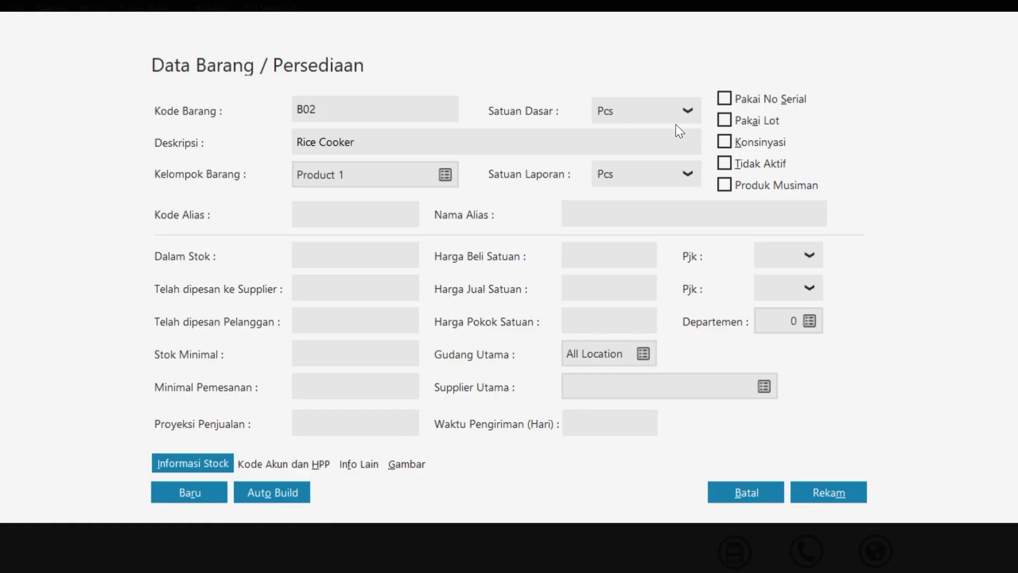
{"action": "left_click", "coordinate": [679, 123]}
{"action": "left_click", "coordinate": [656, 170]}
{"action": "left_click", "coordinate": [822, 493]}
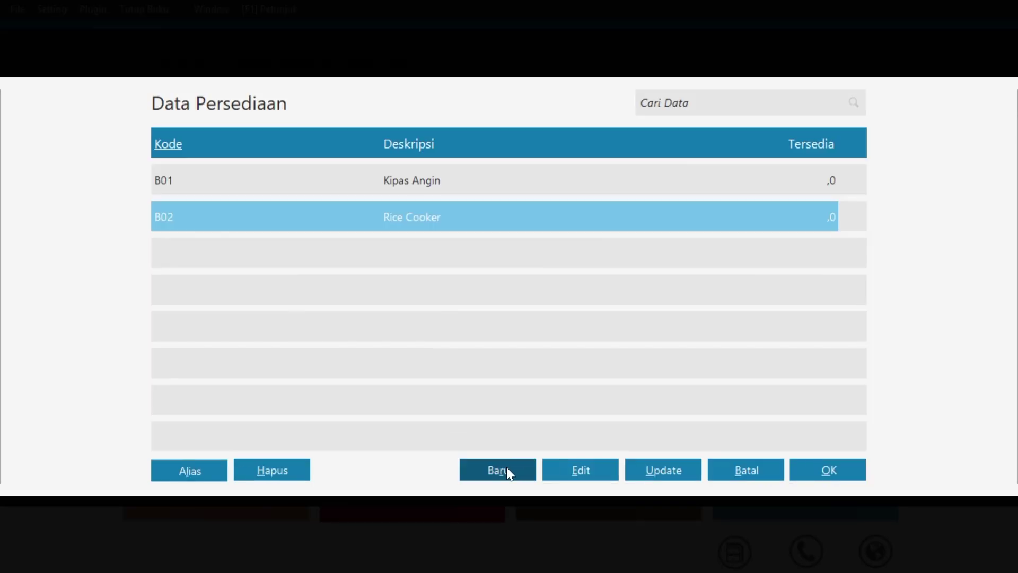
- Add item B03 described as Radio FM/AM with base unit Unit
{"action": "left_click", "coordinate": [506, 469]}
{"action": "type", "text": "B03"}
{"action": "left_click", "coordinate": [425, 143]}
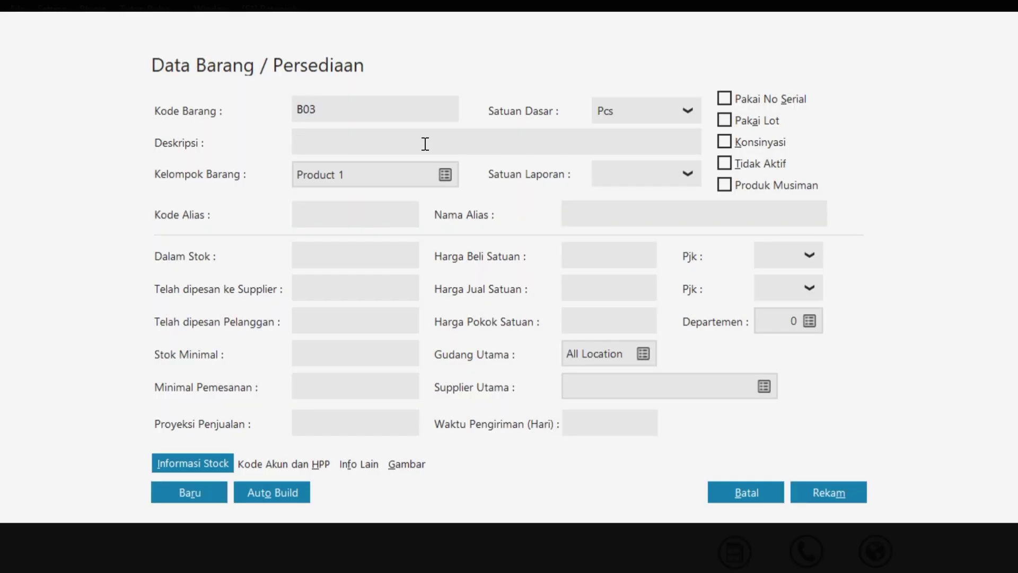
{"action": "type", "text": "Radio FM/AM"}
{"action": "left_click", "coordinate": [673, 111]}
{"action": "left_click", "coordinate": [648, 164]}
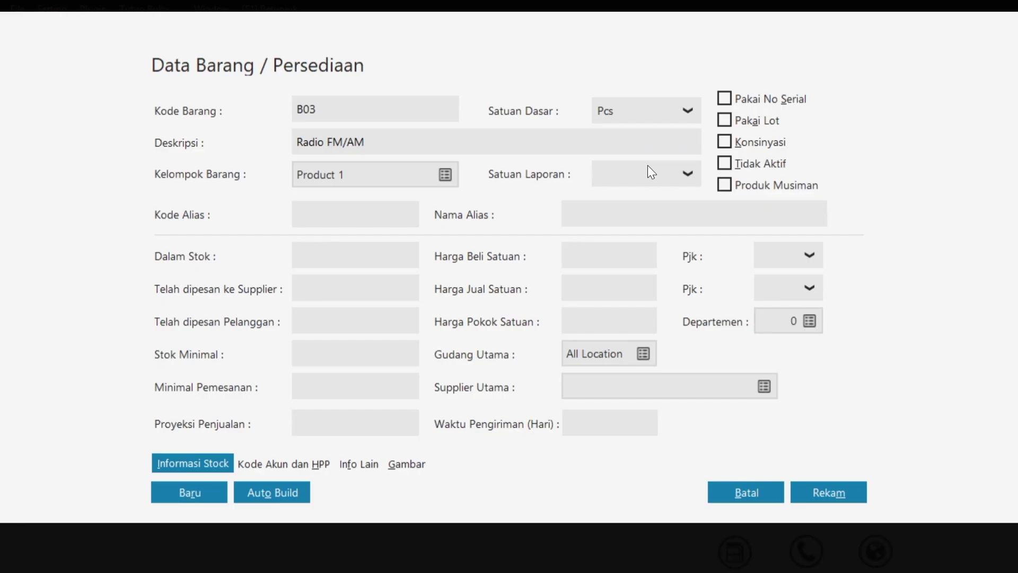
- Add item B04 described as TV 20" with base unit Unit
{"action": "left_click", "coordinate": [190, 492]}
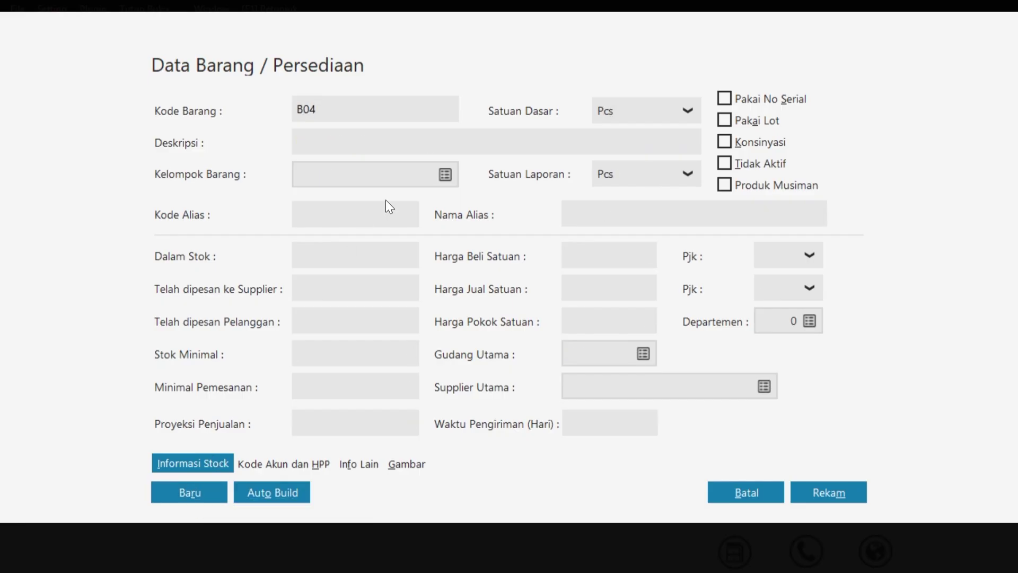
{"action": "left_click", "coordinate": [418, 141]}
{"action": "type", "text": "TV 20\""}
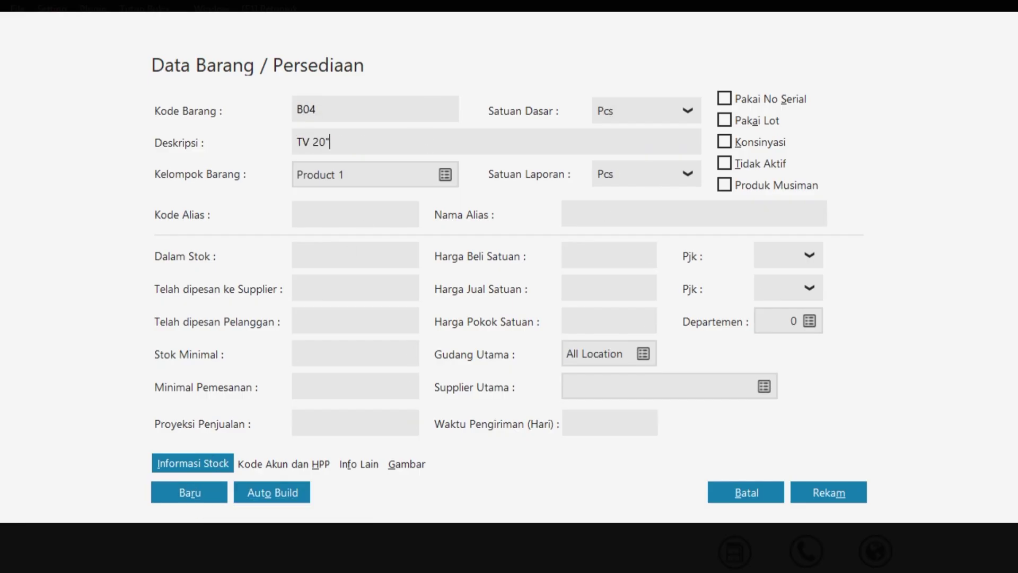
{"action": "left_click", "coordinate": [662, 111]}
{"action": "left_click", "coordinate": [617, 161]}
- Add item B05 described as TV 14" with base unit Unit
{"action": "left_click", "coordinate": [212, 500]}
{"action": "left_click", "coordinate": [404, 139]}
{"action": "type", "text": "TV 14\""}
{"action": "left_click", "coordinate": [662, 111]}
{"action": "left_click", "coordinate": [673, 159]}
- Add item B06 described as Mesin Cuci with base unit Unit
{"action": "left_click", "coordinate": [196, 495]}
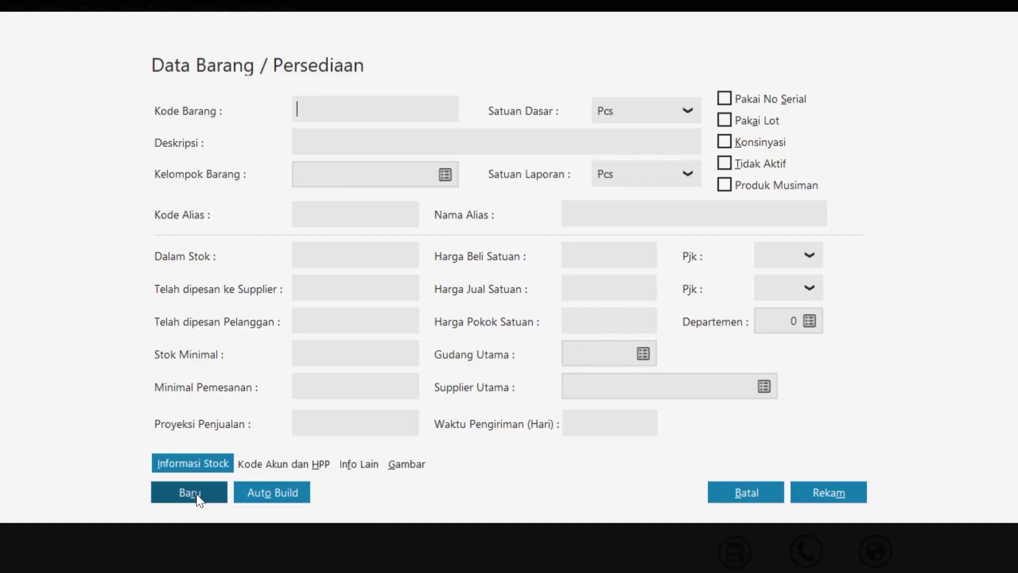
{"action": "type", "text": "B06"}
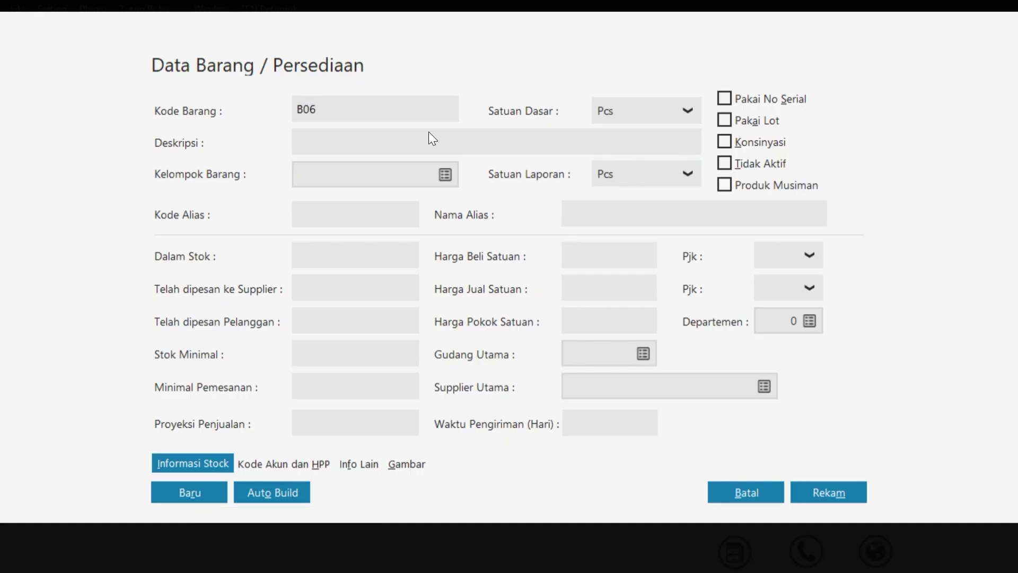
{"action": "left_click", "coordinate": [427, 142]}
{"action": "type", "text": "Mesin Cuci"}
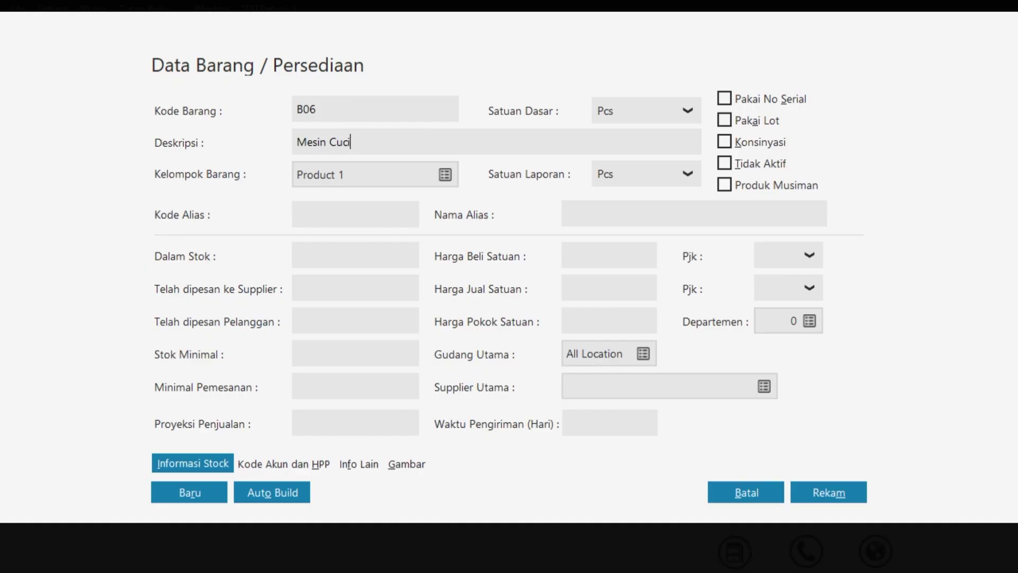
{"action": "left_click", "coordinate": [682, 112]}
{"action": "left_click", "coordinate": [657, 160]}
- Add item B07 described as Kulkas with base unit Unit, save it and return to the inventory item list
{"action": "left_click", "coordinate": [205, 498]}
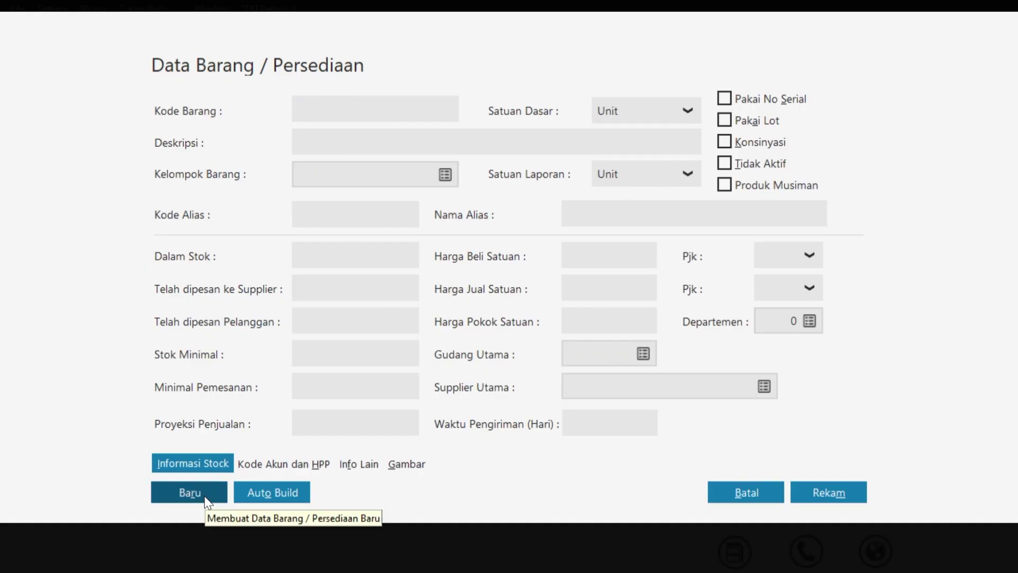
{"action": "type", "text": "B07"}
{"action": "left_click", "coordinate": [390, 139]}
{"action": "type", "text": "K"}
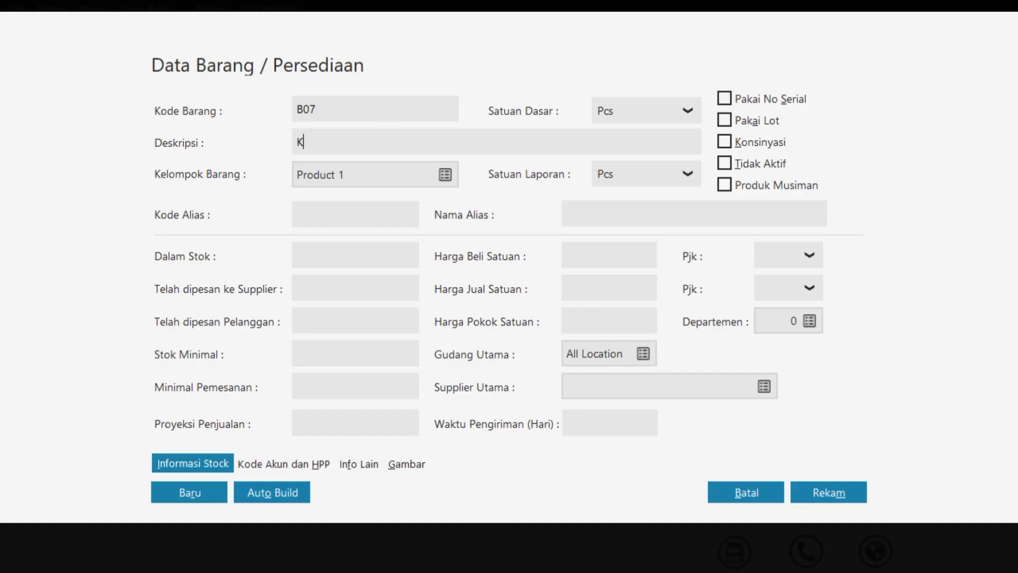
{"action": "type", "text": "ulkas"}
{"action": "left_click", "coordinate": [647, 111]}
{"action": "left_click", "coordinate": [632, 164]}
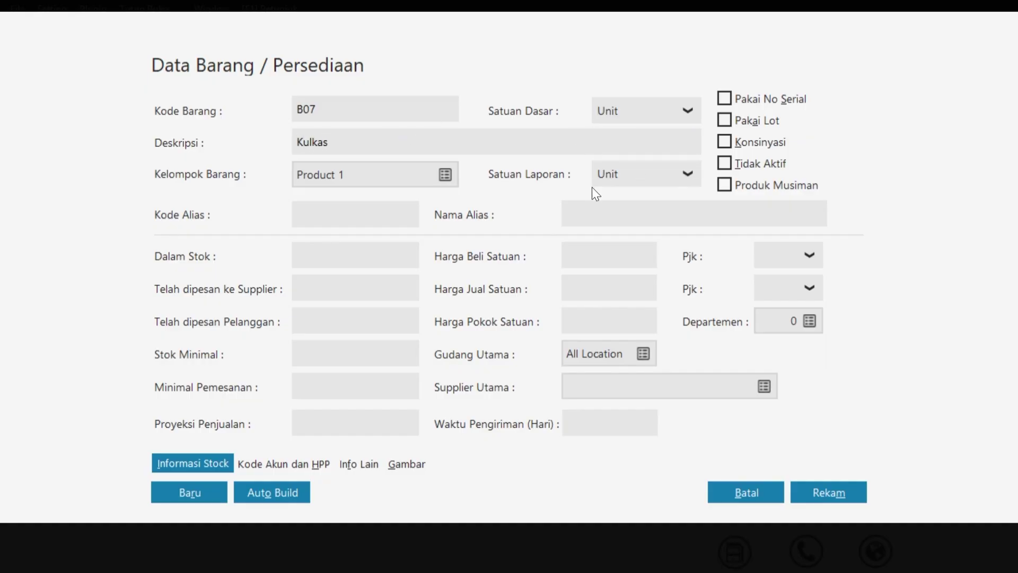
{"action": "left_click", "coordinate": [190, 494]}
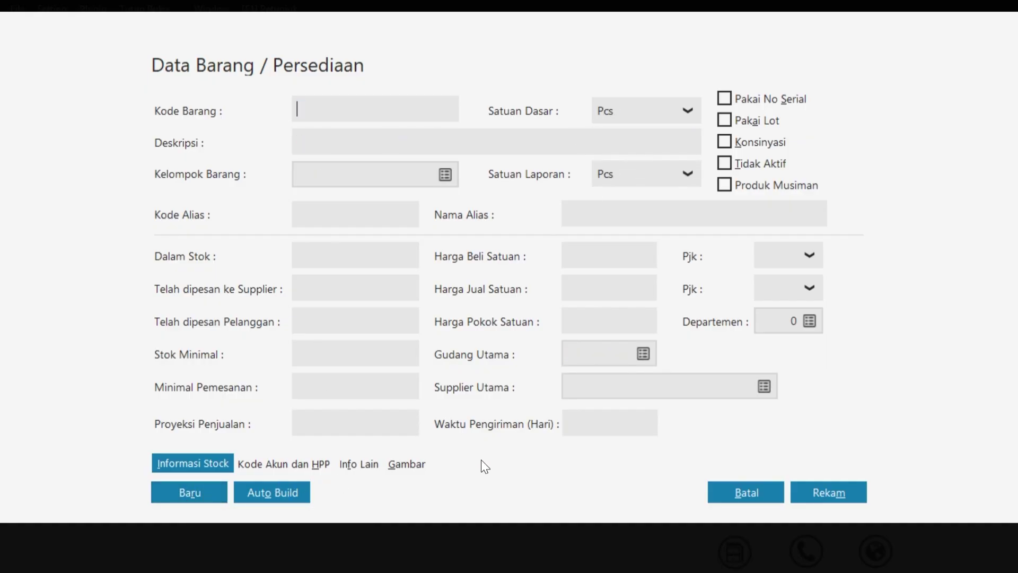
{"action": "left_click", "coordinate": [761, 489]}
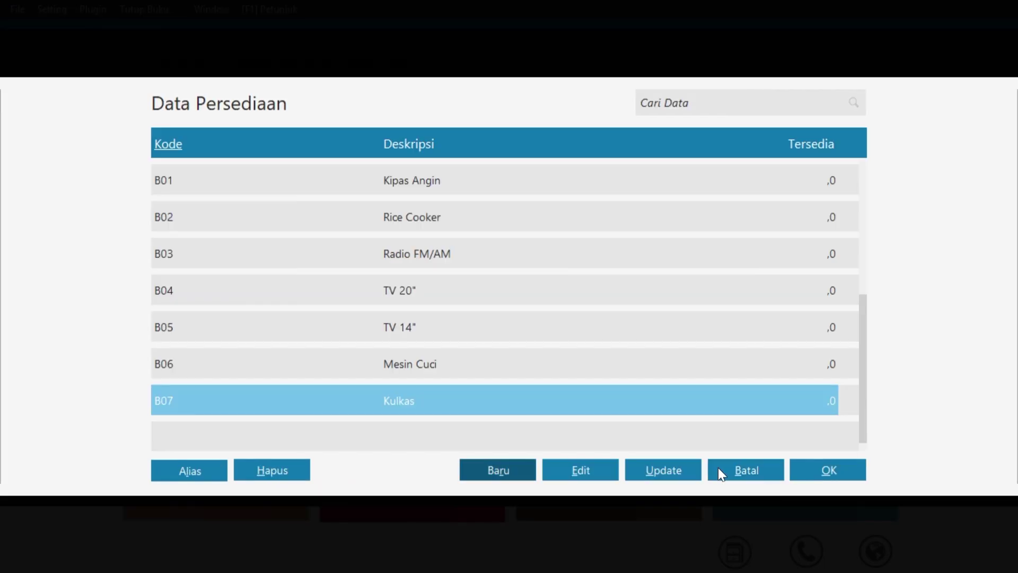
- Record an opening balance for Kipas Angin (B01) with an initial stock of 5 and a unit cost of 75.000
{"action": "left_click", "coordinate": [305, 191]}
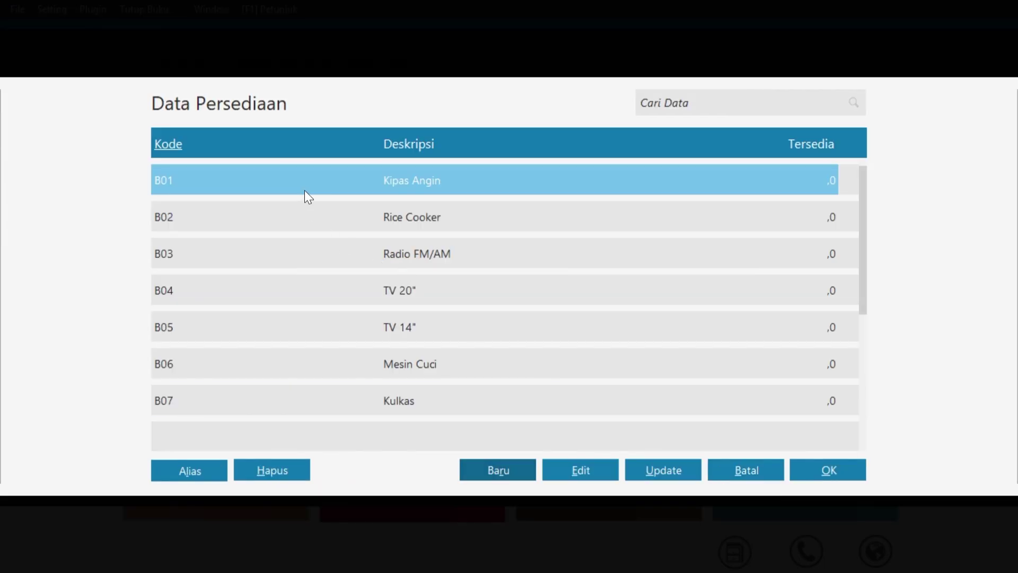
{"action": "left_click", "coordinate": [822, 473]}
{"action": "left_click", "coordinate": [362, 285]}
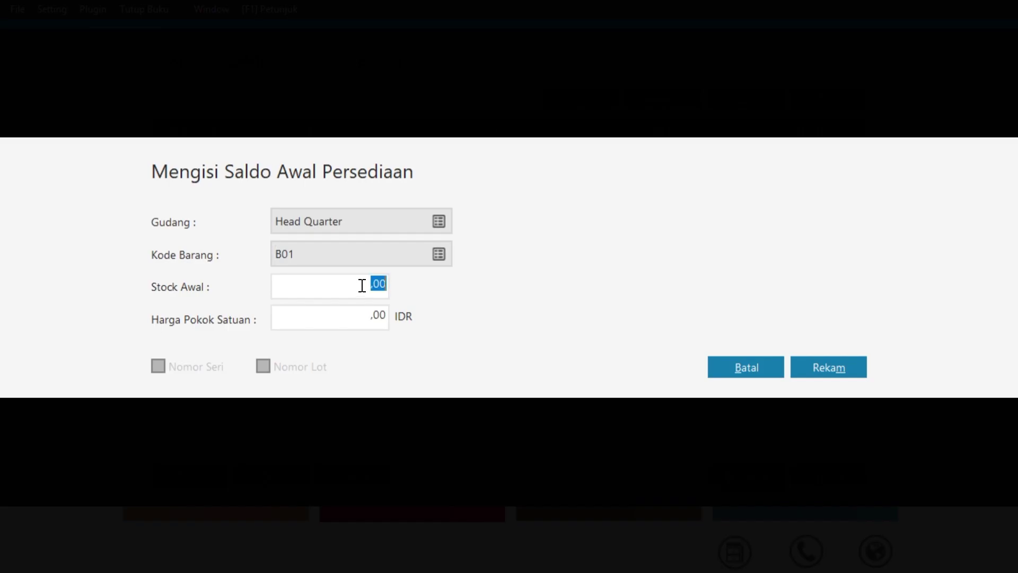
{"action": "type", "text": "5"}
{"action": "left_click", "coordinate": [336, 319]}
{"action": "type", "text": "75000"}
{"action": "left_click", "coordinate": [825, 365]}
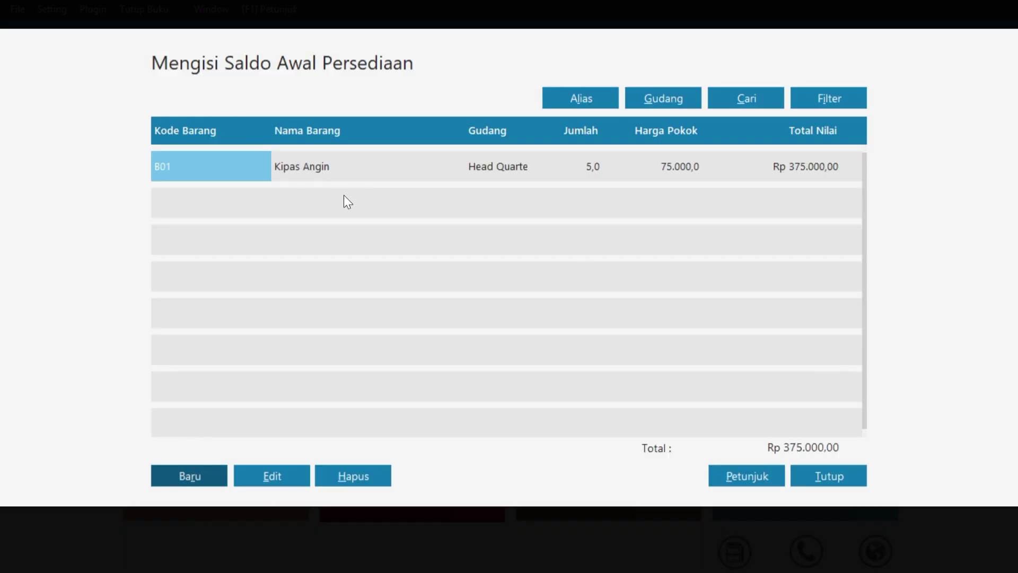
- Record an opening balance for Rice Cooker (B02) with an initial stock of 2 and a unit cost of 125.000
{"action": "left_click", "coordinate": [210, 472]}
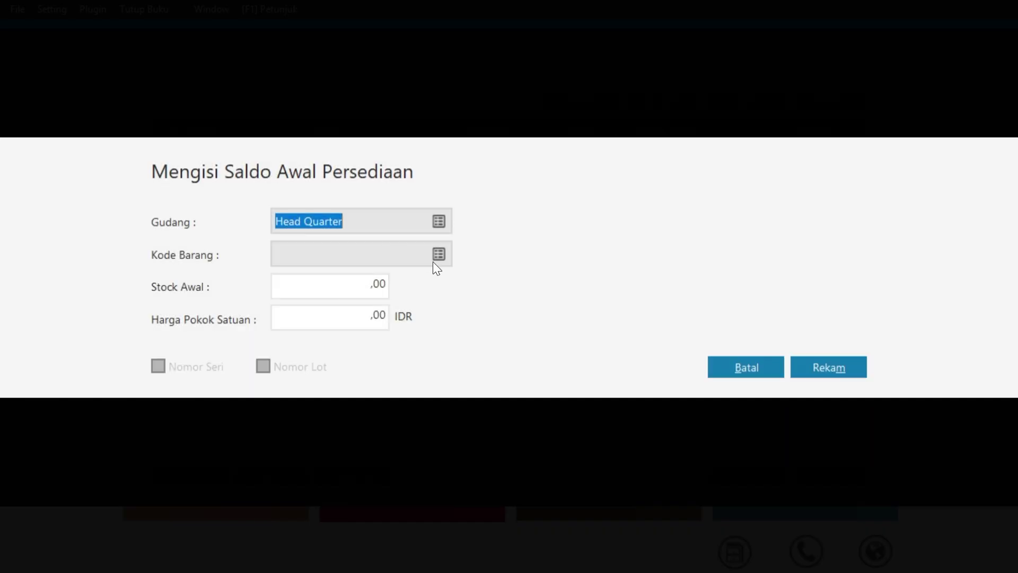
{"action": "left_click", "coordinate": [435, 257]}
{"action": "left_click", "coordinate": [414, 216]}
{"action": "left_click", "coordinate": [828, 470]}
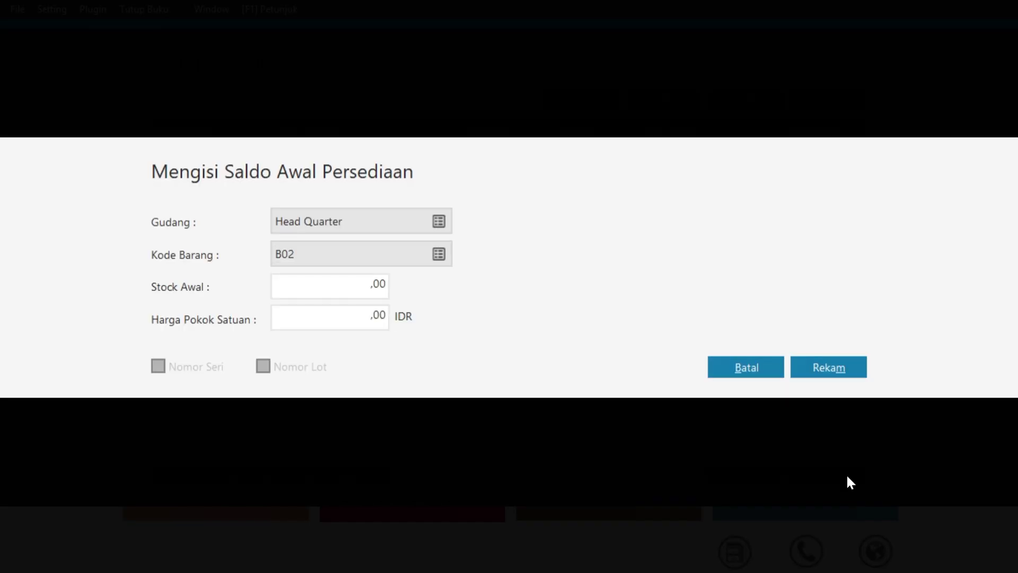
{"action": "left_click", "coordinate": [348, 297]}
{"action": "type", "text": "2"}
{"action": "left_click", "coordinate": [347, 319]}
{"action": "type", "text": "125000"}
{"action": "left_click", "coordinate": [824, 367]}
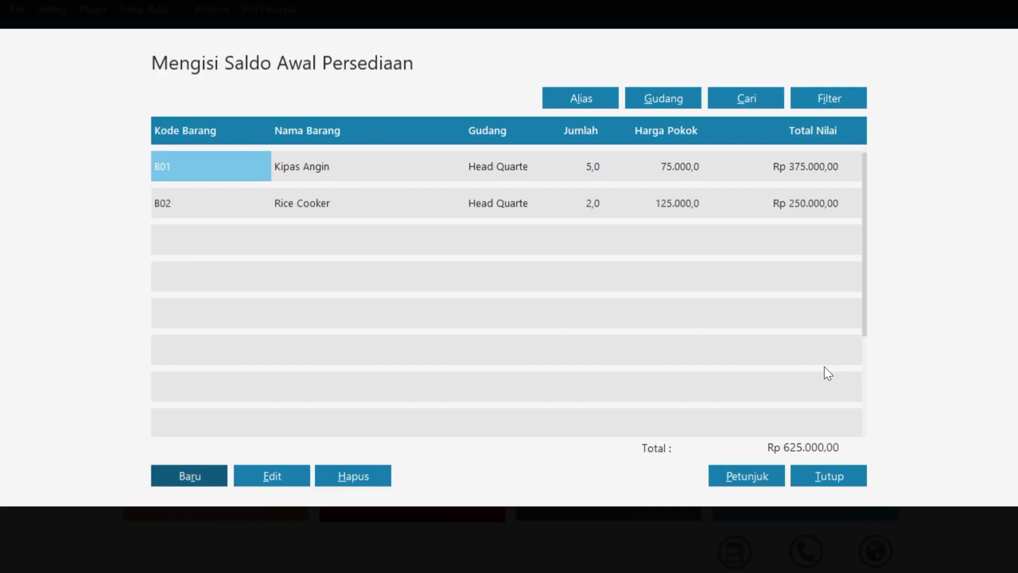
- Record an opening balance for Radio FM/AM (B03) with an initial stock of 7 and a unit cost of 35.000
{"action": "left_click", "coordinate": [190, 475]}
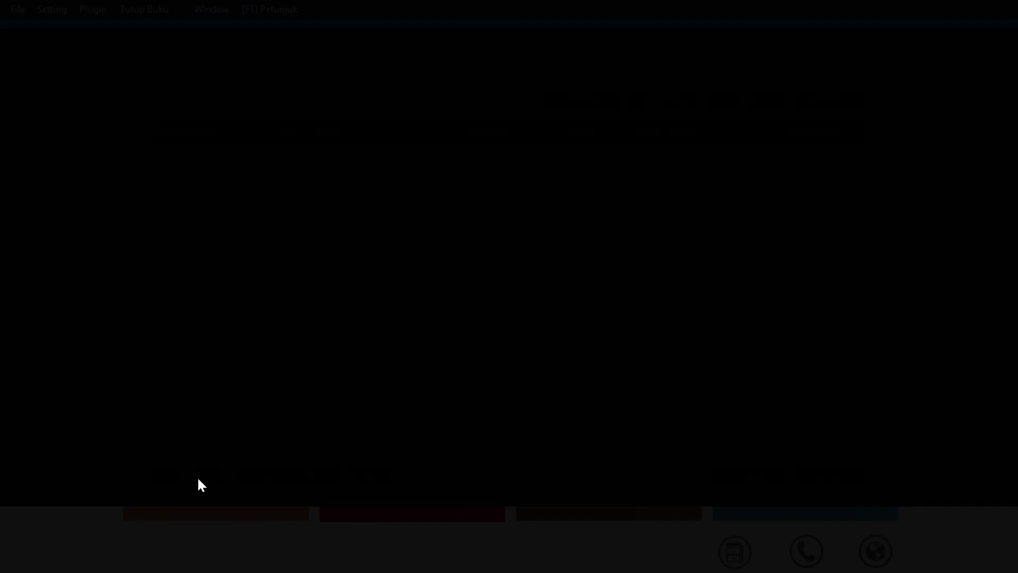
{"action": "left_click", "coordinate": [432, 253]}
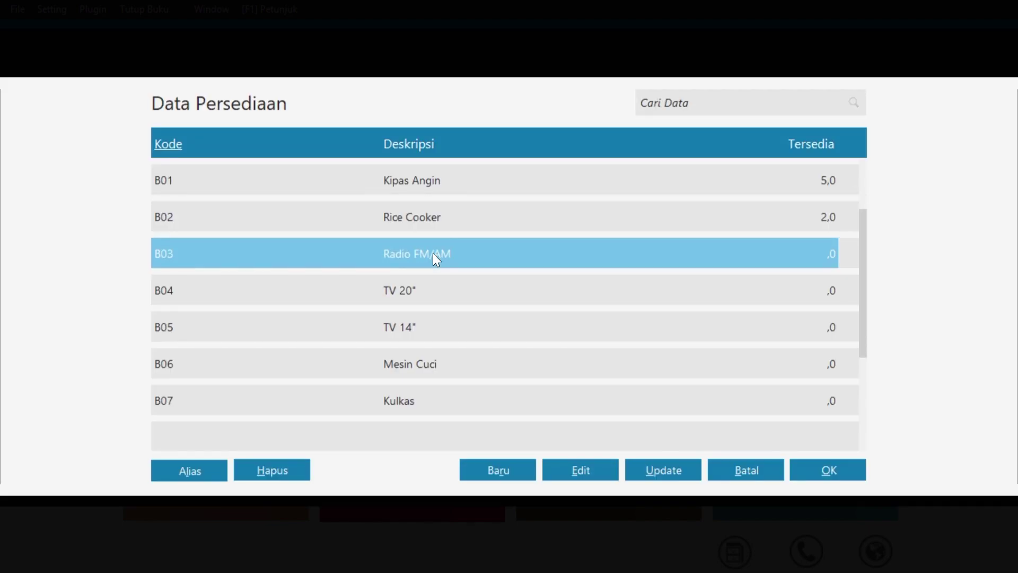
{"action": "left_click", "coordinate": [828, 470]}
{"action": "left_click", "coordinate": [363, 295]}
{"action": "type", "text": "7"}
{"action": "key", "text": "Tab"}
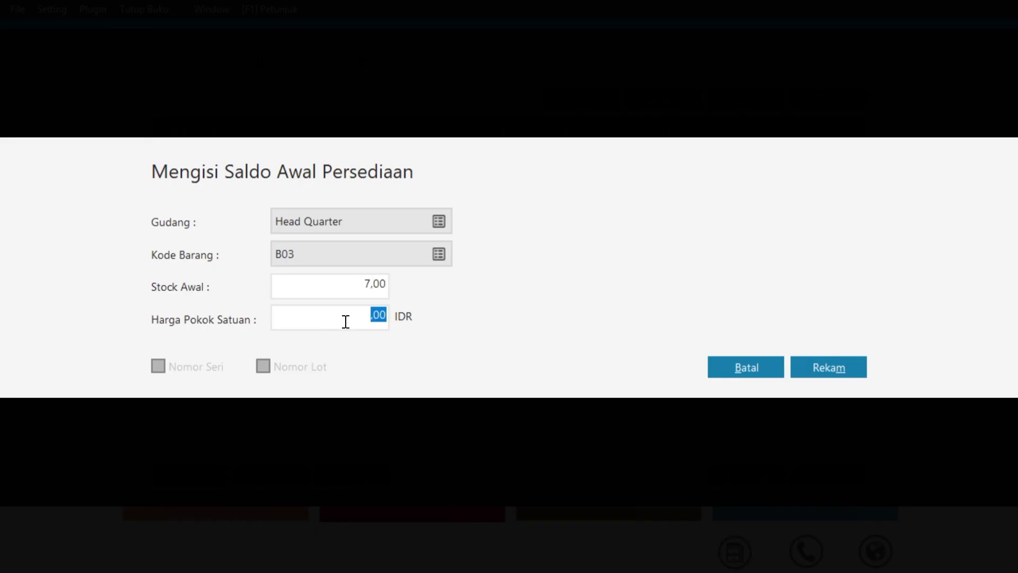
{"action": "type", "text": "35000"}
{"action": "left_click", "coordinate": [821, 363]}
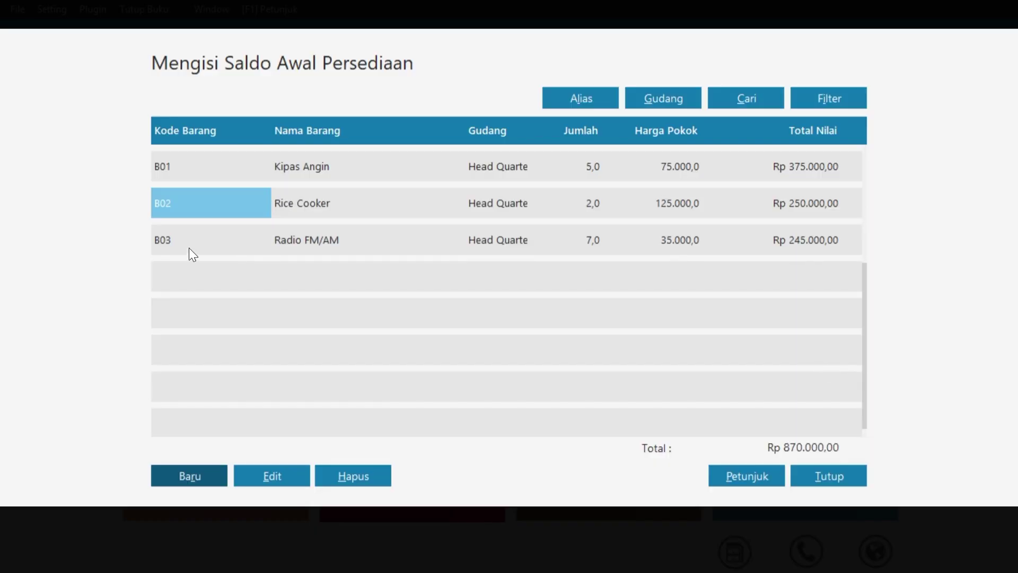
- Record an opening balance for TV 20" (B04) with an initial stock of 4 and its unit cost
{"action": "left_click", "coordinate": [197, 476]}
{"action": "left_click", "coordinate": [443, 256]}
{"action": "left_click", "coordinate": [467, 287]}
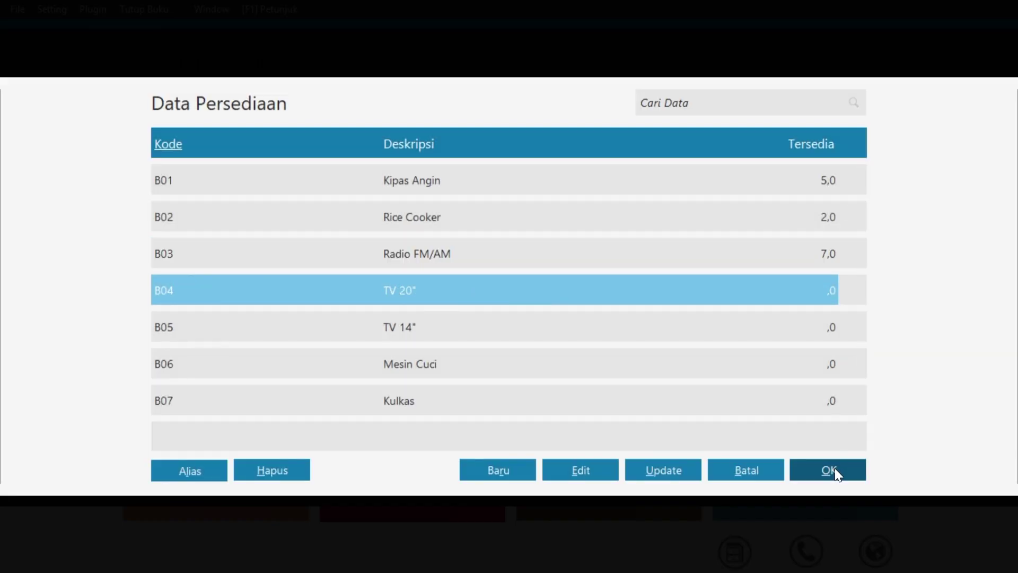
{"action": "left_click", "coordinate": [828, 471]}
{"action": "type", "text": "4"}
{"action": "key", "text": "Tab"}
{"action": "type", "text": "62500"}
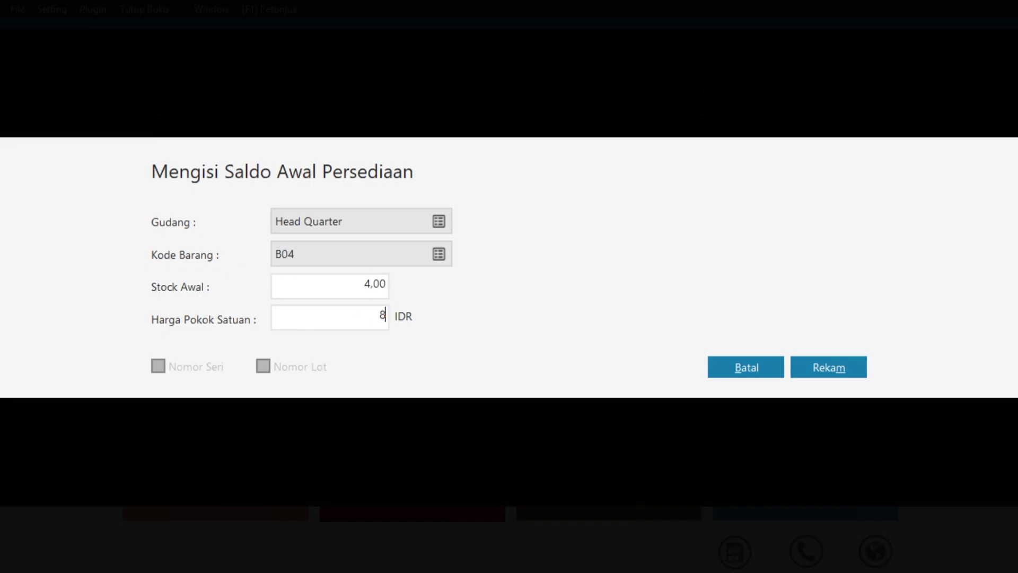
{"action": "left_click", "coordinate": [811, 367]}
- Record TV 14" (B05) with an initial stock of 8 and a unit cost of 315.000, and start another opening balance entry
{"action": "left_click", "coordinate": [207, 476]}
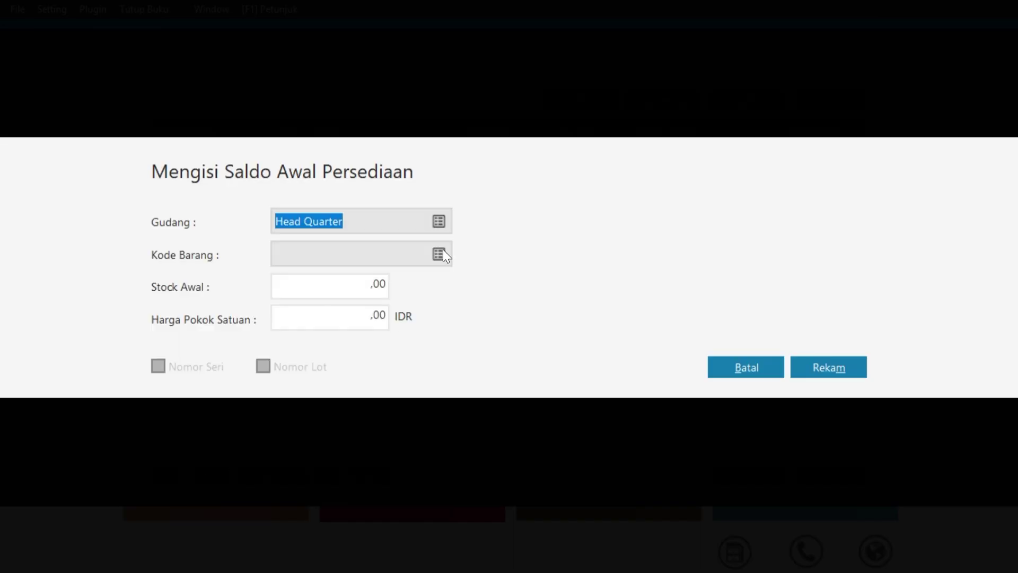
{"action": "left_click", "coordinate": [443, 253]}
{"action": "left_click", "coordinate": [467, 325]}
{"action": "left_click", "coordinate": [822, 471]}
{"action": "left_click", "coordinate": [358, 290]}
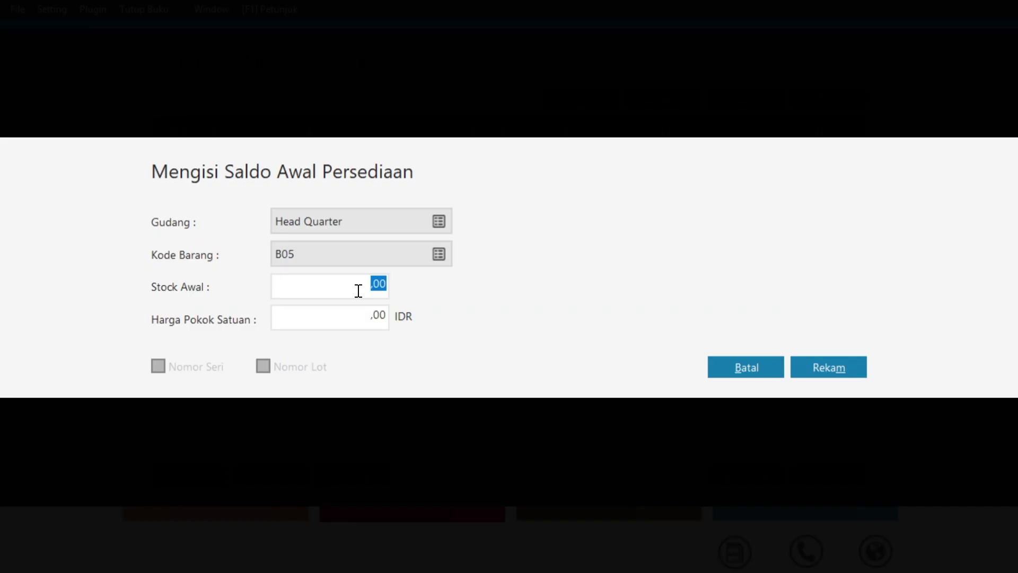
{"action": "type", "text": "8"}
{"action": "key", "text": "Tab"}
{"action": "type", "text": "315000"}
{"action": "left_click", "coordinate": [822, 365]}
{"action": "left_click", "coordinate": [192, 475]}
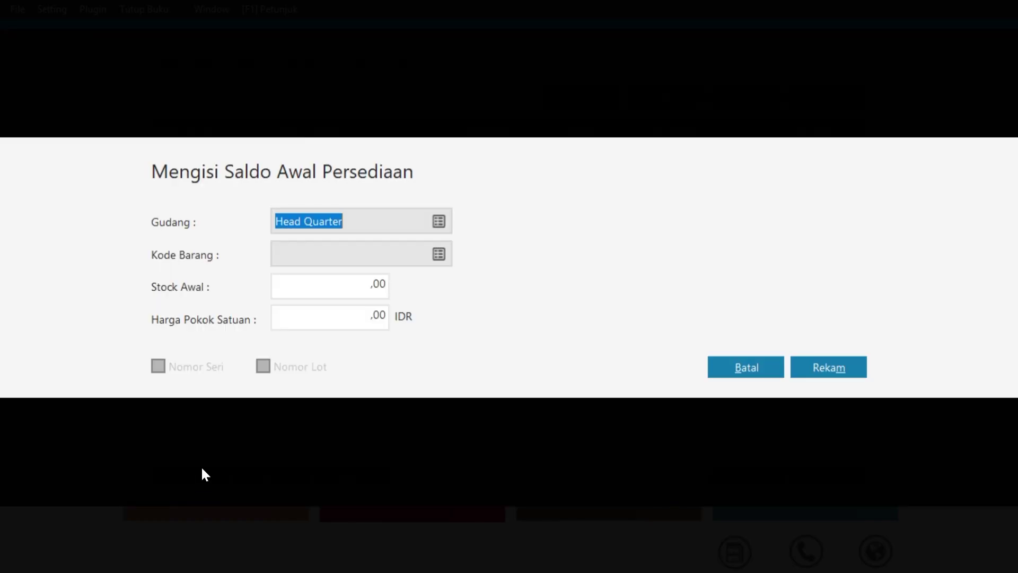
- Record an opening balance for Mesin Cuci (B06) with an initial stock of 4 and a unit cost of 375.000
{"action": "left_click", "coordinate": [438, 254]}
{"action": "left_click", "coordinate": [471, 364]}
{"action": "left_click", "coordinate": [827, 470]}
{"action": "left_click", "coordinate": [358, 291]}
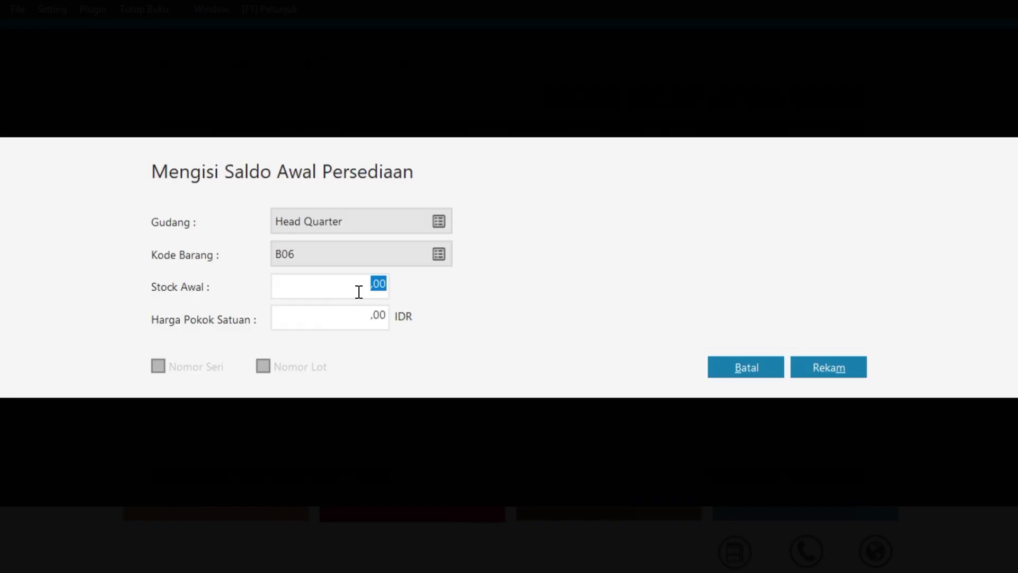
{"action": "type", "text": "4"}
{"action": "left_click", "coordinate": [371, 318]}
{"action": "type", "text": "375000"}
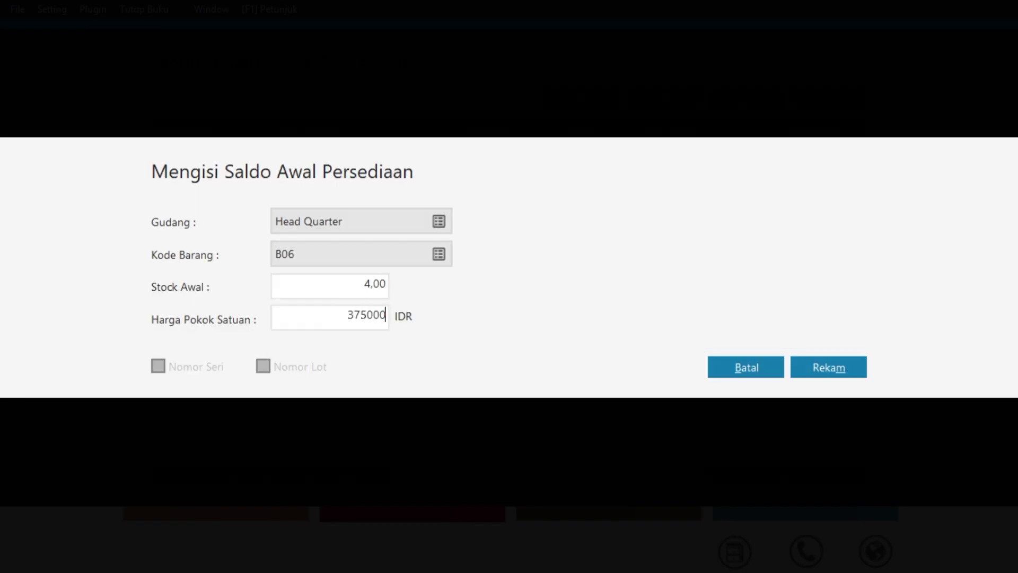
{"action": "key", "text": "Return"}
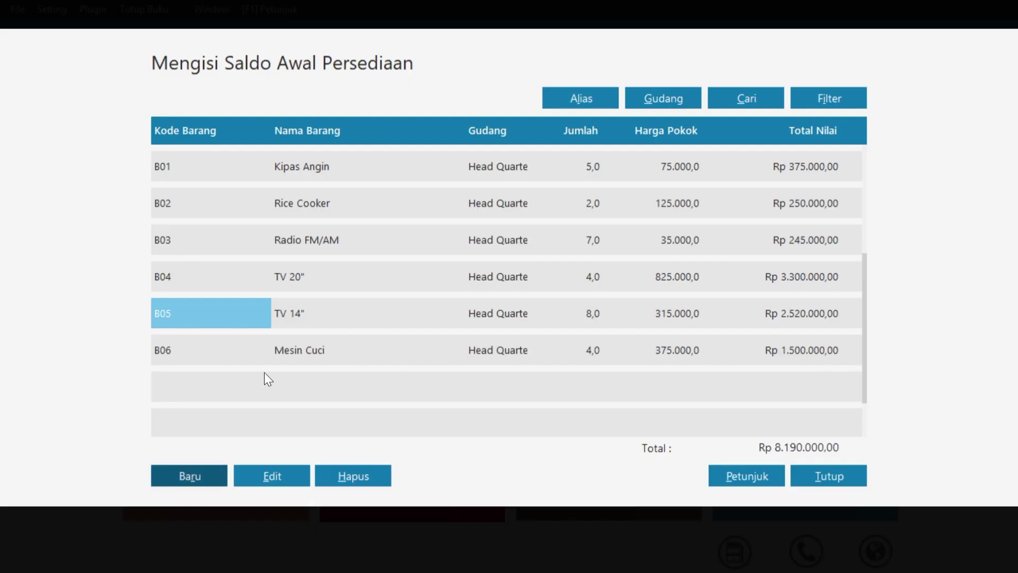
- Record an opening balance for Kulkas (B07) with an initial stock of 5 and a unit cost of 1.125.000
{"action": "left_click", "coordinate": [189, 476]}
{"action": "left_click", "coordinate": [438, 254]}
{"action": "left_click", "coordinate": [445, 399]}
{"action": "left_click", "coordinate": [807, 472]}
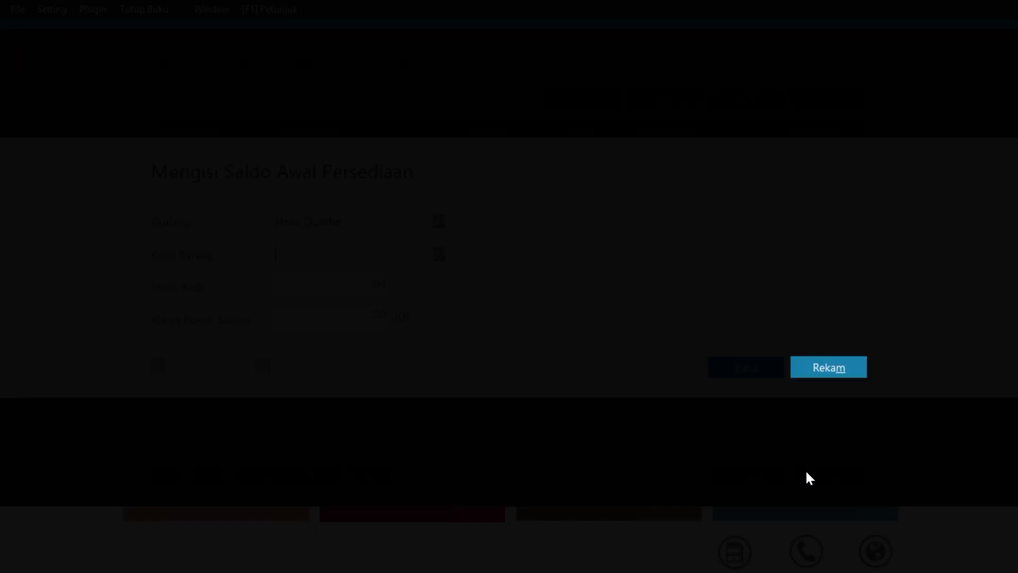
{"action": "left_click", "coordinate": [347, 284]}
{"action": "type", "text": "5"}
{"action": "left_click", "coordinate": [336, 320]}
{"action": "type", "text": "1"}
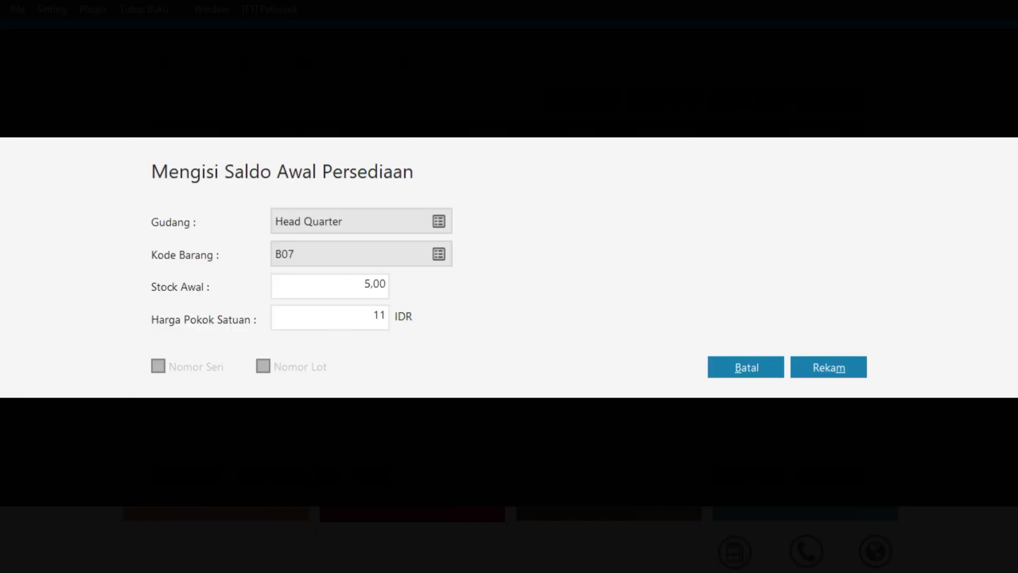
{"action": "type", "text": ".125.000"}
{"action": "left_click", "coordinate": [829, 372]}
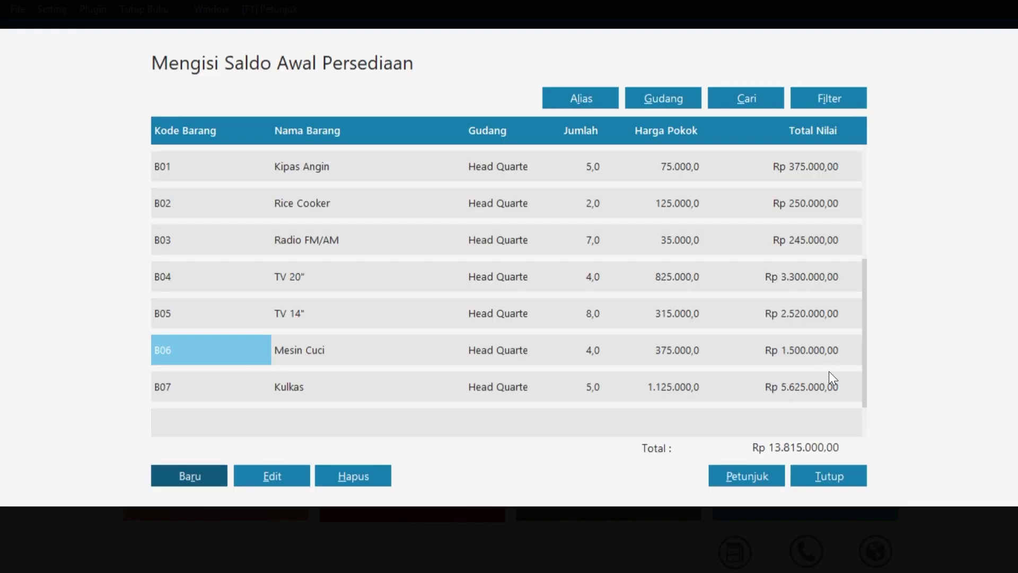
- Close the inventory opening balance list and run the recalculation of the ending inventory balances
{"action": "left_click", "coordinate": [832, 476]}
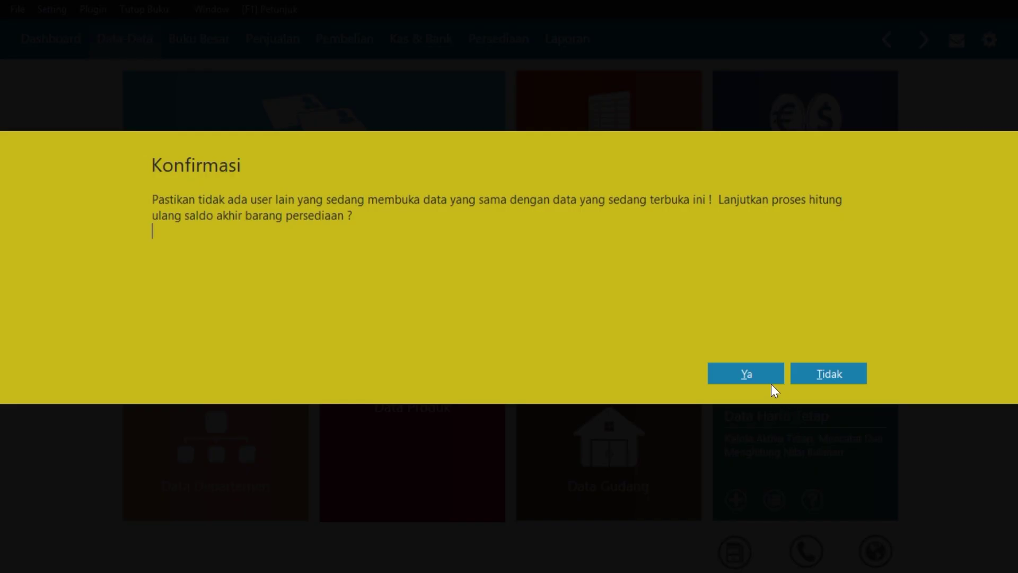
{"action": "left_click", "coordinate": [730, 381]}
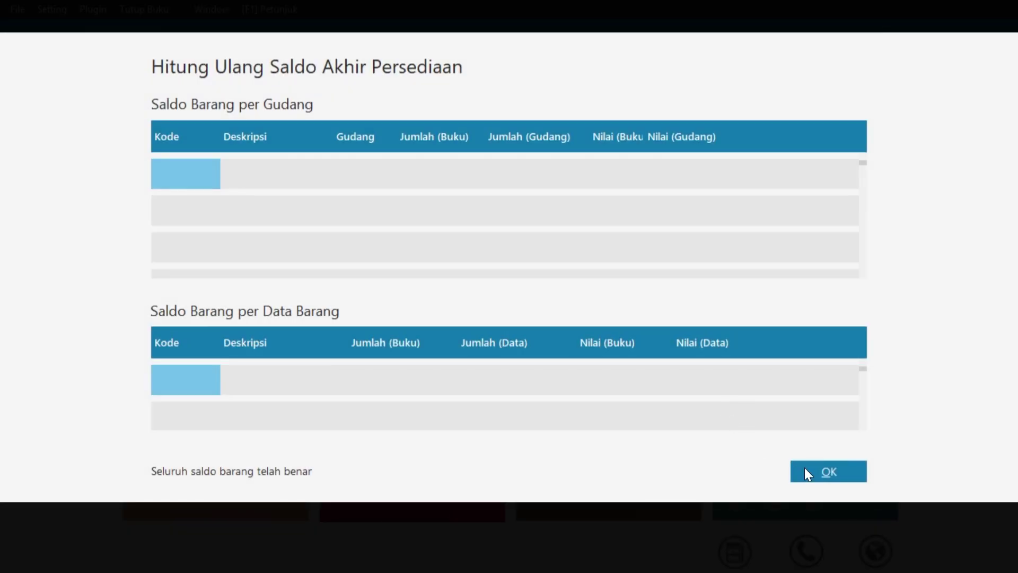
{"action": "left_click", "coordinate": [806, 469]}
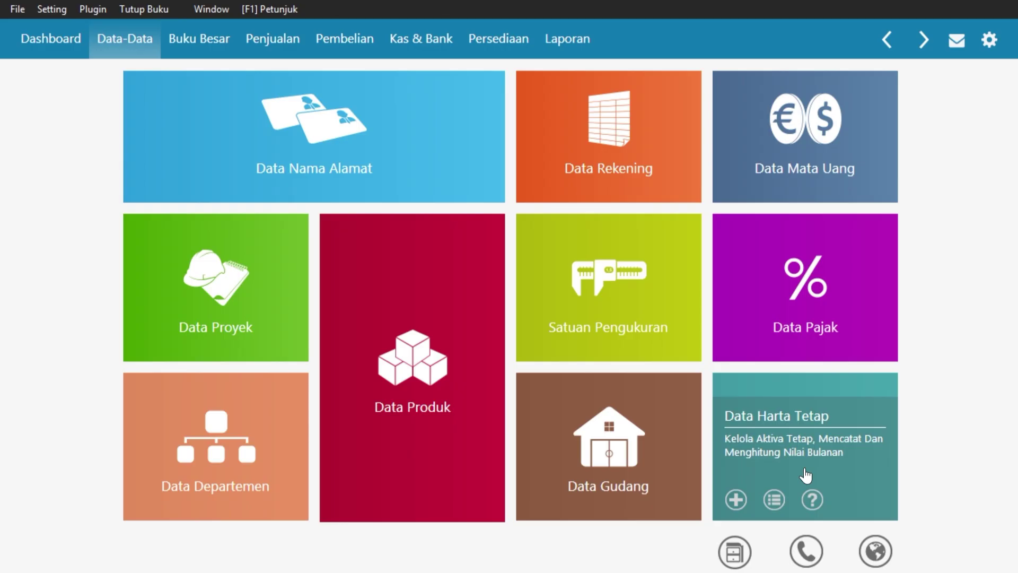
- Start a new Kas Keluar (cash out) transaction and set its cash account to Kas
{"action": "left_click", "coordinate": [391, 53]}
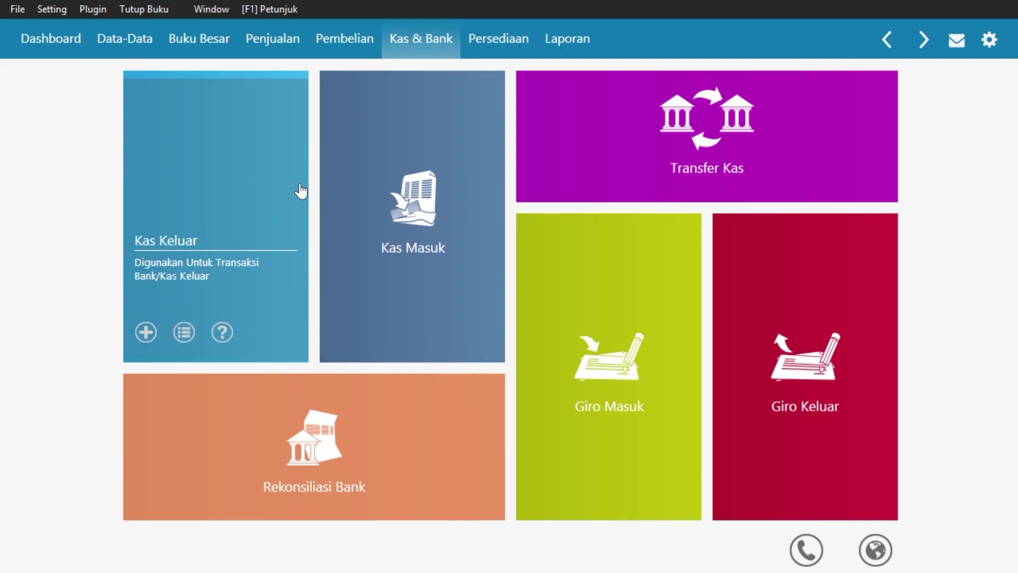
{"action": "left_click", "coordinate": [268, 199]}
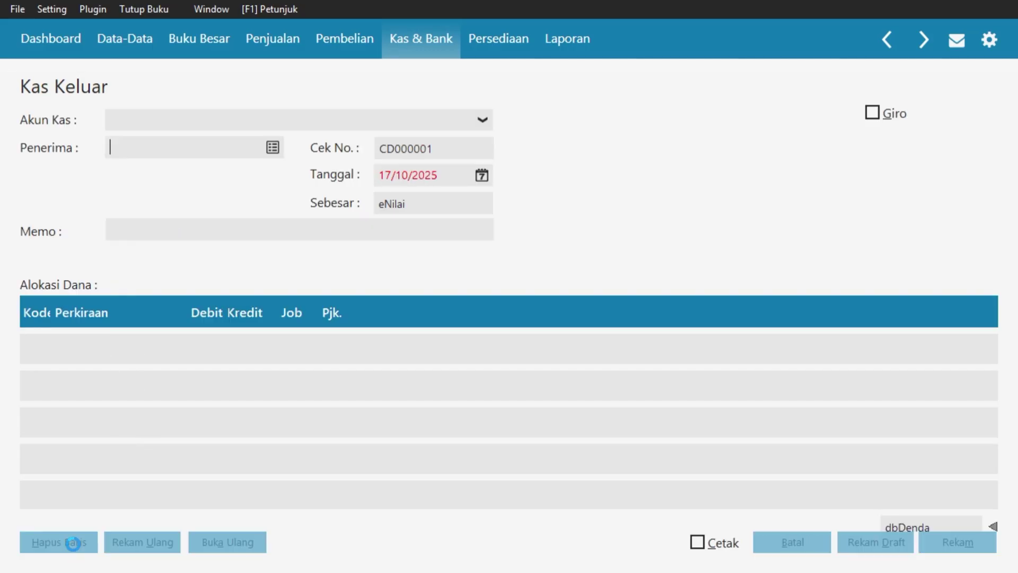
{"action": "left_click", "coordinate": [395, 121]}
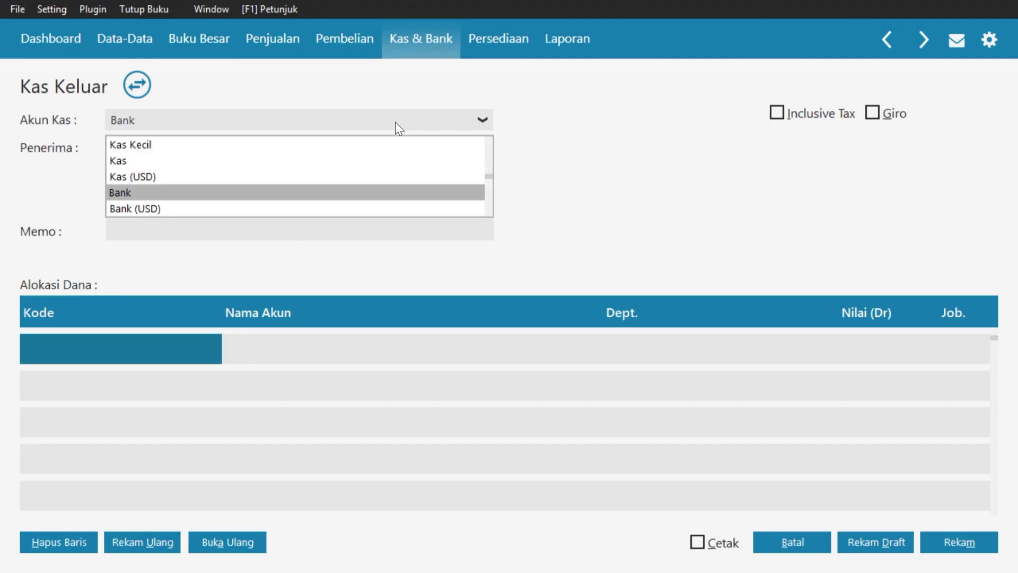
{"action": "left_click", "coordinate": [401, 162]}
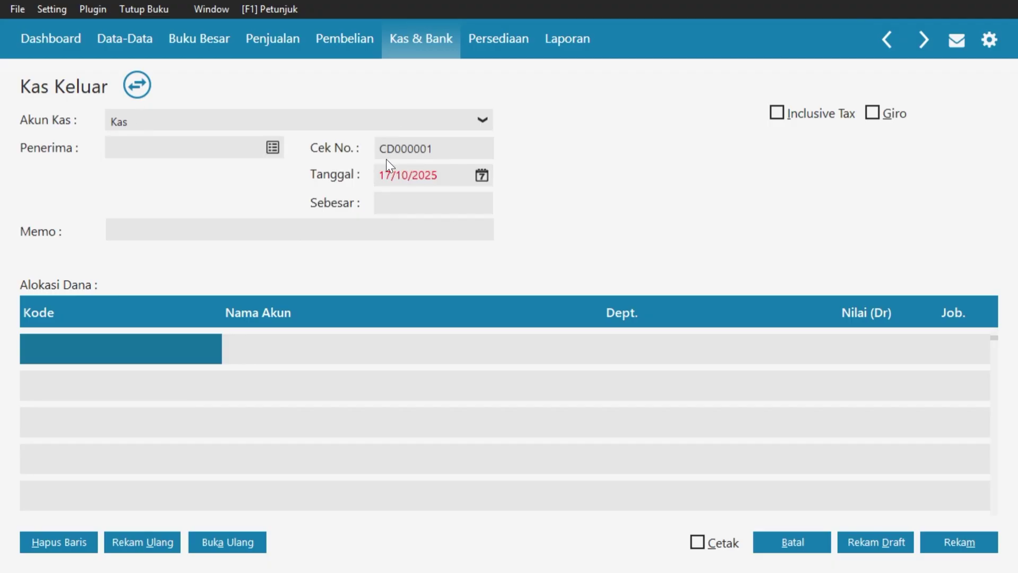
- Add CV. Tri Megah as a new customer without completing its NPWP/NIK, and choose it as the payment's recipient
{"action": "left_click", "coordinate": [272, 147]}
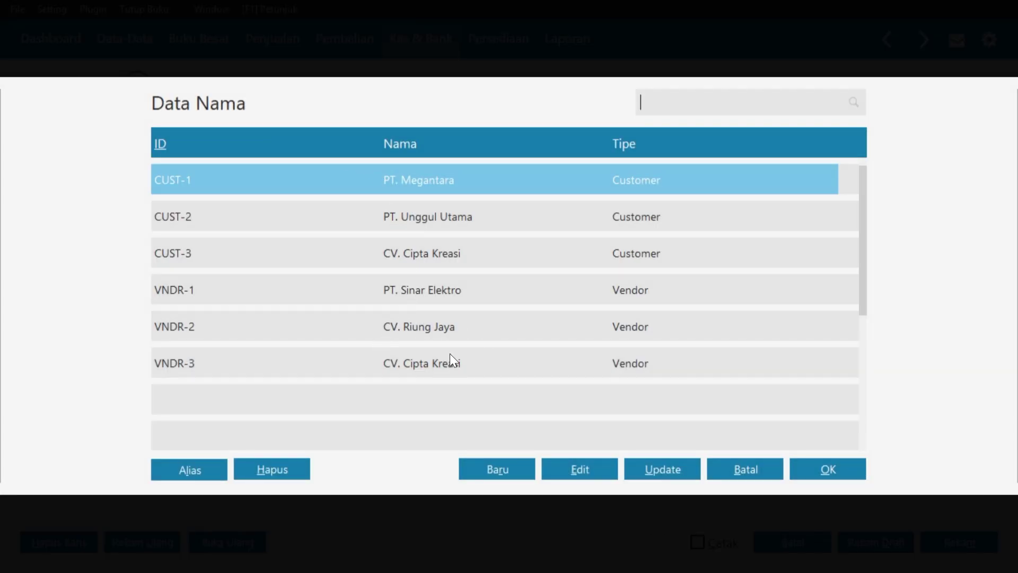
{"action": "left_click", "coordinate": [486, 469]}
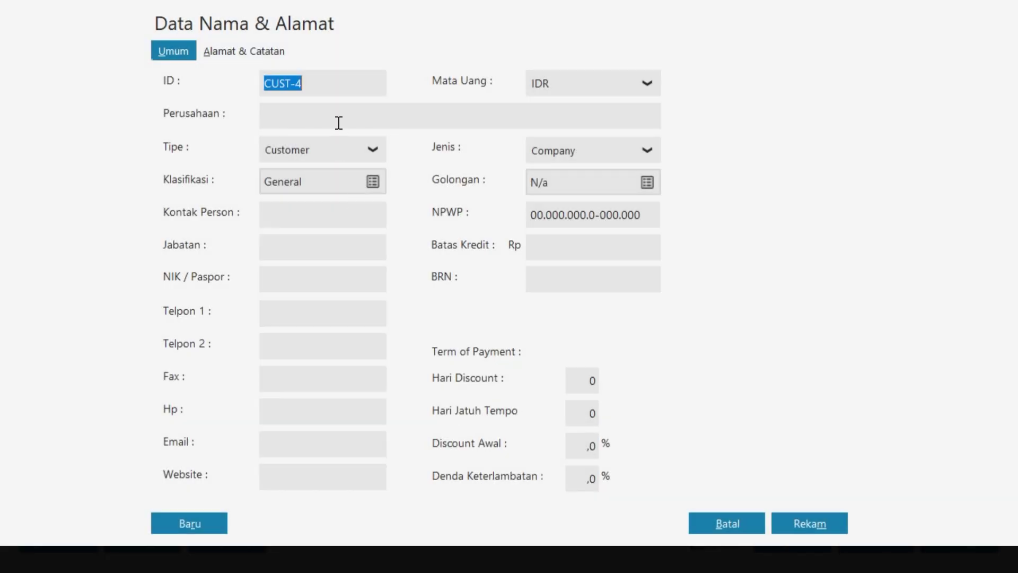
{"action": "left_click", "coordinate": [338, 122]}
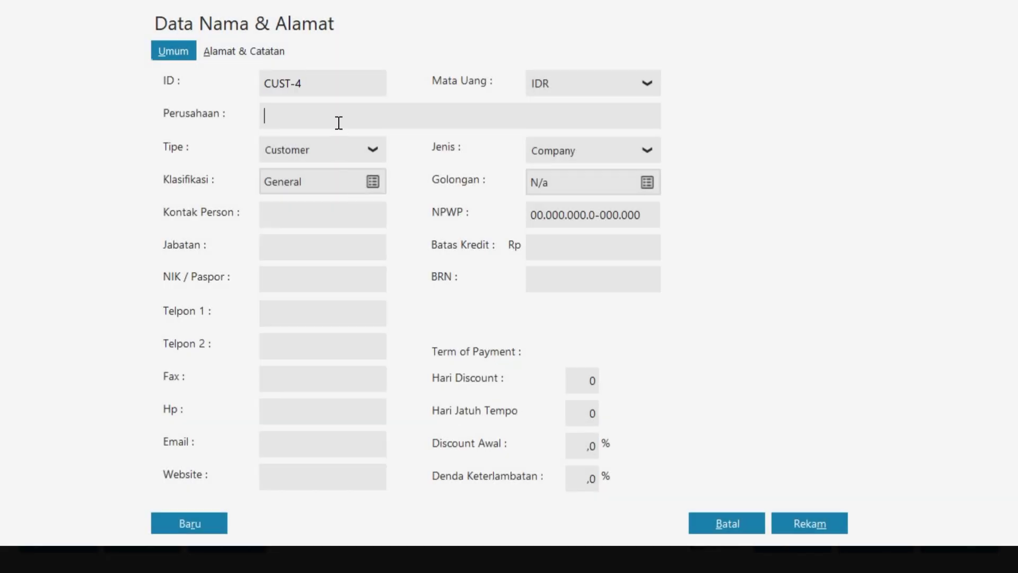
{"action": "type", "text": "CV. Tri Megah"}
{"action": "left_click", "coordinate": [805, 524]}
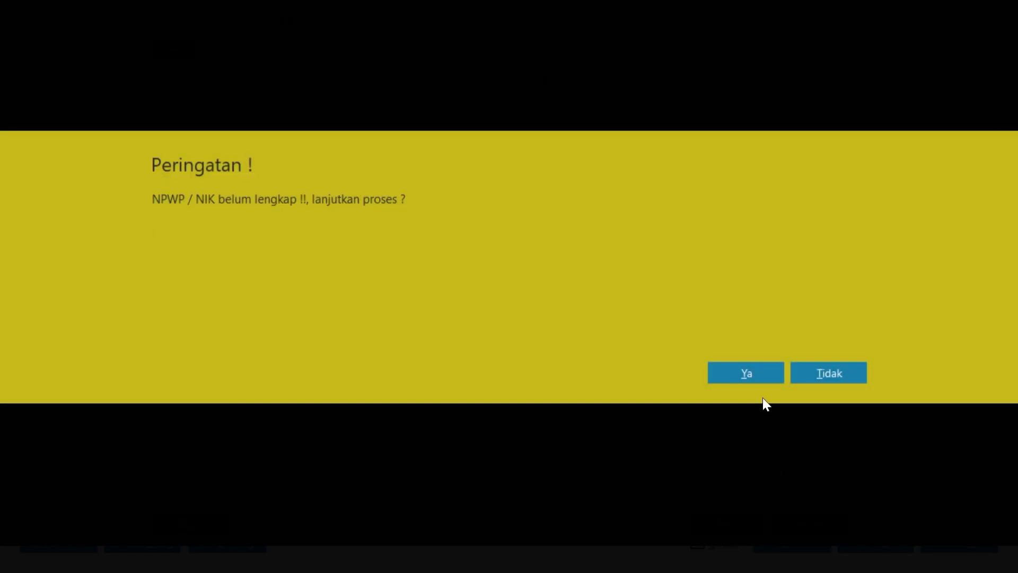
{"action": "left_click", "coordinate": [747, 371]}
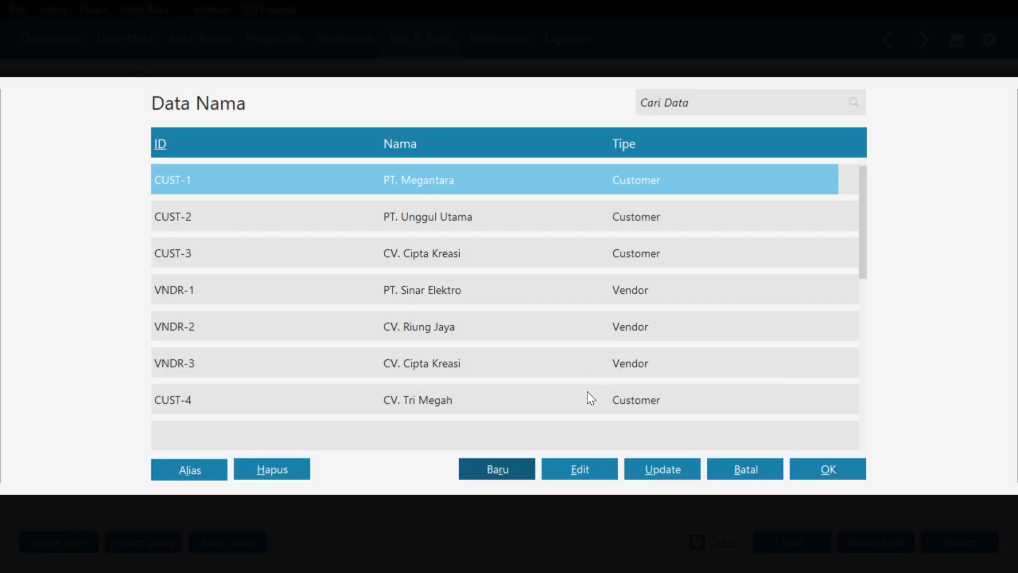
{"action": "left_click", "coordinate": [587, 393]}
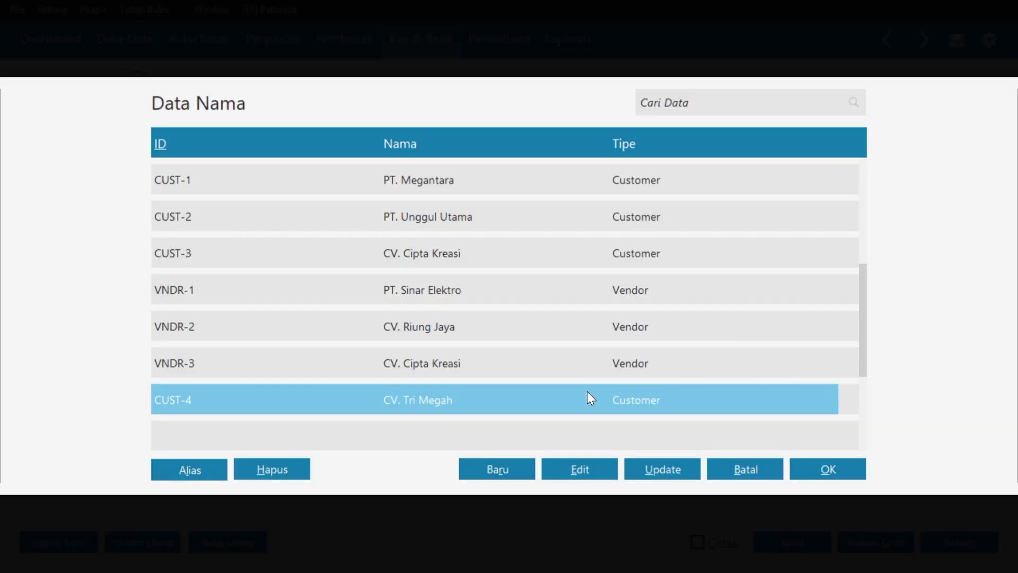
{"action": "left_click", "coordinate": [844, 465]}
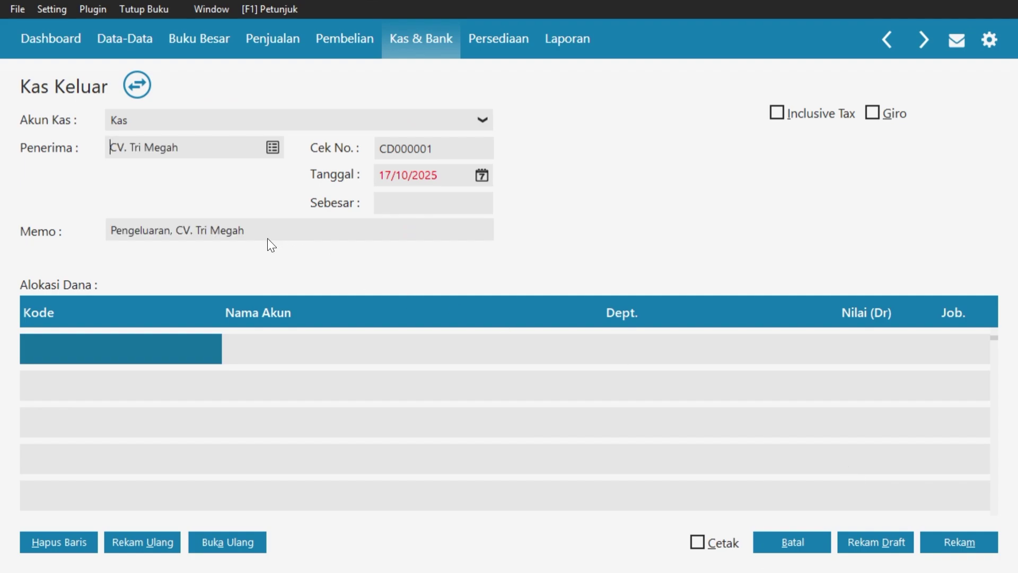
- Change the memo to "Pembayaran pemasangan iklan dan radio oleh CV. Tri Megah"
{"action": "left_click", "coordinate": [168, 229]}
{"action": "double_click", "coordinate": [172, 229]}
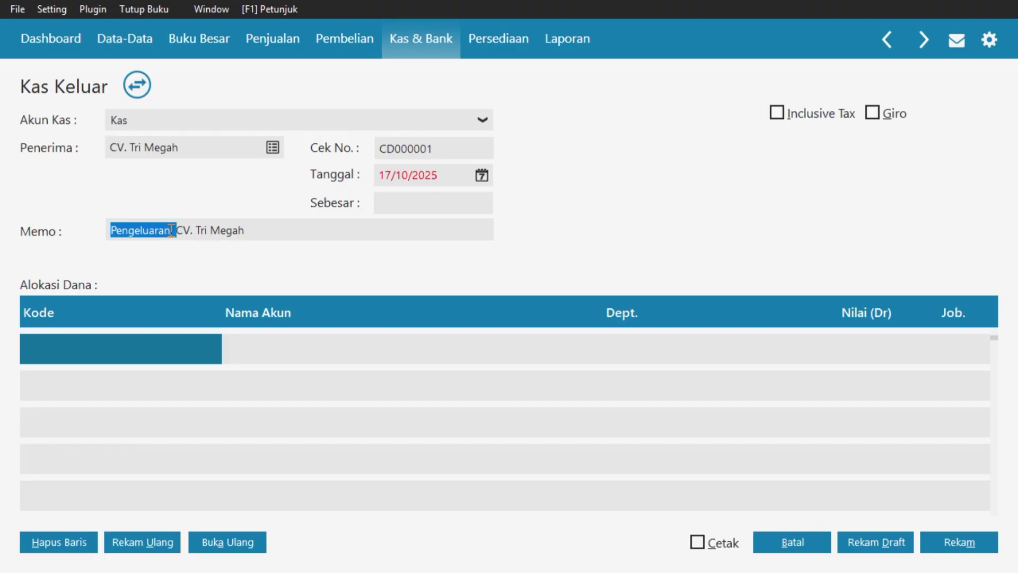
{"action": "key", "text": "BackSpace"}
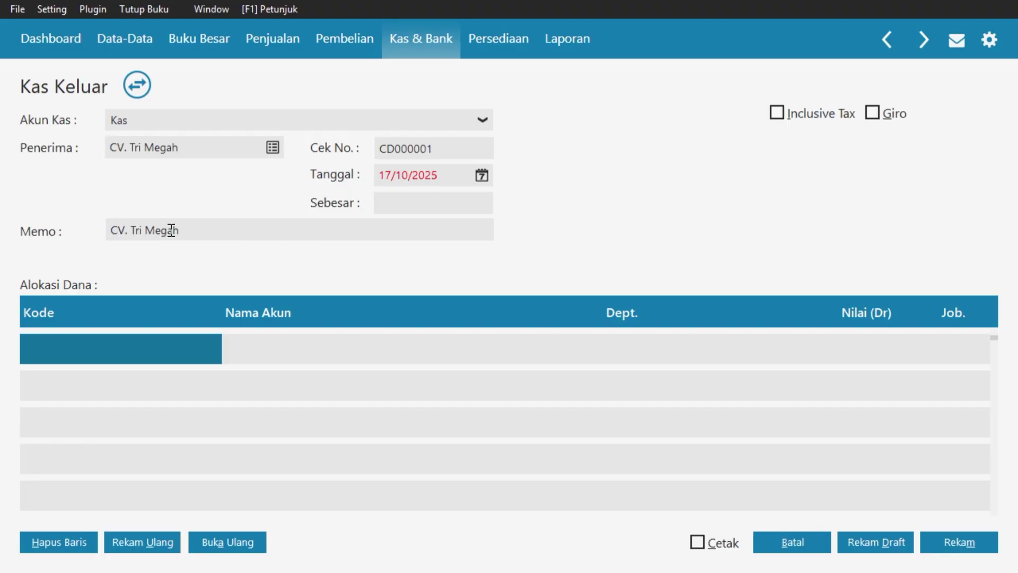
{"action": "type", "text": "Pembaya"}
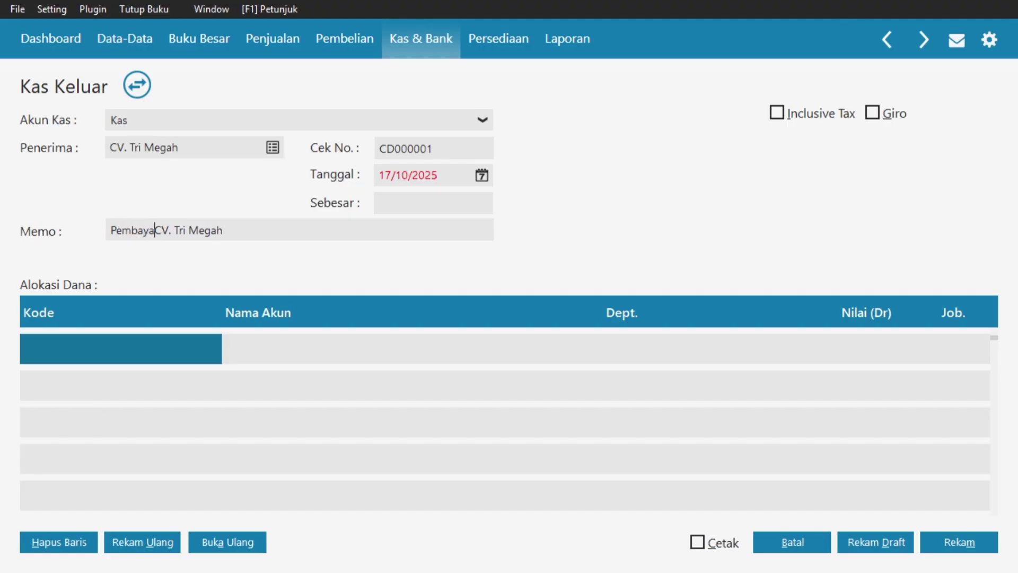
{"action": "type", "text": "ran "}
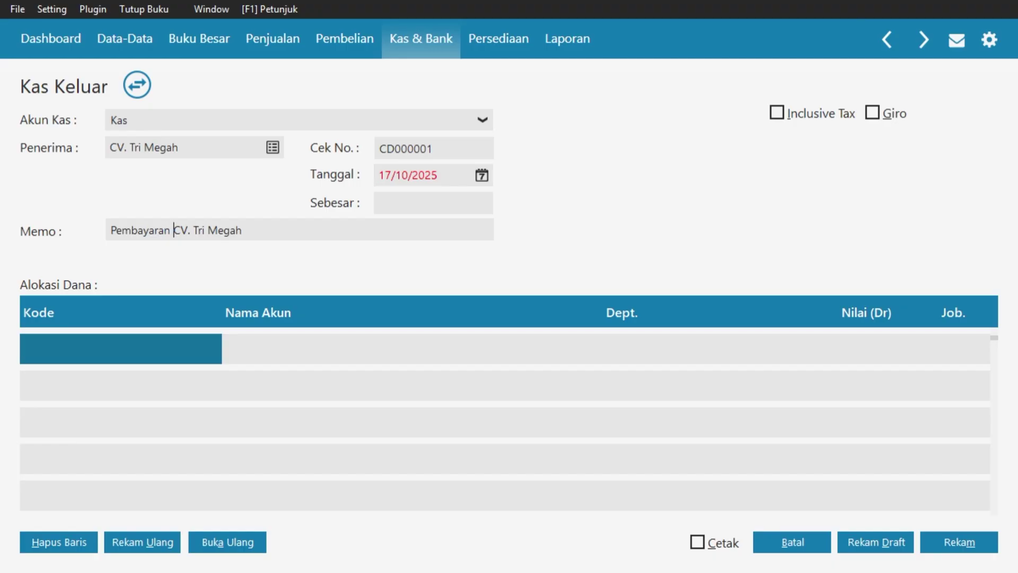
{"action": "type", "text": "pemasanga"}
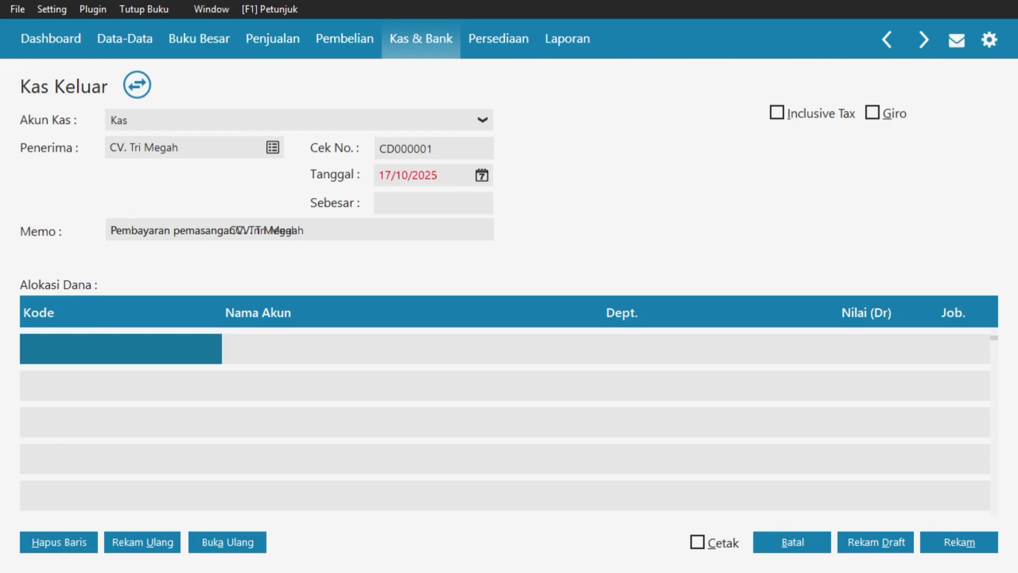
{"action": "type", "text": "n ikl"}
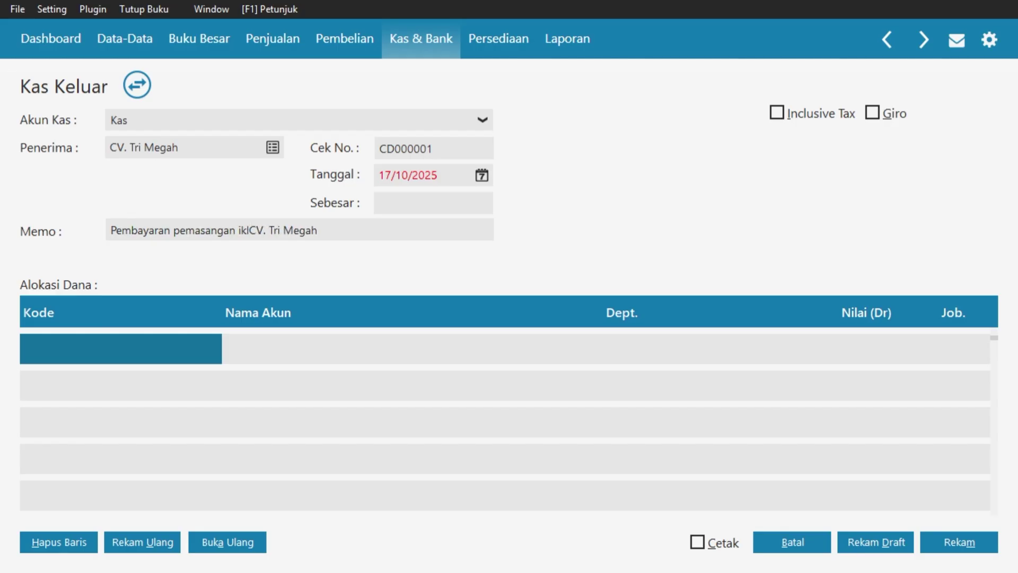
{"action": "type", "text": "an "}
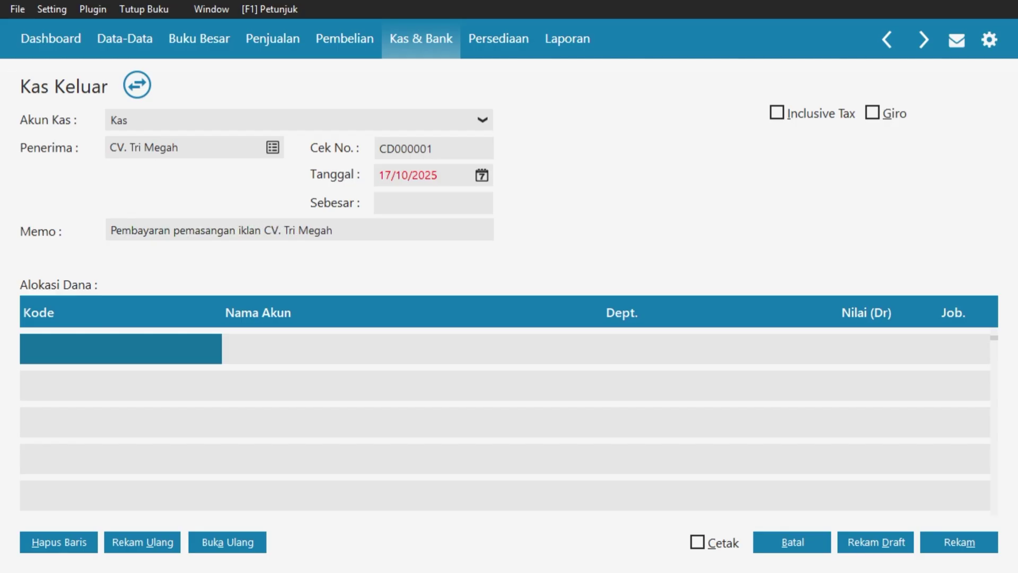
{"action": "type", "text": "da"}
{"action": "type", "text": "n rad"}
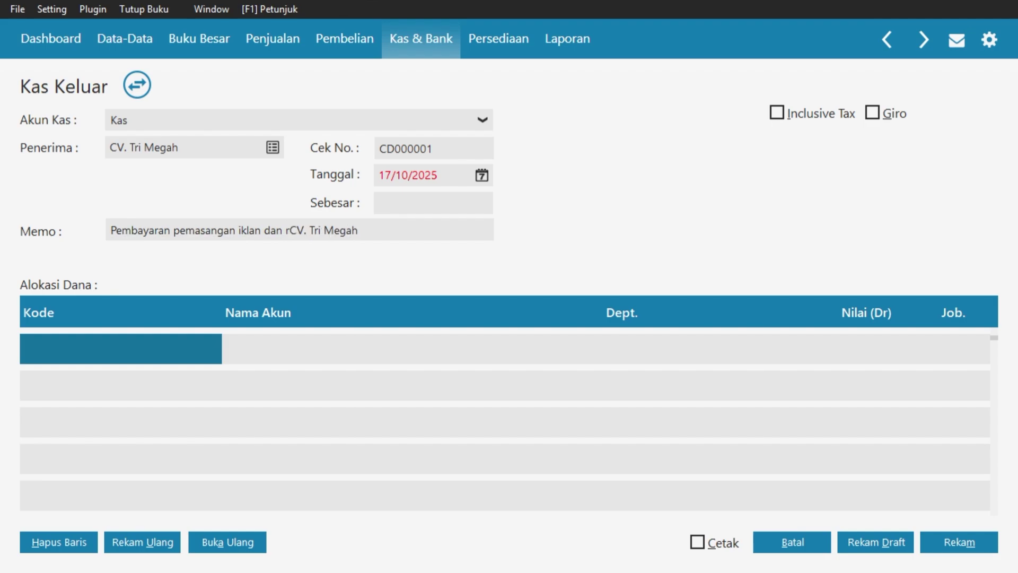
{"action": "type", "text": "io"}
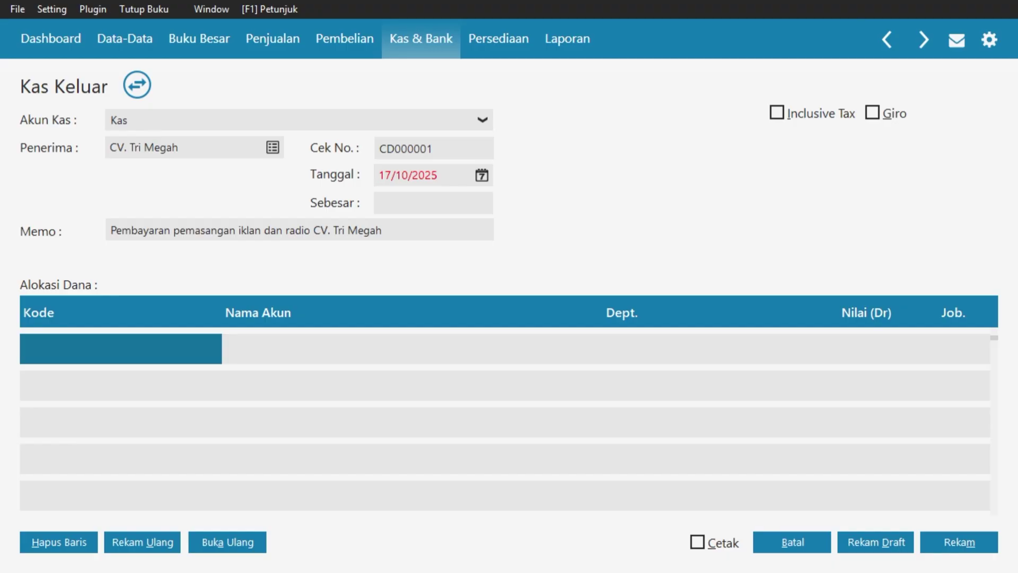
{"action": "type", "text": " ol "}
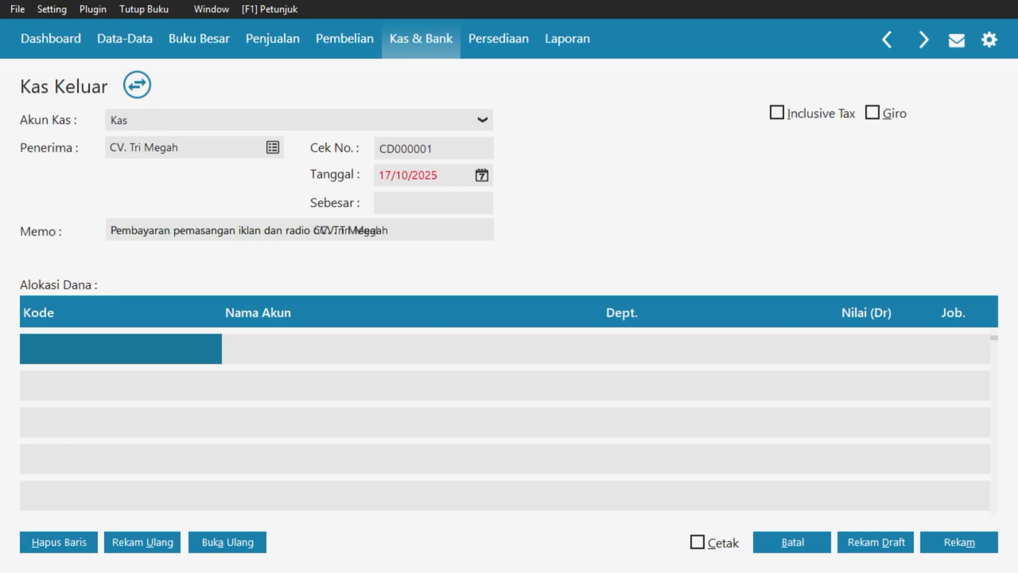
{"action": "type", "text": "eh"}
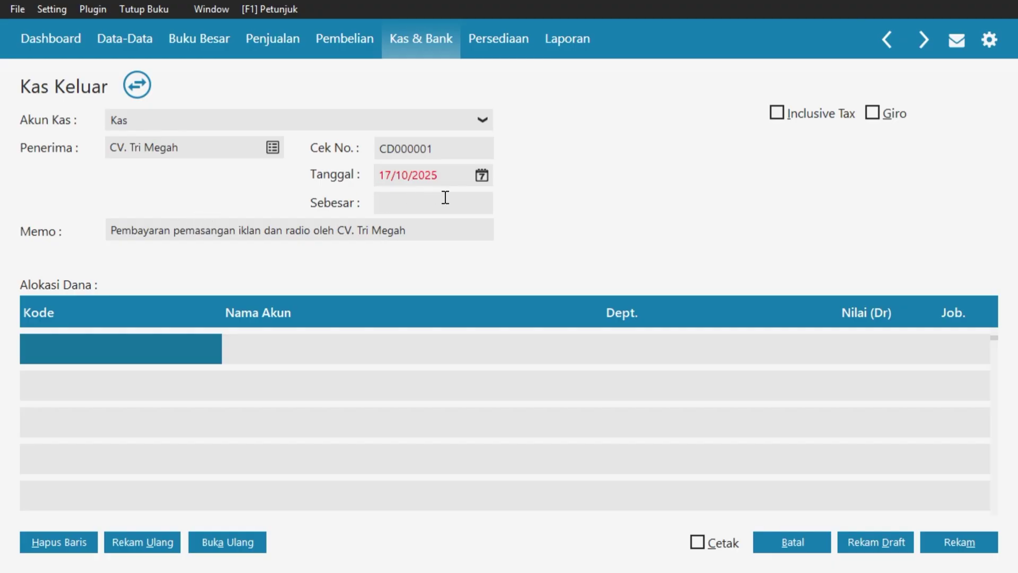
- Set the cash payment's transaction date to 4 January 2016
{"action": "left_click", "coordinate": [482, 177]}
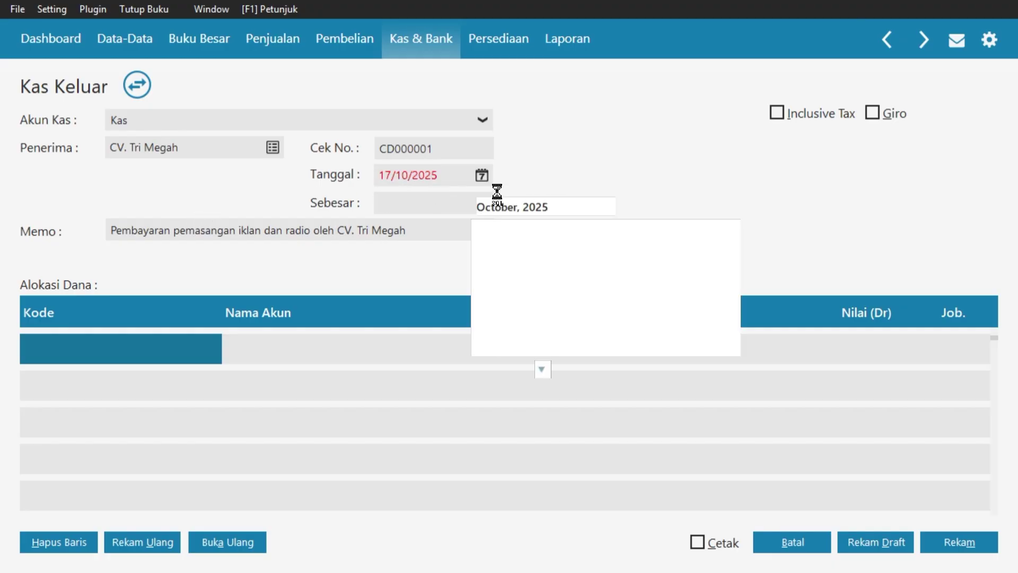
{"action": "left_click", "coordinate": [539, 374]}
{"action": "left_click", "coordinate": [575, 348]}
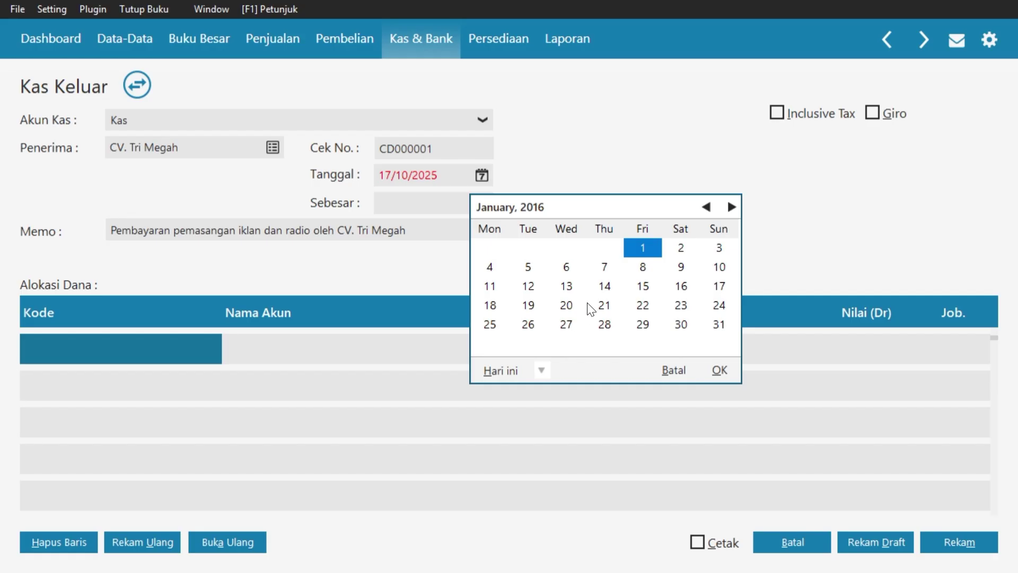
{"action": "left_click", "coordinate": [490, 267]}
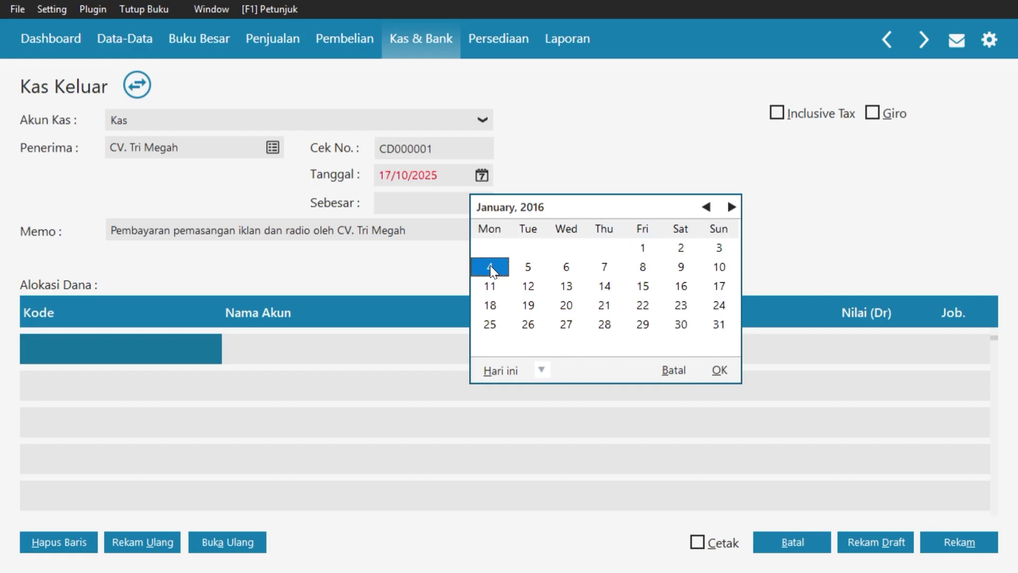
{"action": "left_click", "coordinate": [716, 374]}
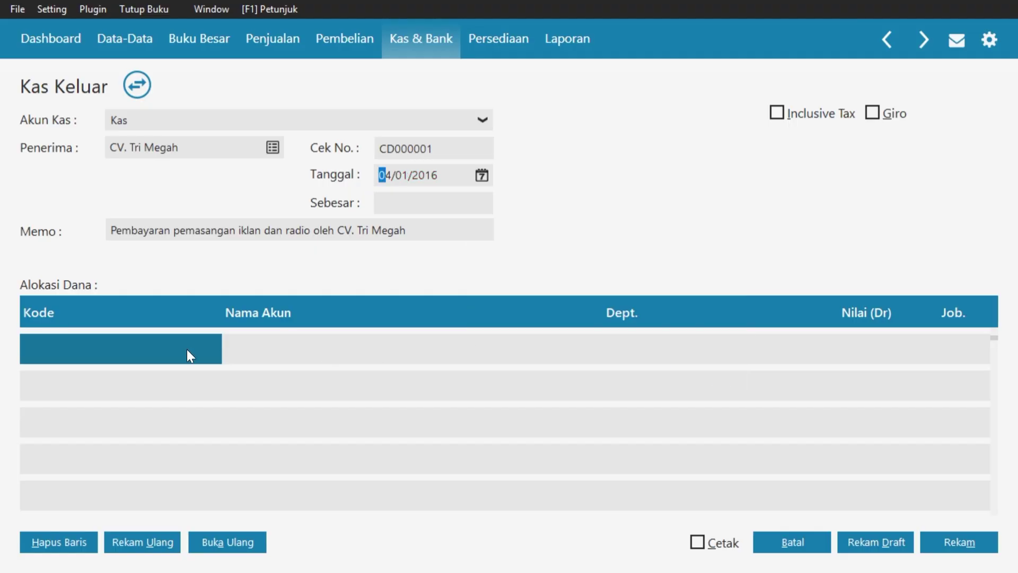
- Choose the account 610000010 Beban Iklan & Promosi for the first Alokasi Dana line of the cash payment
{"action": "double_click", "coordinate": [114, 354]}
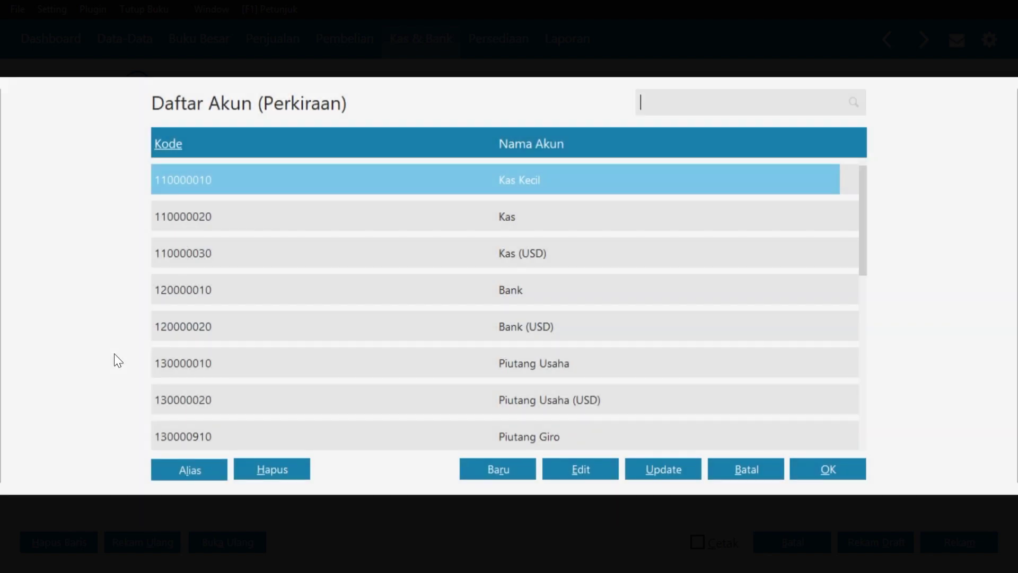
{"action": "key", "text": "Down"}
{"action": "key", "text": "Down"}
{"action": "key", "text": "Down"}
{"action": "key", "text": "Down"}
{"action": "key", "text": "Down"}
{"action": "key", "text": "Down"}
{"action": "key", "text": "Down"}
{"action": "key", "text": "Down"}
{"action": "key", "text": "Down"}
{"action": "key", "text": "Down"}
{"action": "key", "text": "Down"}
{"action": "key", "text": "Down"}
{"action": "key", "text": "Down"}
{"action": "key", "text": "Down"}
{"action": "key", "text": "Down"}
{"action": "key", "text": "Down"}
{"action": "key", "text": "Down"}
{"action": "key", "text": "Down"}
{"action": "key", "text": "Down"}
{"action": "key", "text": "Down"}
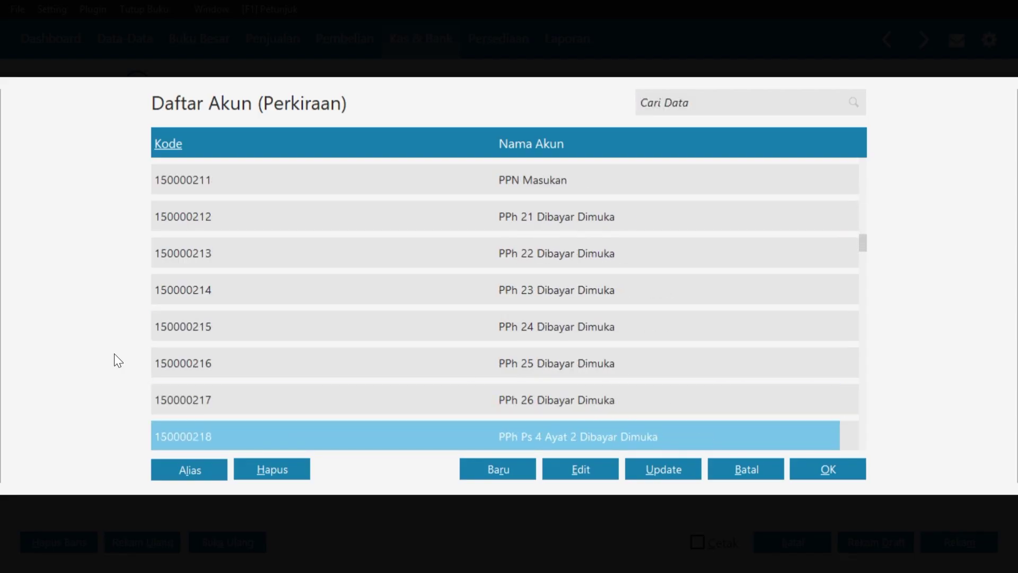
{"action": "key", "text": "Down"}
{"action": "key", "text": "Down"}
{"action": "key", "text": "Down"}
{"action": "key", "text": "Down"}
{"action": "key", "text": "Down"}
{"action": "key", "text": "Down"}
{"action": "key", "text": "Down"}
{"action": "key", "text": "Down"}
{"action": "key", "text": "Down"}
{"action": "key", "text": "Down"}
{"action": "key", "text": "Down"}
{"action": "key", "text": "Down"}
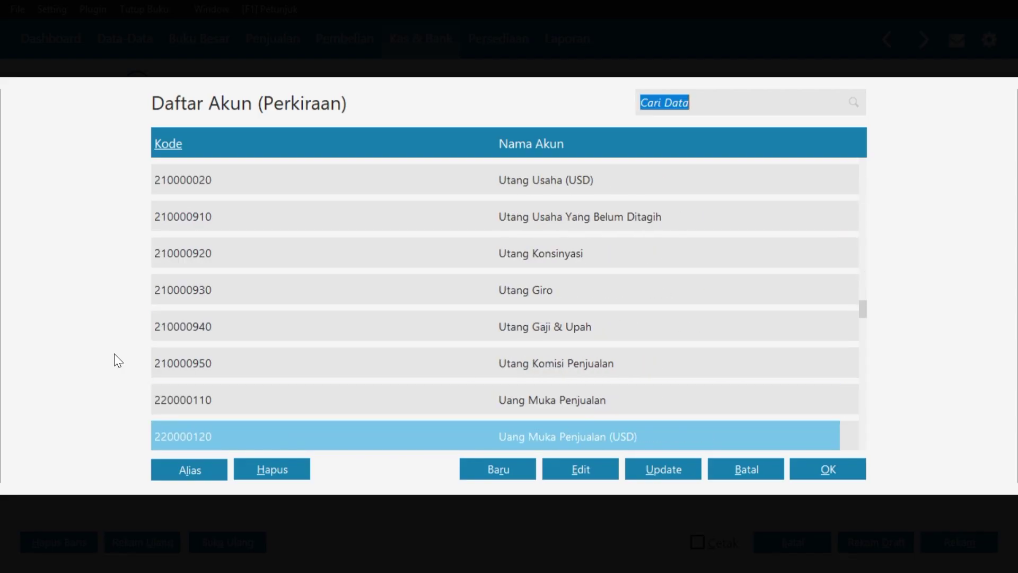
{"action": "key", "text": "Down"}
{"action": "key", "text": "Down"}
{"action": "key", "text": "Down"}
{"action": "key", "text": "Down"}
{"action": "key", "text": "Down"}
{"action": "key", "text": "Down"}
{"action": "key", "text": "Down"}
{"action": "key", "text": "Down"}
{"action": "key", "text": "Down"}
{"action": "key", "text": "Down"}
{"action": "key", "text": "Down"}
{"action": "key", "text": "Down"}
{"action": "key", "text": "Down"}
{"action": "key", "text": "Down"}
{"action": "key", "text": "Down"}
{"action": "key", "text": "Down"}
{"action": "key", "text": "Down"}
{"action": "key", "text": "Down"}
{"action": "key", "text": "Down"}
{"action": "key", "text": "Down"}
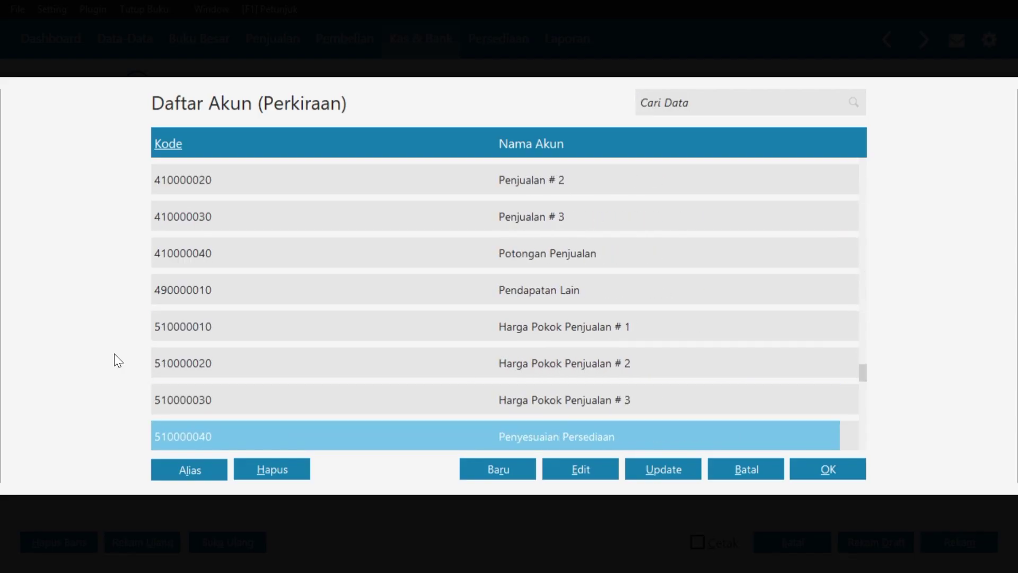
{"action": "key", "text": "Down"}
{"action": "key", "text": "Down"}
{"action": "key", "text": "Down"}
{"action": "key", "text": "Down"}
{"action": "key", "text": "Down"}
{"action": "key", "text": "Down"}
{"action": "key", "text": "Down"}
{"action": "key", "text": "Down"}
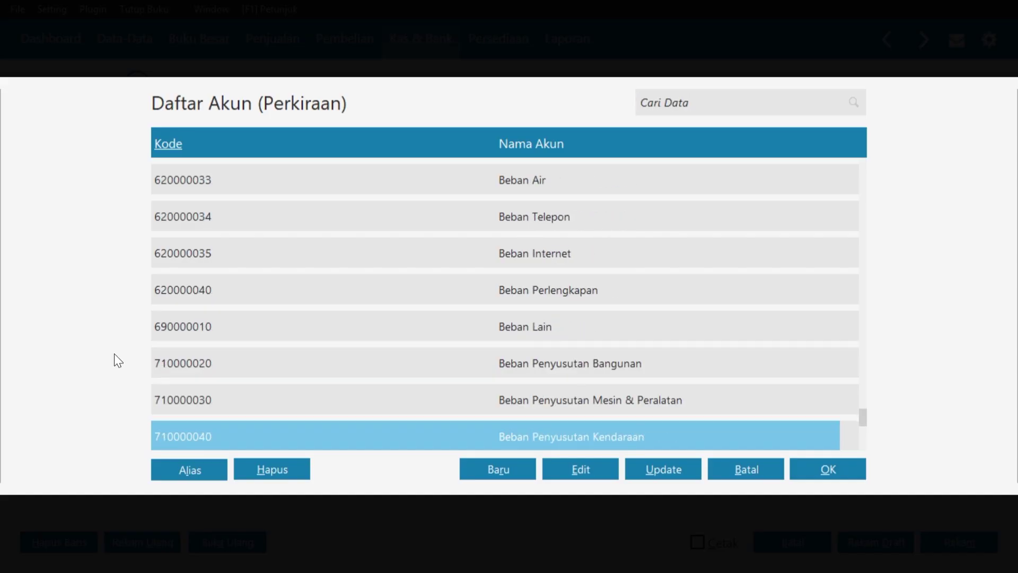
{"action": "key", "text": "Down"}
{"action": "key", "text": "Down"}
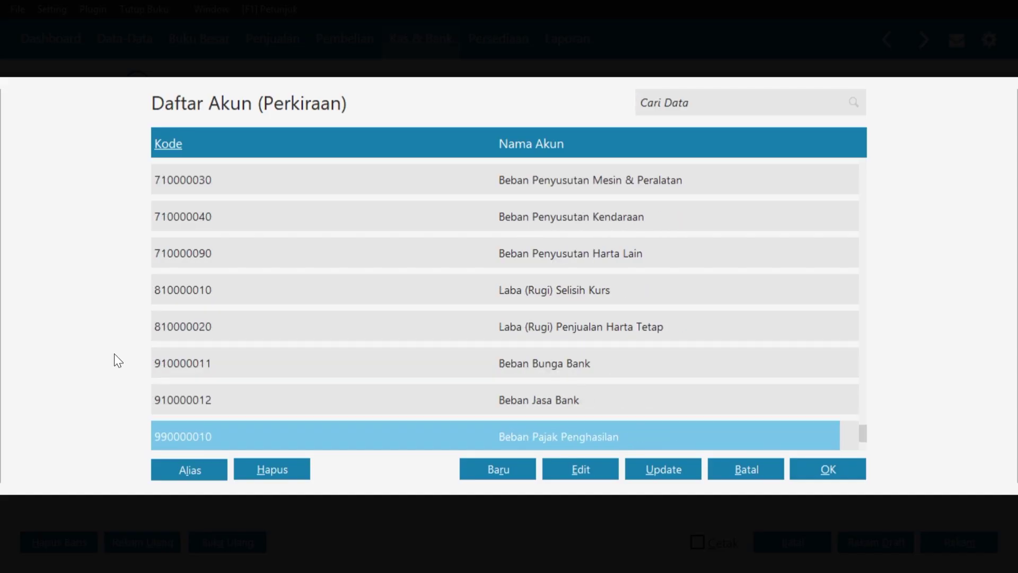
{"action": "key", "text": "Up"}
{"action": "key", "text": "Up"}
{"action": "key", "text": "Up"}
{"action": "key", "text": "Up"}
{"action": "key", "text": "Up"}
{"action": "key", "text": "Up"}
{"action": "key", "text": "Up"}
{"action": "key", "text": "Up"}
{"action": "key", "text": "Up"}
{"action": "key", "text": "Up"}
{"action": "key", "text": "Up"}
{"action": "key", "text": "Up"}
{"action": "key", "text": "Up"}
{"action": "key", "text": "Up"}
{"action": "key", "text": "Up"}
{"action": "key", "text": "Up"}
{"action": "key", "text": "Up"}
{"action": "key", "text": "Up"}
{"action": "key", "text": "Up"}
{"action": "key", "text": "Up"}
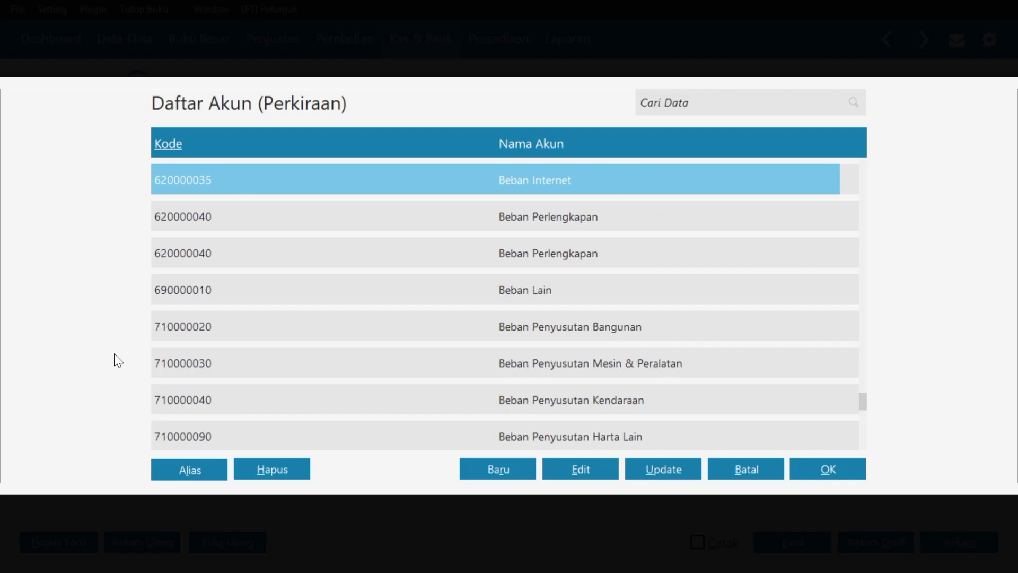
{"action": "key", "text": "Up"}
{"action": "key", "text": "Up"}
{"action": "key", "text": "Up"}
{"action": "key", "text": "Down"}
{"action": "key", "text": "Down"}
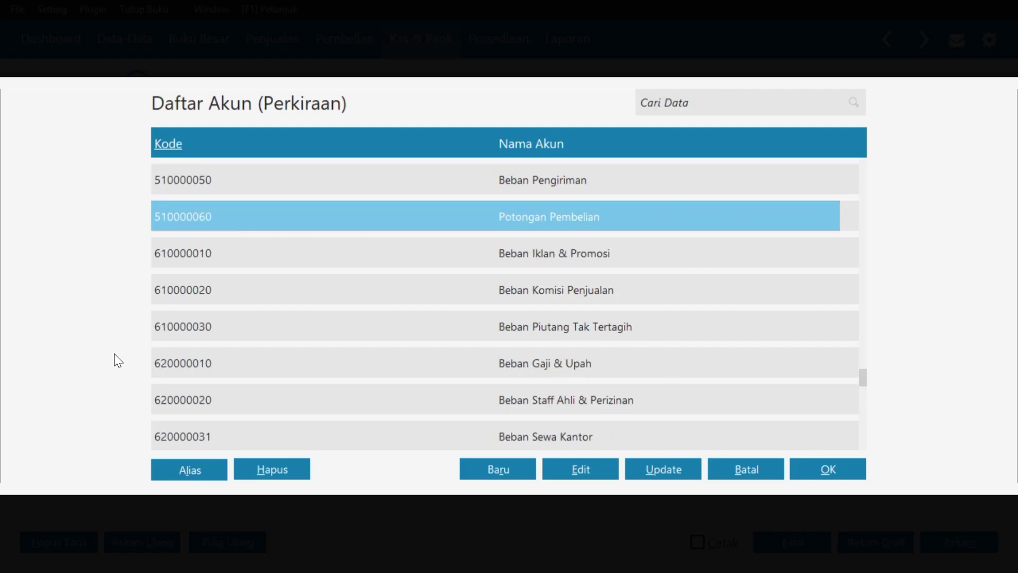
{"action": "left_click", "coordinate": [823, 467]}
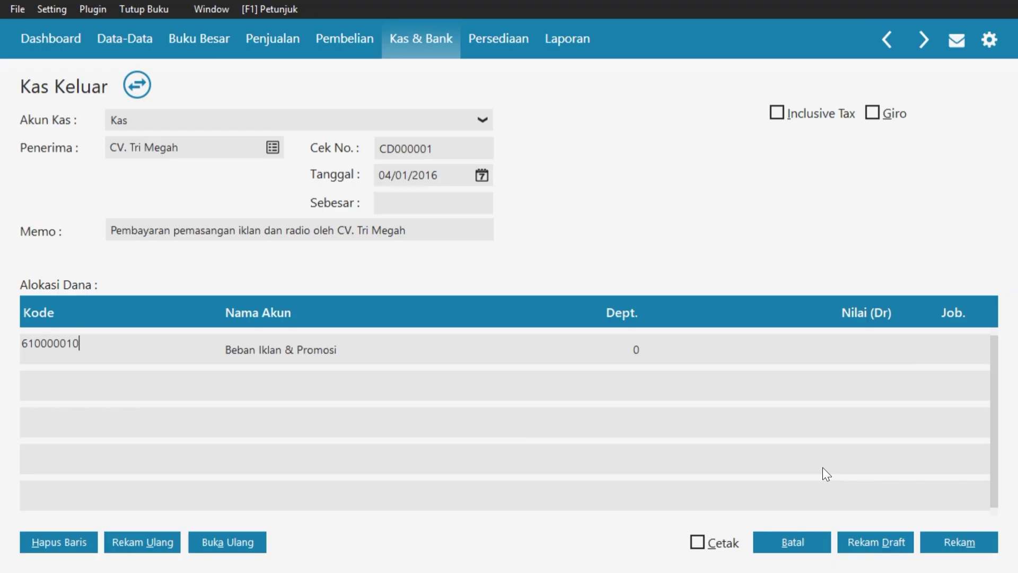
- Set the Beban Iklan & Promosi line's Nilai (Dr) to 250000 and apply it to the payment total
{"action": "left_click", "coordinate": [880, 355]}
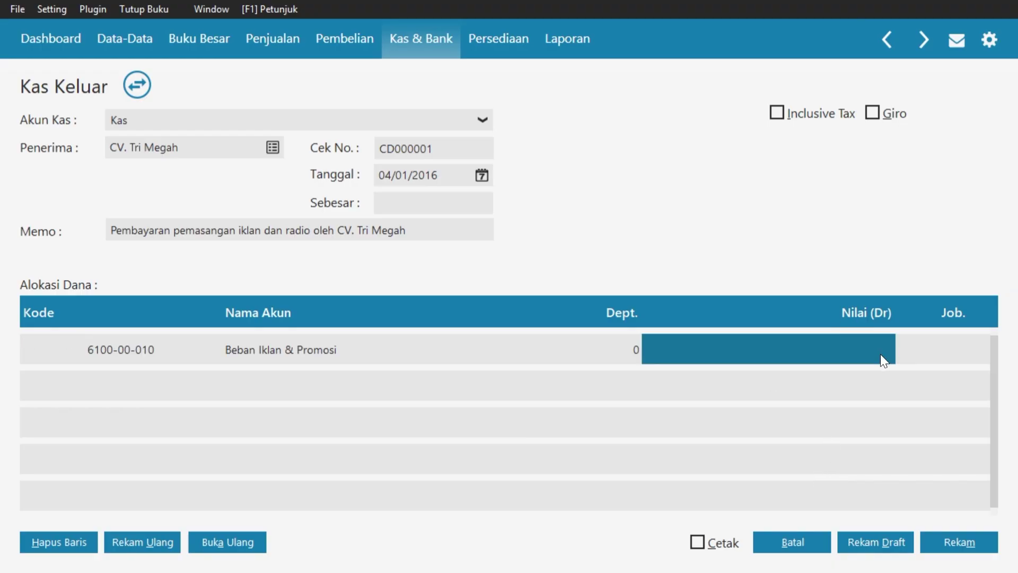
{"action": "type", "text": "2"}
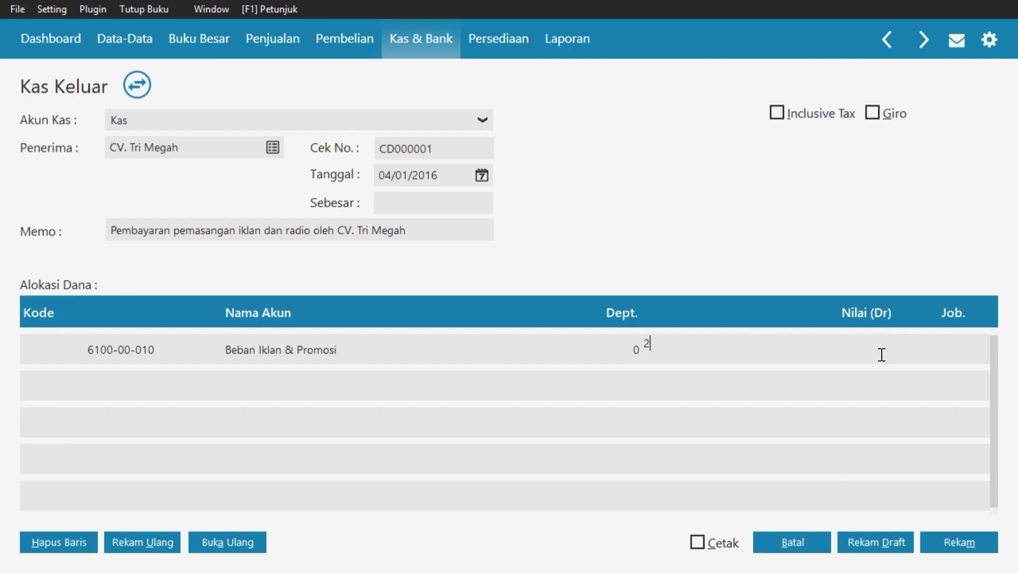
{"action": "type", "text": "50000"}
{"action": "left_click", "coordinate": [468, 204]}
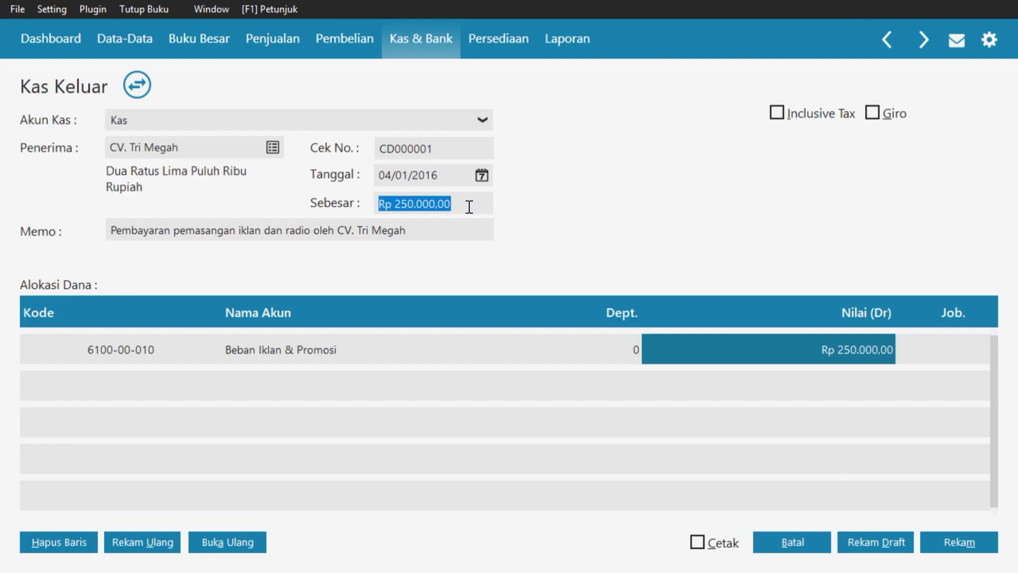
- Record the cash payment, leave the new blank form and close the Kas Keluar list
{"action": "left_click", "coordinate": [952, 543]}
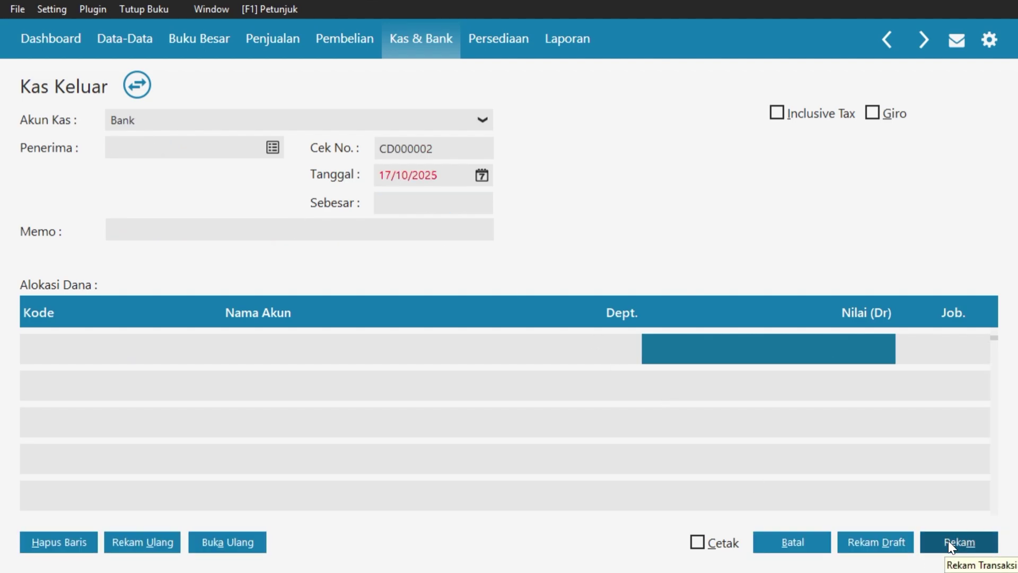
{"action": "left_click", "coordinate": [803, 541]}
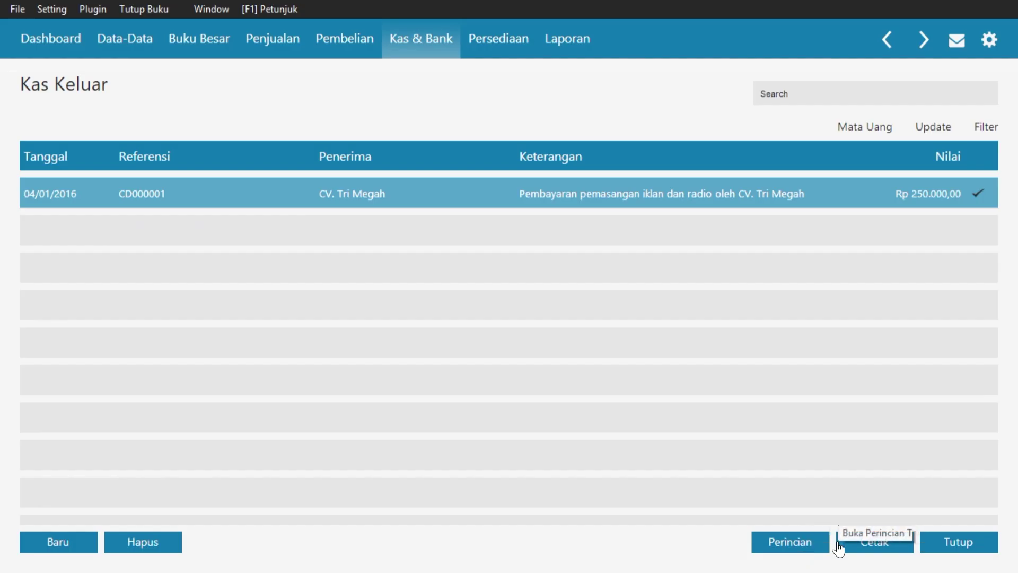
{"action": "left_click", "coordinate": [970, 546]}
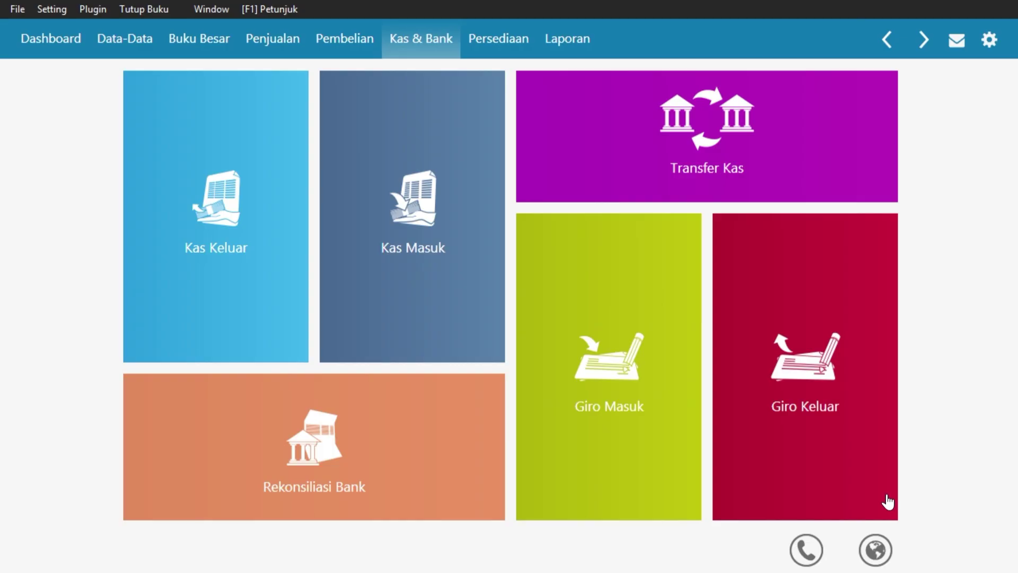
- Start a new Pembayaran Piutang Usaha (receivable payment) transaction and set its cash account to Kas
{"action": "left_click", "coordinate": [262, 41]}
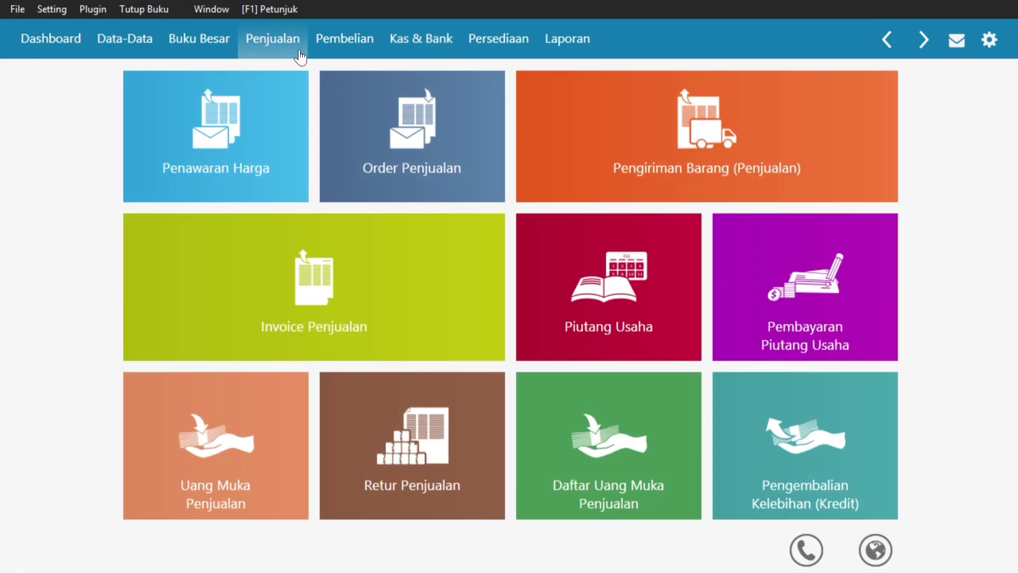
{"action": "mouse_move", "coordinate": [789, 286]}
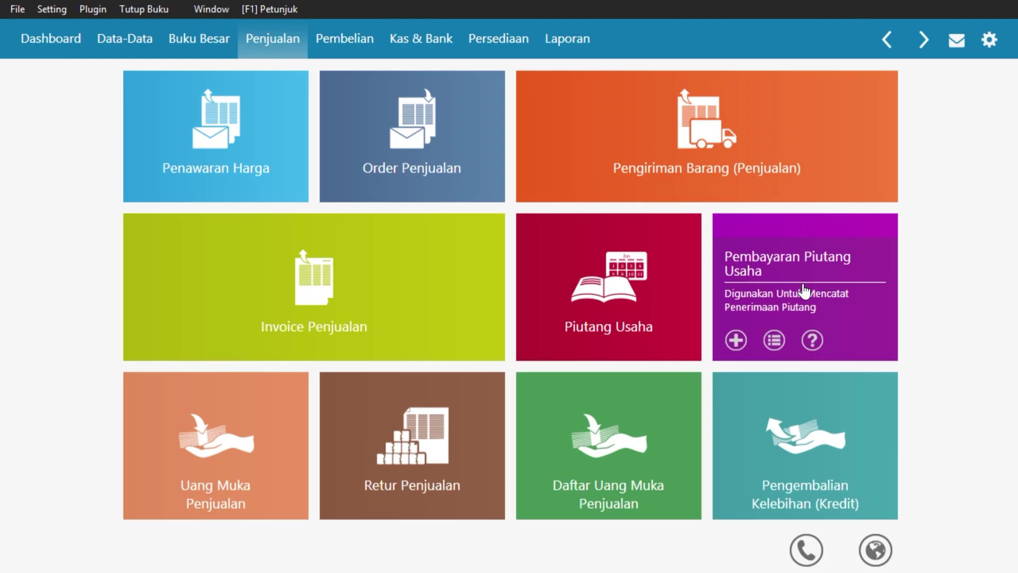
{"action": "left_click", "coordinate": [803, 289]}
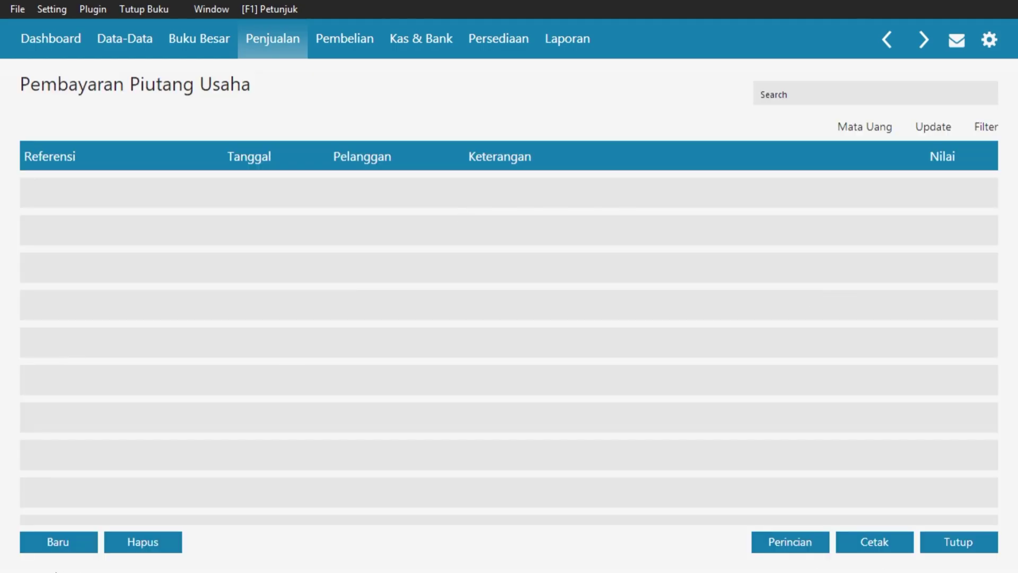
{"action": "left_click", "coordinate": [54, 543]}
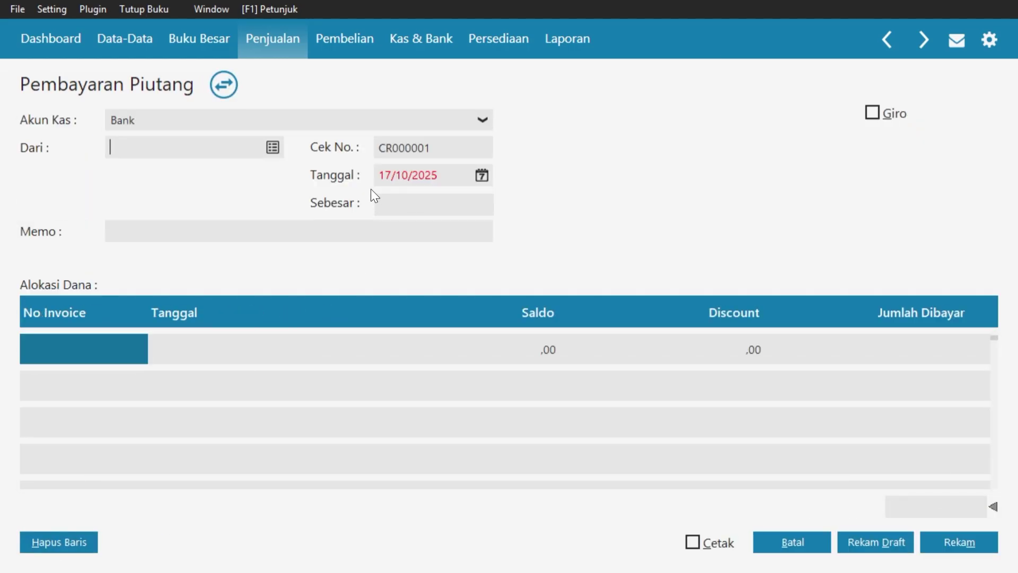
{"action": "left_click", "coordinate": [379, 118]}
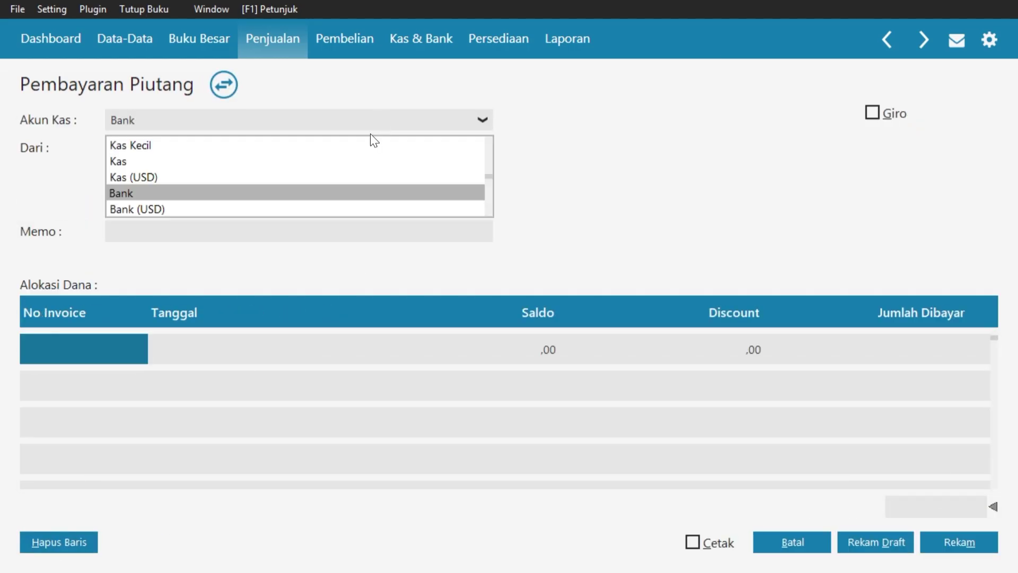
{"action": "left_click", "coordinate": [351, 161]}
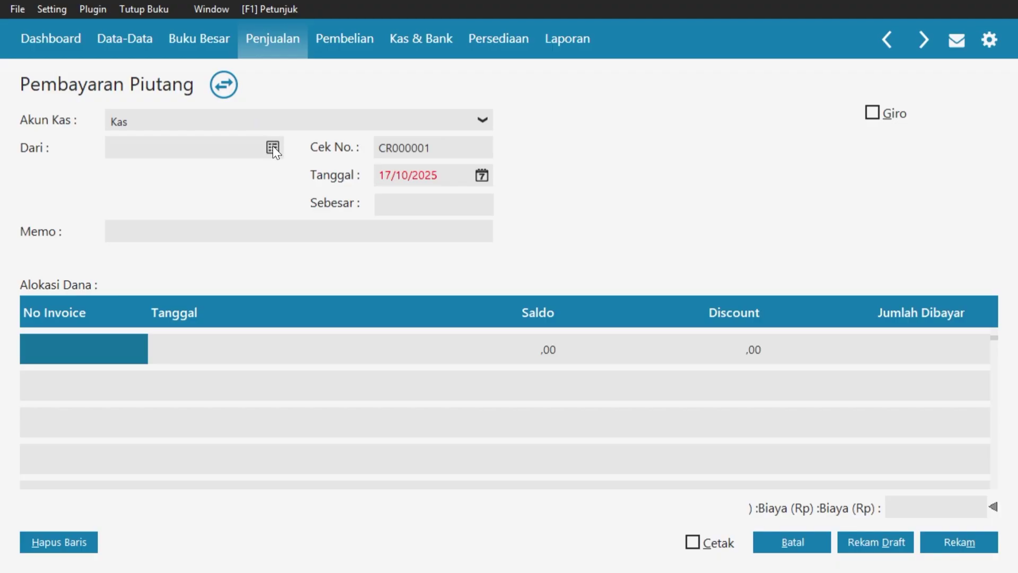
- Choose PT. Megantara as the paying customer and set the receivable payment's date to 5 January 2016
{"action": "left_click", "coordinate": [273, 146]}
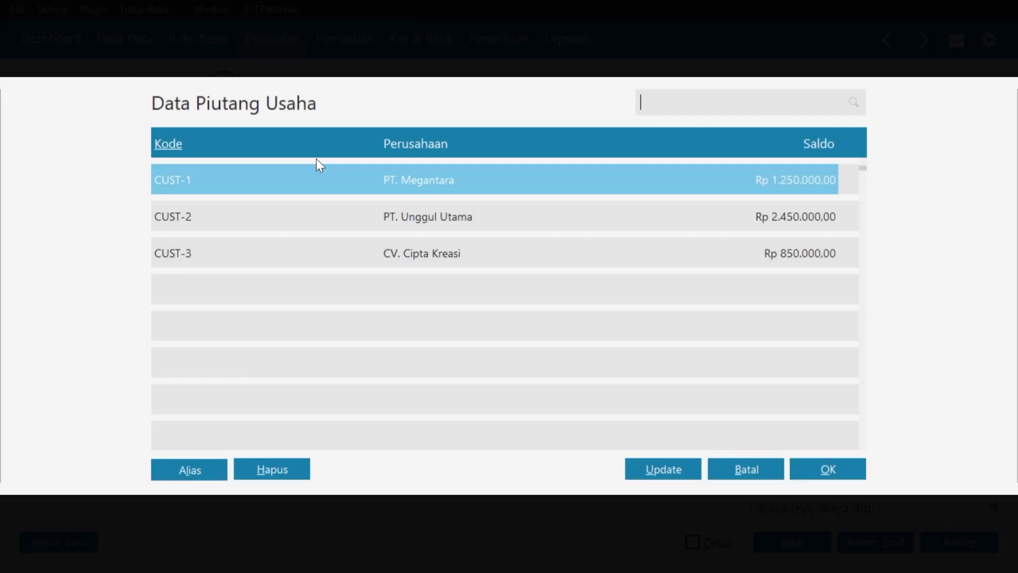
{"action": "left_click", "coordinate": [824, 470]}
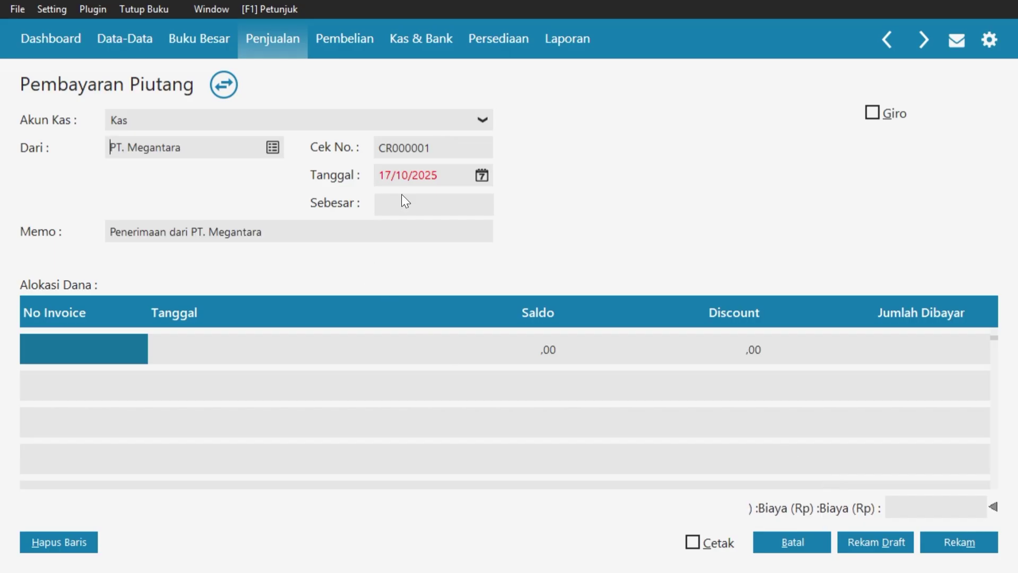
{"action": "left_click", "coordinate": [481, 176]}
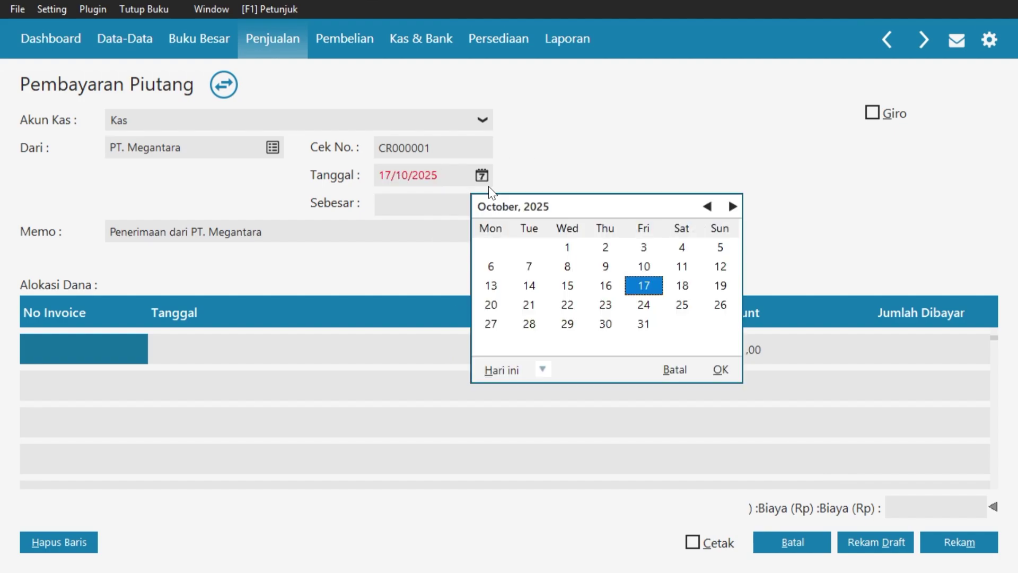
{"action": "left_click", "coordinate": [542, 370]}
{"action": "left_click", "coordinate": [600, 328]}
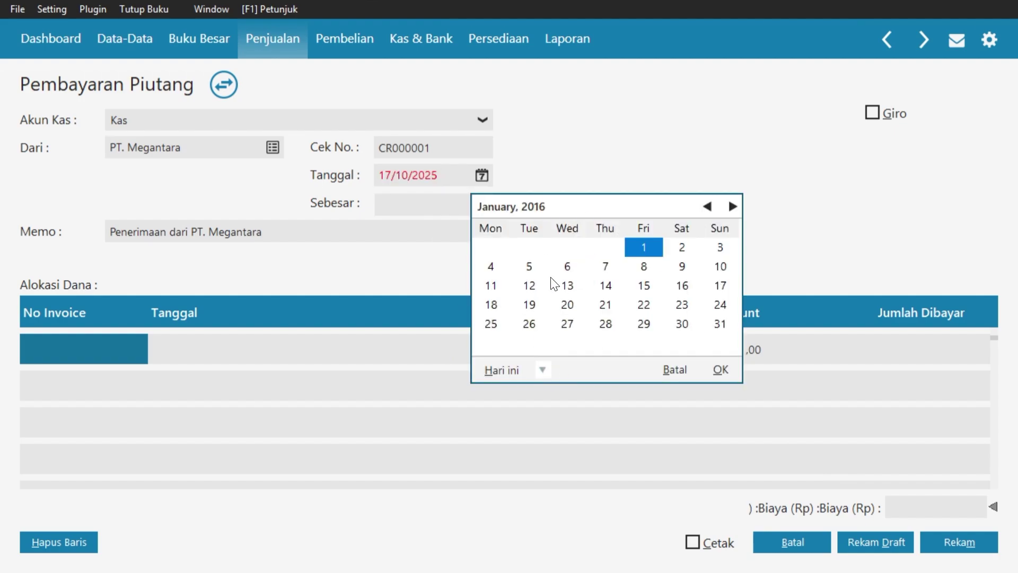
{"action": "left_click", "coordinate": [528, 266]}
{"action": "left_click", "coordinate": [719, 369]}
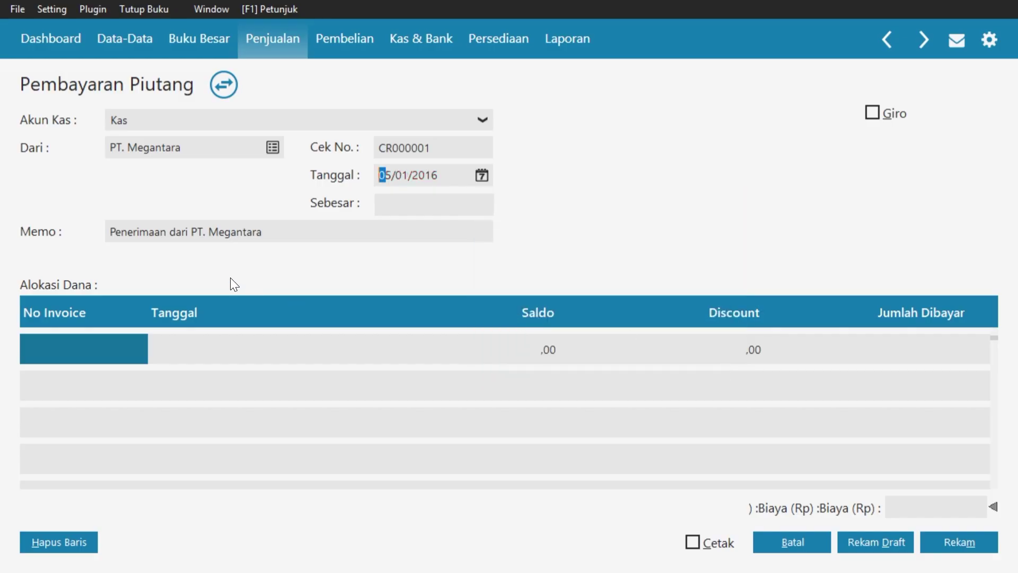
- Change the receivable payment's memo to "Penerimaan fakur dari PT. Megantara"
{"action": "double_click", "coordinate": [168, 232]}
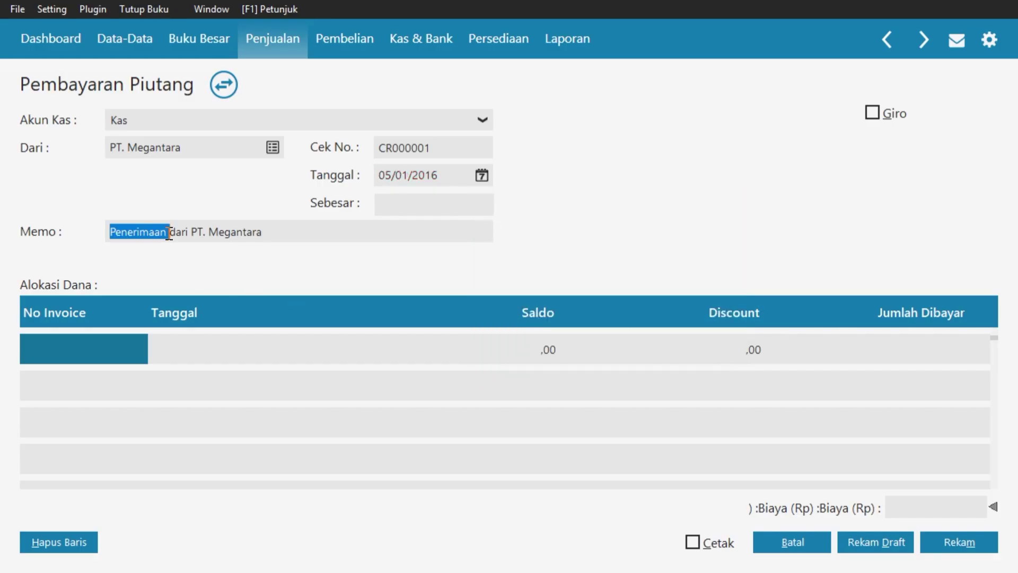
{"action": "left_click", "coordinate": [168, 232]}
{"action": "type", "text": "fakur"}
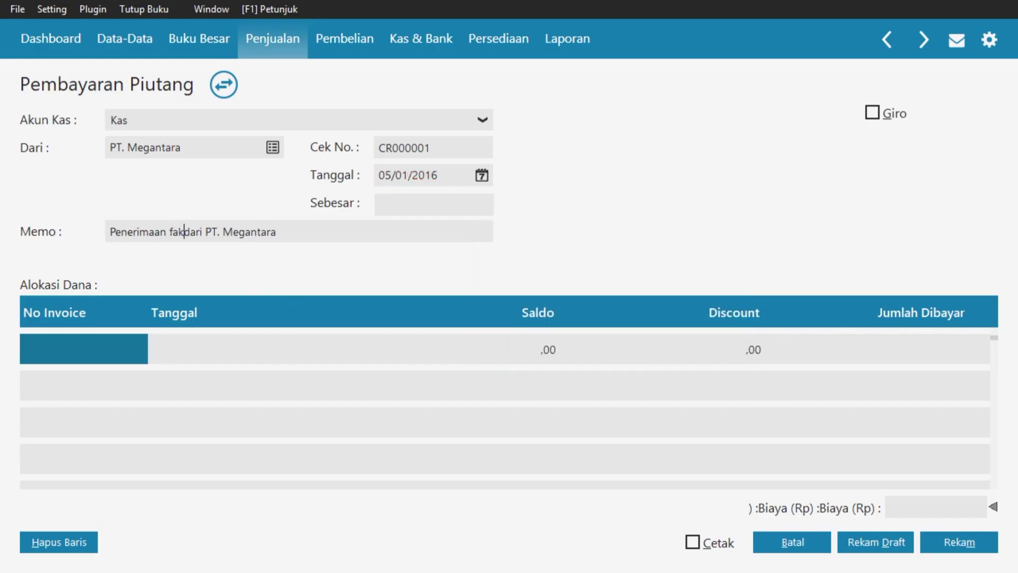
- Allocate the payment to PT. Megantara's invoice INV-01 with a Jumlah Dibayar of 750000
{"action": "double_click", "coordinate": [90, 351]}
{"action": "left_click", "coordinate": [808, 472]}
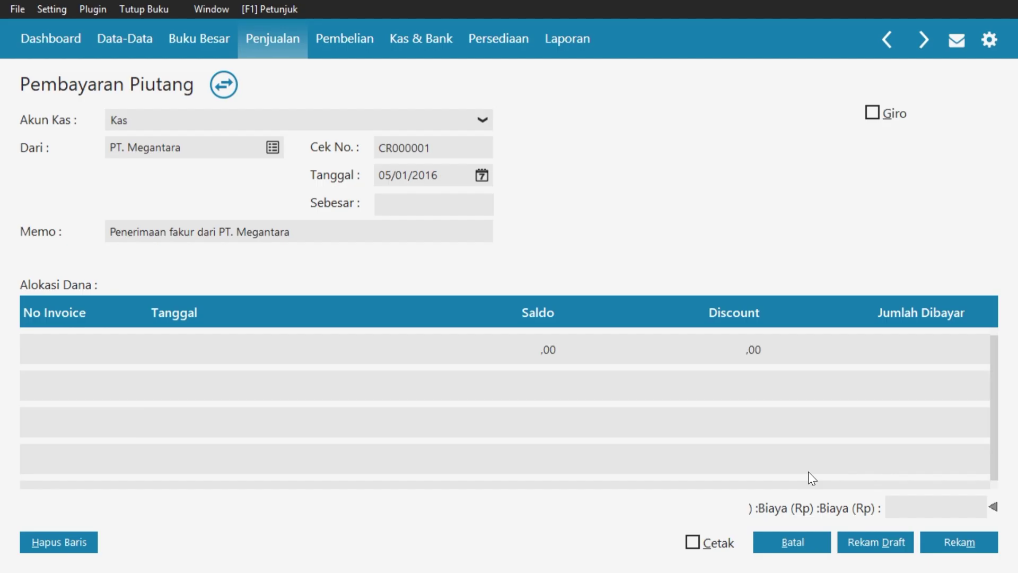
{"action": "left_click", "coordinate": [904, 346]}
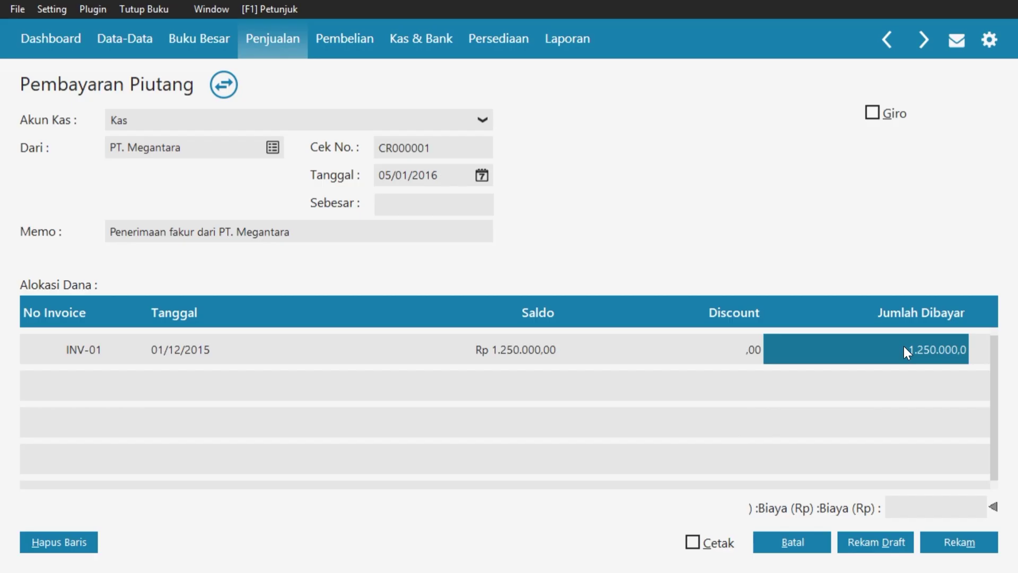
{"action": "type", "text": "750000"}
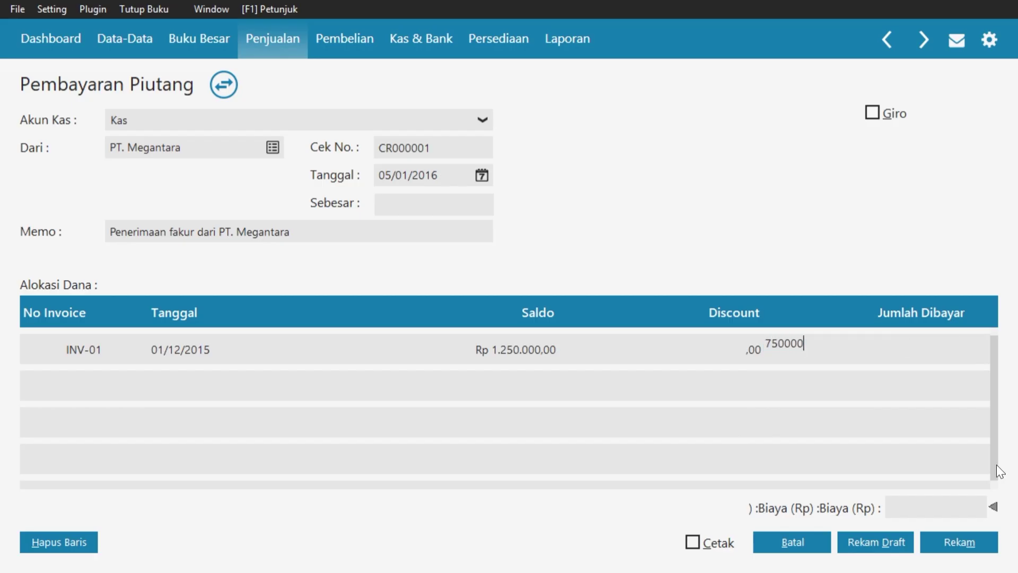
{"action": "left_click", "coordinate": [424, 207]}
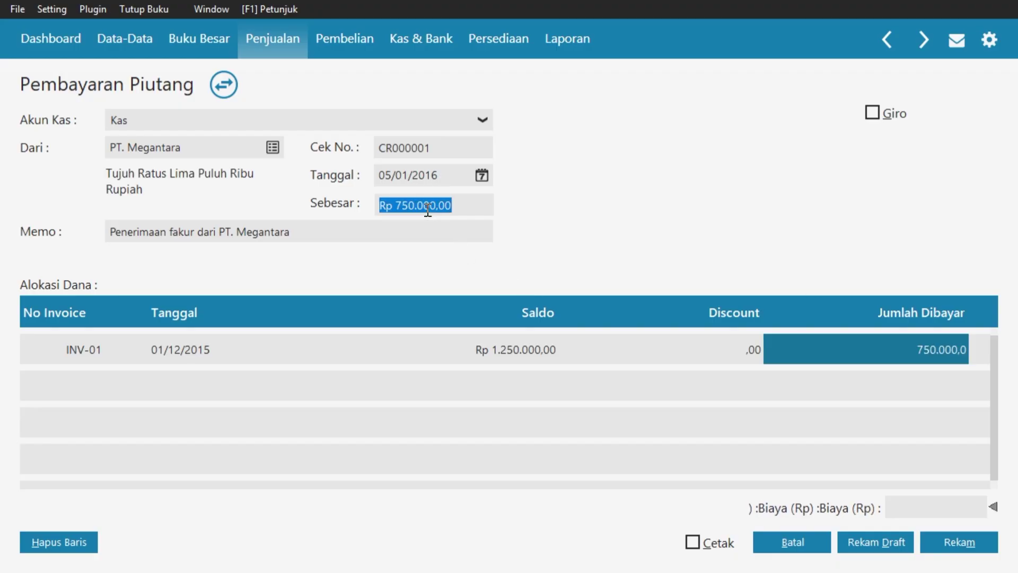
- Record PT. Megantara's receivable payment and close the Pembayaran Piutang Usaha form and list
{"action": "left_click", "coordinate": [945, 538]}
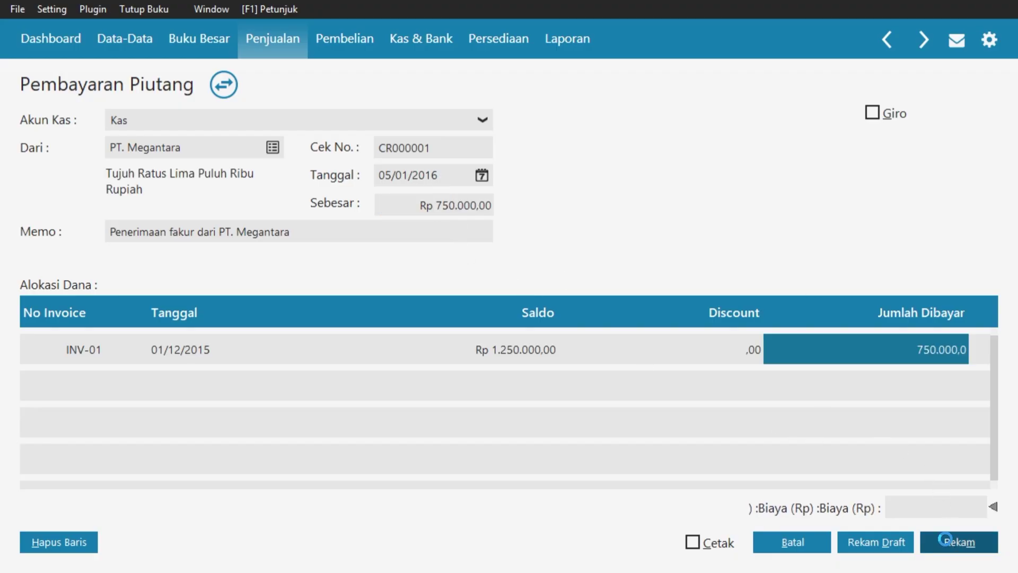
{"action": "left_click", "coordinate": [794, 539]}
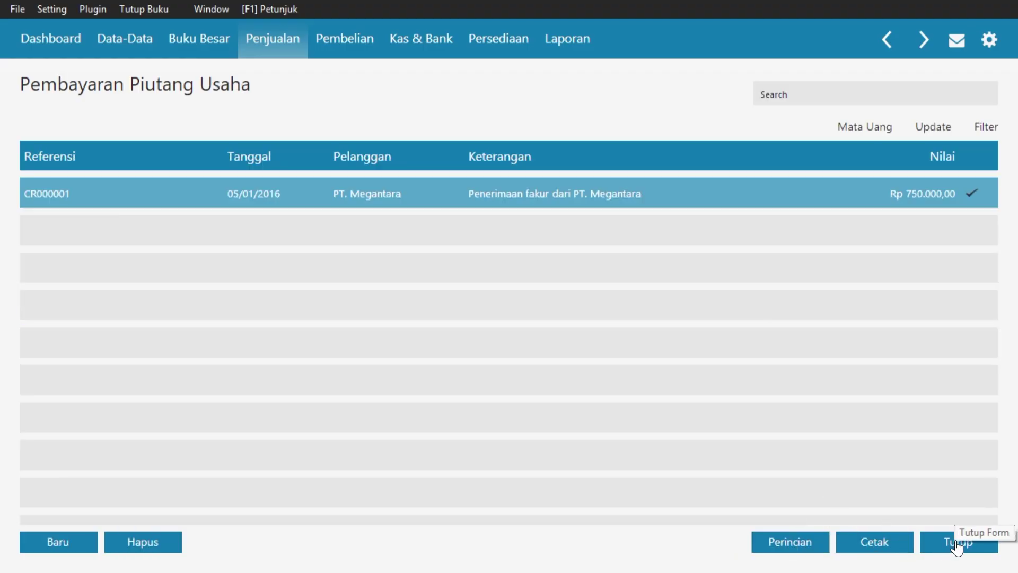
{"action": "left_click", "coordinate": [957, 543]}
{"action": "mouse_move", "coordinate": [800, 450]}
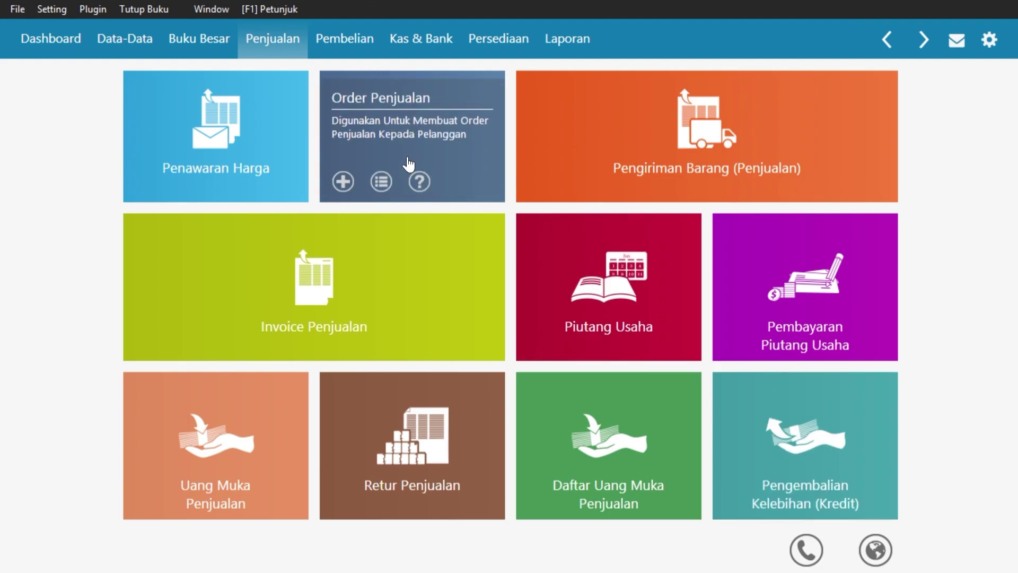
- Start a new Order Penjualan and record PT. Bayu Segara as a new customer without an NPWP or NIK
{"action": "mouse_move", "coordinate": [402, 157]}
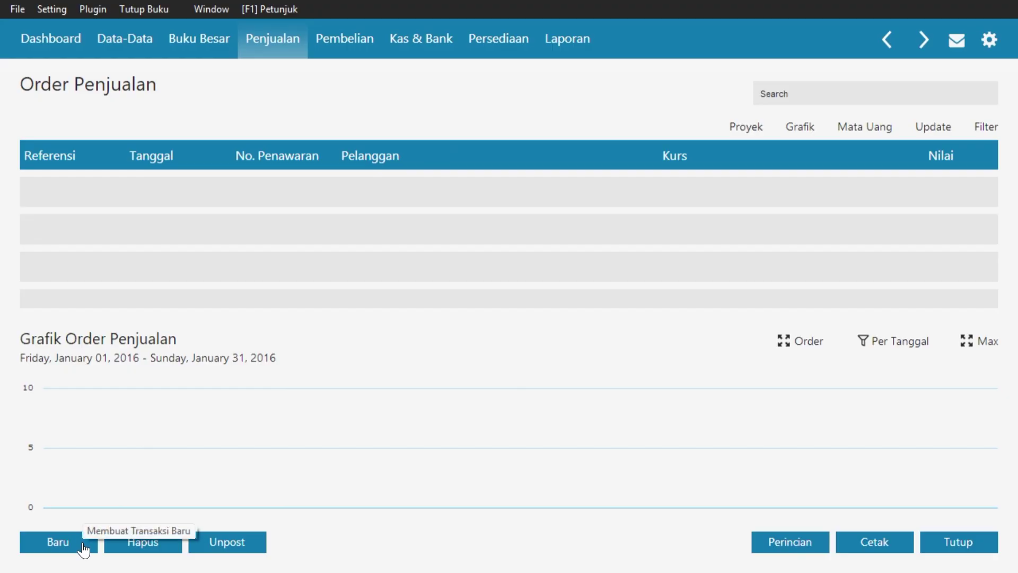
{"action": "left_click", "coordinate": [82, 542]}
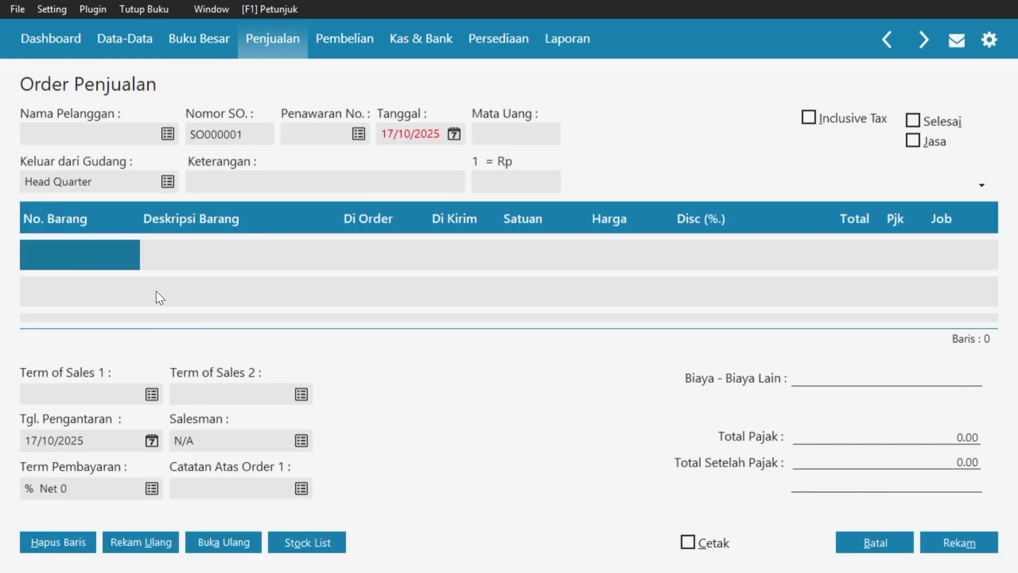
{"action": "left_click", "coordinate": [170, 137]}
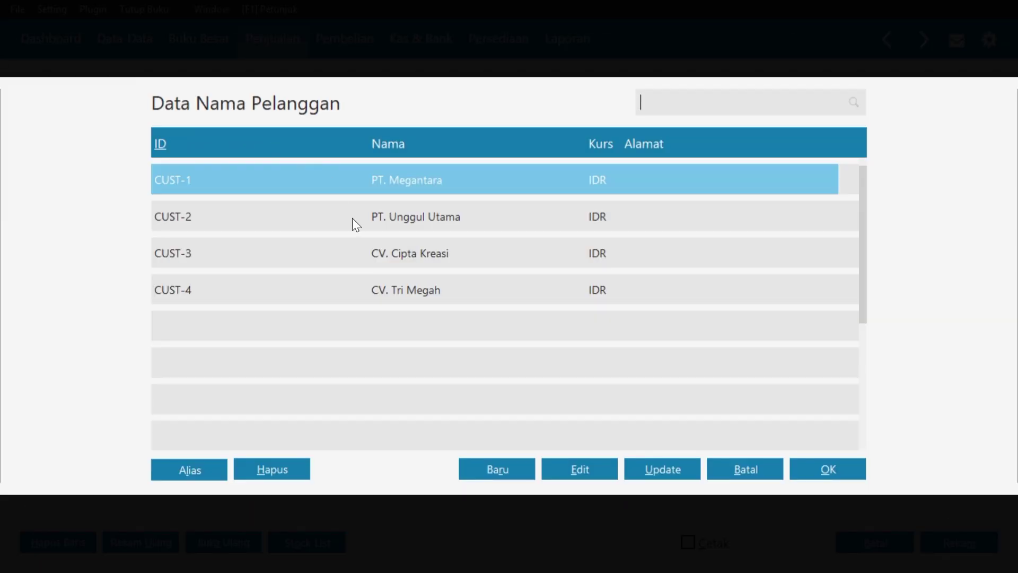
{"action": "left_click", "coordinate": [496, 470]}
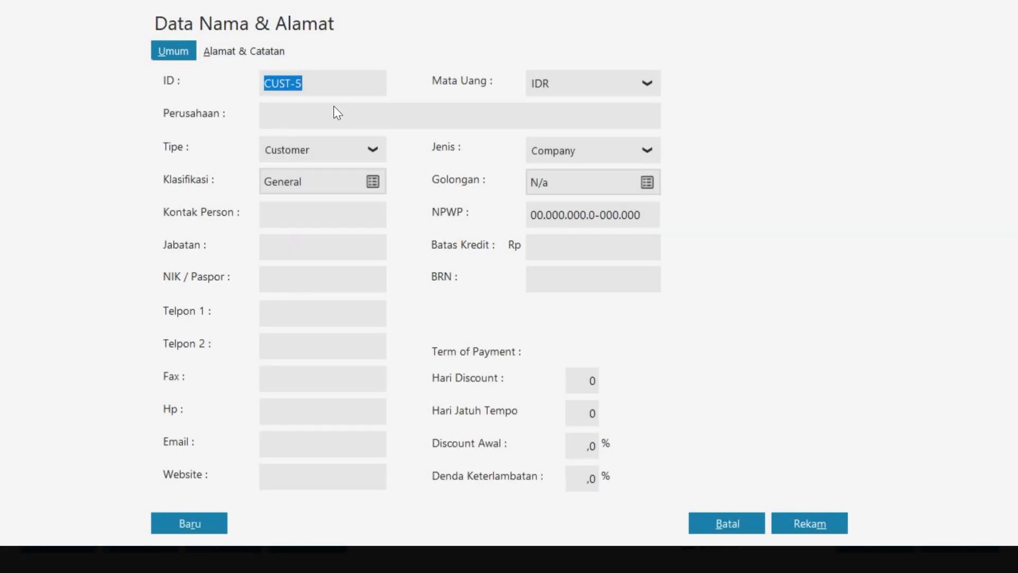
{"action": "left_click", "coordinate": [327, 113]}
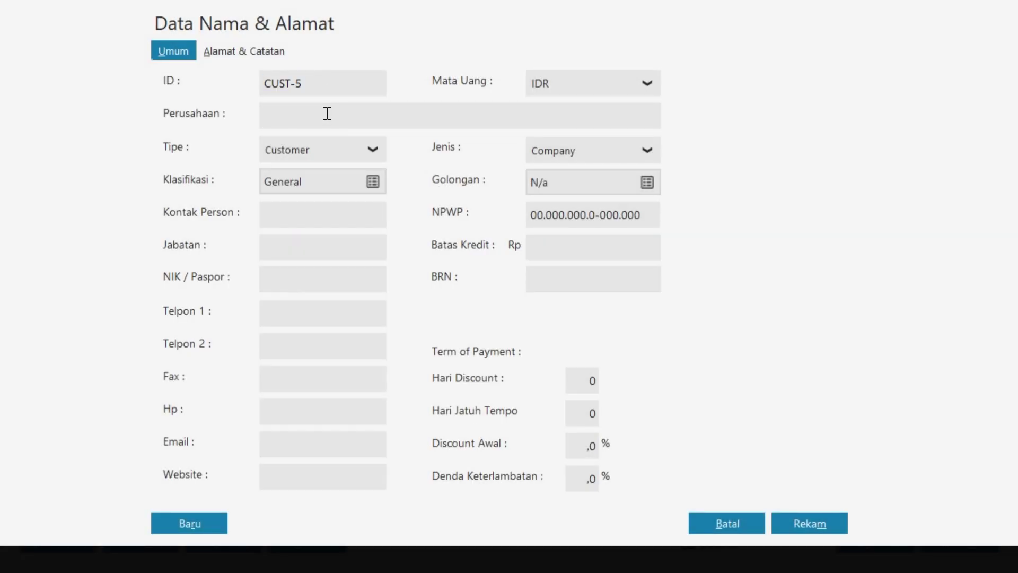
{"action": "type", "text": "PT. Bayu Segara"}
{"action": "left_click", "coordinate": [809, 520]}
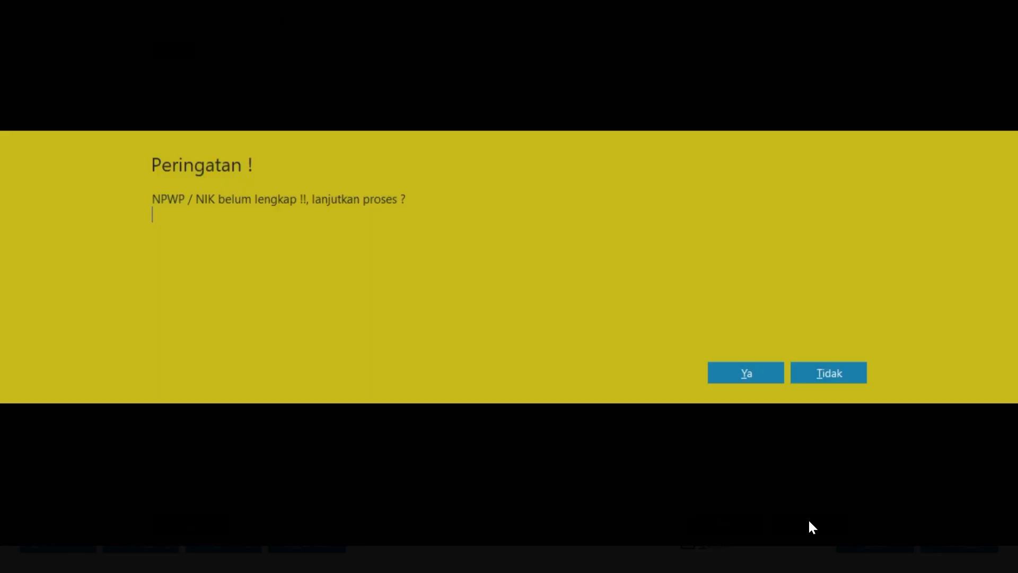
{"action": "left_click", "coordinate": [770, 374]}
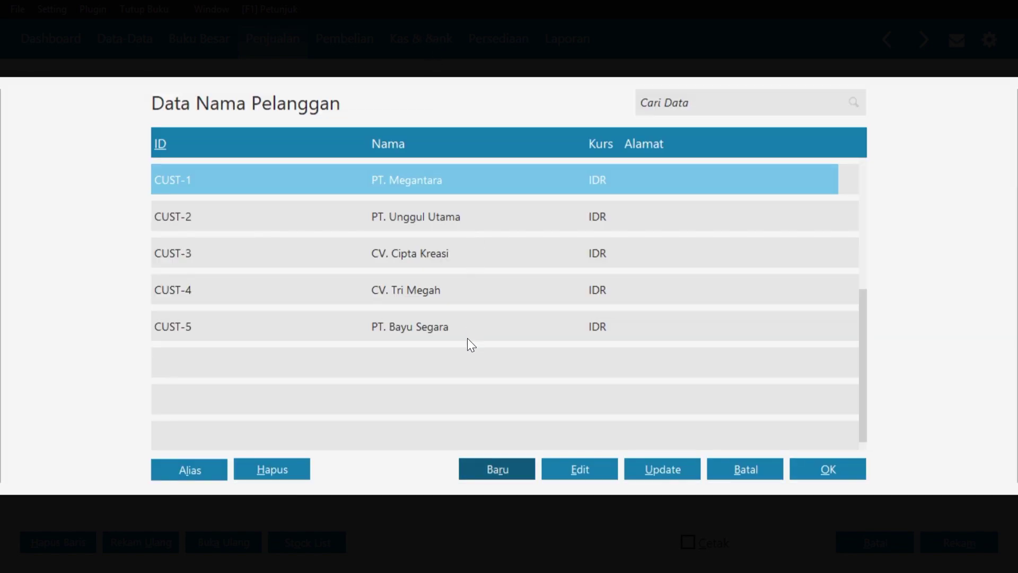
- Choose PT. Bayu Segara as the sales order's customer and set the order date to 6 January 2016
{"action": "left_click", "coordinate": [467, 339]}
{"action": "left_click", "coordinate": [818, 472]}
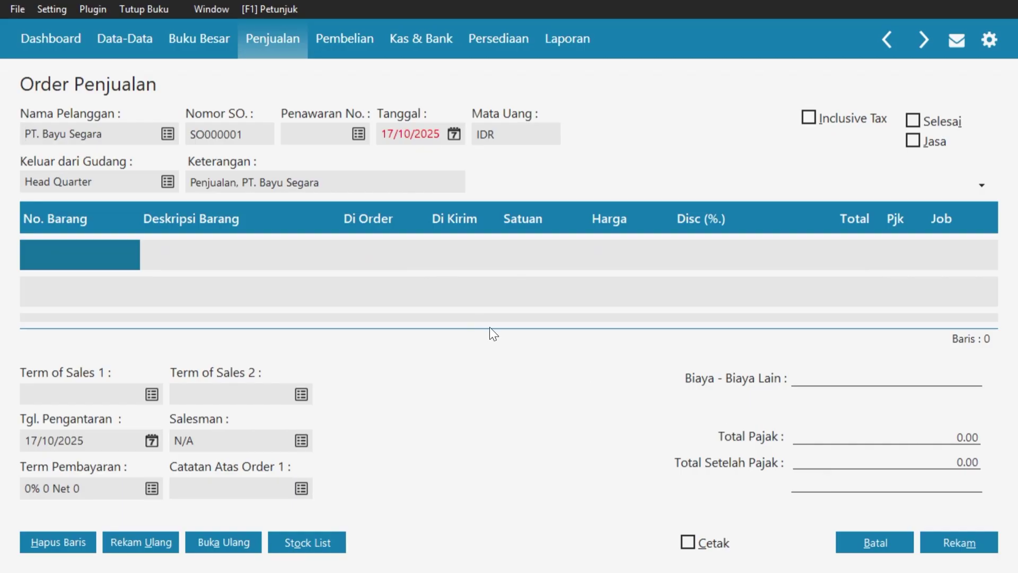
{"action": "left_click", "coordinate": [454, 133]}
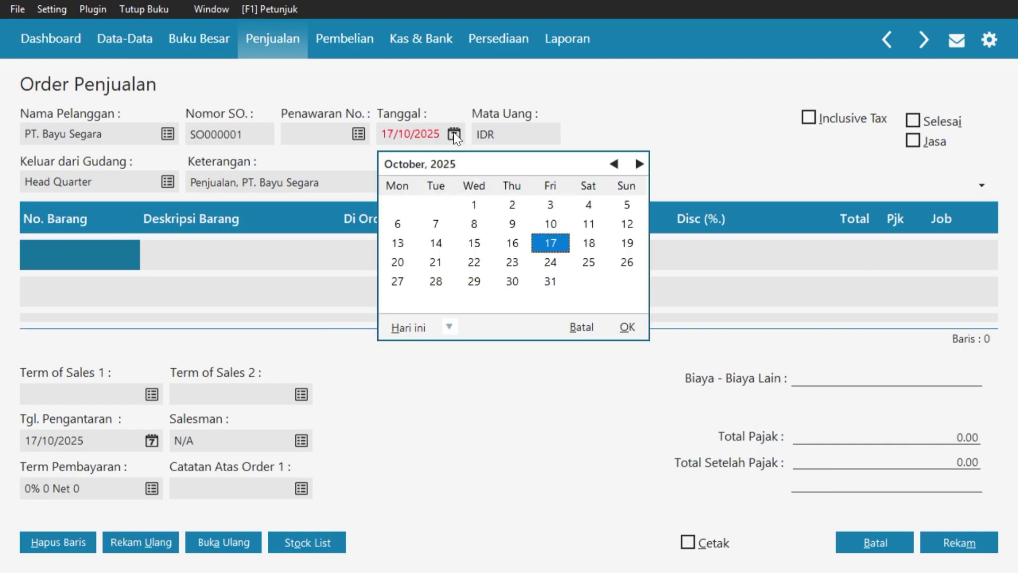
{"action": "left_click", "coordinate": [449, 326]}
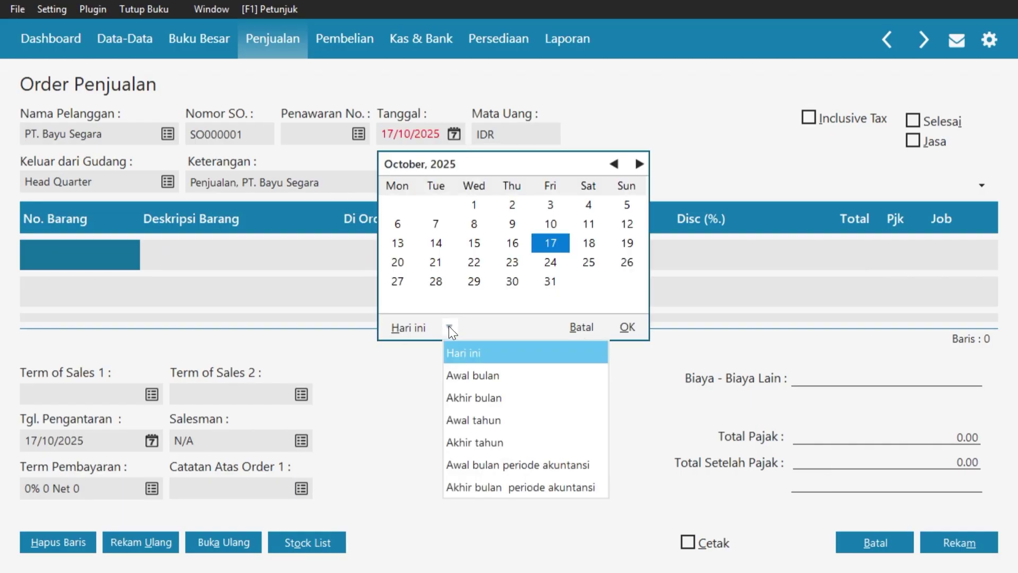
{"action": "left_click", "coordinate": [504, 459]}
{"action": "left_click", "coordinate": [470, 223]}
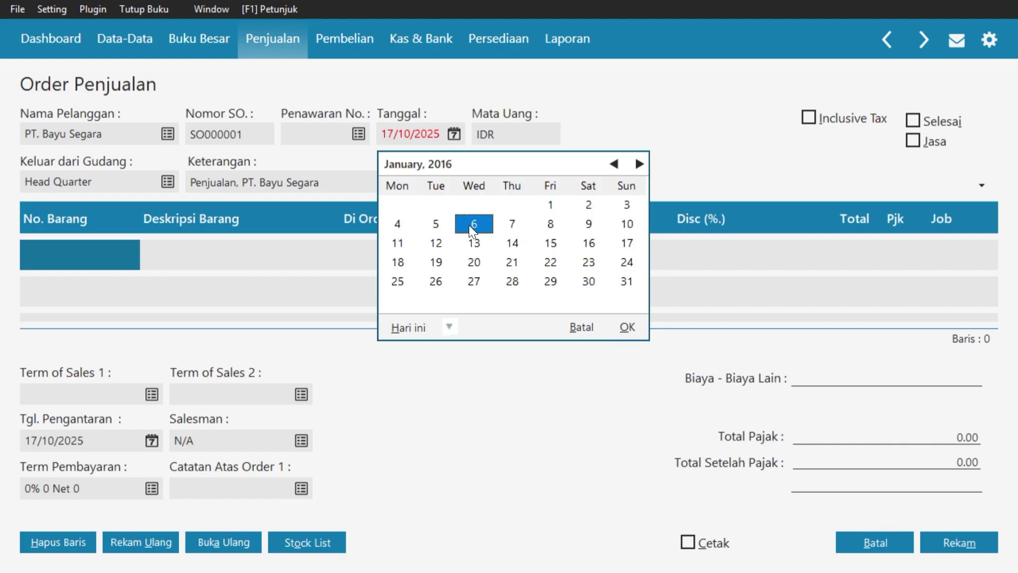
{"action": "left_click", "coordinate": [627, 326]}
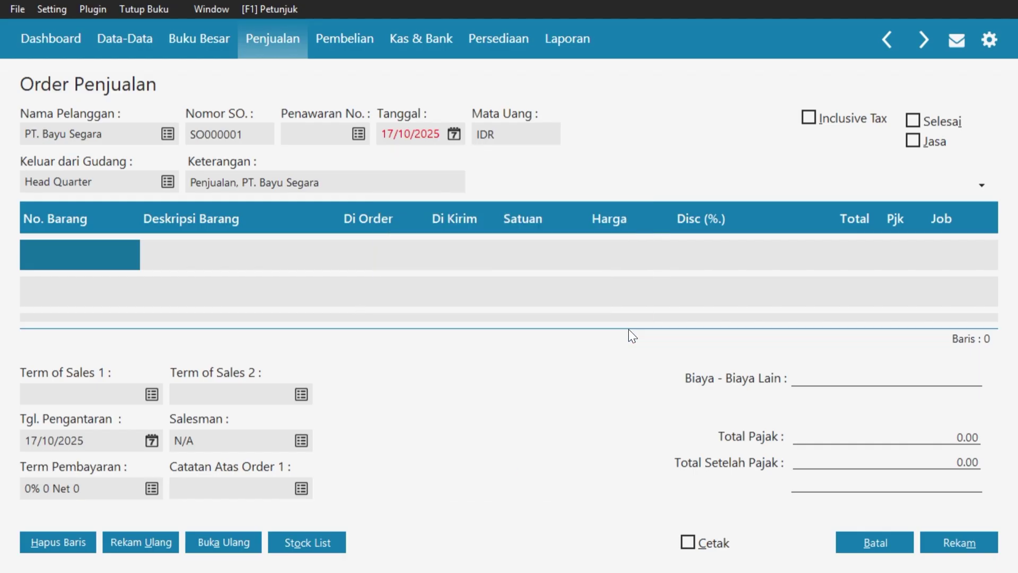
- Add item B03 Radio FM/AM to the sales order with an ordered quantity of 1
{"action": "double_click", "coordinate": [112, 258]}
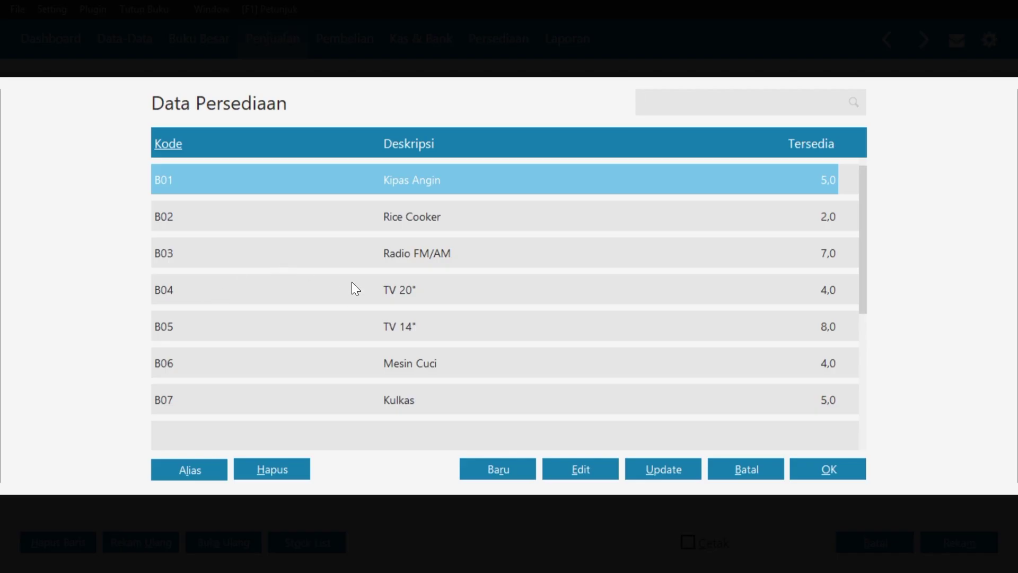
{"action": "left_click", "coordinate": [443, 255]}
{"action": "left_click", "coordinate": [822, 468]}
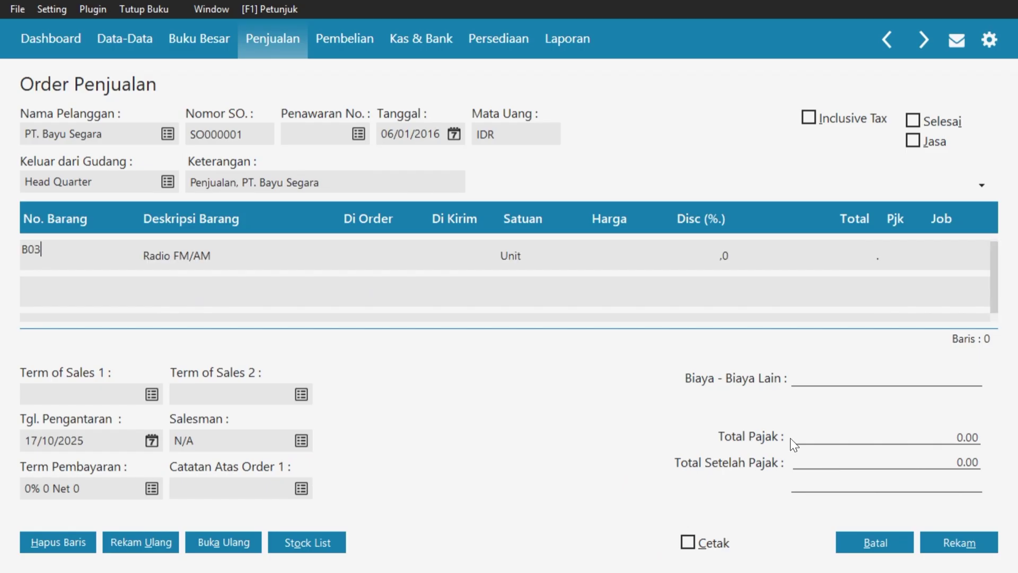
{"action": "left_click", "coordinate": [373, 253]}
{"action": "type", "text": "1"}
{"action": "key", "text": "Return"}
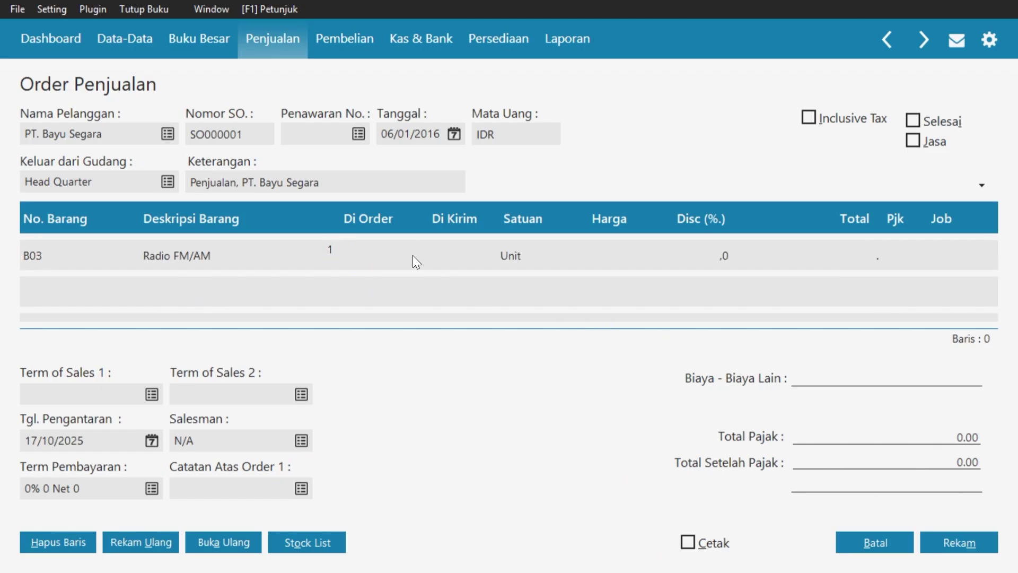
- Set the Radio FM/AM line's price to 75250 and its tax to VAT
{"action": "left_click", "coordinate": [604, 254]}
{"action": "type", "text": "75250"}
{"action": "left_click", "coordinate": [907, 252]}
{"action": "left_click", "coordinate": [907, 251]}
{"action": "left_click", "coordinate": [763, 223]}
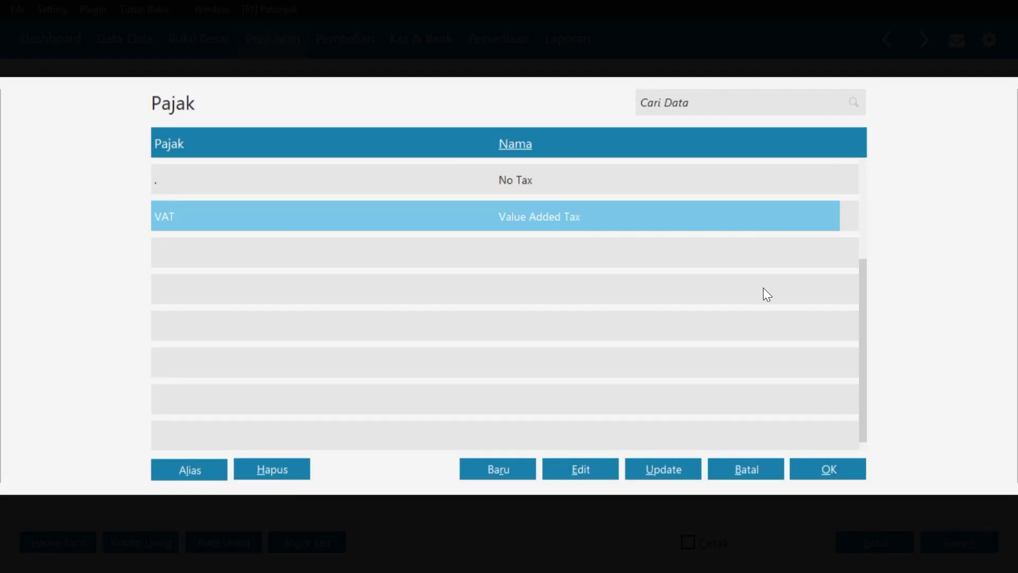
{"action": "left_click", "coordinate": [825, 472]}
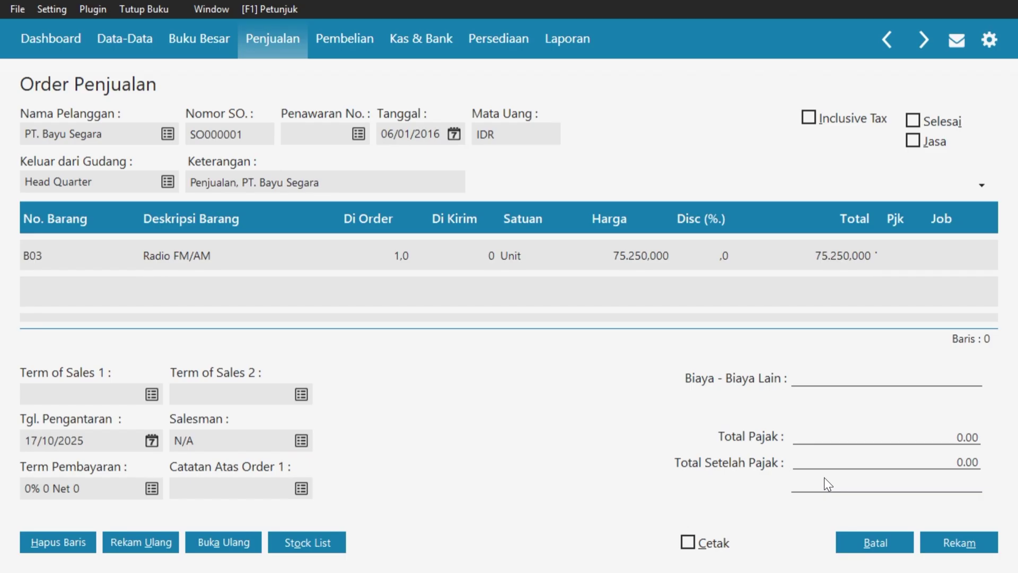
- Add item B05 TV 14" on the order's second line with an ordered quantity of 1
{"action": "left_click", "coordinate": [84, 262]}
{"action": "key", "text": "Down"}
{"action": "left_click", "coordinate": [73, 293]}
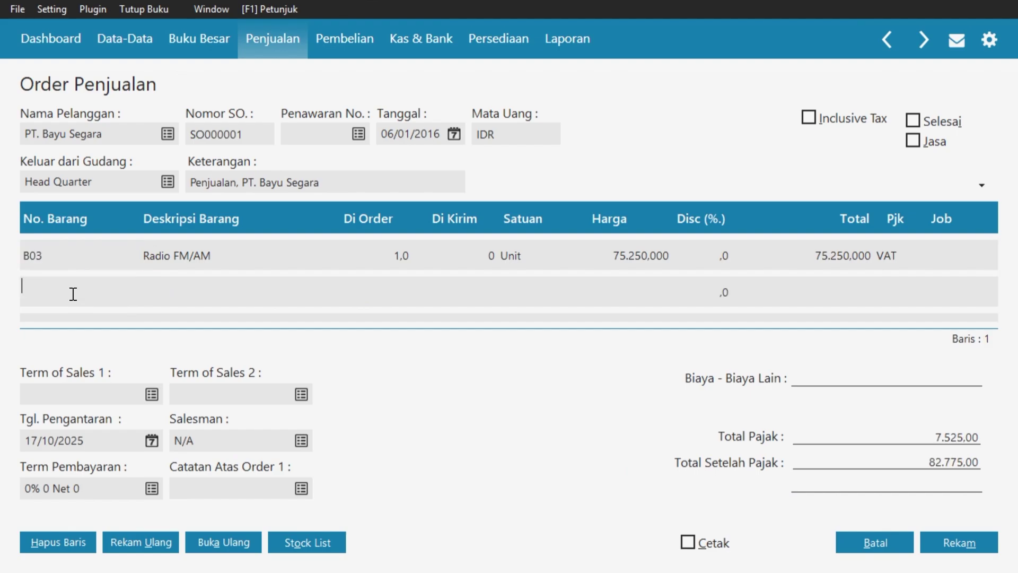
{"action": "left_click", "coordinate": [73, 294]}
{"action": "left_click", "coordinate": [262, 330]}
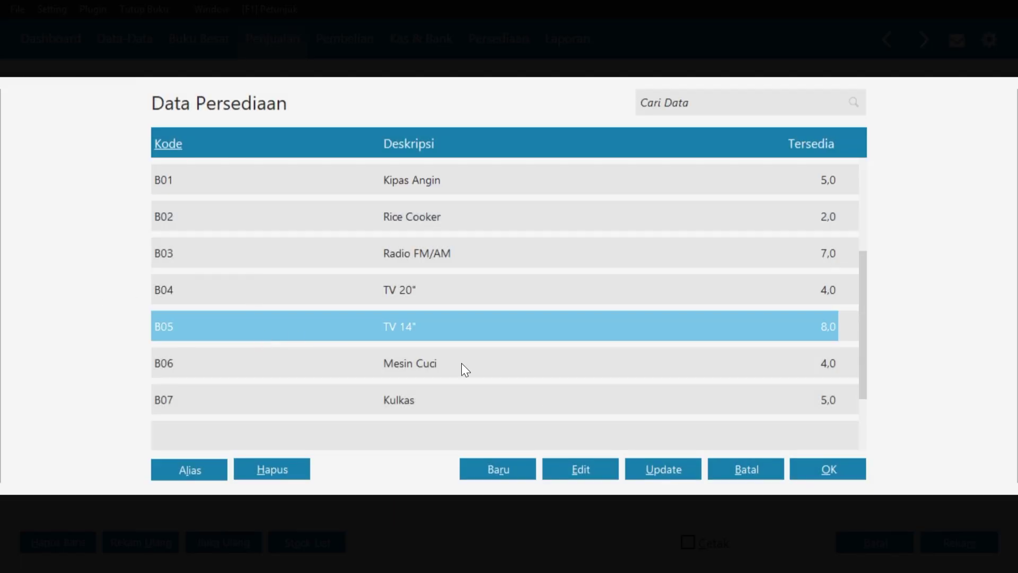
{"action": "left_click", "coordinate": [811, 469]}
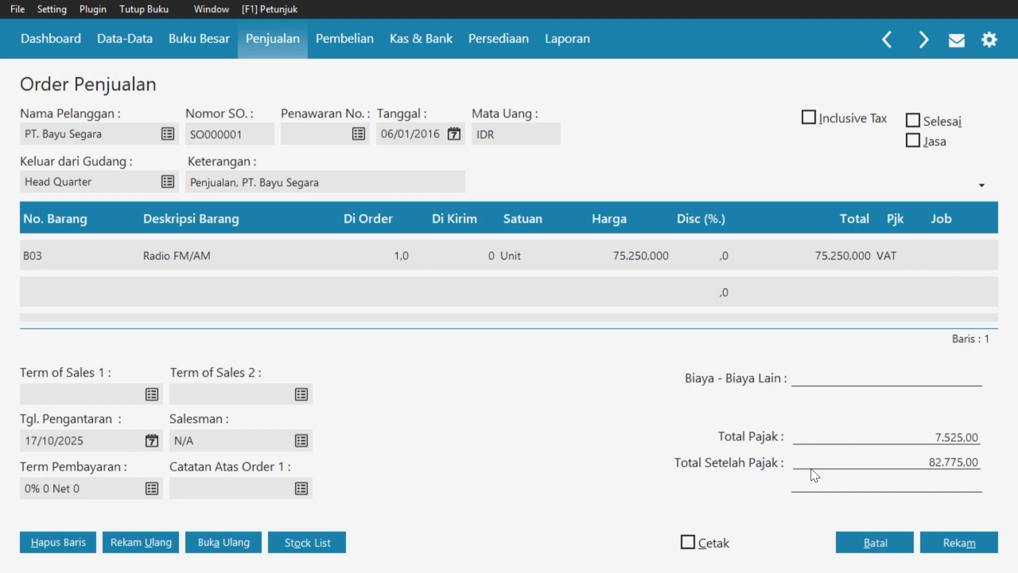
{"action": "left_click", "coordinate": [374, 292]}
{"action": "type", "text": "1"}
- Set the TV 14" line's price to 495000 and its tax to VAT
{"action": "left_click", "coordinate": [615, 292]}
{"action": "type", "text": "49"}
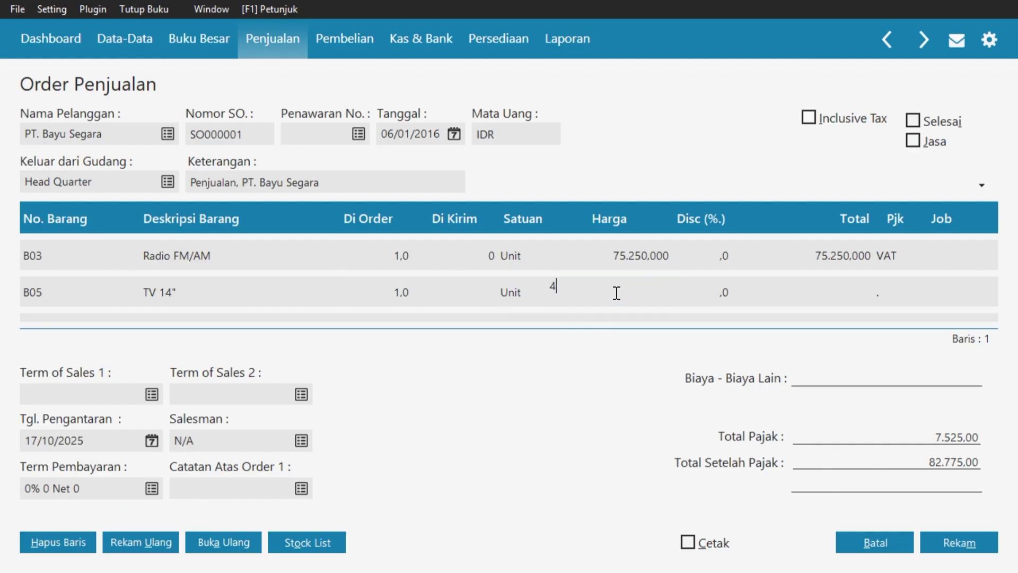
{"action": "type", "text": "5000"}
{"action": "double_click", "coordinate": [902, 292]}
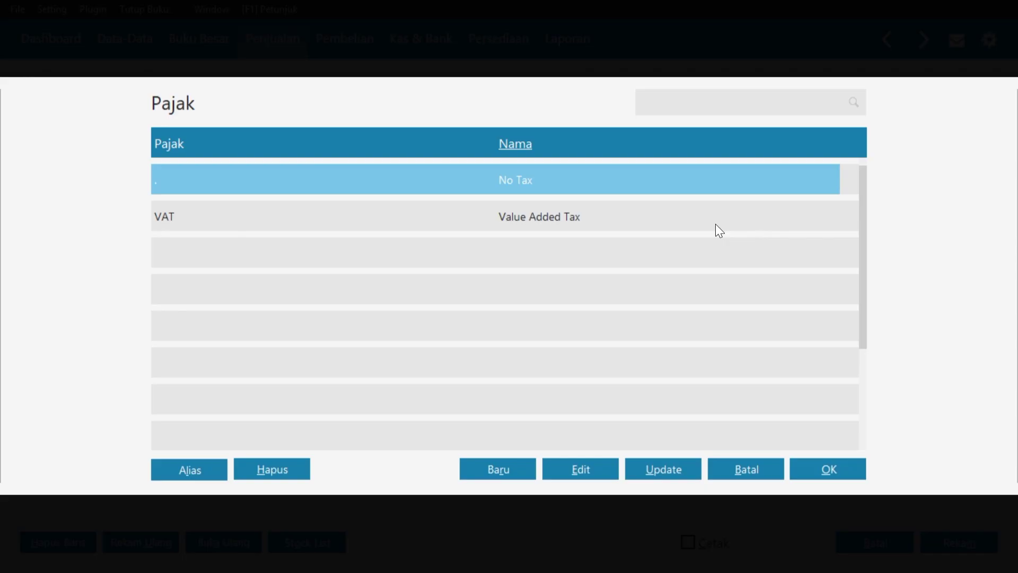
{"action": "left_click", "coordinate": [713, 218]}
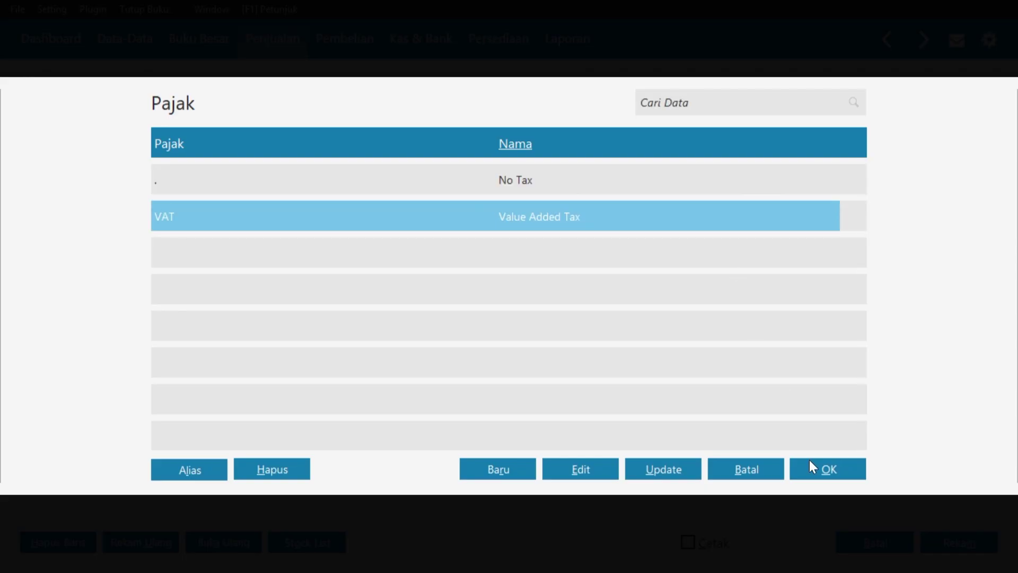
{"action": "left_click", "coordinate": [812, 467]}
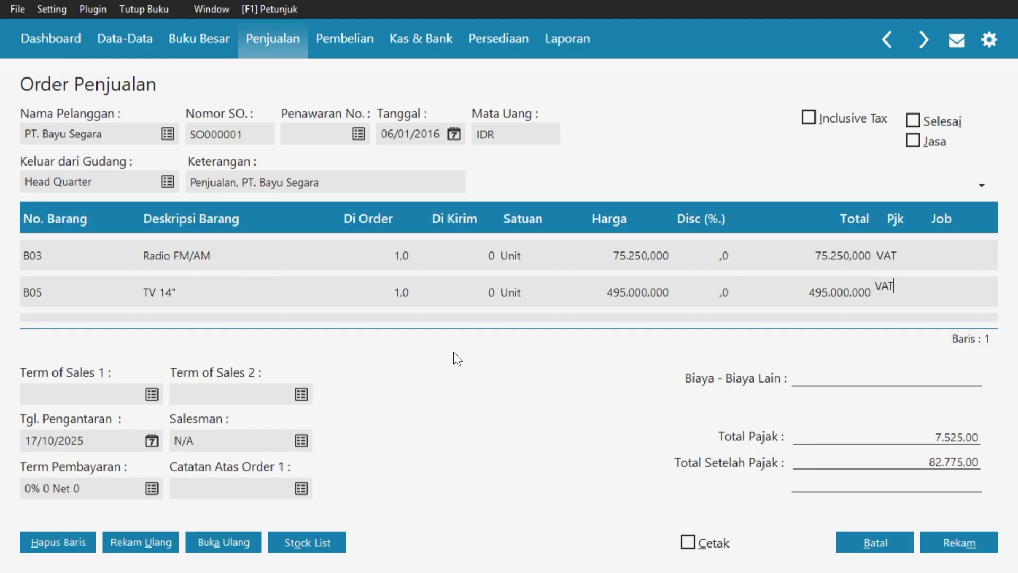
- Create an employee record with the salesperson's name and assign that employee as the order's Salesman
{"action": "left_click", "coordinate": [301, 441]}
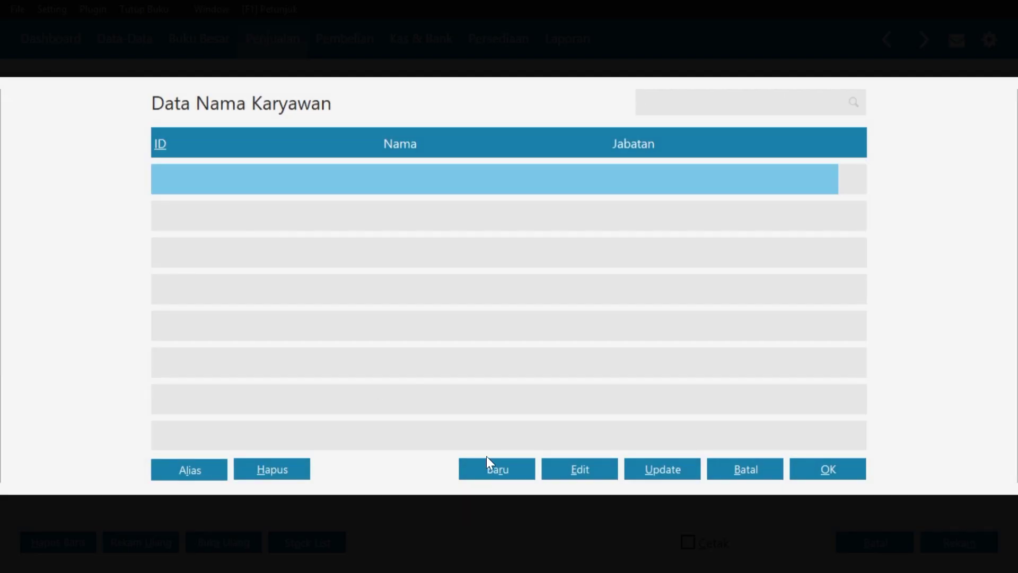
{"action": "left_click", "coordinate": [498, 469]}
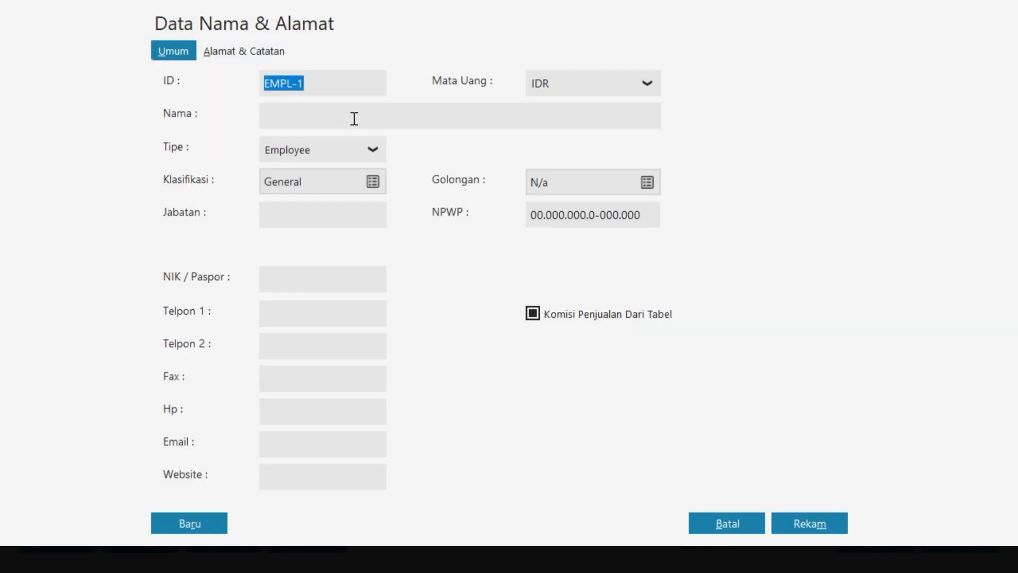
{"action": "left_click", "coordinate": [354, 119]}
{"action": "type", "text": "r"}
{"action": "key", "text": "BackSpace"}
{"action": "key", "text": "BackSpace"}
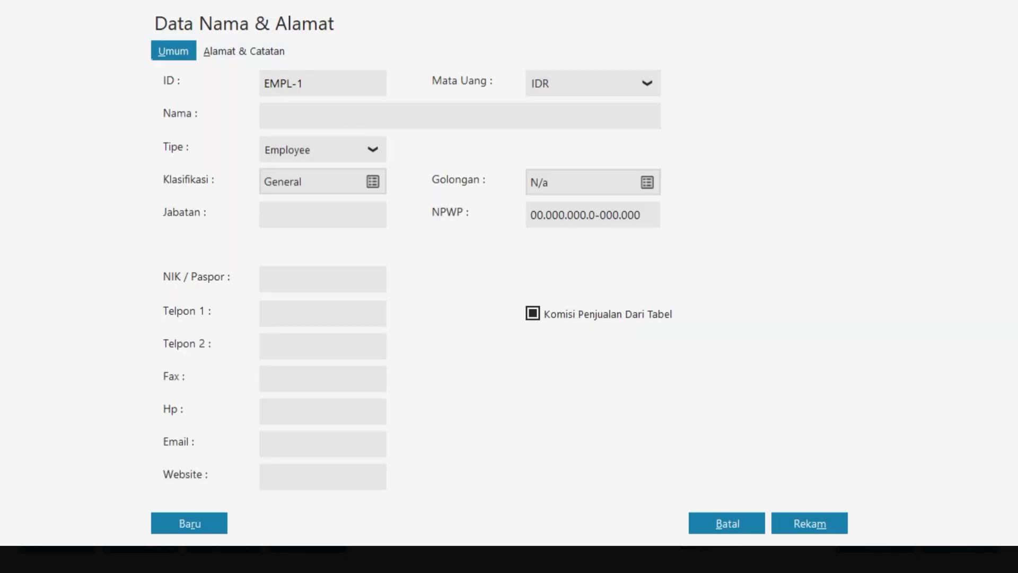
{"action": "type", "text": "Rina"}
{"action": "left_click", "coordinate": [782, 517]}
{"action": "left_click", "coordinate": [750, 374]}
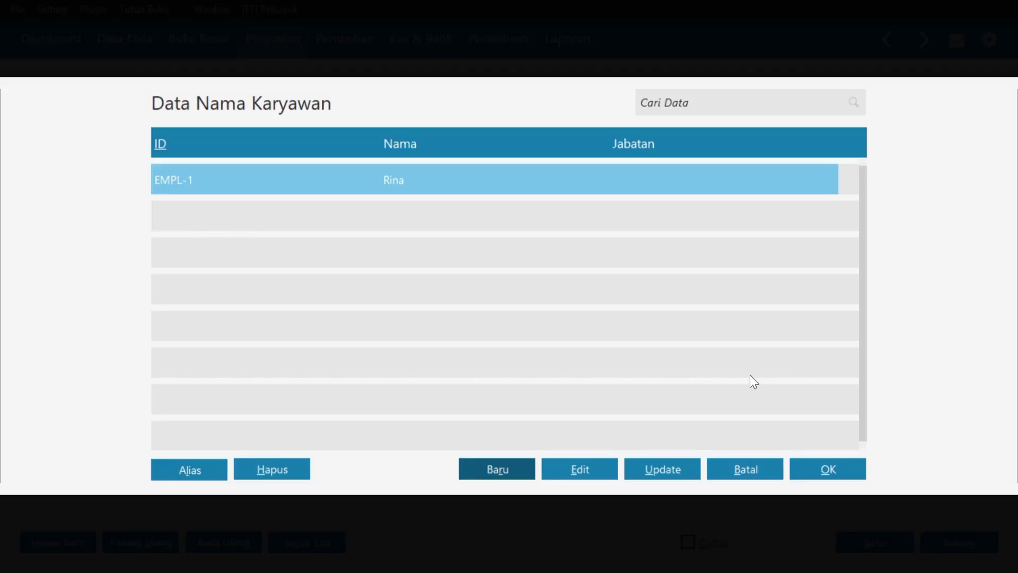
{"action": "left_click", "coordinate": [829, 476]}
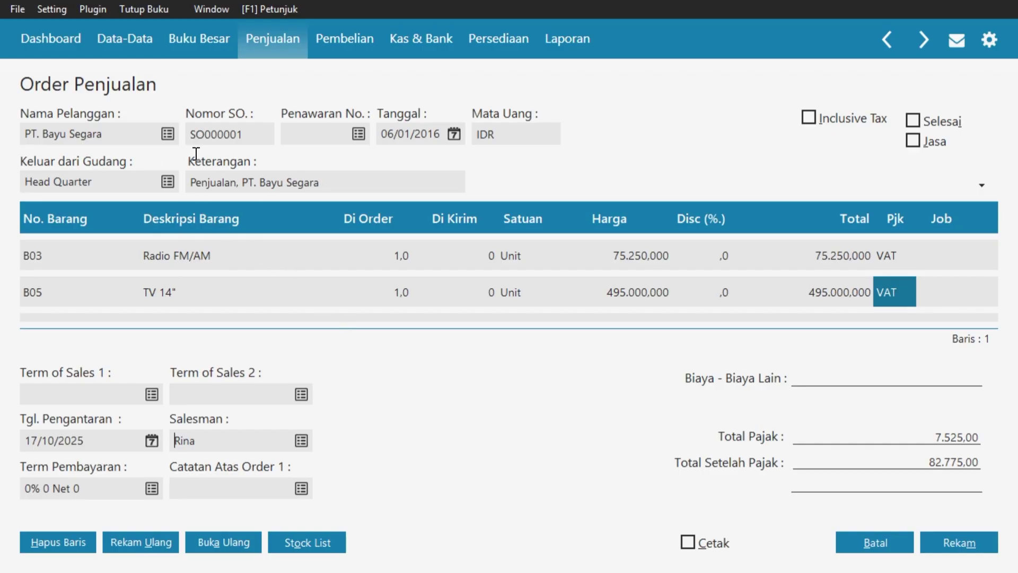
- Record PT. Bayu Segara's sales order and close the Order Penjualan form and list
{"action": "left_click", "coordinate": [943, 539]}
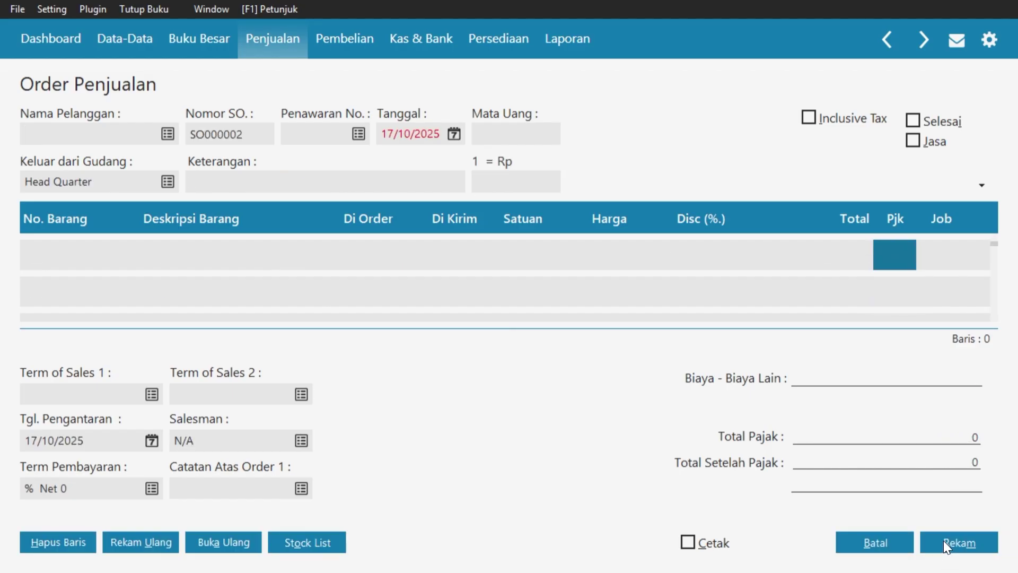
{"action": "left_click", "coordinate": [880, 536]}
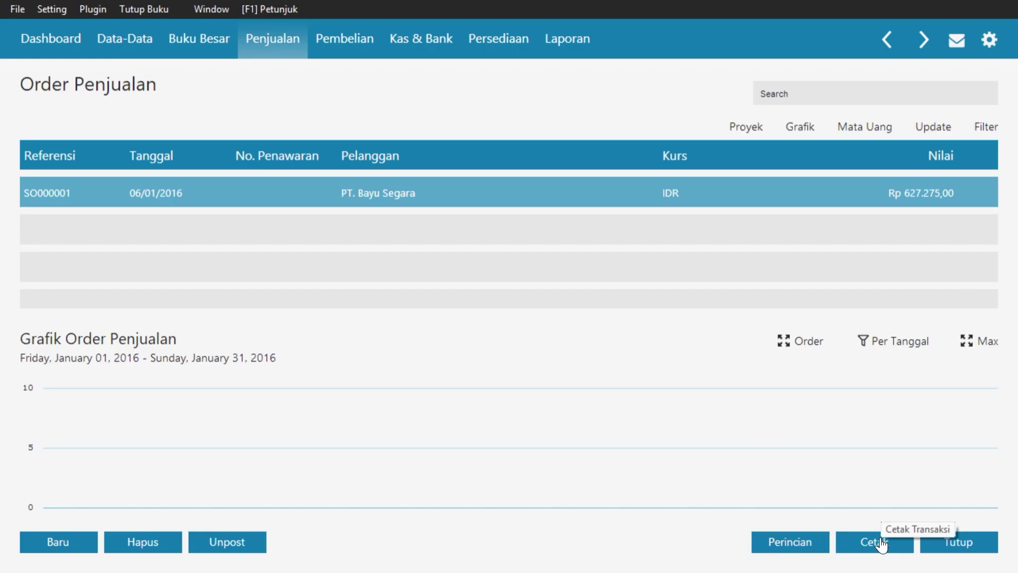
{"action": "left_click", "coordinate": [949, 551]}
- Start a sales advance (Uang Muka Penjualan) of 100000 from PT. Bayu Segara, received in the Kas account
{"action": "mouse_move", "coordinate": [841, 484]}
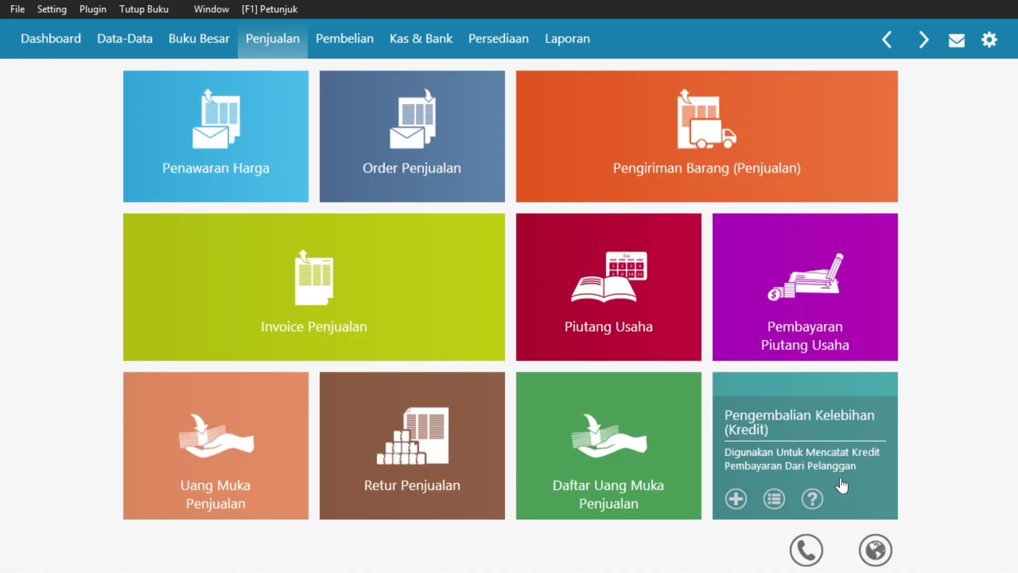
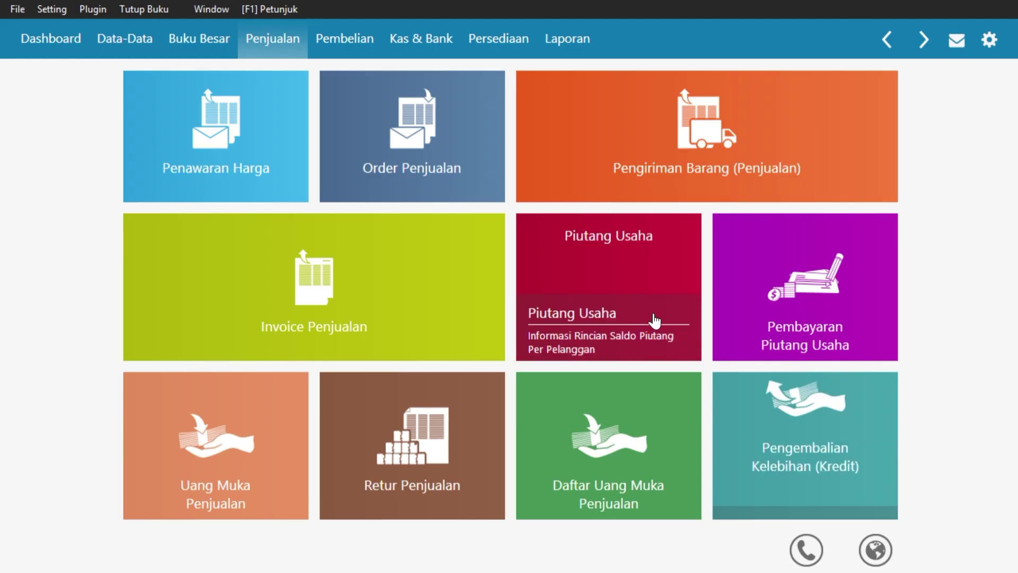
{"action": "left_click", "coordinate": [277, 432]}
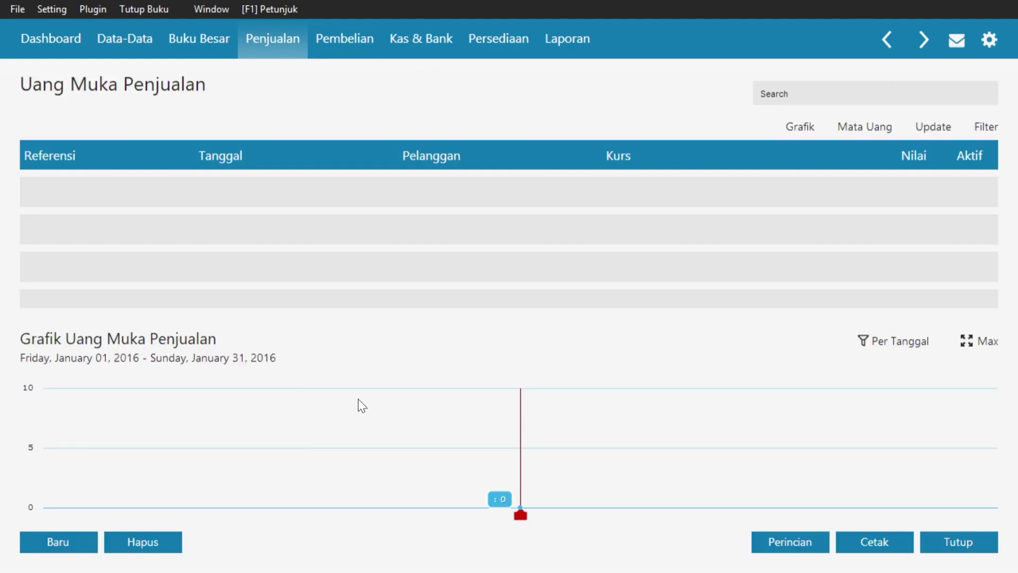
{"action": "left_click", "coordinate": [49, 542]}
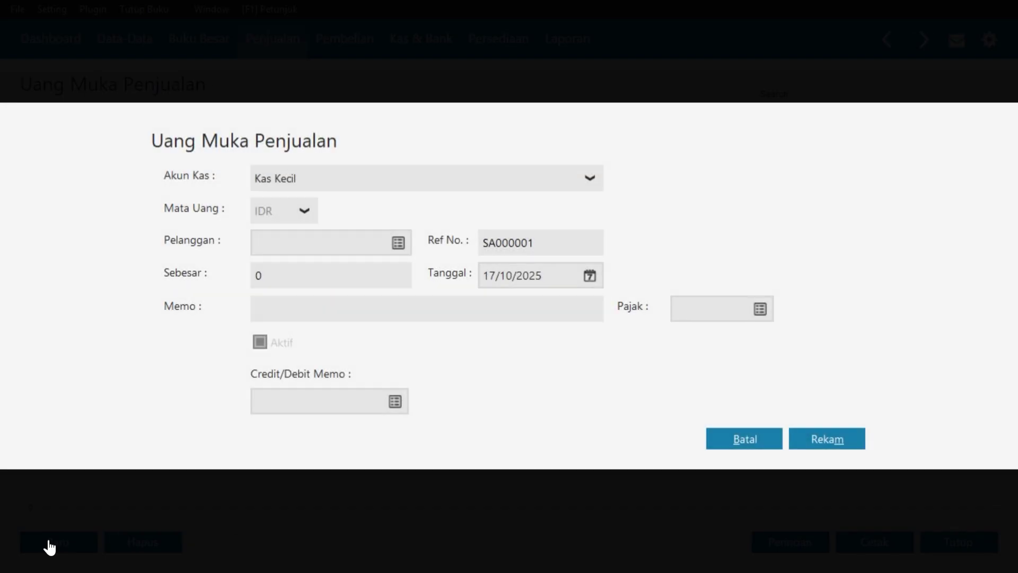
{"action": "left_click", "coordinate": [341, 176]}
{"action": "left_click", "coordinate": [336, 231]}
{"action": "left_click", "coordinate": [398, 247]}
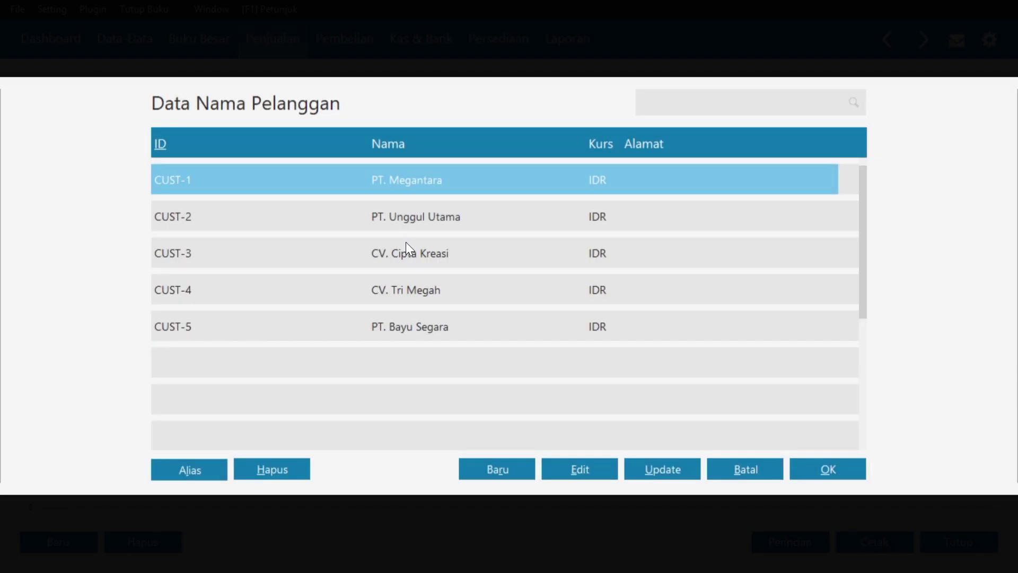
{"action": "left_click", "coordinate": [440, 326]}
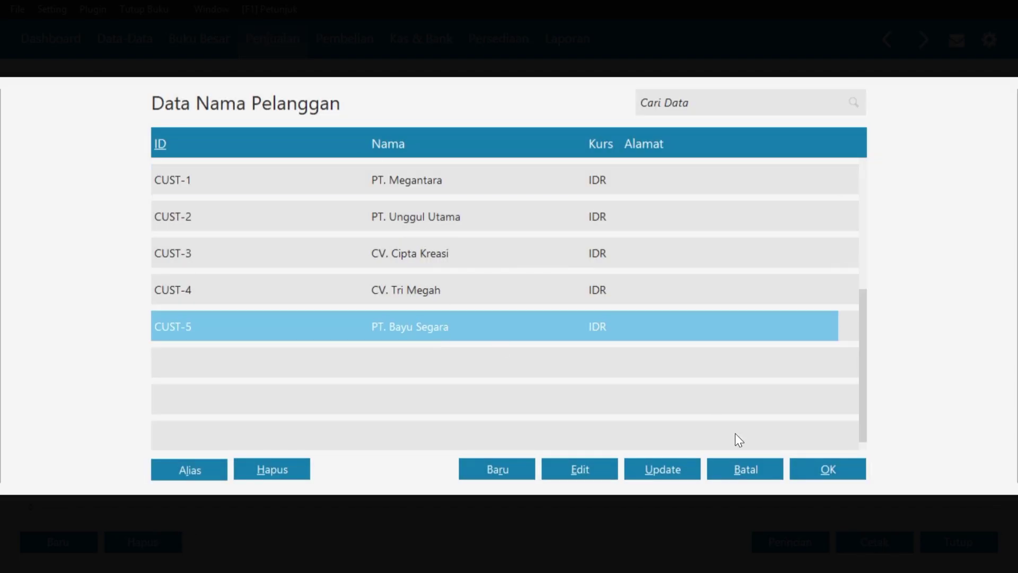
{"action": "left_click", "coordinate": [813, 470]}
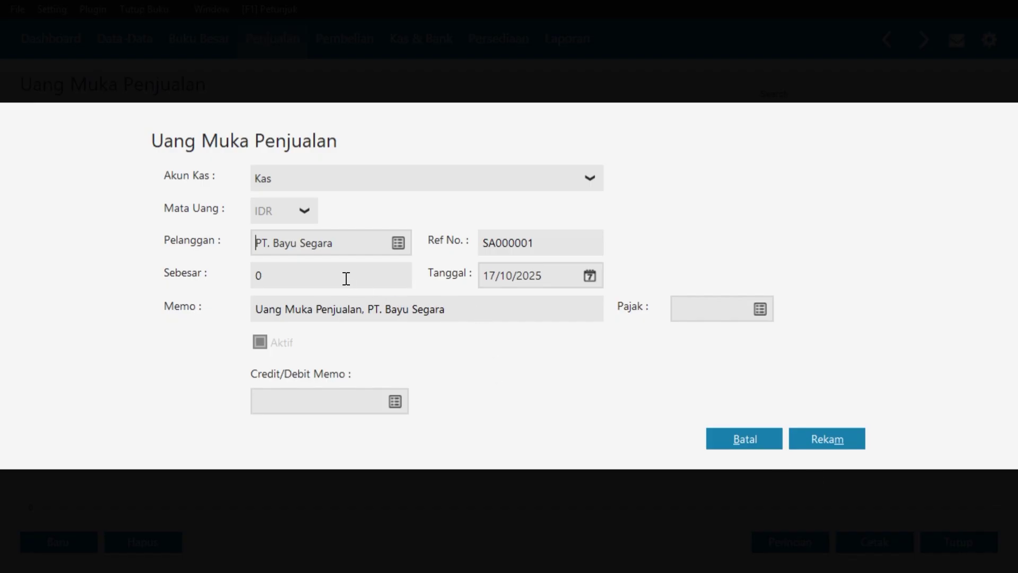
{"action": "left_click", "coordinate": [346, 279]}
{"action": "type", "text": "100000"}
- Date the sales advance 07/01/2016, record it and close the Uang Muka Penjualan list
{"action": "left_click", "coordinate": [594, 282]}
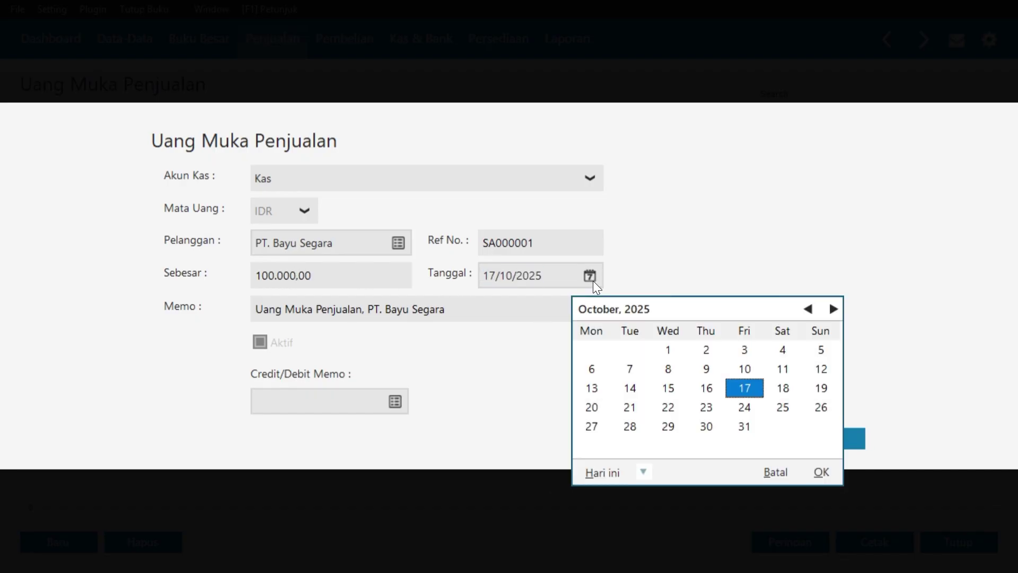
{"action": "left_click", "coordinate": [644, 472]}
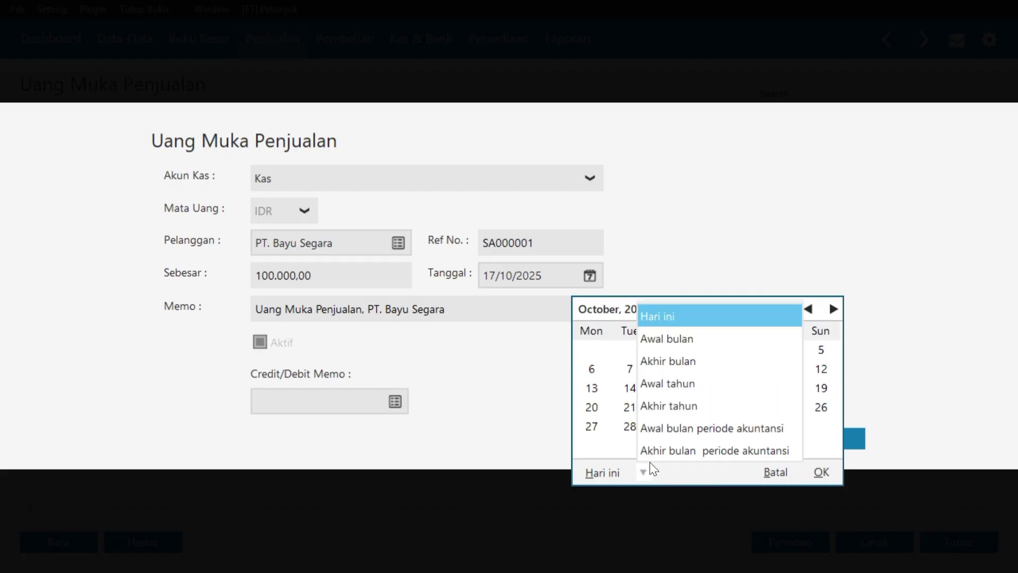
{"action": "left_click", "coordinate": [704, 430]}
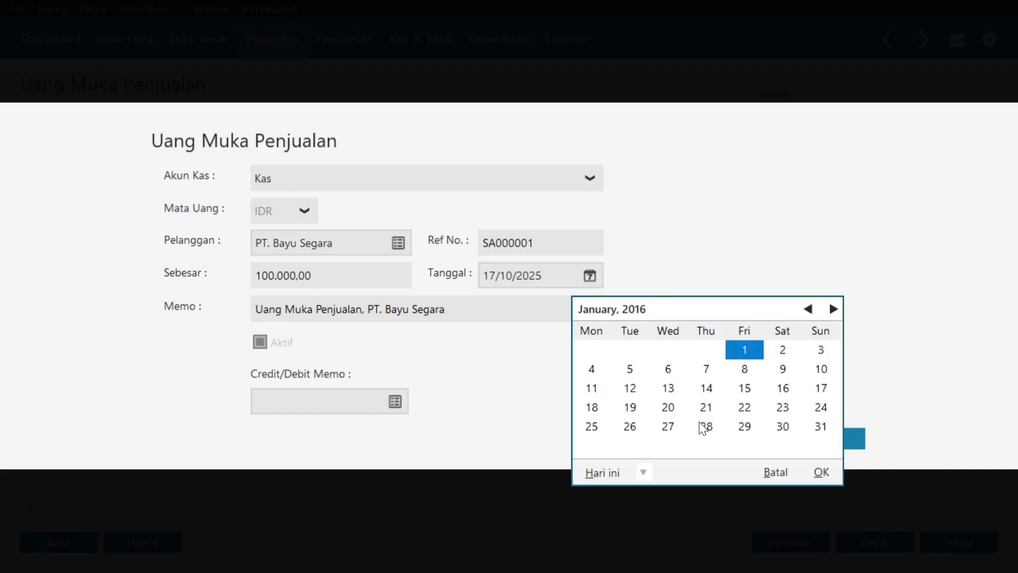
{"action": "left_click", "coordinate": [706, 370]}
{"action": "left_click", "coordinate": [822, 471]}
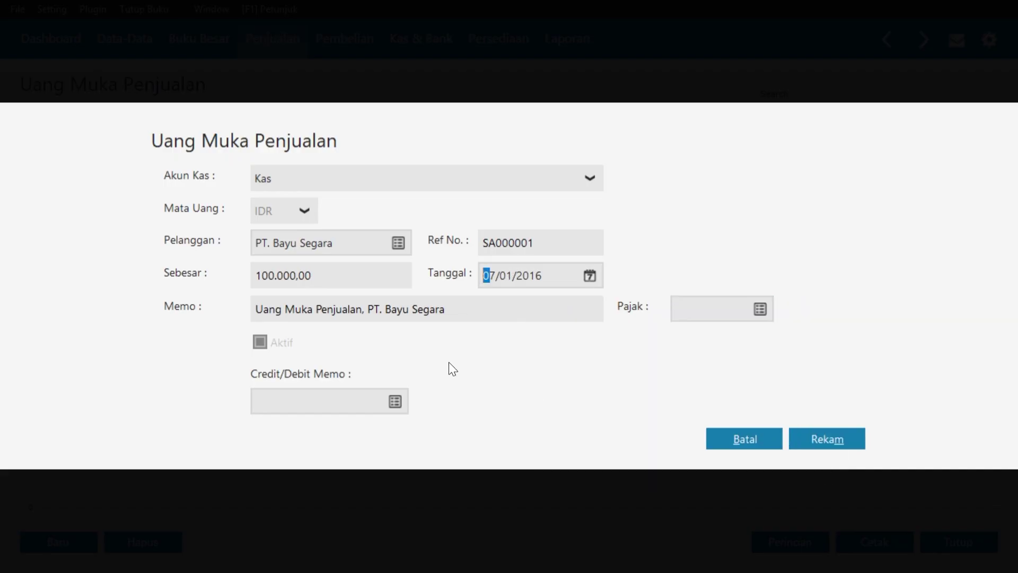
{"action": "left_click", "coordinate": [815, 440]}
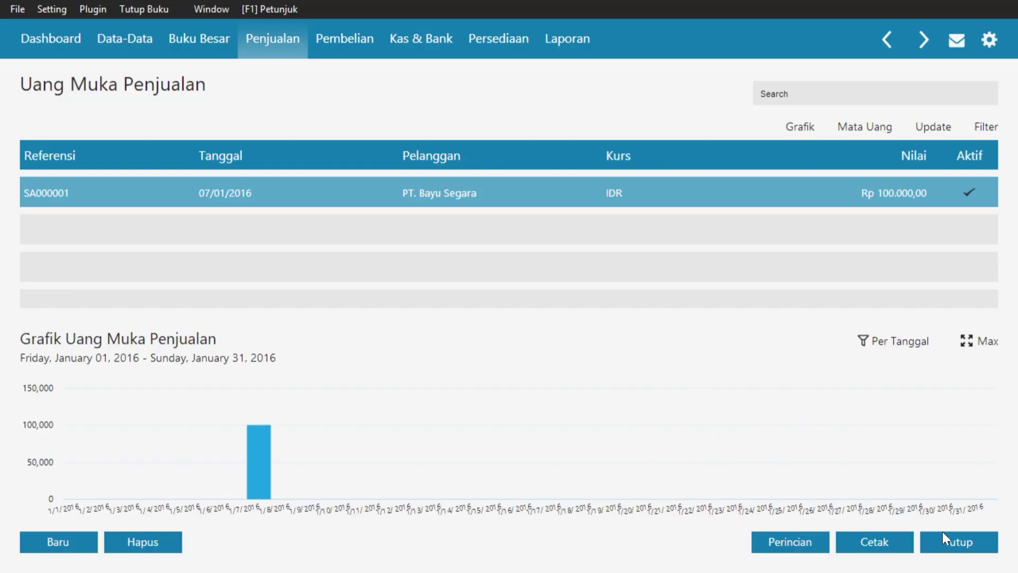
{"action": "left_click", "coordinate": [974, 551]}
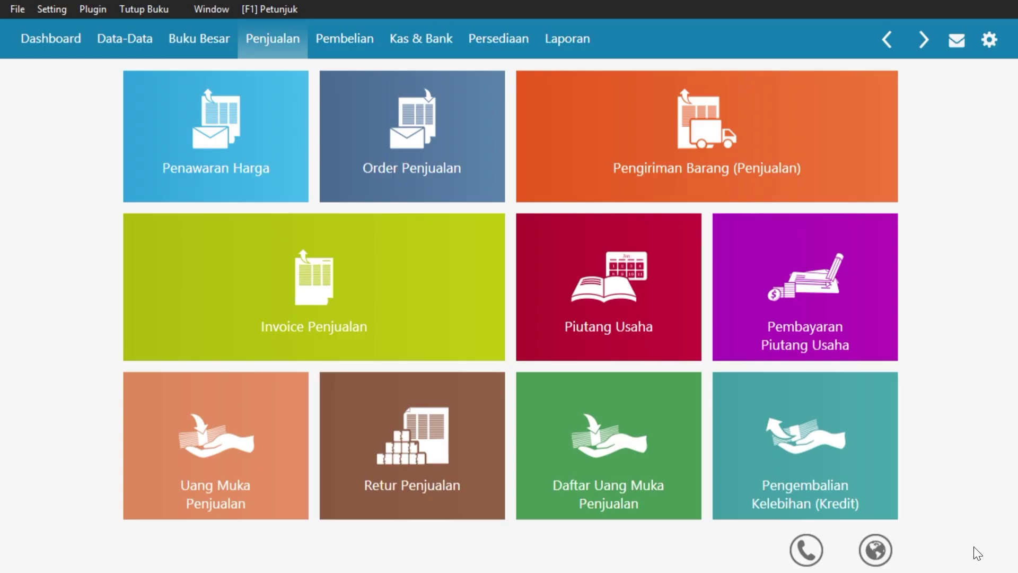
- Start a new sales invoice (Invoice Penjualan) for customer PT. Bayu Segara
{"action": "left_click", "coordinate": [429, 297]}
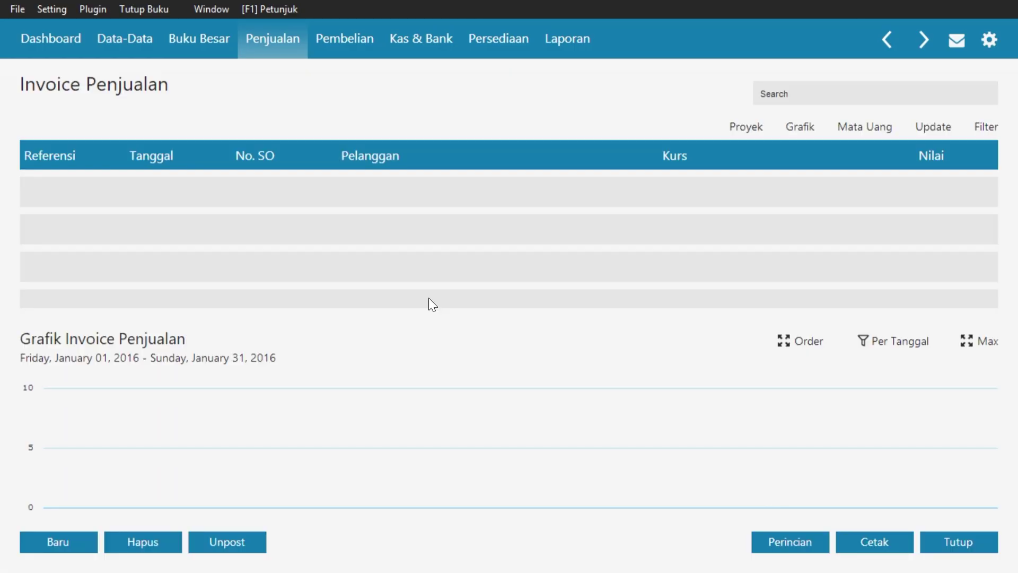
{"action": "left_click", "coordinate": [81, 543]}
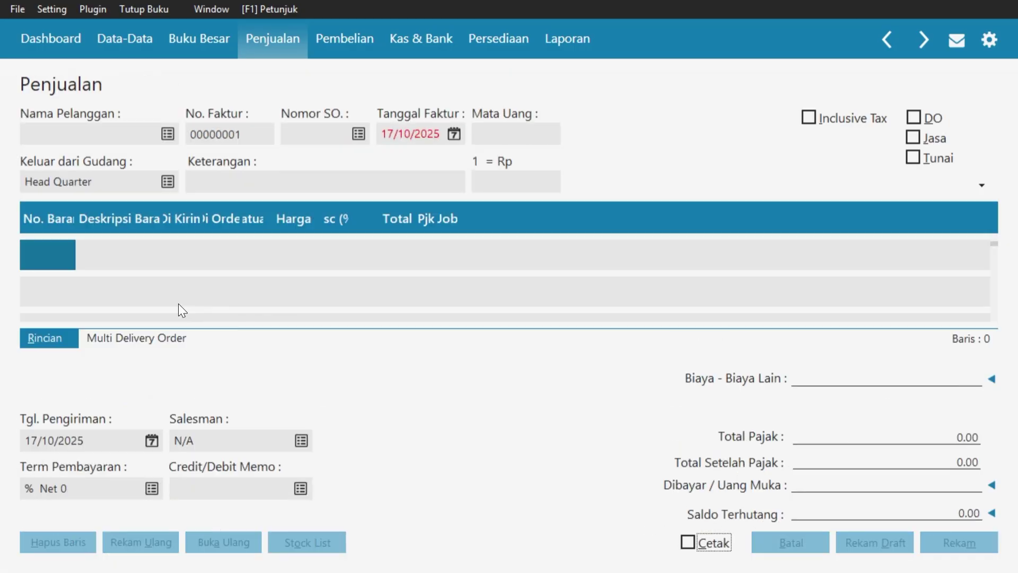
{"action": "left_click", "coordinate": [174, 138]}
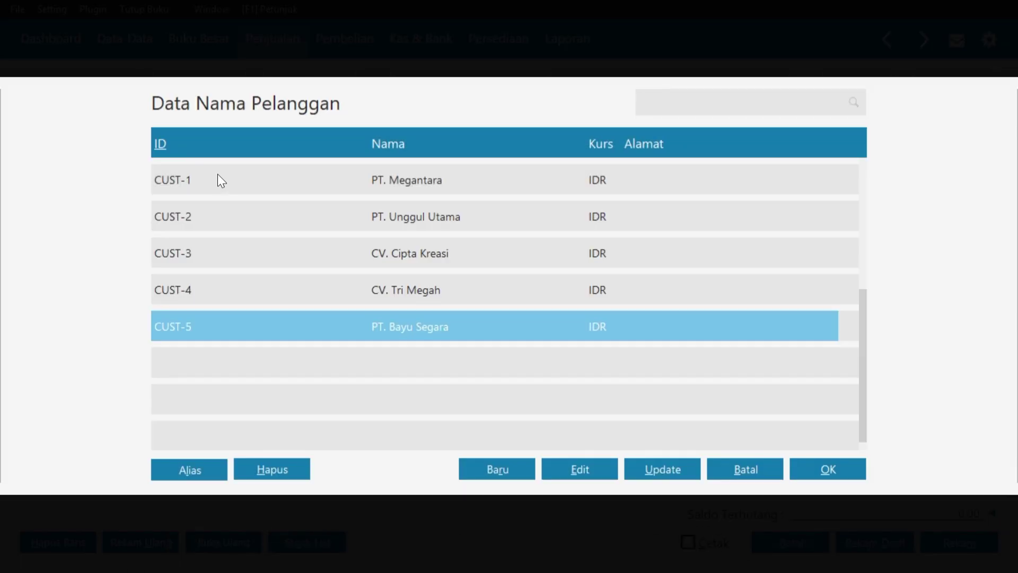
{"action": "left_click", "coordinate": [823, 471]}
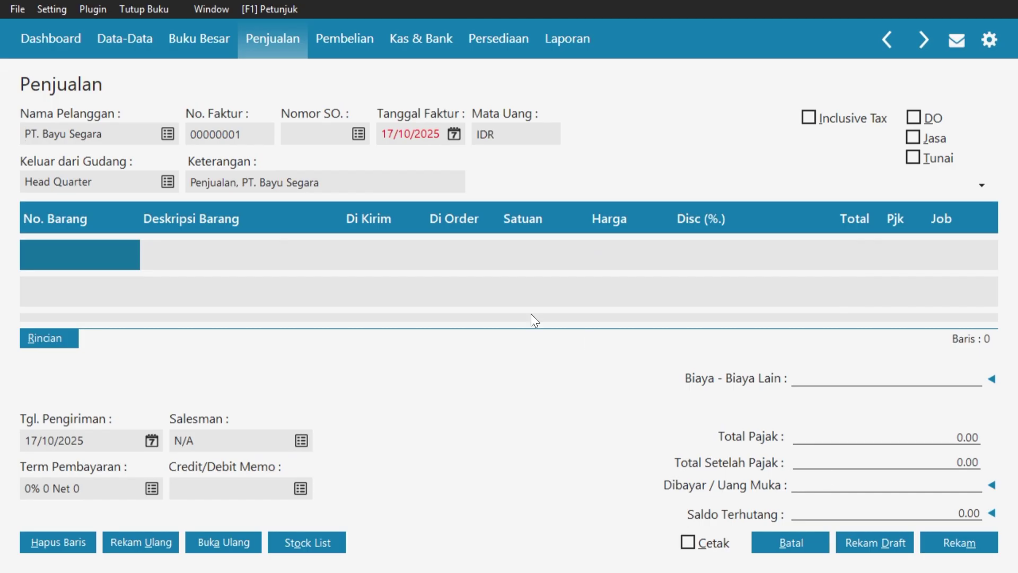
- Set the invoice date (Tanggal Faktur) to 07/01/2016
{"action": "left_click", "coordinate": [454, 136]}
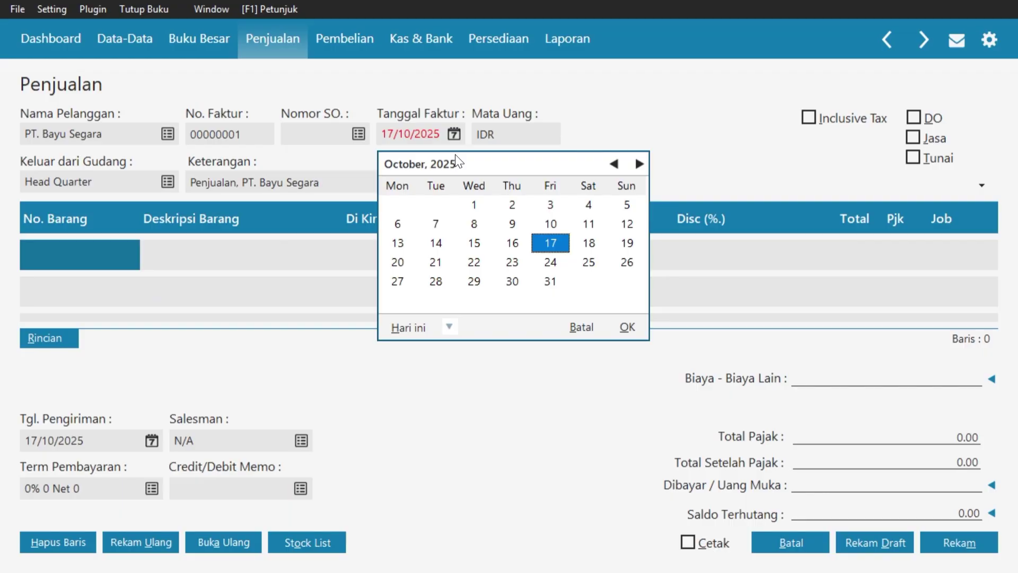
{"action": "left_click", "coordinate": [454, 329]}
{"action": "left_click", "coordinate": [503, 457]}
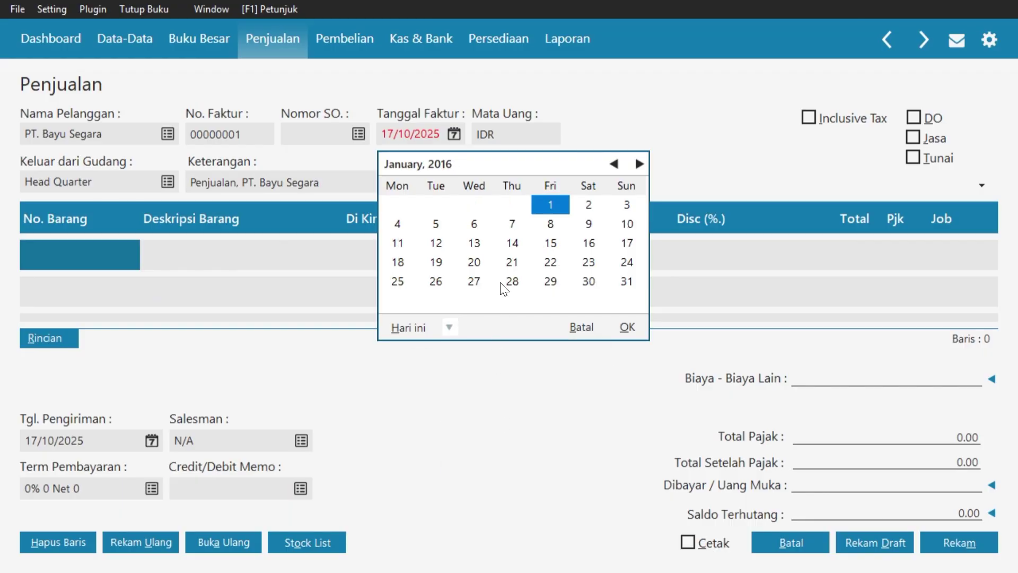
{"action": "left_click", "coordinate": [511, 225]}
{"action": "left_click", "coordinate": [628, 329]}
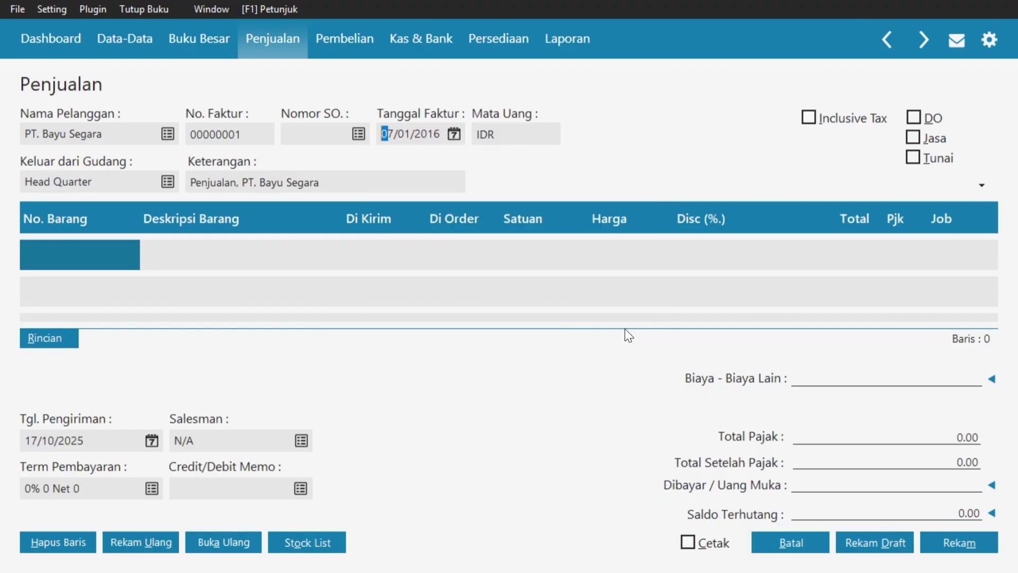
- Add item B03 Radio FM/AM on the invoice's first line with a delivered quantity of 1
{"action": "double_click", "coordinate": [82, 259]}
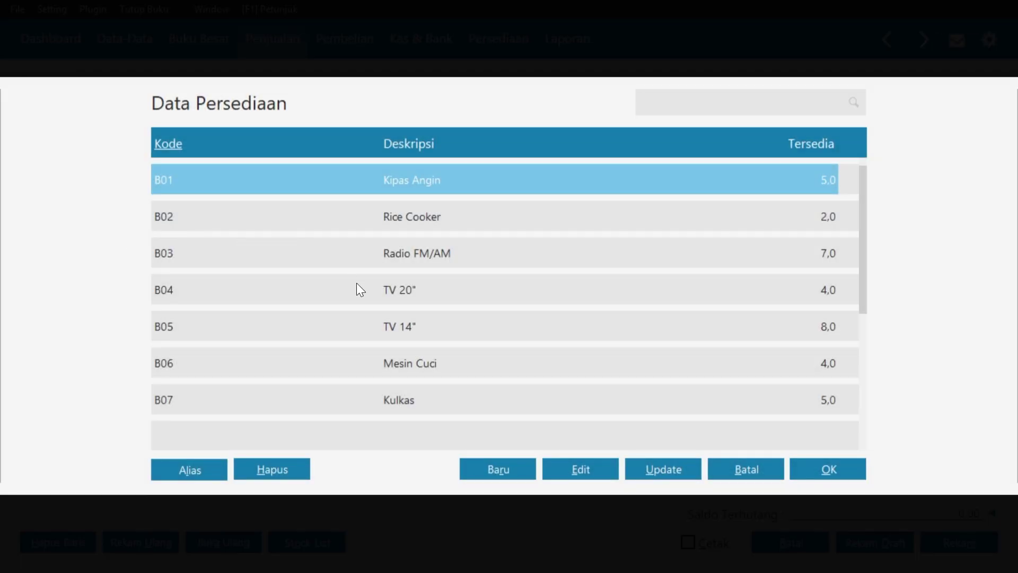
{"action": "left_click", "coordinate": [411, 259]}
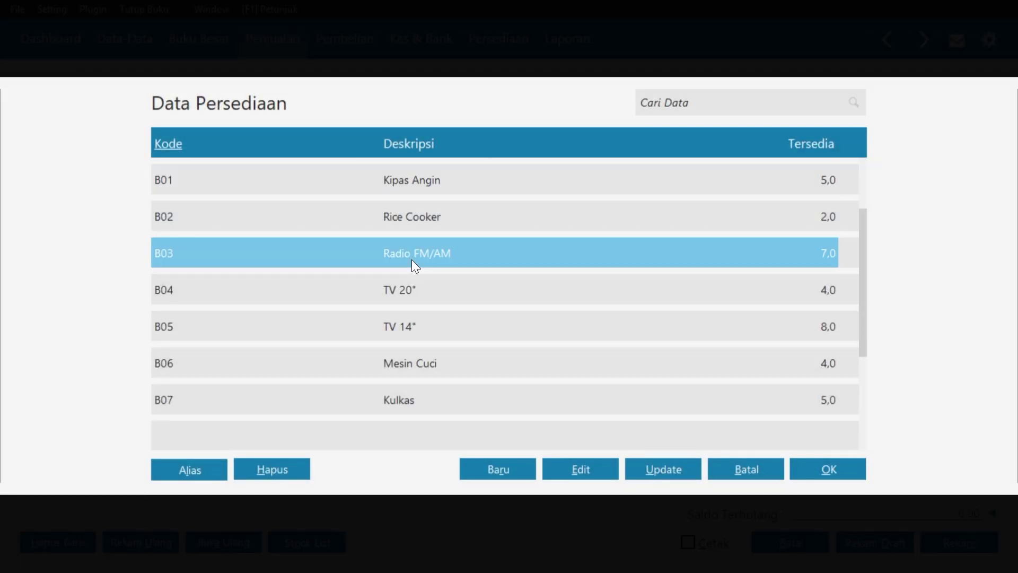
{"action": "left_click", "coordinate": [819, 469]}
{"action": "double_click", "coordinate": [374, 252]}
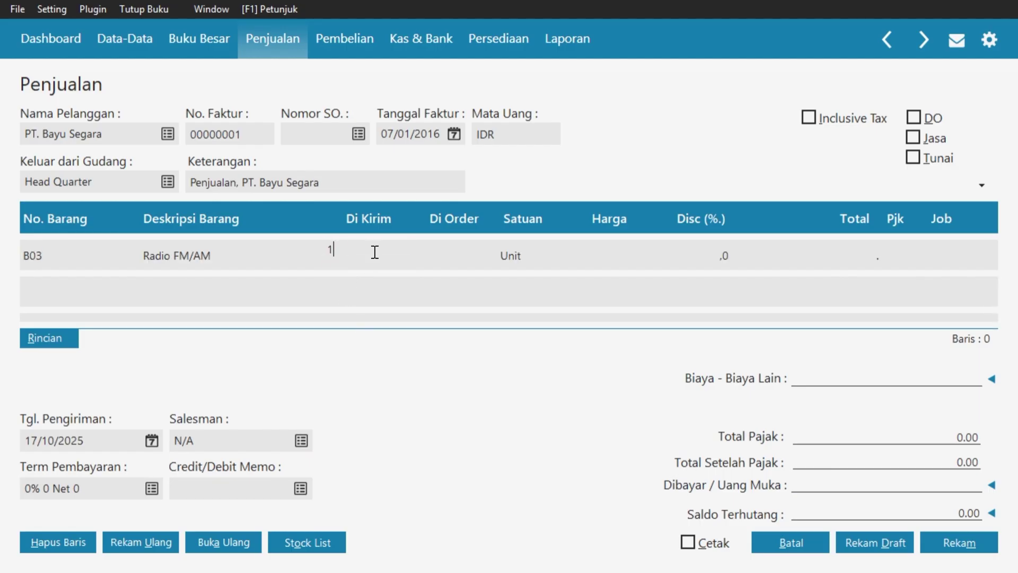
{"action": "type", "text": "1"}
{"action": "left_click", "coordinate": [602, 258]}
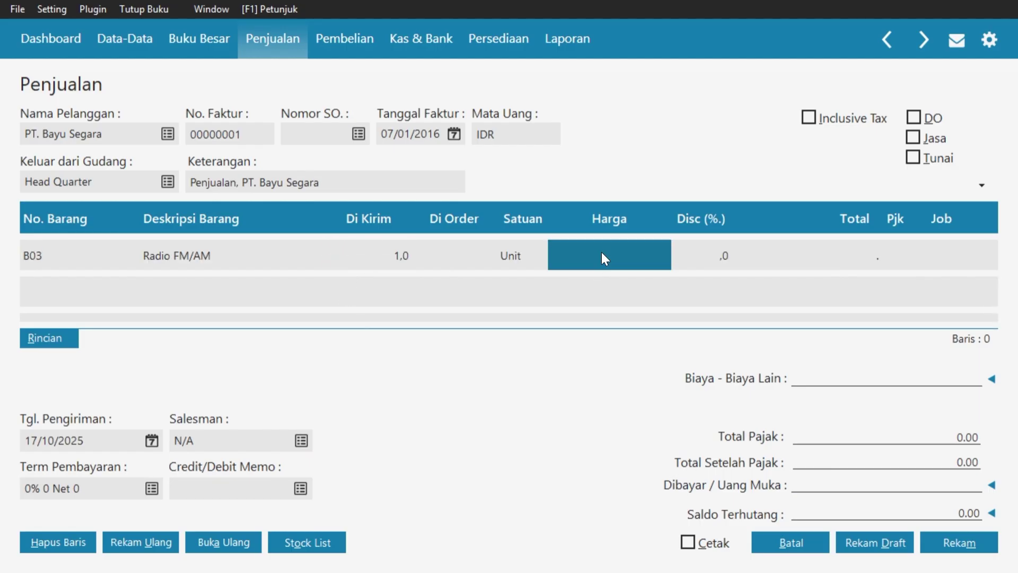
- Set the Radio FM/AM line's price to 75.250,000 and assign it the VAT tax code
{"action": "type", "text": "75250"}
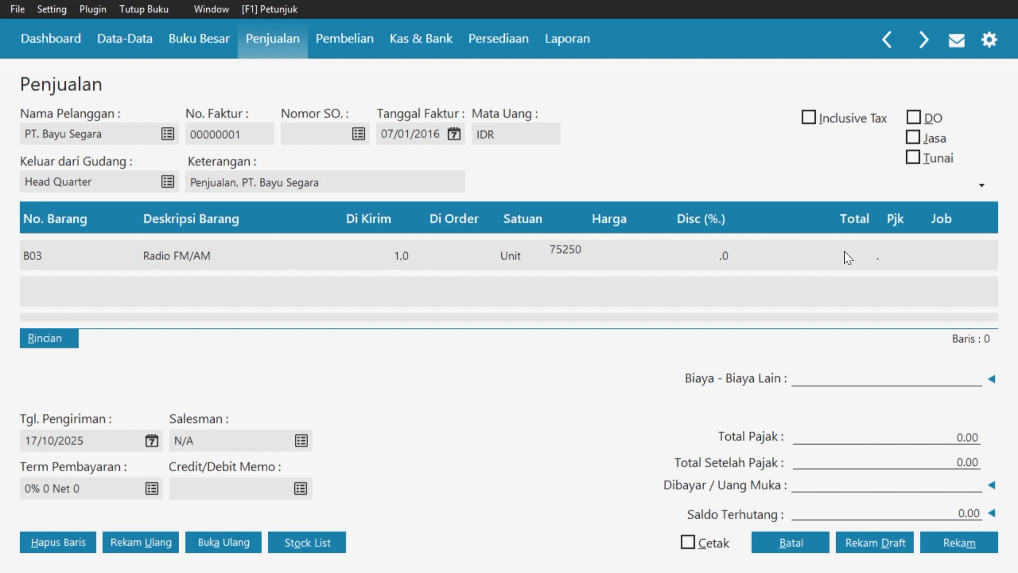
{"action": "type", "text": "000"}
{"action": "double_click", "coordinate": [903, 256]}
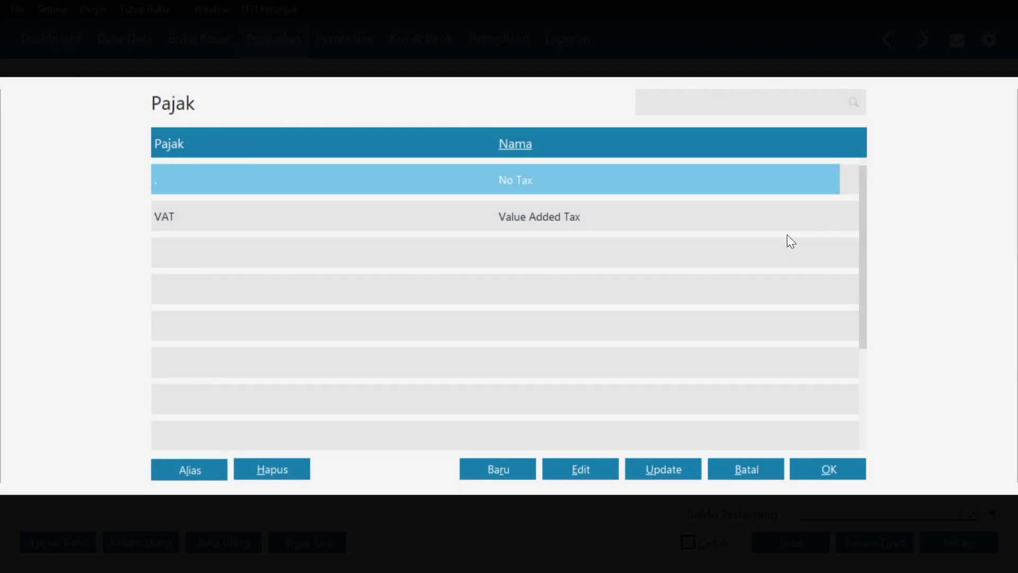
{"action": "left_click", "coordinate": [787, 232]}
{"action": "left_click", "coordinate": [829, 466]}
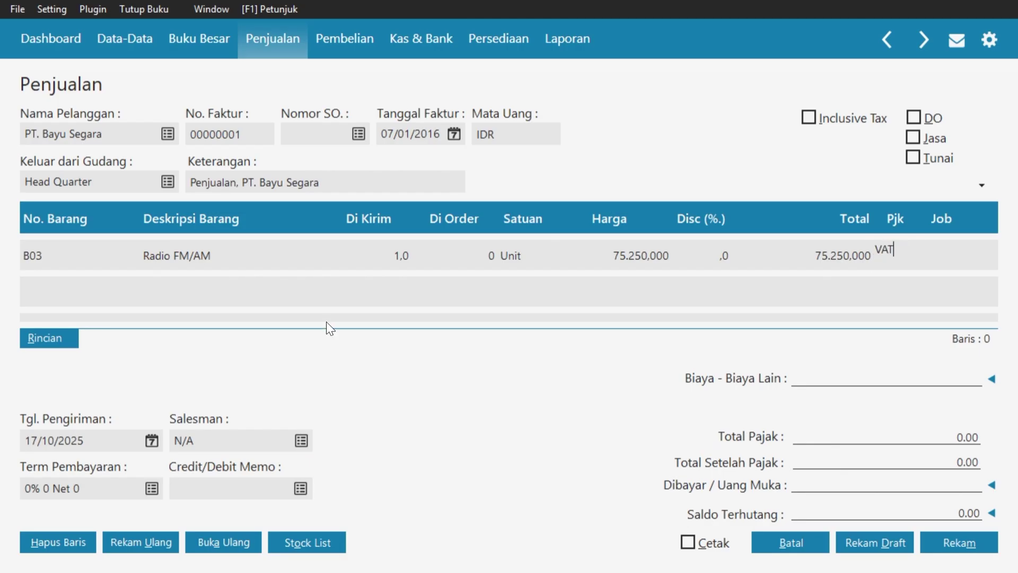
- Add a second invoice line for item B05, TV 14", with a delivered quantity of 1
{"action": "left_click", "coordinate": [48, 247]}
{"action": "key", "text": "Down"}
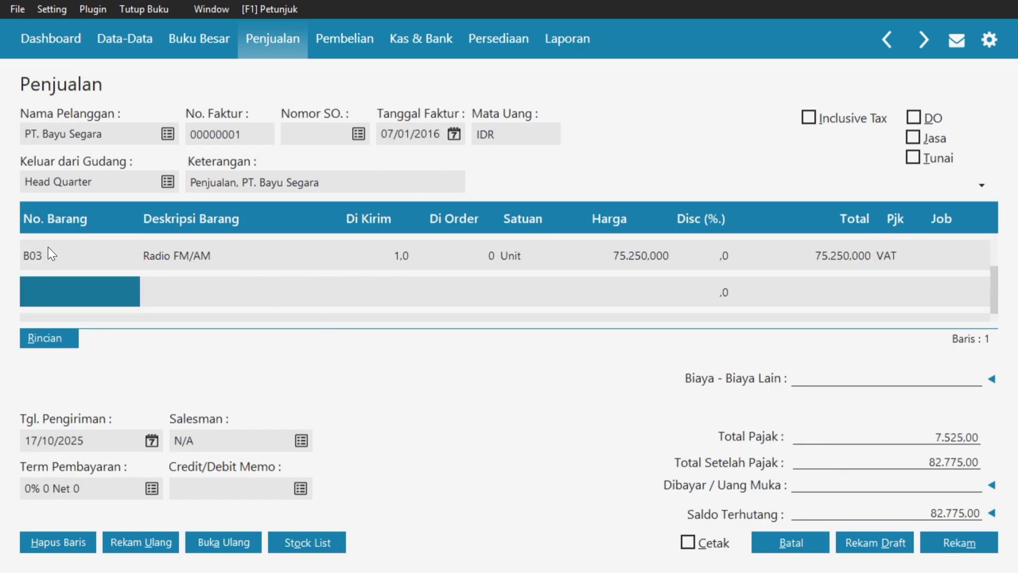
{"action": "double_click", "coordinate": [44, 301]}
{"action": "left_click", "coordinate": [228, 341]}
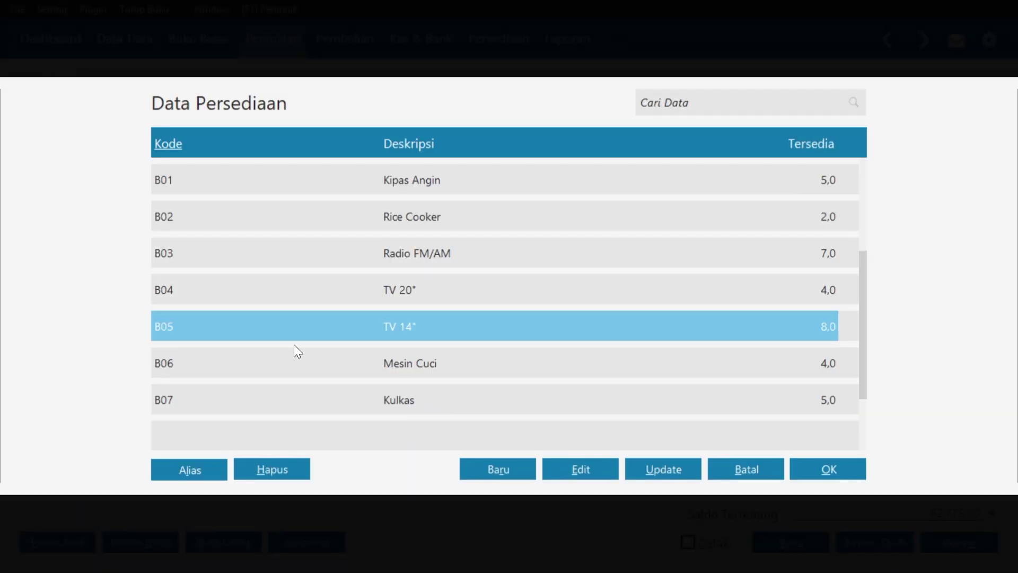
{"action": "left_click", "coordinate": [839, 475]}
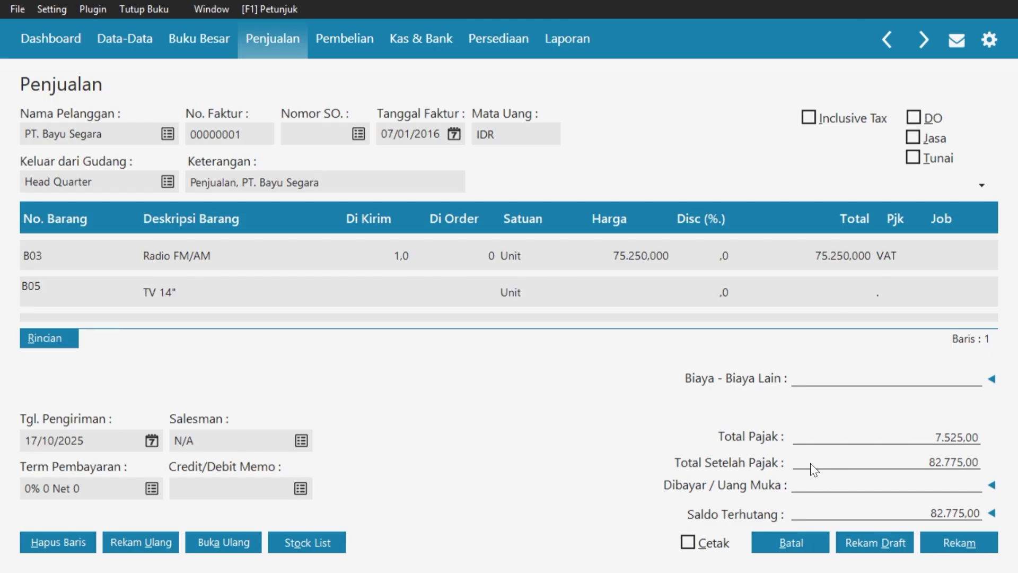
{"action": "left_click", "coordinate": [403, 293]}
{"action": "type", "text": "1"}
- Set the TV 14" line's price to 495.000,000 and assign it the VAT tax code
{"action": "left_click", "coordinate": [608, 294]}
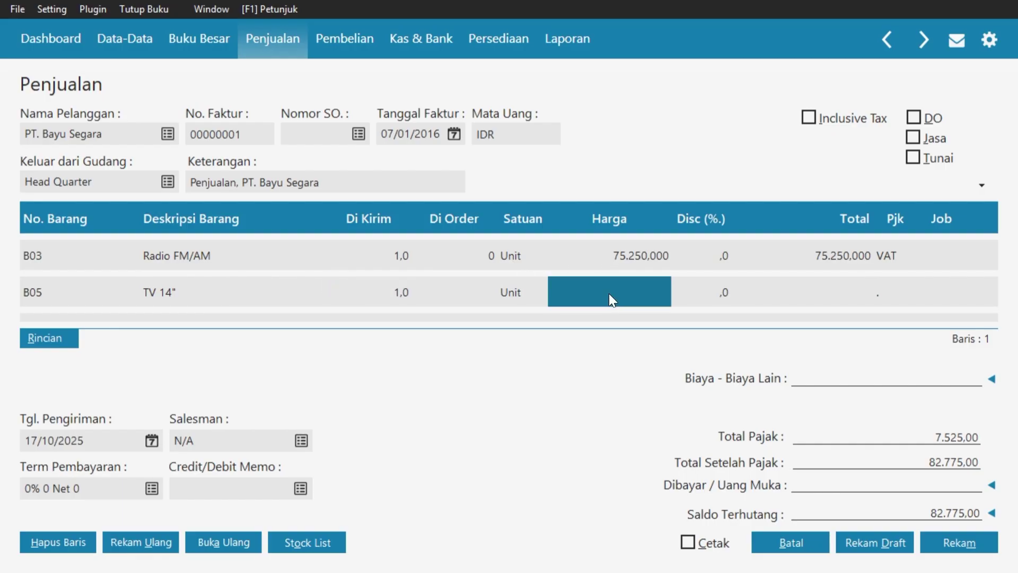
{"action": "type", "text": "495."}
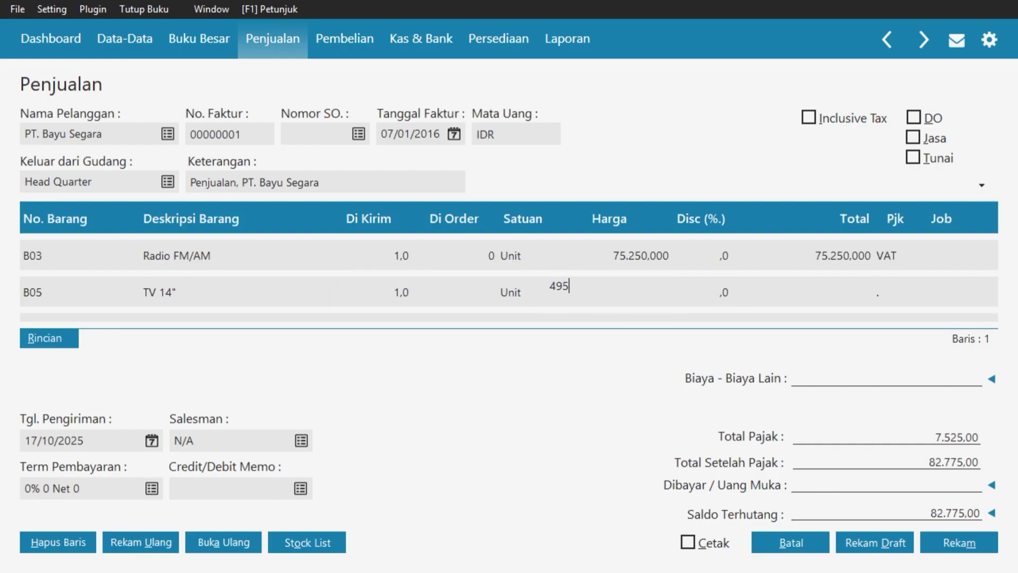
{"action": "type", "text": "000"}
{"action": "left_click", "coordinate": [907, 290]}
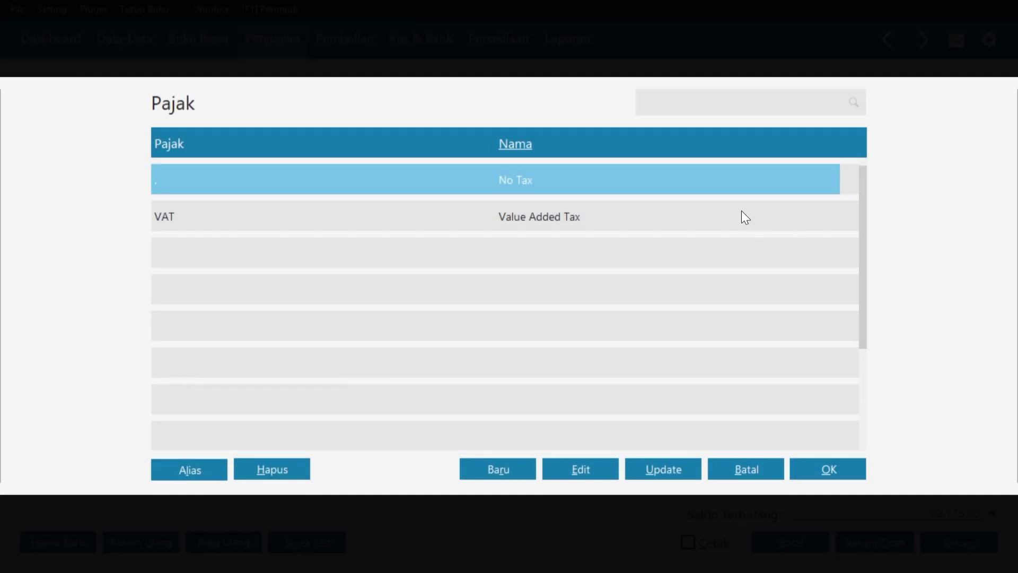
{"action": "left_click", "coordinate": [741, 216]}
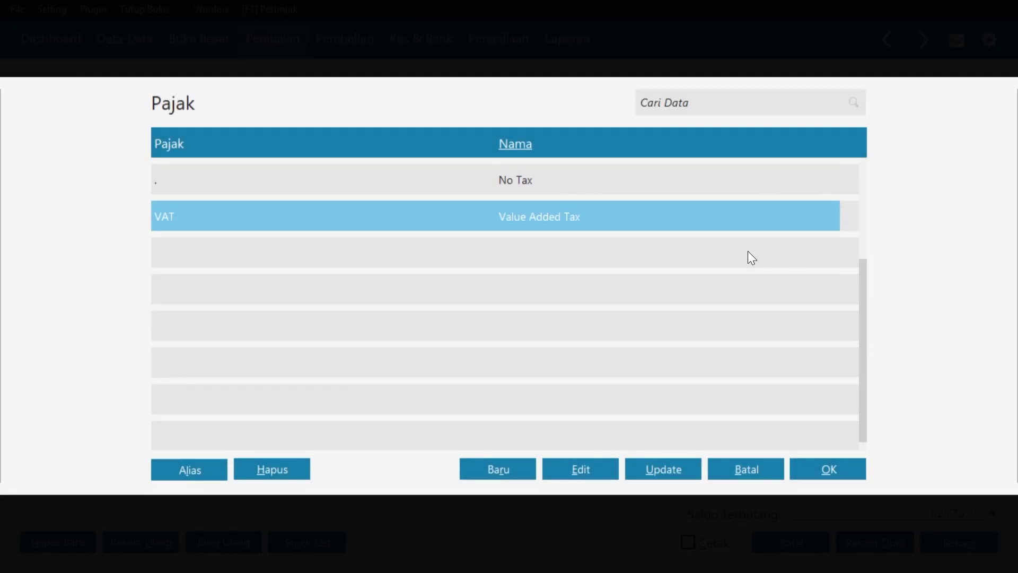
{"action": "left_click", "coordinate": [828, 470]}
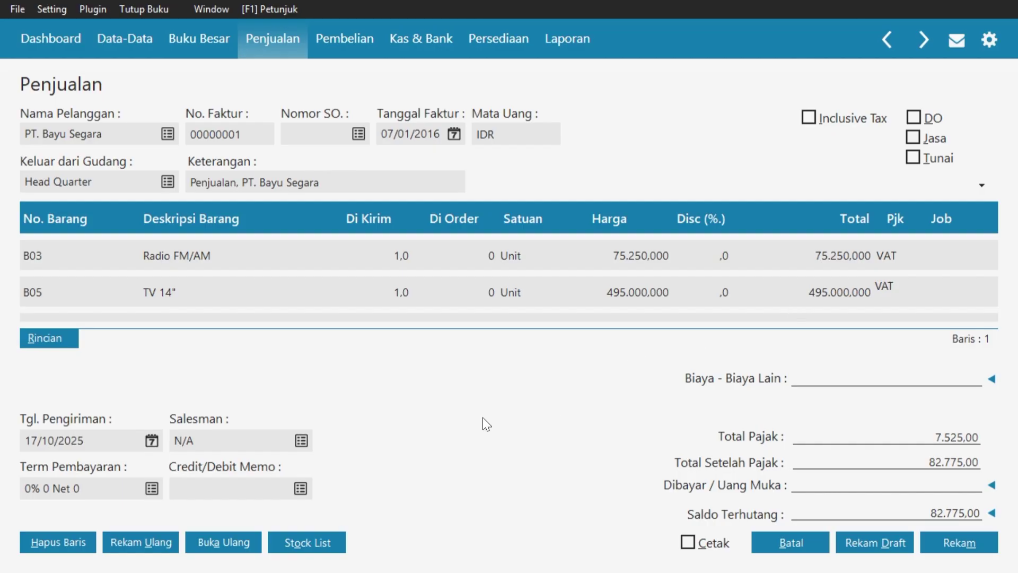
- Complete the sales invoice with the listed employee as salesman, payment term 2% 10 Net 30 and a 100.000,000 down payment, and record it
{"action": "left_click", "coordinate": [300, 441]}
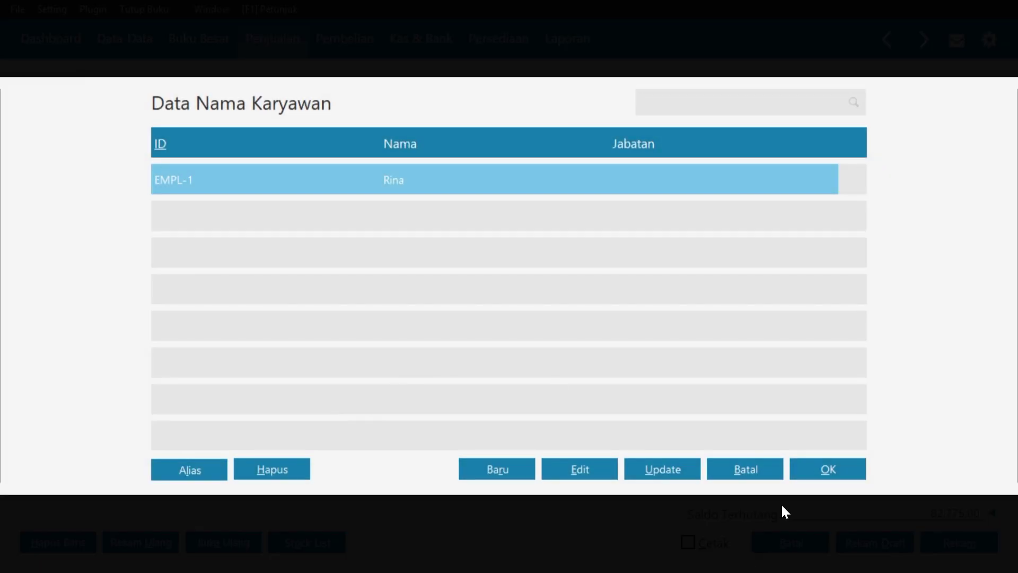
{"action": "left_click", "coordinate": [829, 472]}
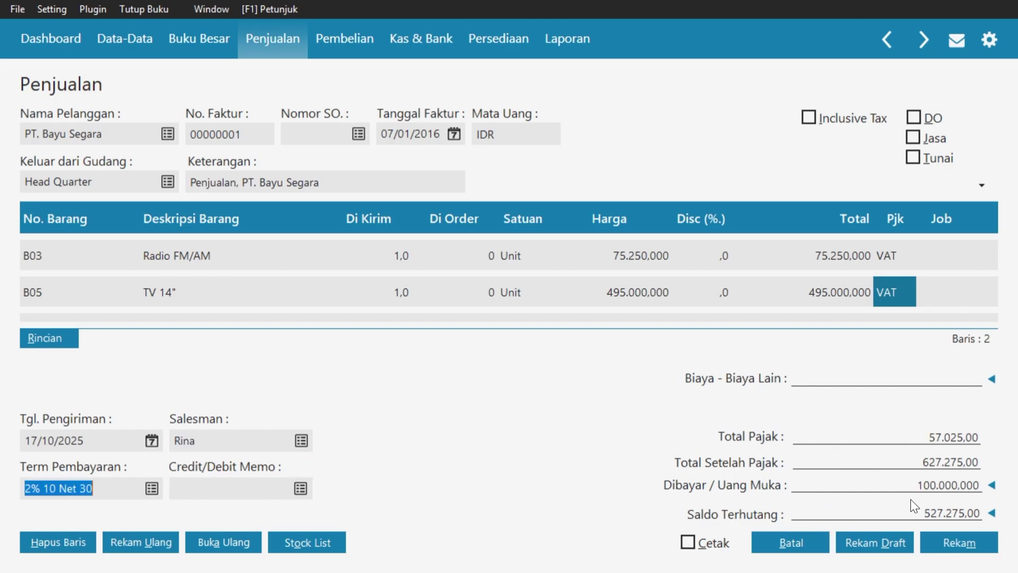
{"action": "left_click", "coordinate": [954, 542]}
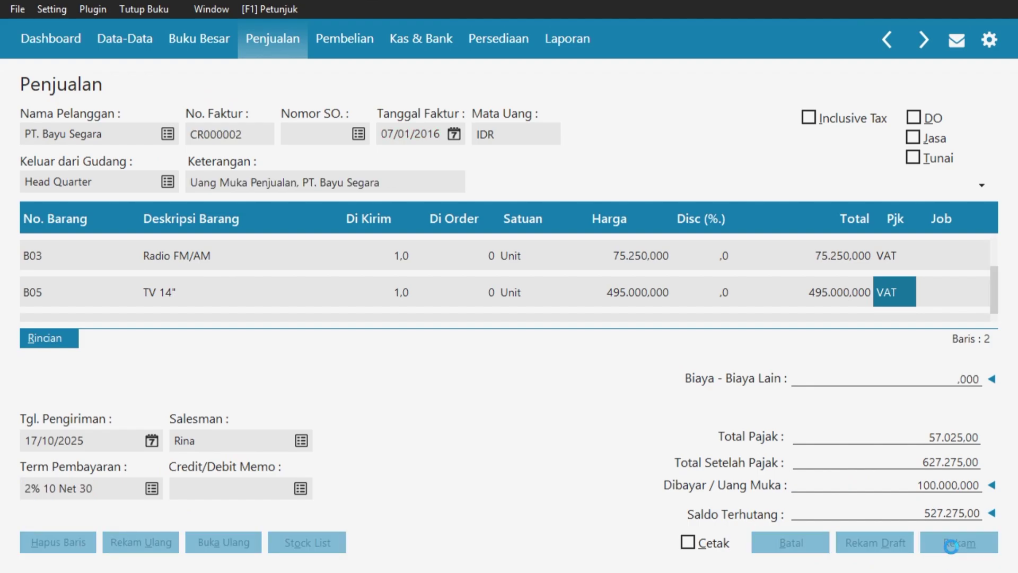
{"action": "left_click", "coordinate": [820, 542]}
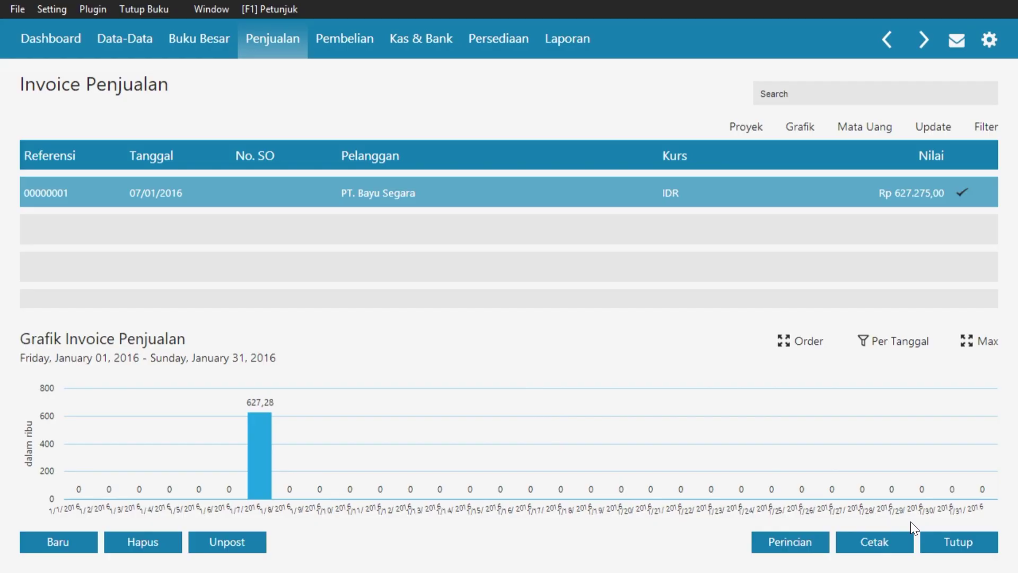
- Close the sales invoice list and start a new purchase invoice in the goods receipt list
{"action": "left_click", "coordinate": [946, 541]}
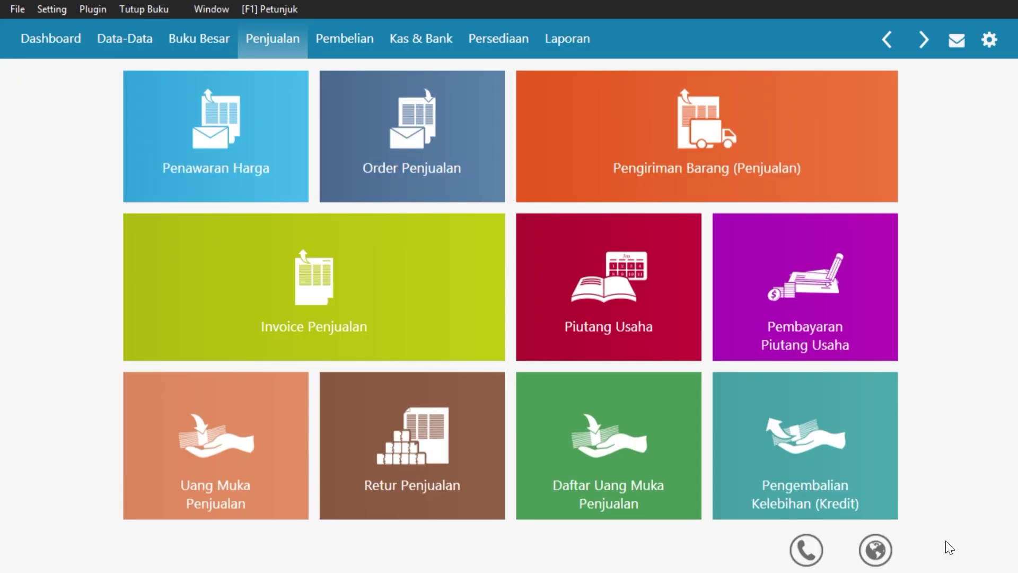
{"action": "left_click", "coordinate": [358, 46]}
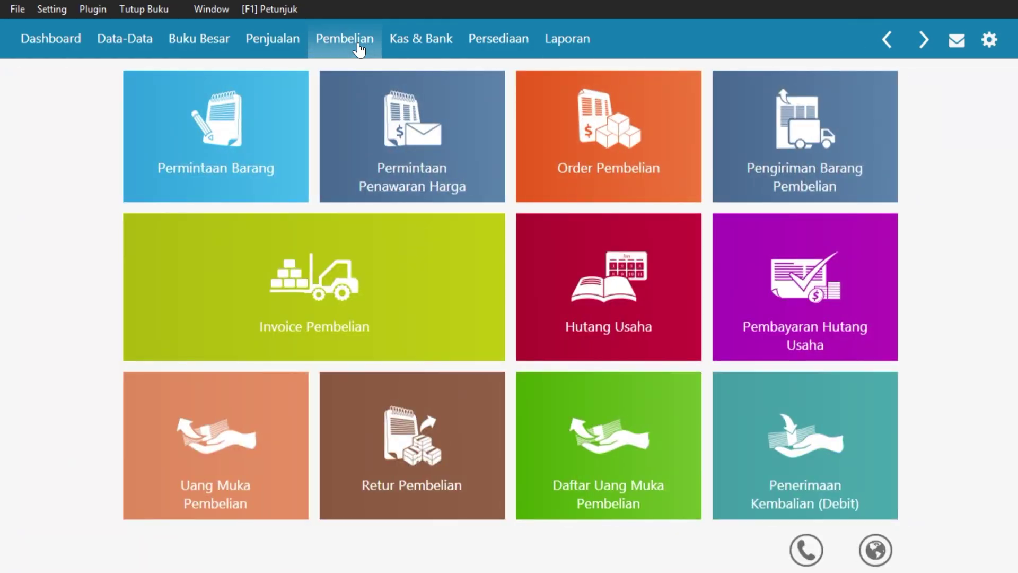
{"action": "mouse_move", "coordinate": [790, 267]}
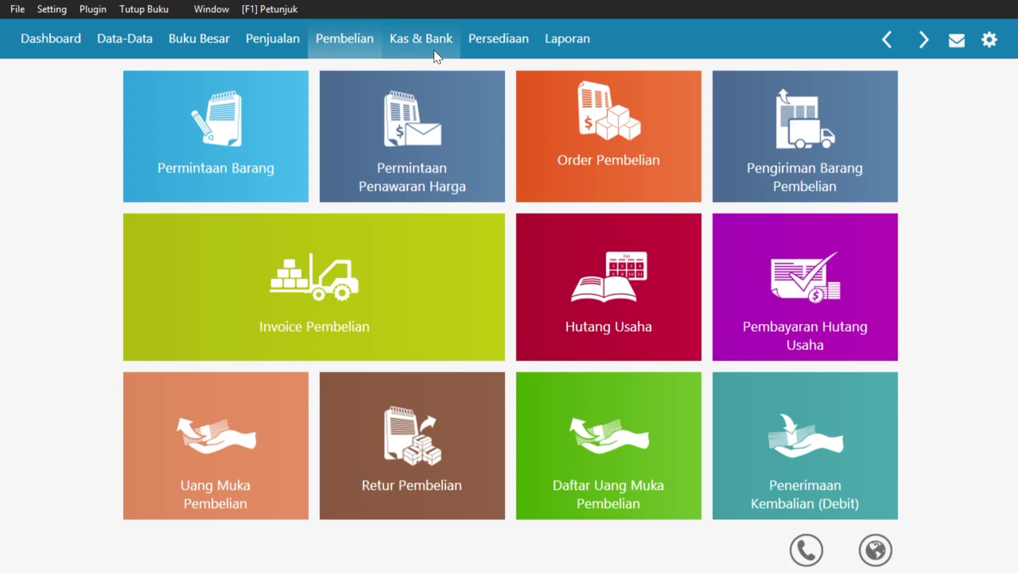
{"action": "left_click", "coordinate": [340, 274]}
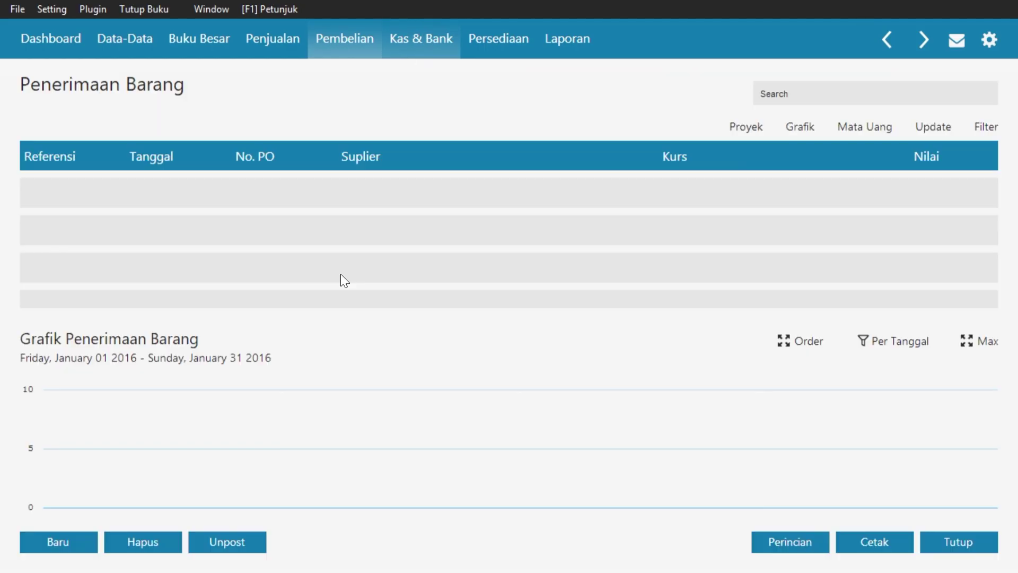
{"action": "left_click", "coordinate": [74, 539]}
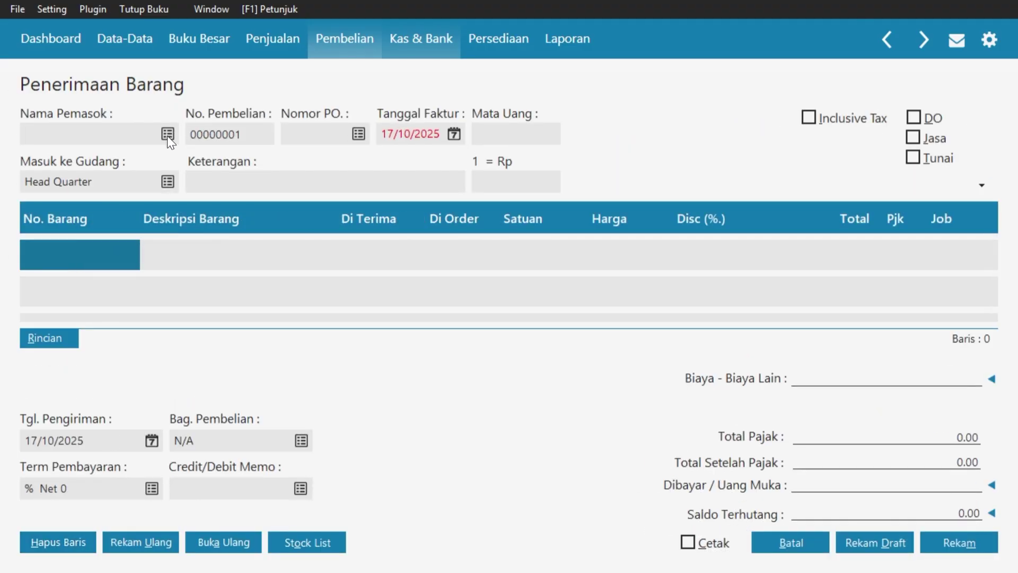
- Create the vendor PT. Lancar Jaya and choose it as the supplier on the purchase invoice
{"action": "left_click", "coordinate": [166, 135]}
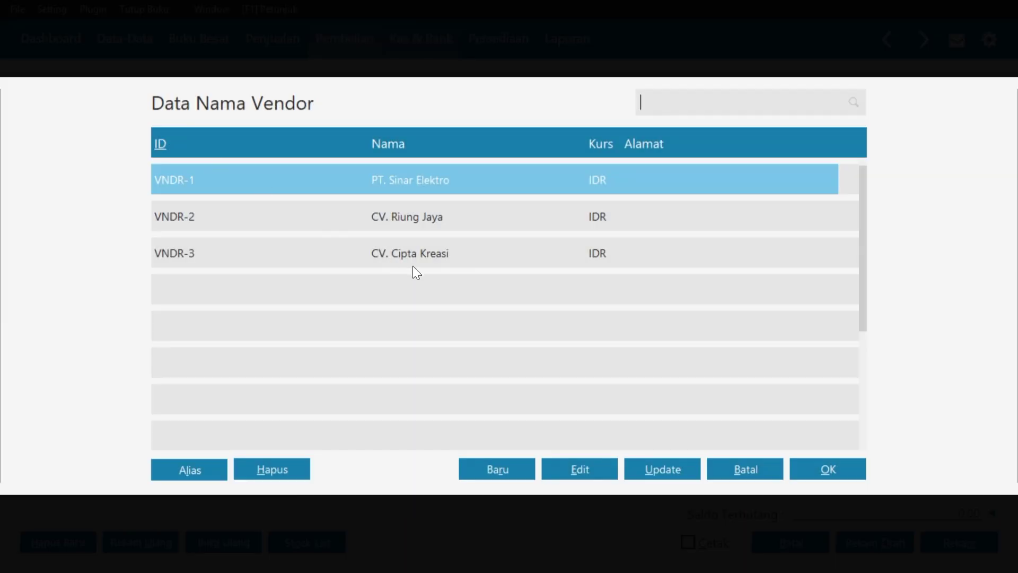
{"action": "left_click", "coordinate": [514, 468]}
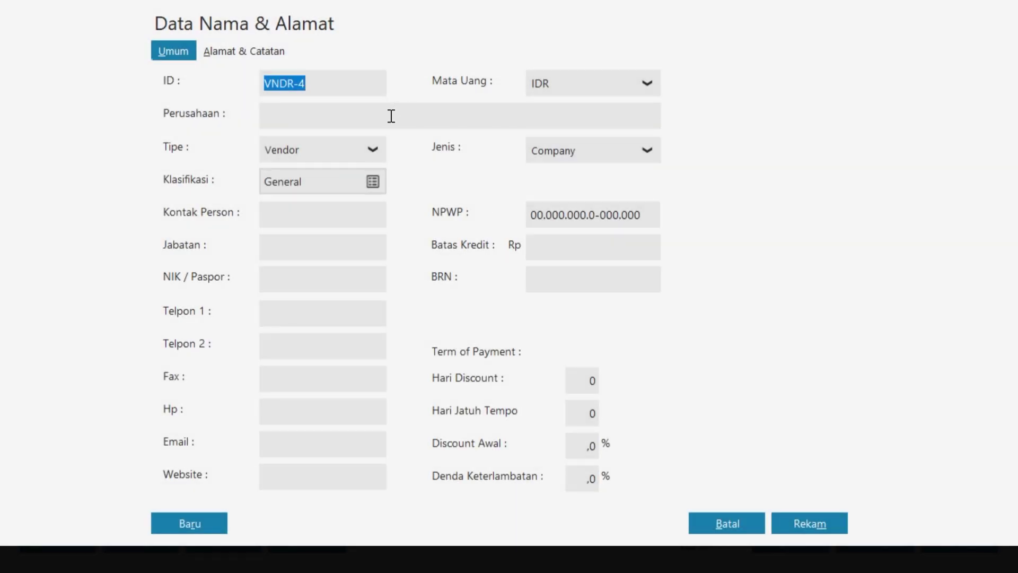
{"action": "left_click", "coordinate": [391, 117]}
{"action": "type", "text": "PT"}
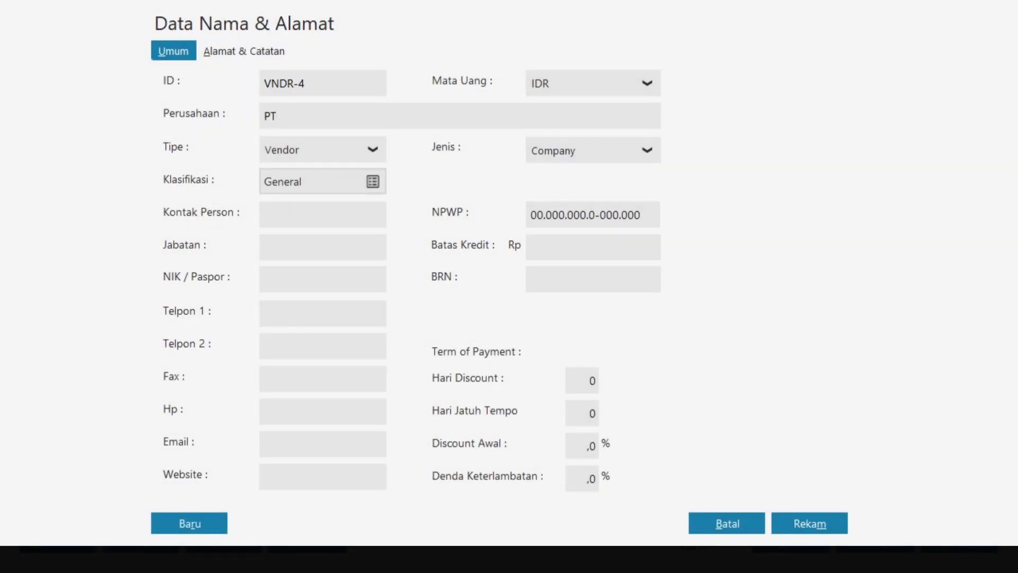
{"action": "type", "text": ". Lancar Jaya"}
{"action": "left_click", "coordinate": [806, 528]}
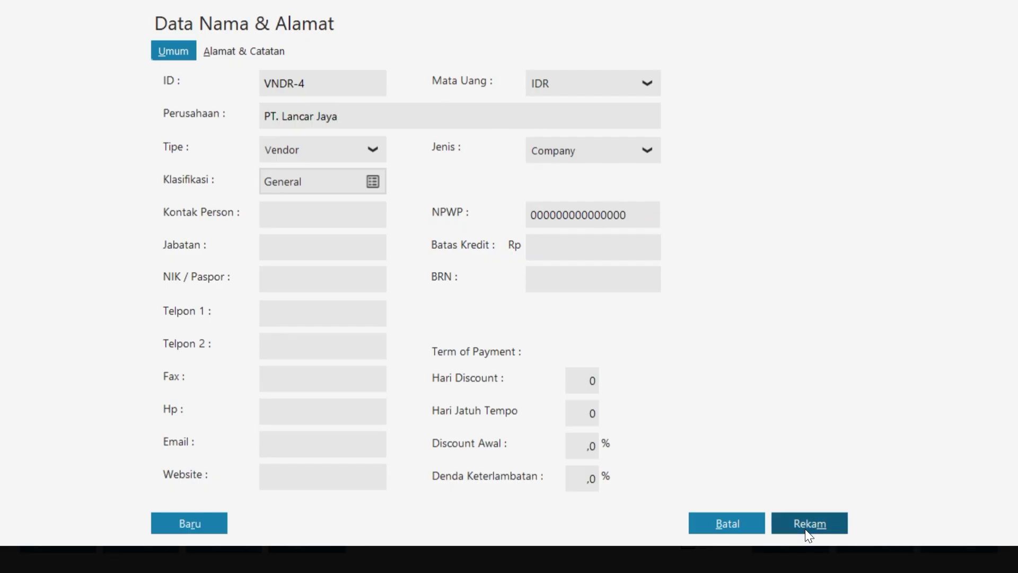
{"action": "left_click", "coordinate": [763, 373]}
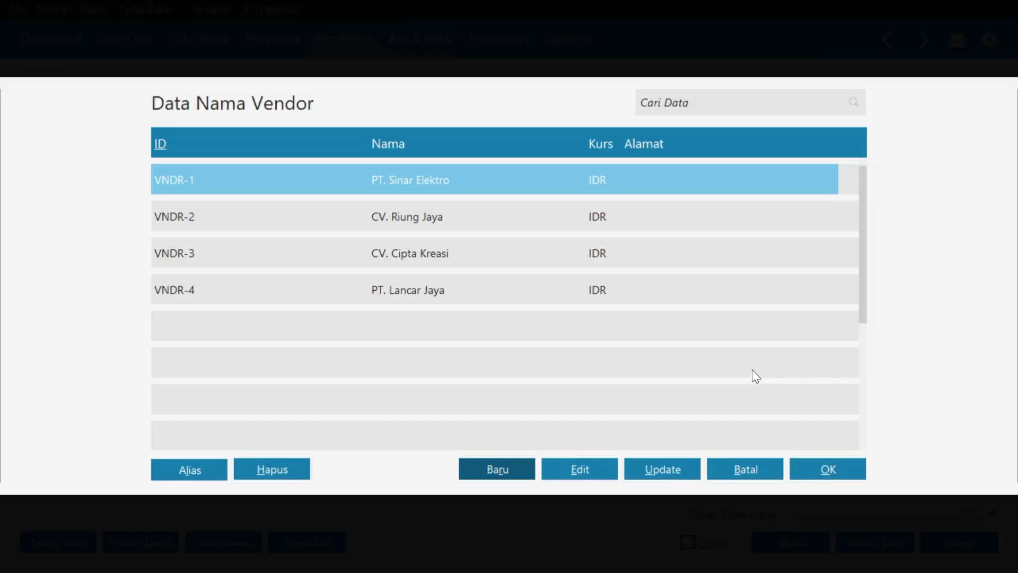
{"action": "left_click", "coordinate": [612, 289]}
{"action": "left_click", "coordinate": [805, 468]}
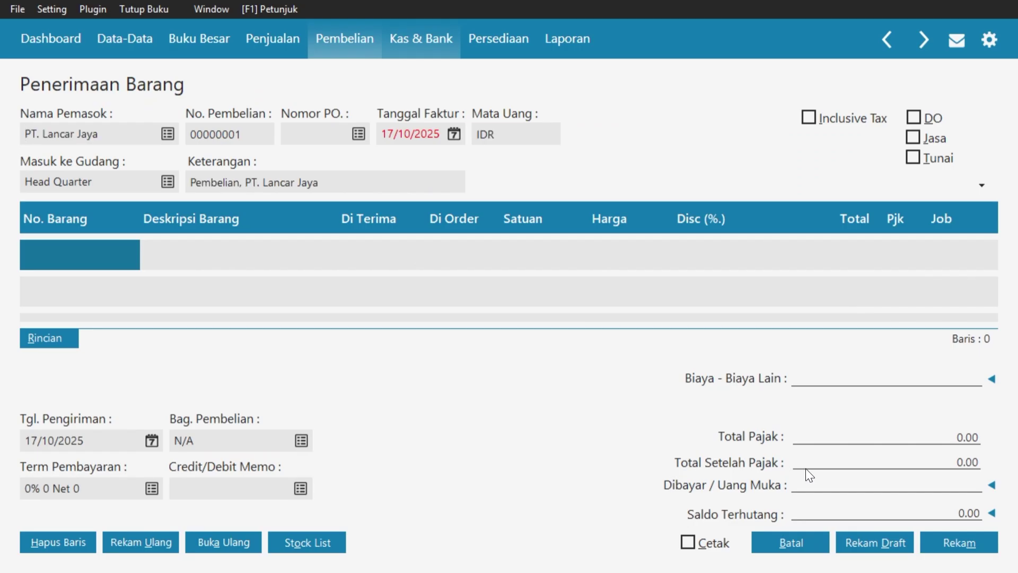
- Set the purchase invoice date to 11/01/2016, starting from the first day of the accounting period
{"action": "left_click", "coordinate": [454, 136]}
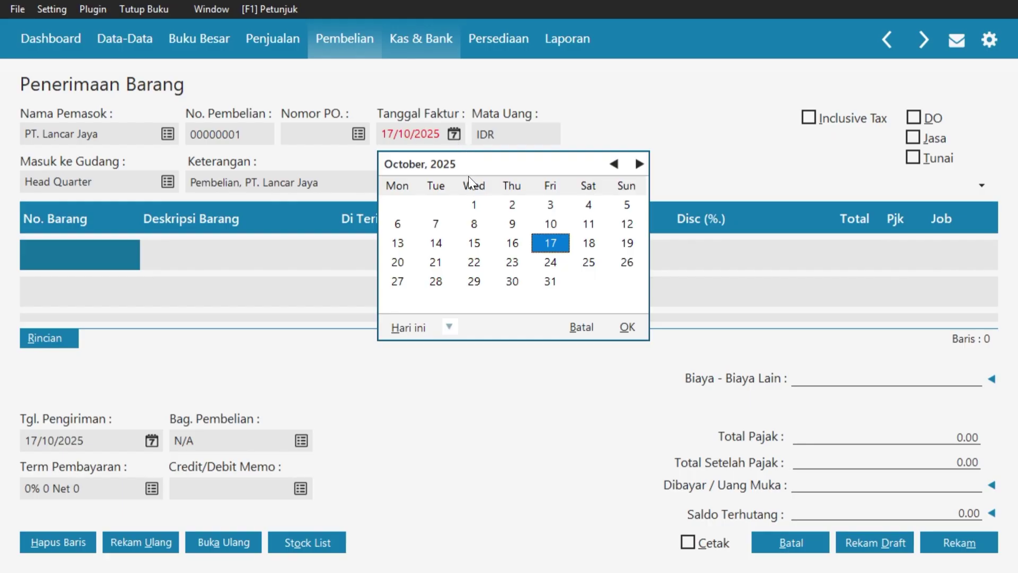
{"action": "left_click", "coordinate": [446, 327]}
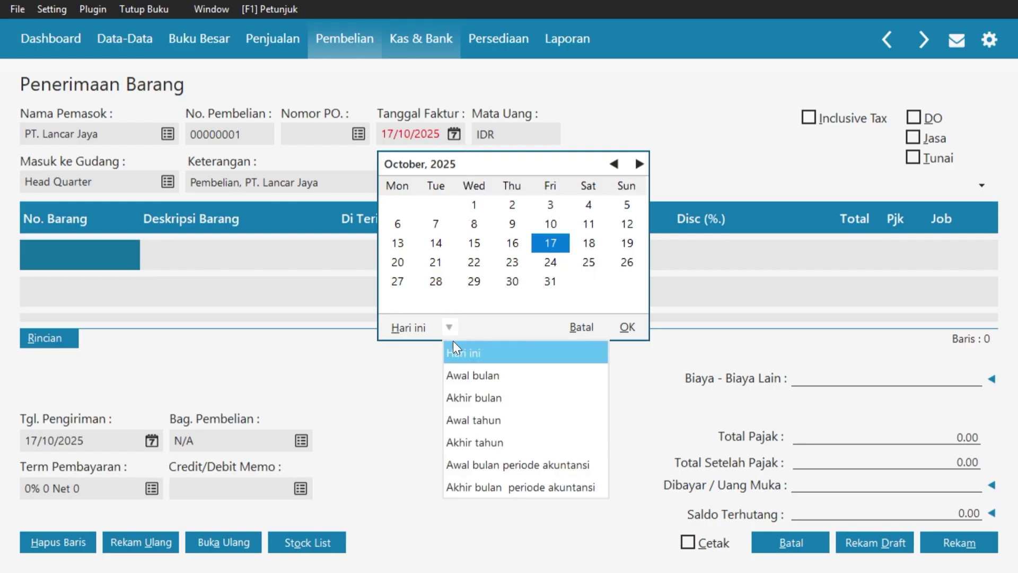
{"action": "left_click", "coordinate": [487, 462]}
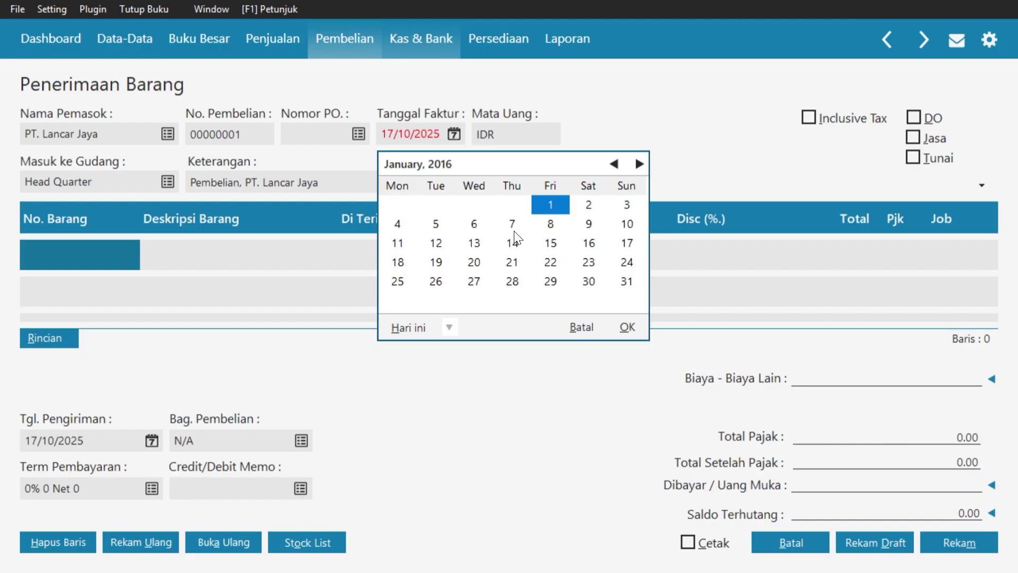
{"action": "left_click", "coordinate": [398, 243]}
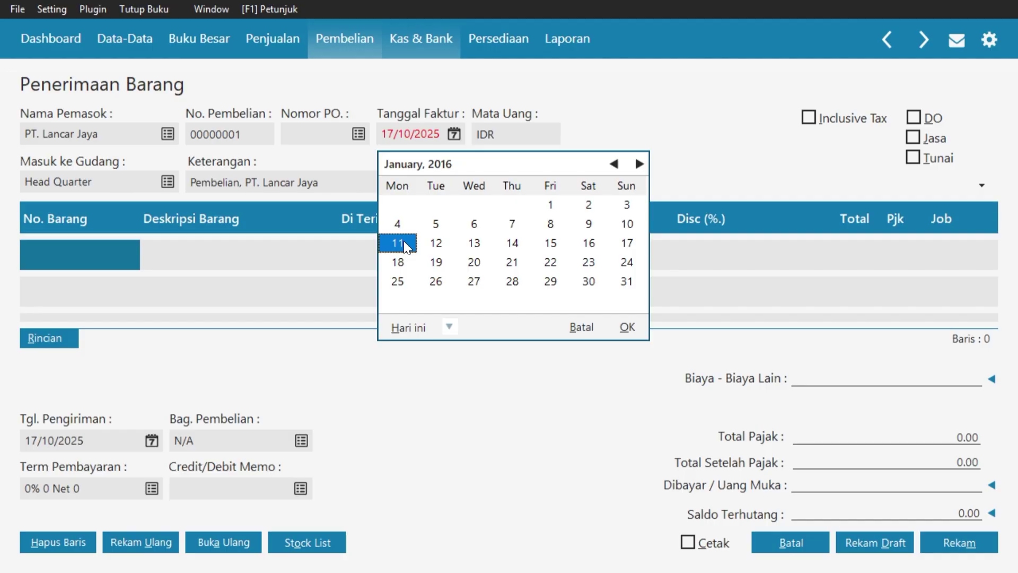
{"action": "left_click", "coordinate": [628, 326]}
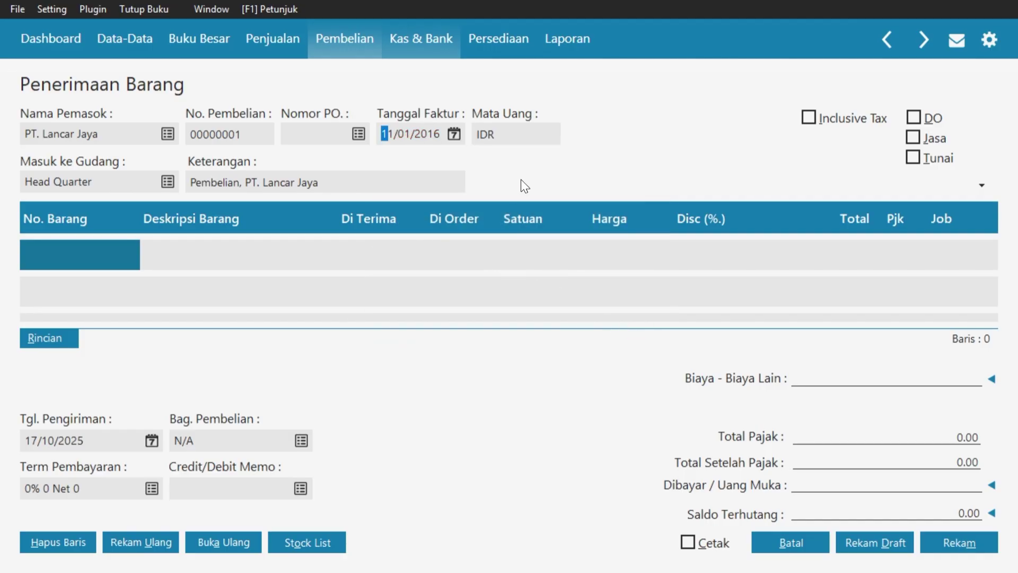
- Add item B01, Kipas Angin, to the purchase invoice with a received quantity of 10
{"action": "double_click", "coordinate": [103, 259]}
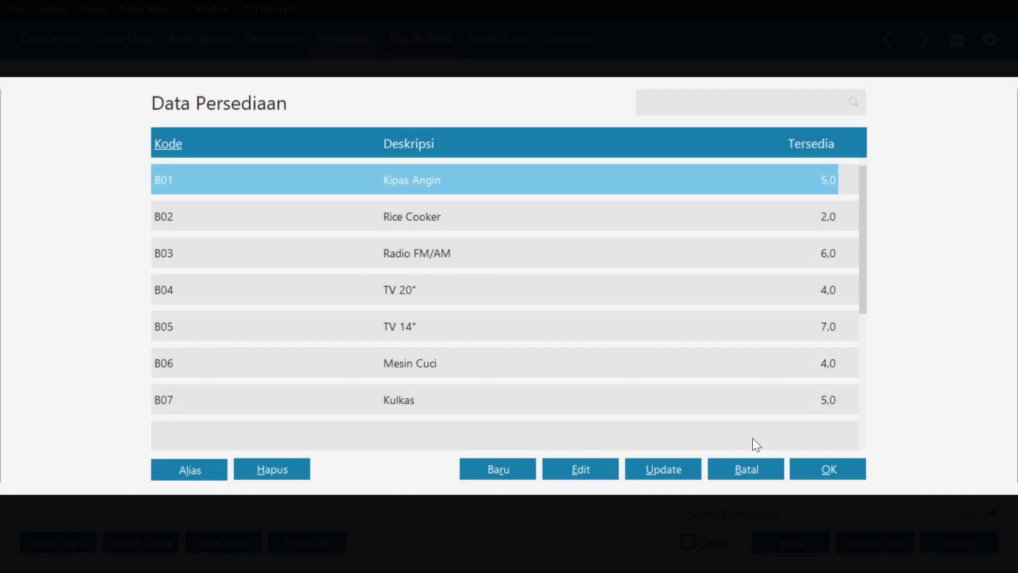
{"action": "left_click", "coordinate": [809, 469]}
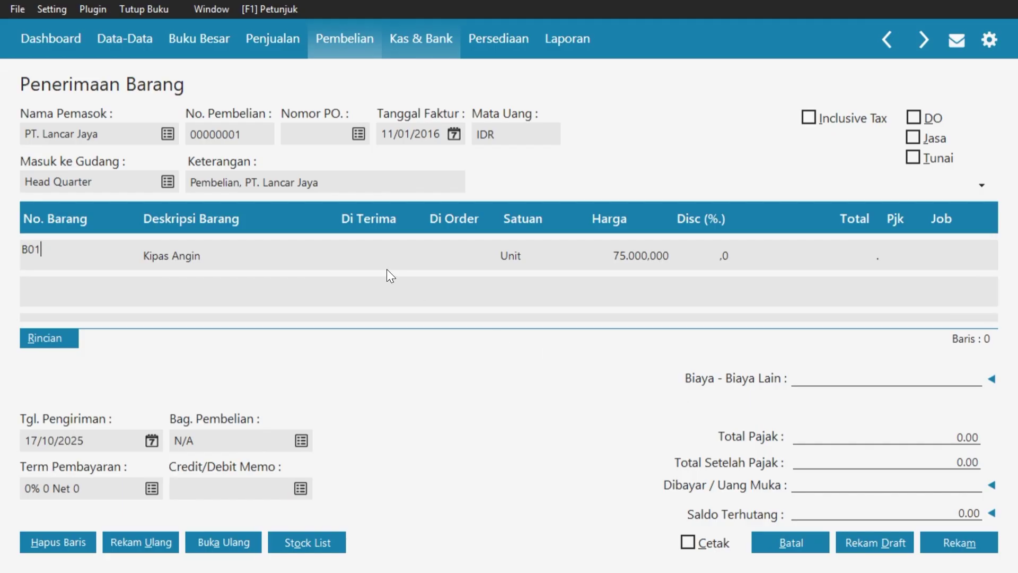
{"action": "left_click", "coordinate": [370, 246]}
{"action": "type", "text": "10"}
- Set the unit price of the Kipas Angin line to 73.000 on the purchase invoice
{"action": "left_click", "coordinate": [629, 254]}
{"action": "left_click", "coordinate": [626, 254]}
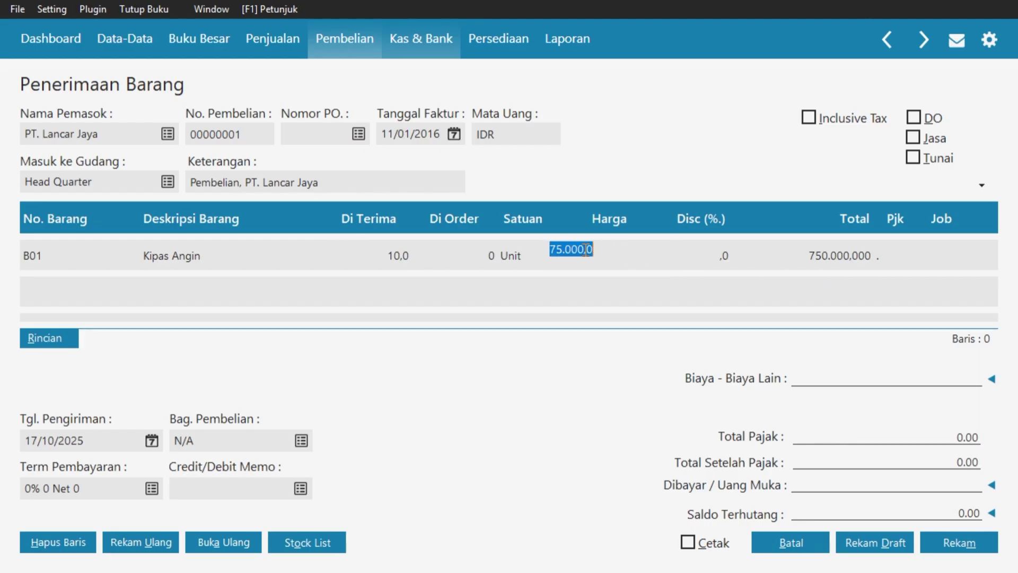
{"action": "left_click", "coordinate": [563, 249]}
{"action": "double_click", "coordinate": [562, 249]}
{"action": "left_click", "coordinate": [562, 248]}
{"action": "key", "text": "BackSpace"}
{"action": "type", "text": "3"}
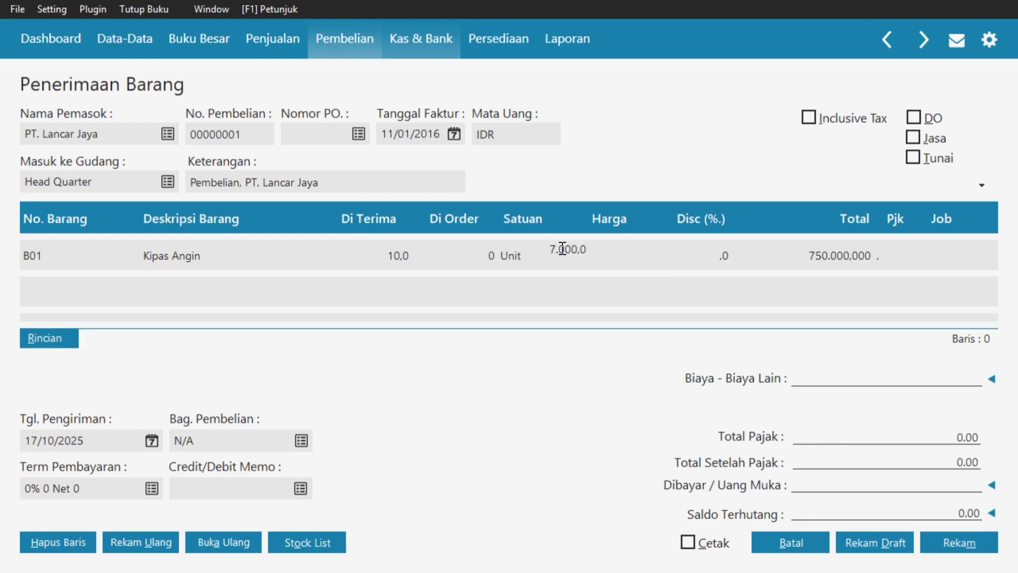
{"action": "left_click", "coordinate": [898, 245]}
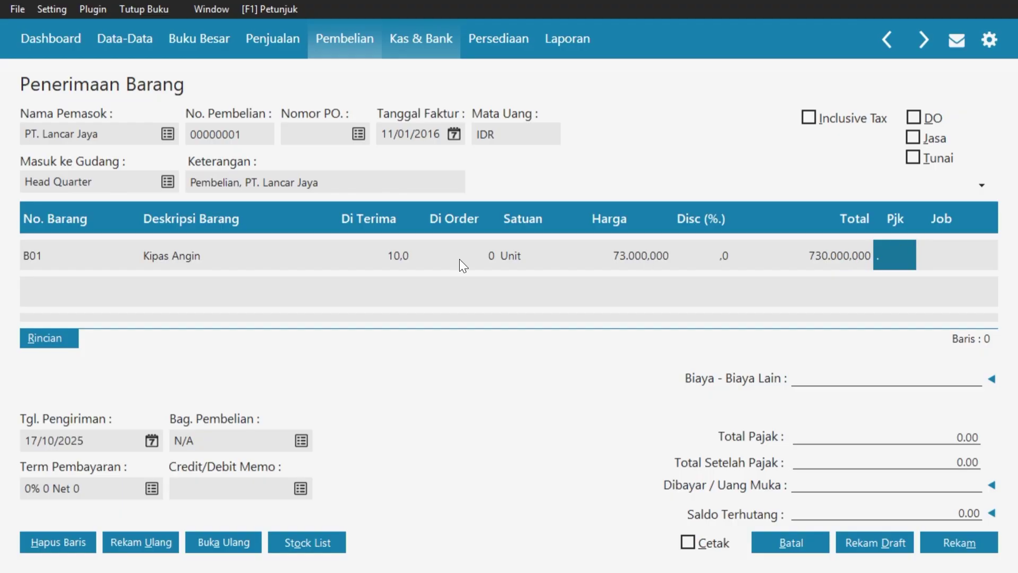
- Add item B02, Rice Cooker, on a new invoice line with a received quantity of 10
{"action": "left_click", "coordinate": [65, 253]}
{"action": "key", "text": "Down"}
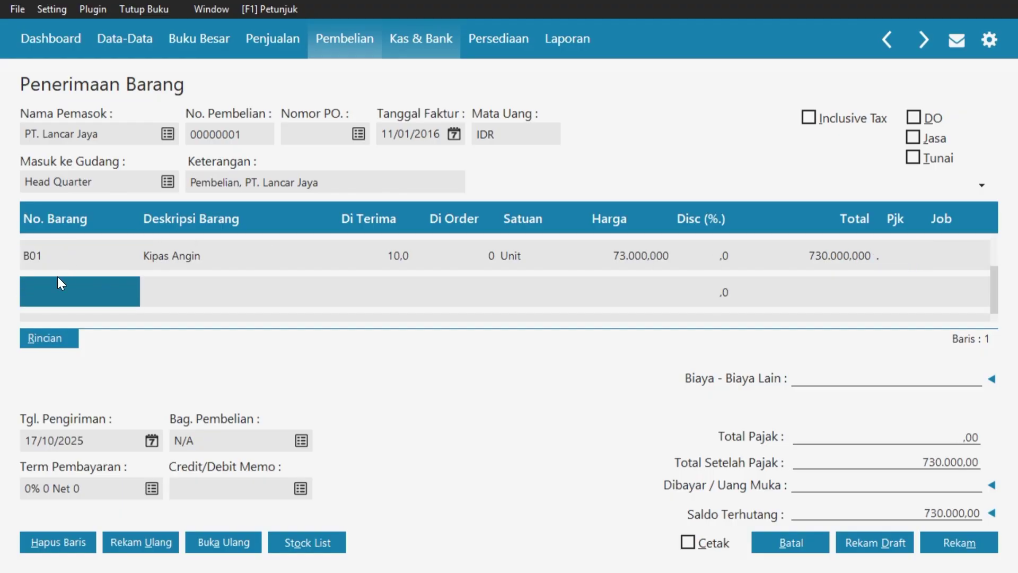
{"action": "double_click", "coordinate": [58, 277]}
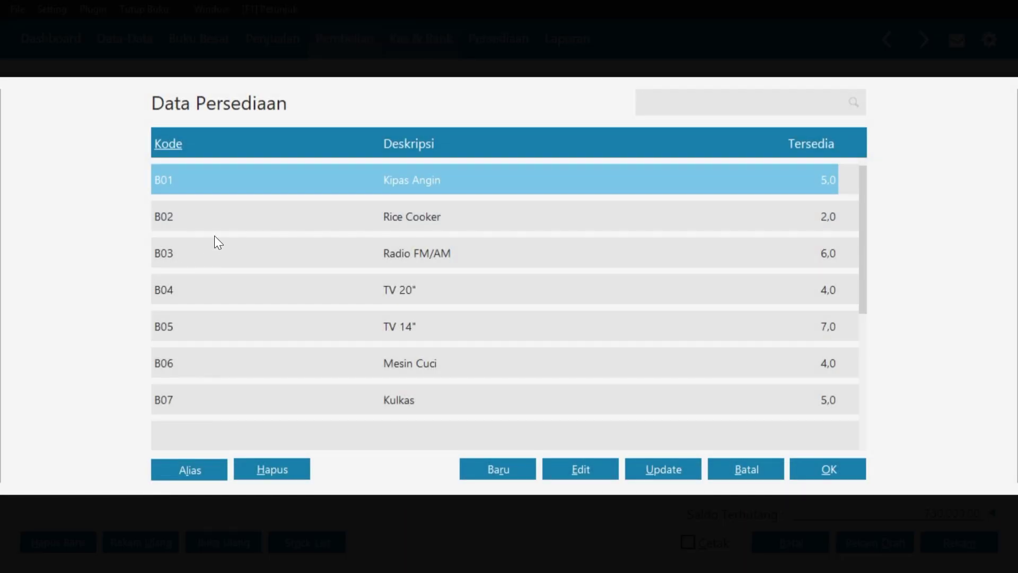
{"action": "left_click", "coordinate": [289, 227]}
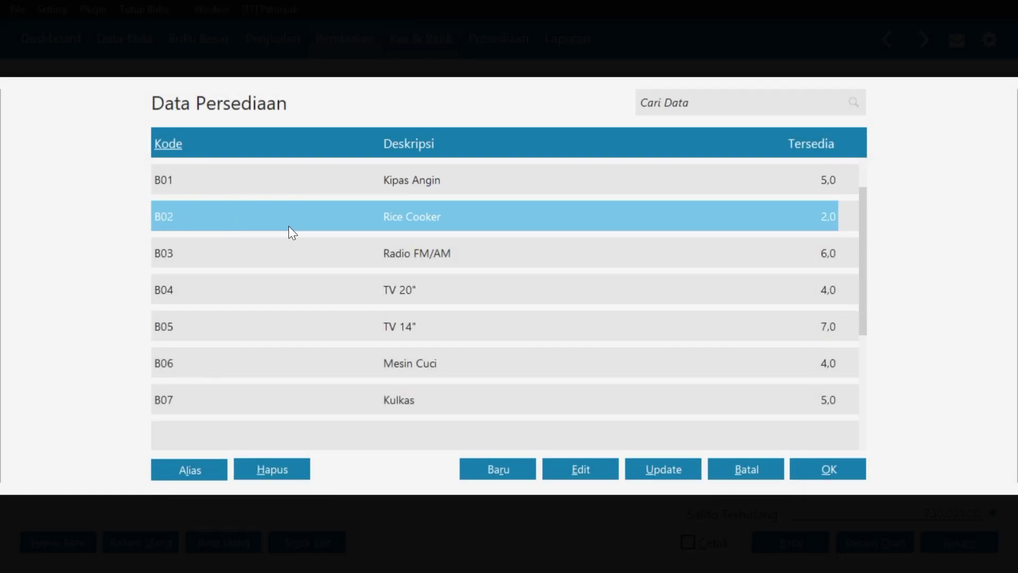
{"action": "left_click", "coordinate": [843, 467]}
{"action": "left_click", "coordinate": [370, 297]}
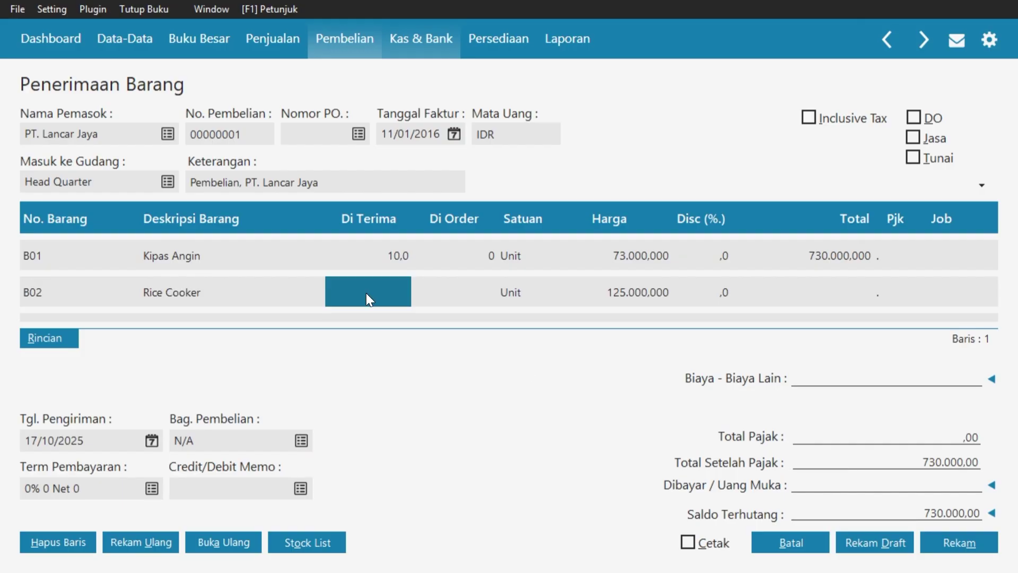
{"action": "left_click", "coordinate": [370, 298]}
{"action": "type", "text": "10"}
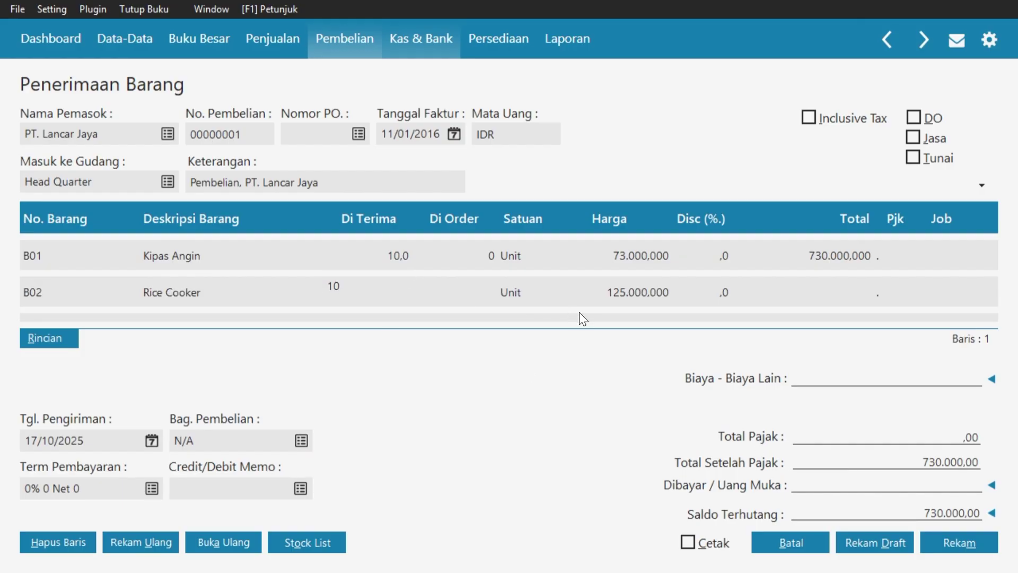
- Set the unit price of the Rice Cooker line to 121.000
{"action": "left_click", "coordinate": [624, 295]}
{"action": "left_click", "coordinate": [620, 291]}
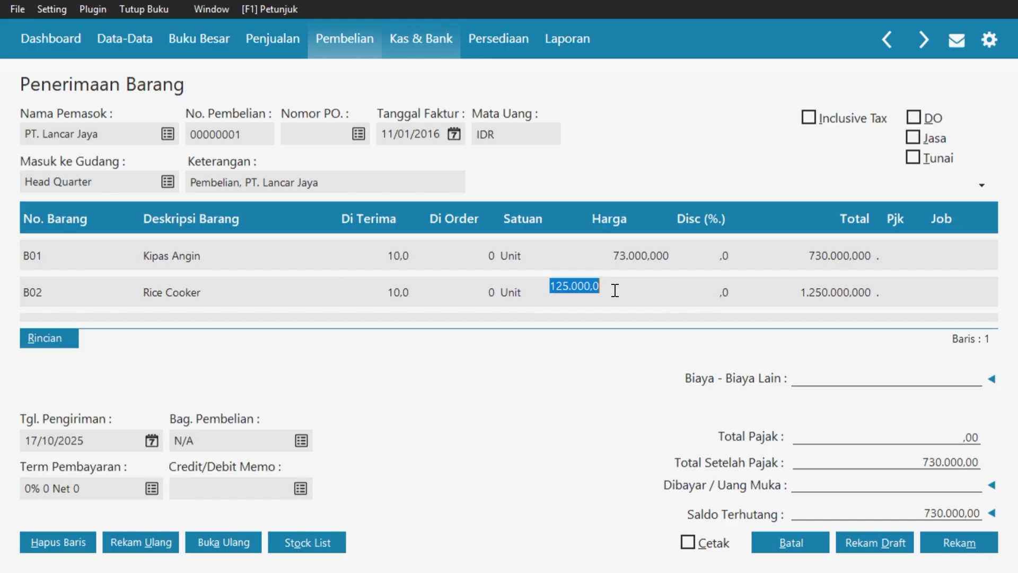
{"action": "left_click", "coordinate": [569, 286]}
{"action": "key", "text": "BackSpace"}
{"action": "type", "text": "1"}
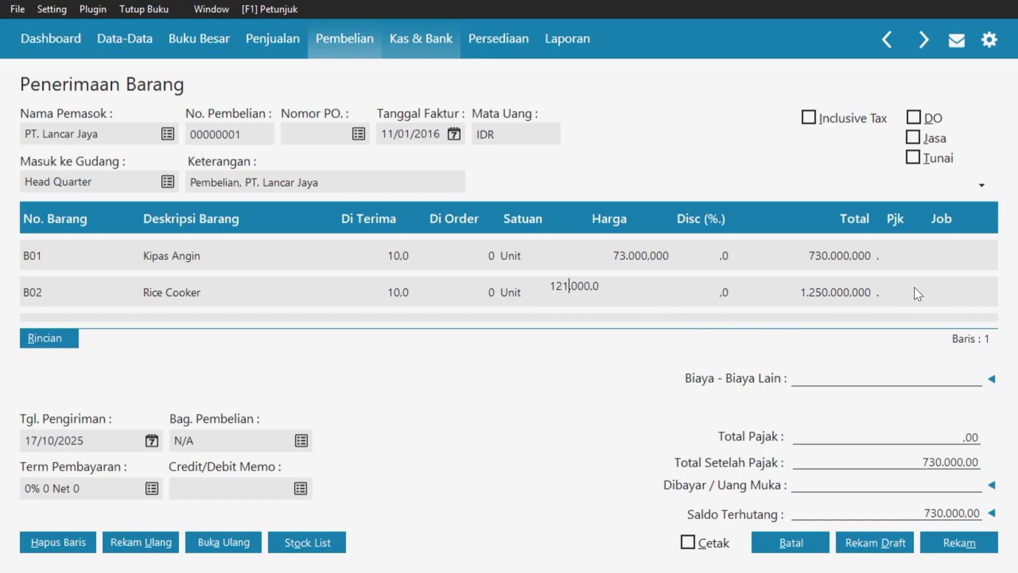
{"action": "left_click", "coordinate": [100, 291]}
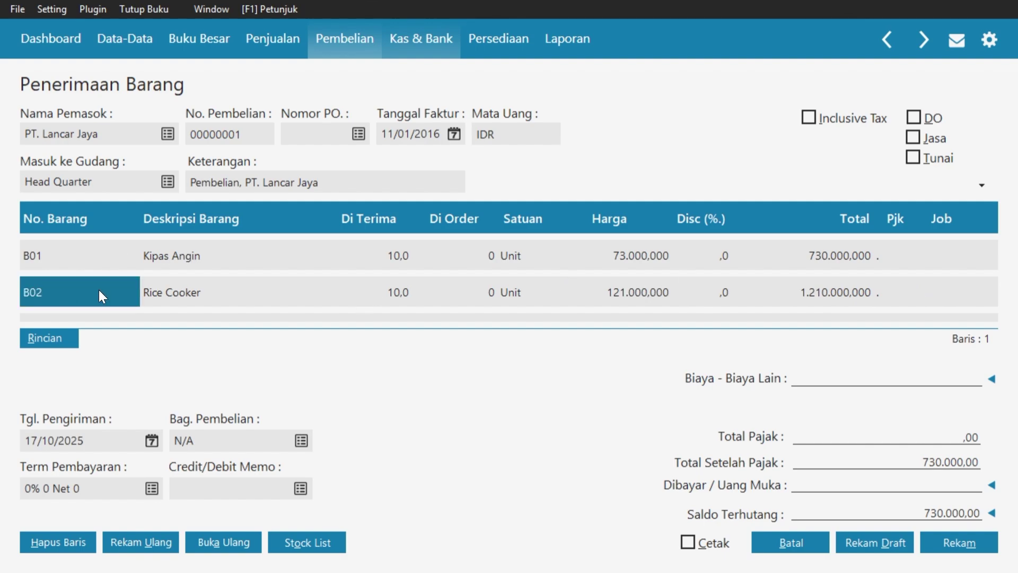
- Add item B03, Radio FM/AM, on a new invoice line with a received quantity of 5
{"action": "key", "text": "Down"}
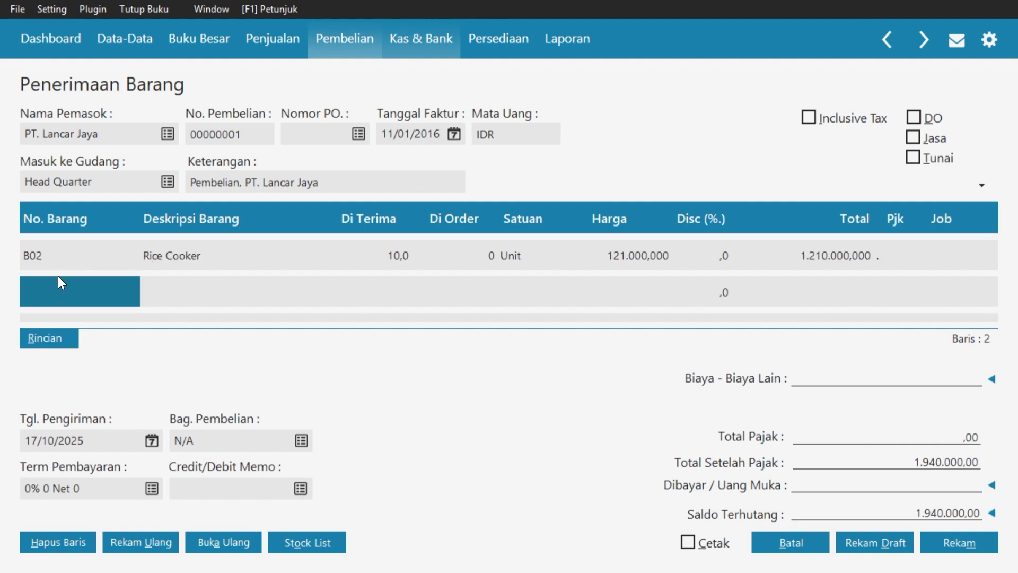
{"action": "double_click", "coordinate": [50, 291]}
{"action": "left_click", "coordinate": [260, 257]}
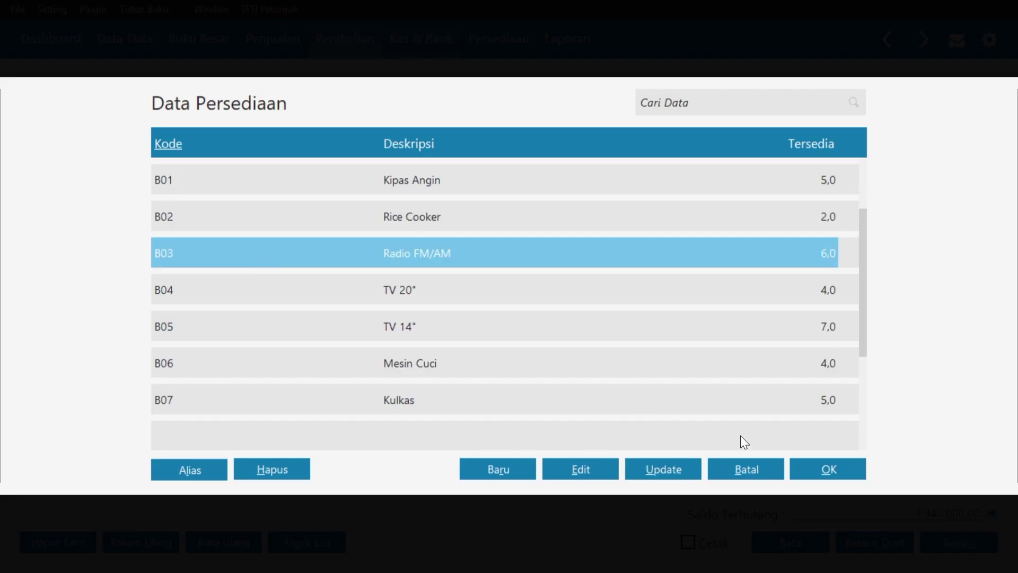
{"action": "left_click", "coordinate": [812, 470]}
{"action": "left_click", "coordinate": [391, 301]}
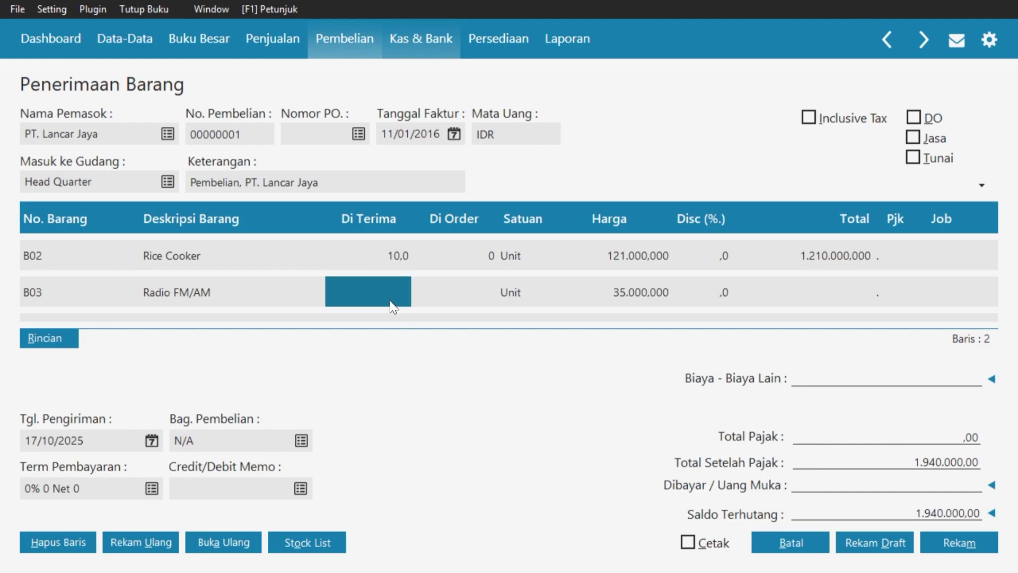
{"action": "type", "text": "5"}
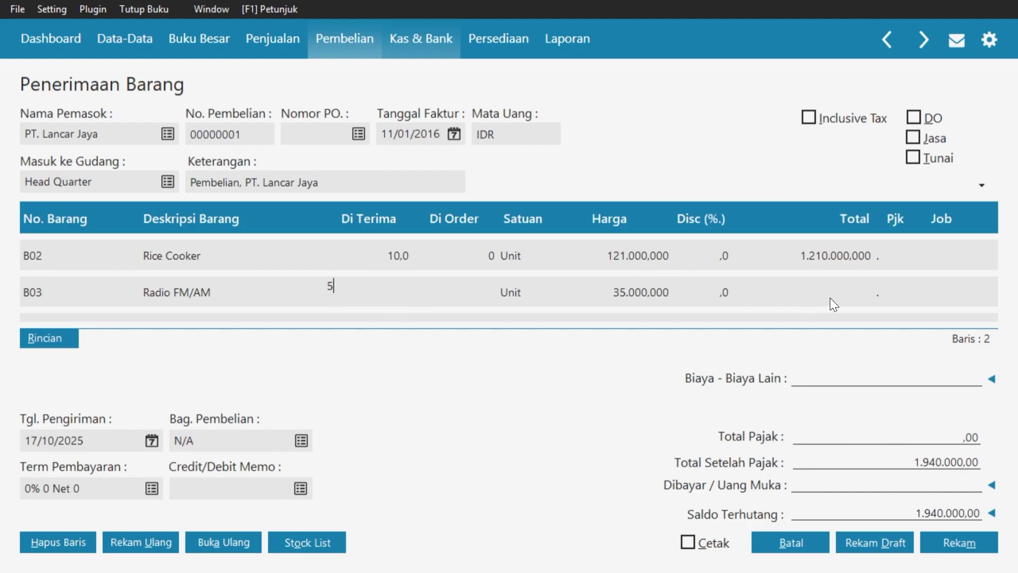
{"action": "left_click", "coordinate": [829, 298]}
- Set the unit price of the Radio FM/AM line to 65.000
{"action": "left_click", "coordinate": [615, 293]}
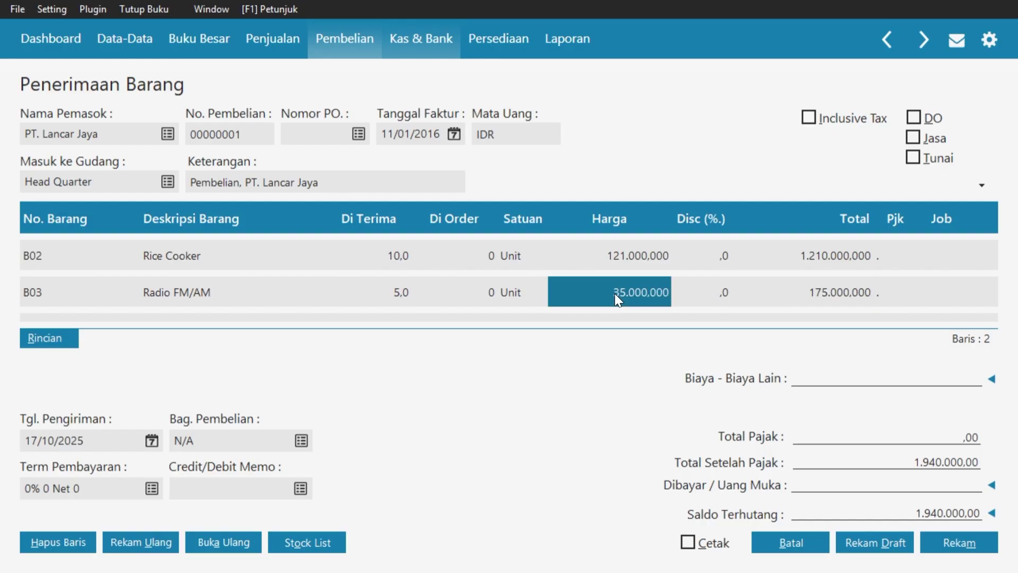
{"action": "left_click", "coordinate": [615, 294]}
{"action": "left_click", "coordinate": [557, 285]}
{"action": "key", "text": "BackSpace"}
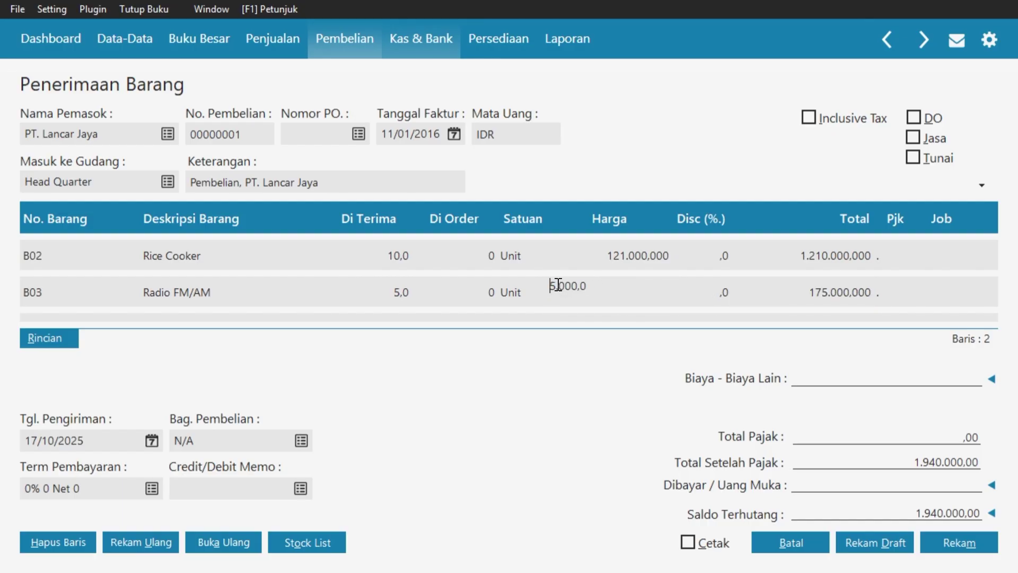
{"action": "type", "text": "6"}
{"action": "left_click", "coordinate": [909, 295]}
- Enter other costs (Biaya - Biaya Lain) of 100000 on the purchase invoice
{"action": "left_click", "coordinate": [908, 264]}
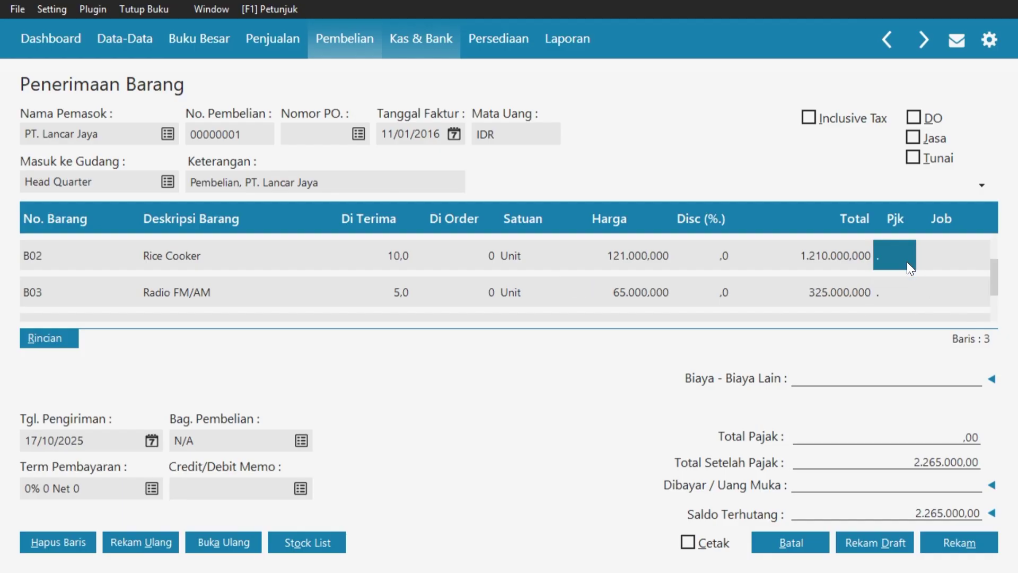
{"action": "left_click", "coordinate": [905, 298]}
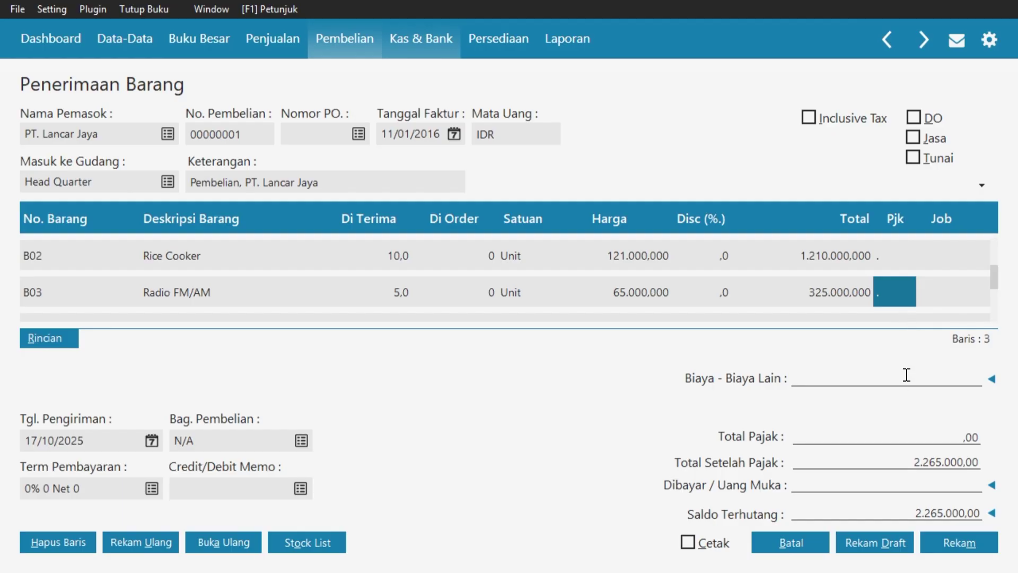
{"action": "left_click", "coordinate": [907, 375]}
{"action": "type", "text": "100000"}
- Set the payment terms to 10 discount days, 30 due days and a 2% early discount
{"action": "left_click", "coordinate": [151, 488]}
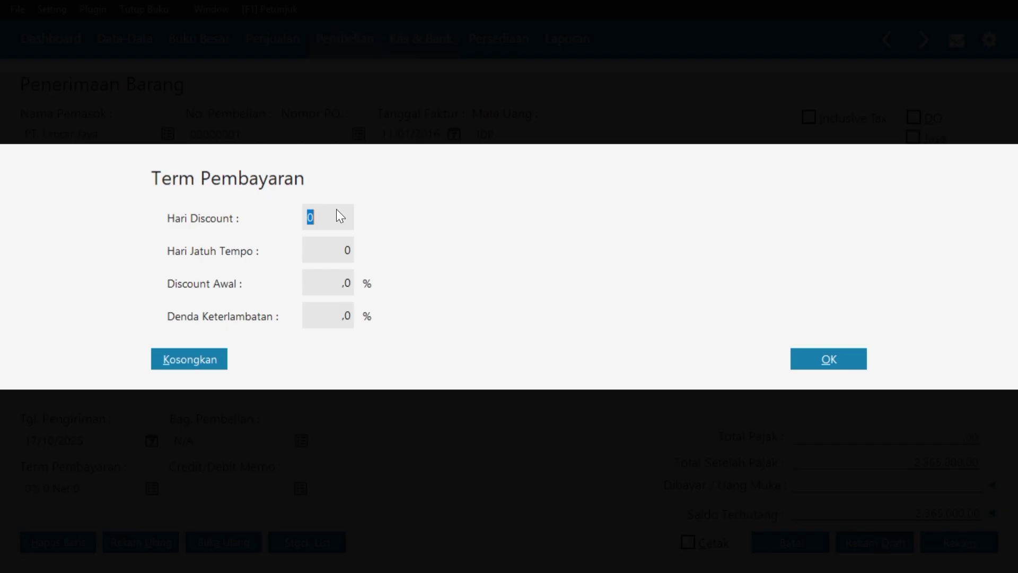
{"action": "type", "text": "10"}
{"action": "left_click", "coordinate": [321, 249]}
{"action": "type", "text": "30"}
{"action": "left_click", "coordinate": [318, 282]}
{"action": "type", "text": "2"}
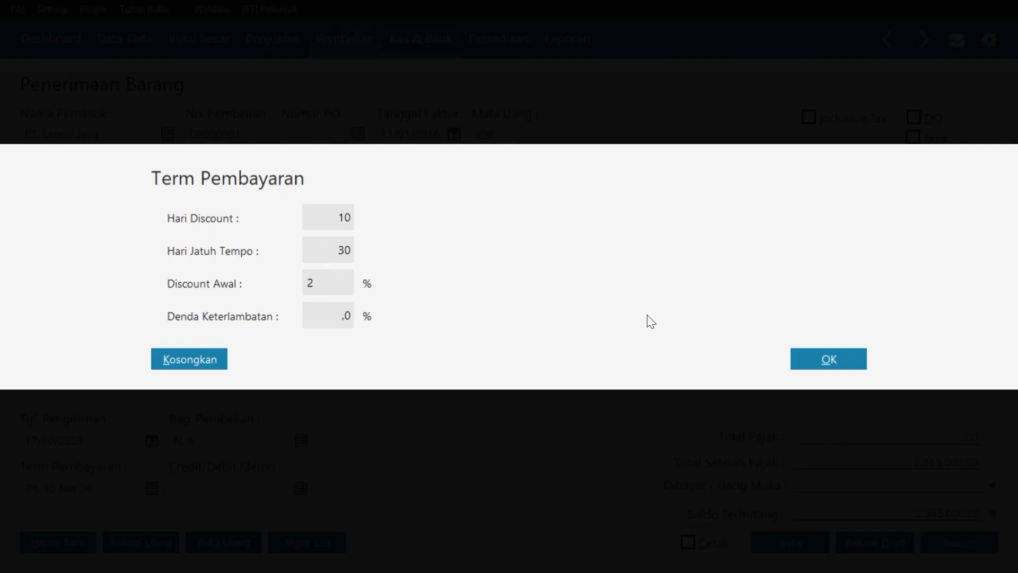
{"action": "left_click", "coordinate": [823, 358]}
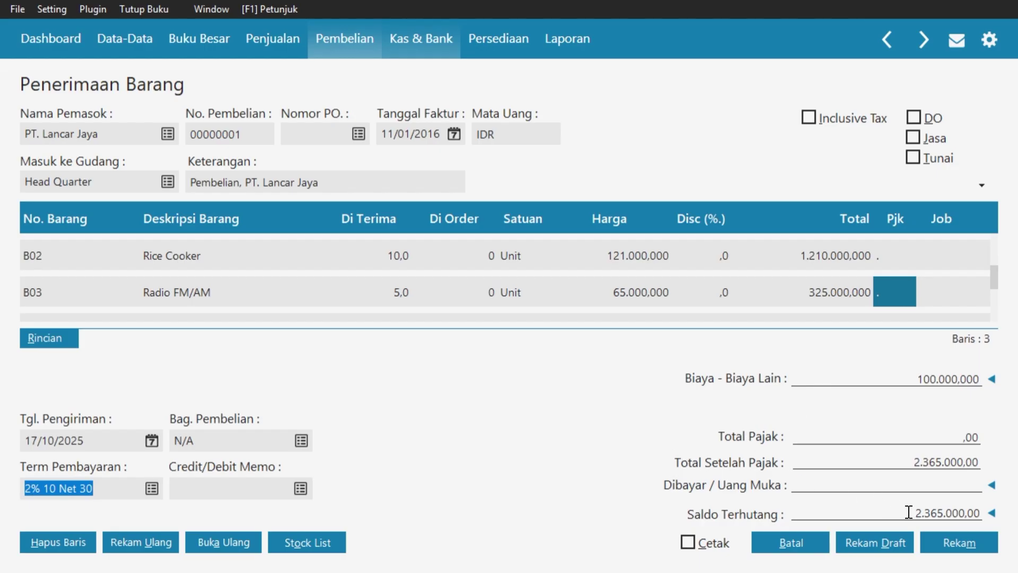
- Record the purchase invoice, then leave the blank entry form and the goods receipt list
{"action": "left_click", "coordinate": [947, 548]}
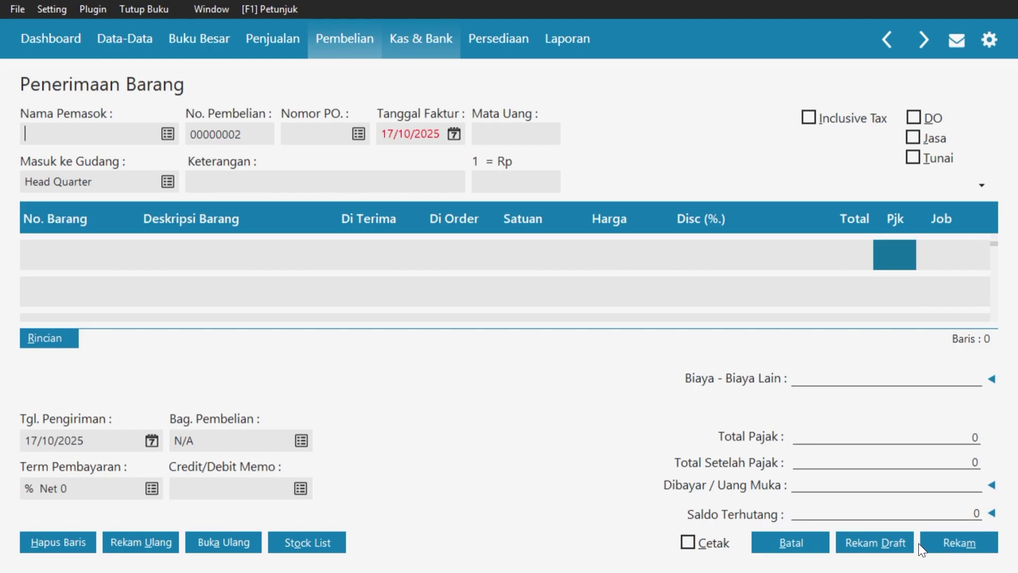
{"action": "left_click", "coordinate": [809, 542]}
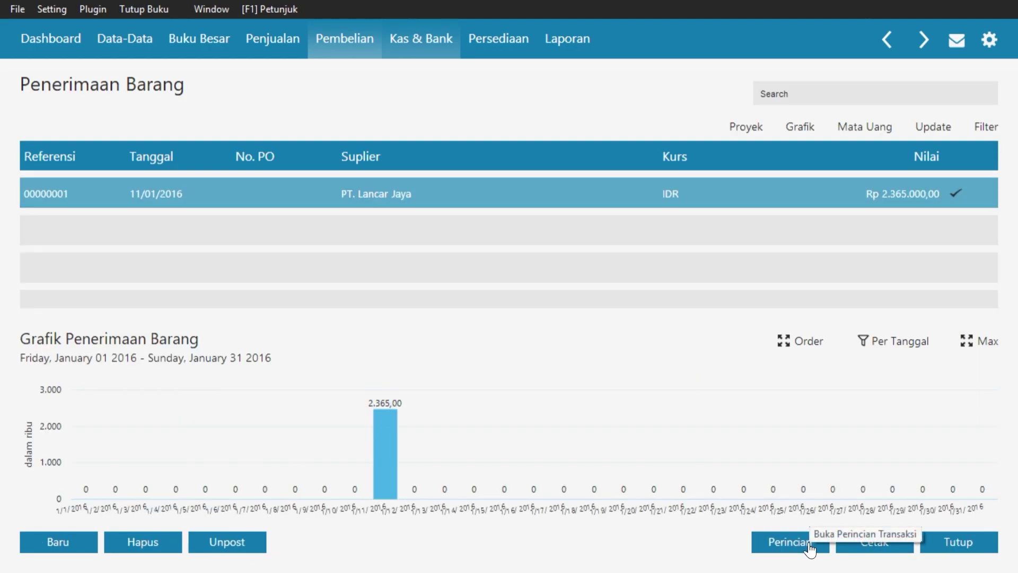
{"action": "left_click", "coordinate": [973, 541]}
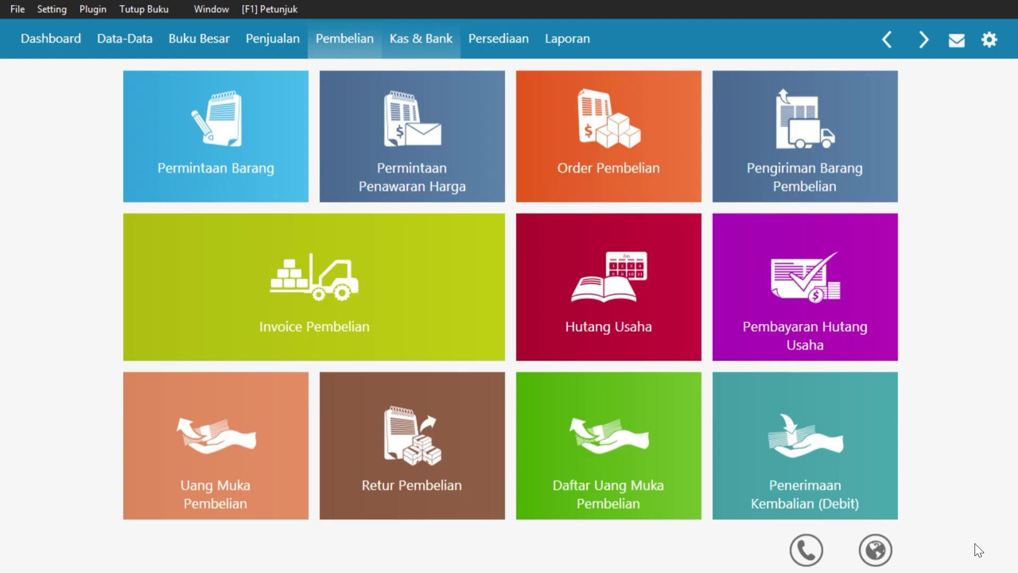
- Start a new cash disbursement (Kas Keluar) paid from the Kas account
{"action": "left_click", "coordinate": [412, 60]}
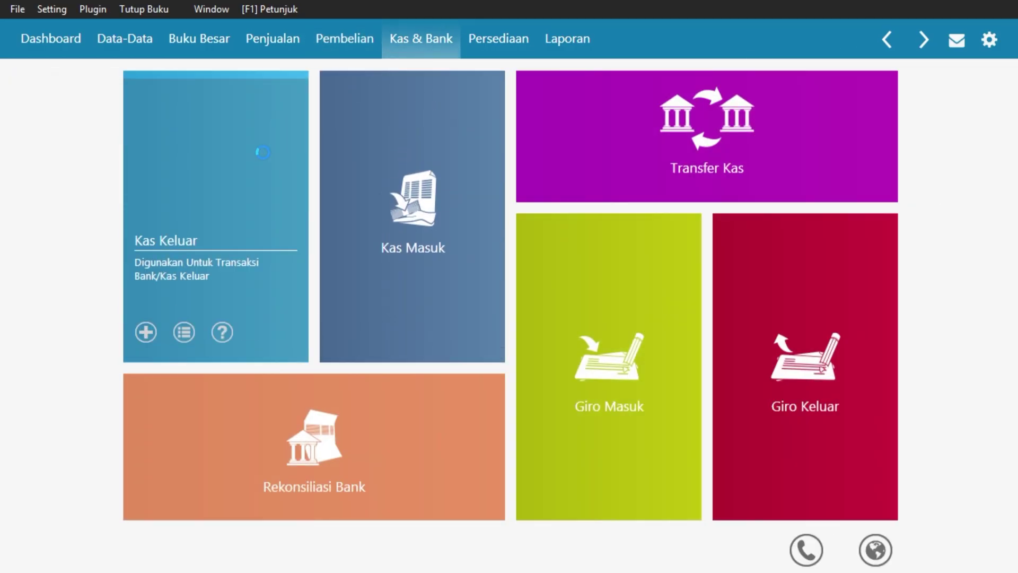
{"action": "left_click", "coordinate": [257, 159]}
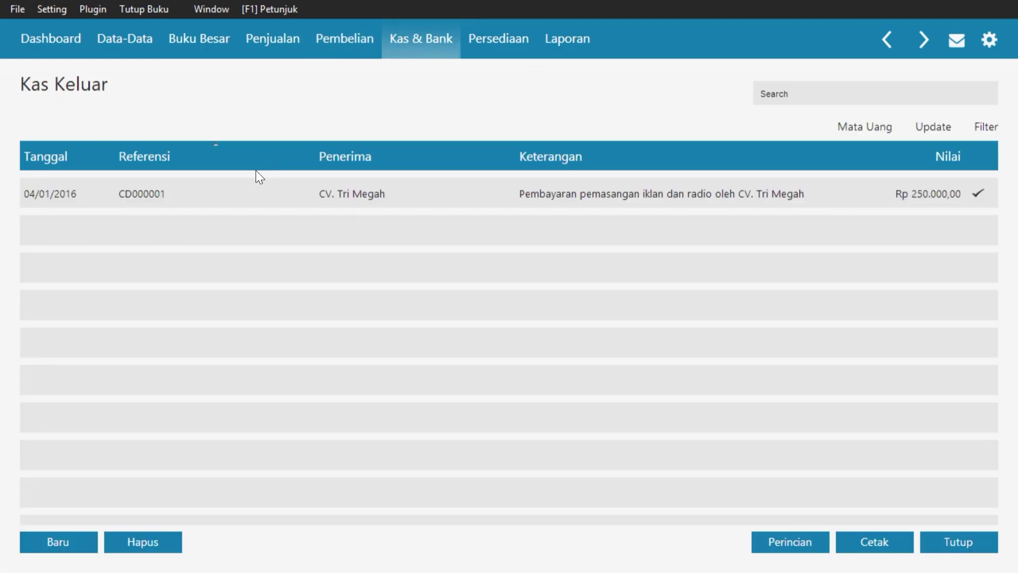
{"action": "left_click", "coordinate": [52, 542]}
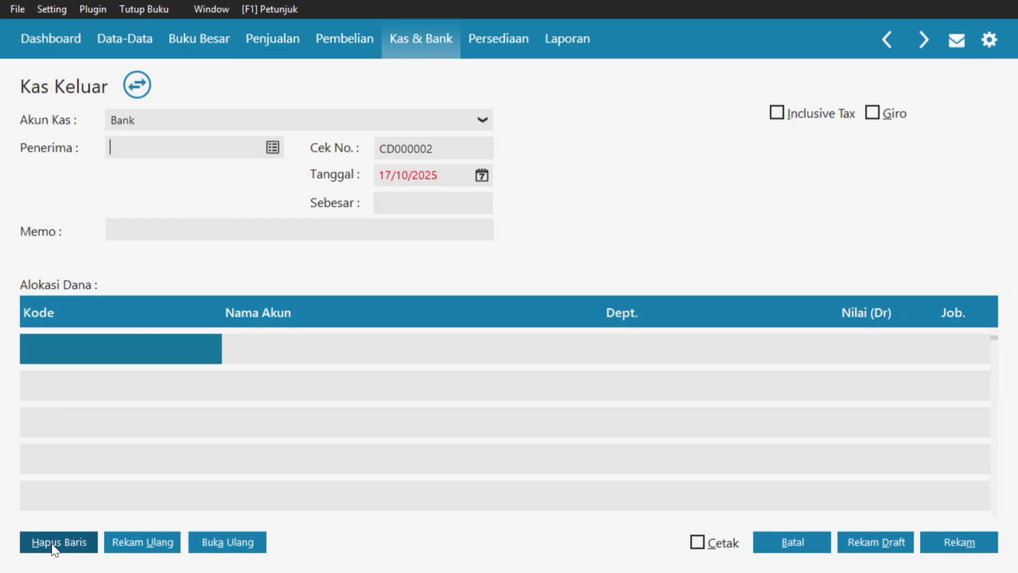
{"action": "left_click", "coordinate": [312, 125]}
{"action": "left_click", "coordinate": [298, 165]}
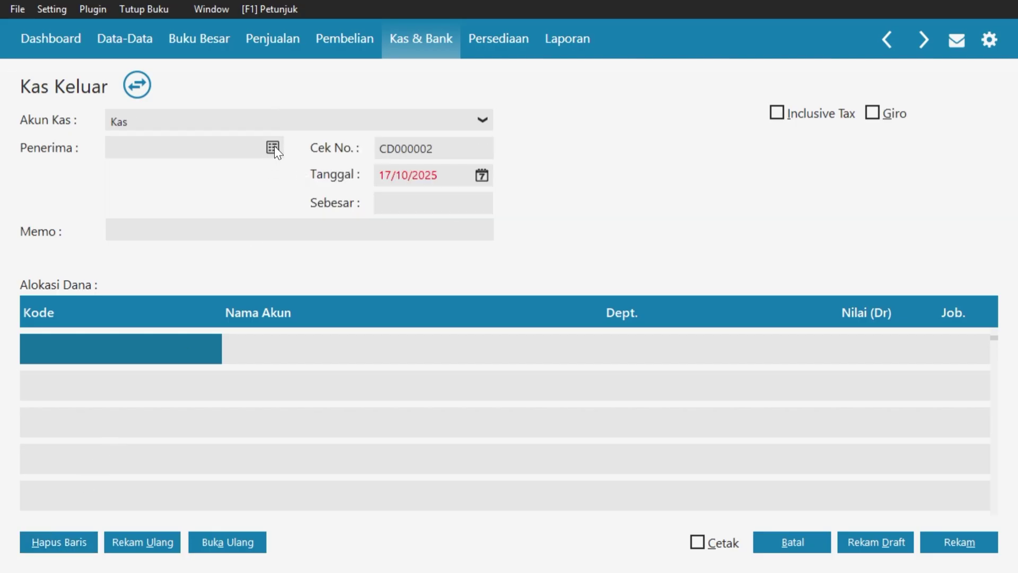
- Create the payee record Ketua Lingkungan for the cash disbursement, with type Others and kind Personal
{"action": "left_click", "coordinate": [273, 148]}
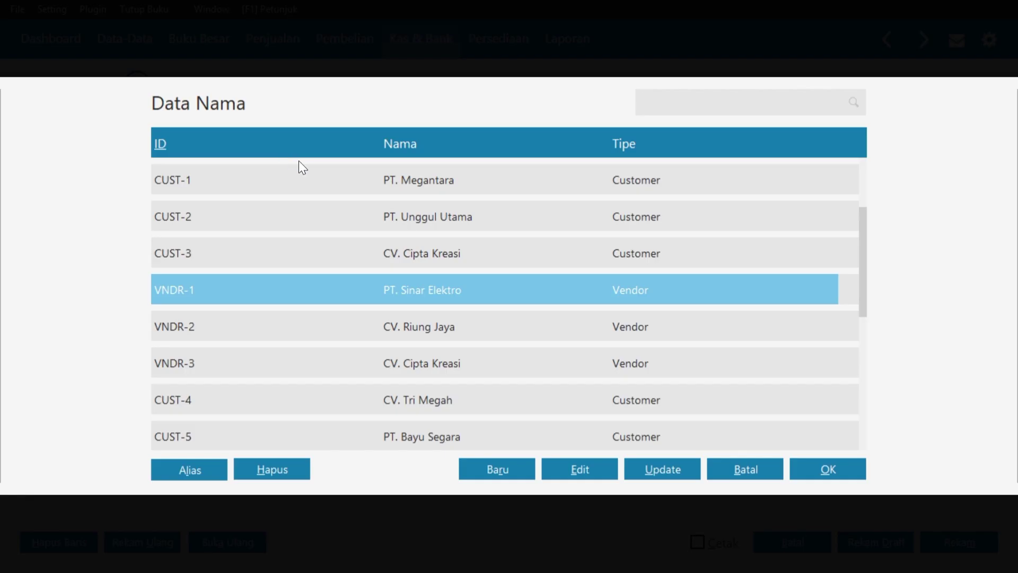
{"action": "left_click", "coordinate": [494, 474]}
{"action": "left_click", "coordinate": [313, 115]}
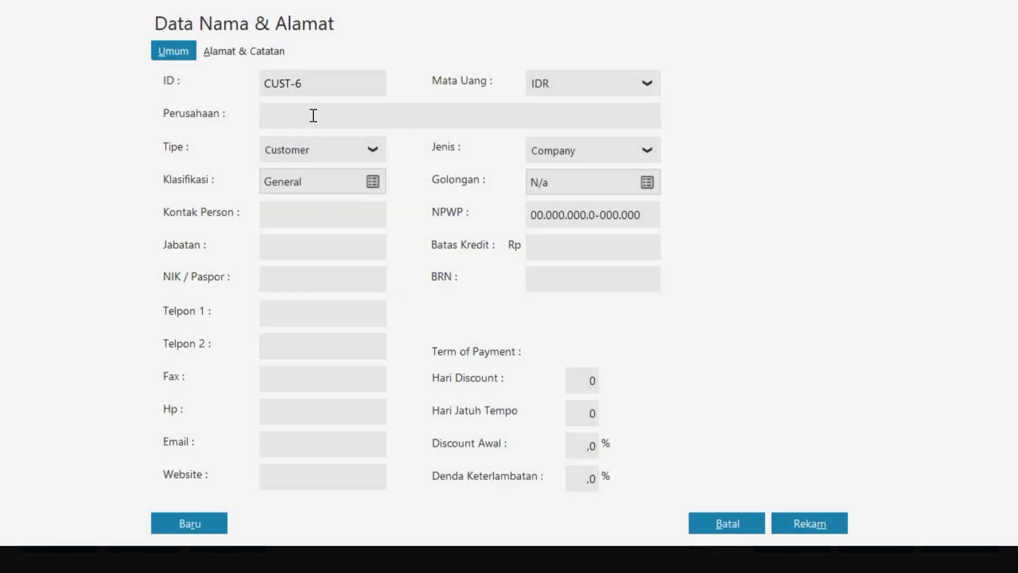
{"action": "type", "text": "Ketua Lingkungan"}
{"action": "left_click", "coordinate": [374, 153]}
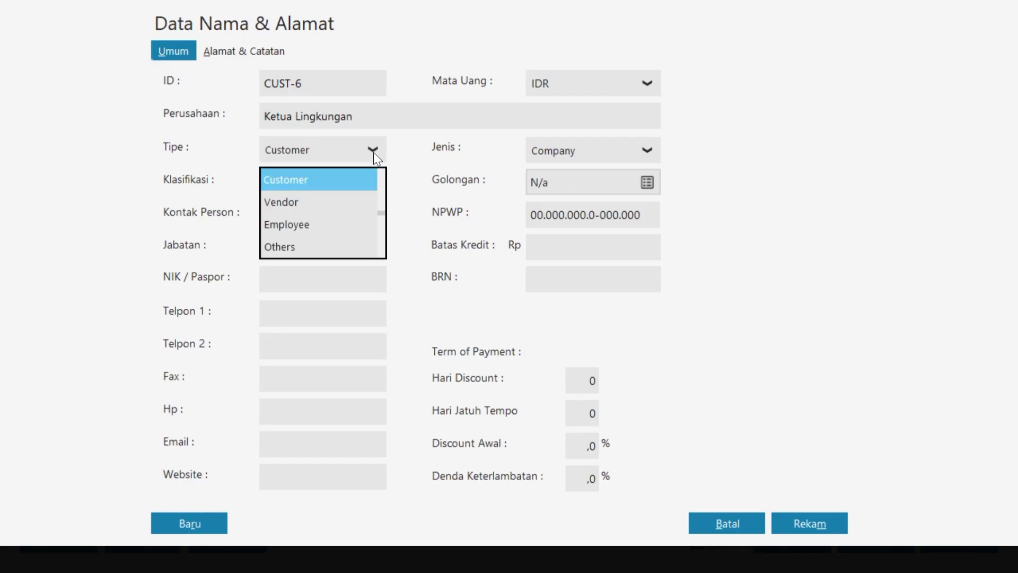
{"action": "left_click", "coordinate": [342, 247]}
{"action": "left_click", "coordinate": [633, 152]}
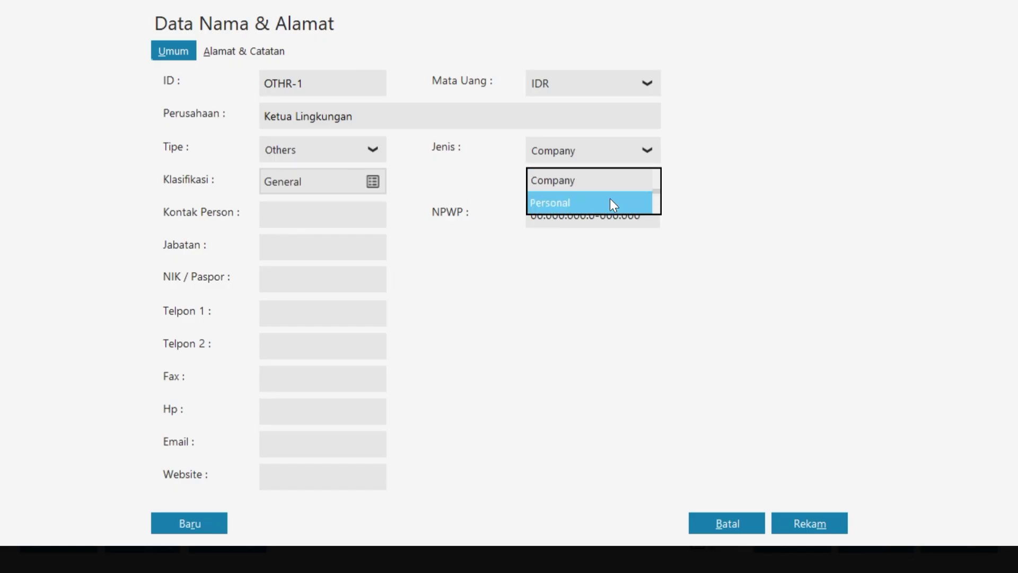
{"action": "left_click", "coordinate": [610, 202]}
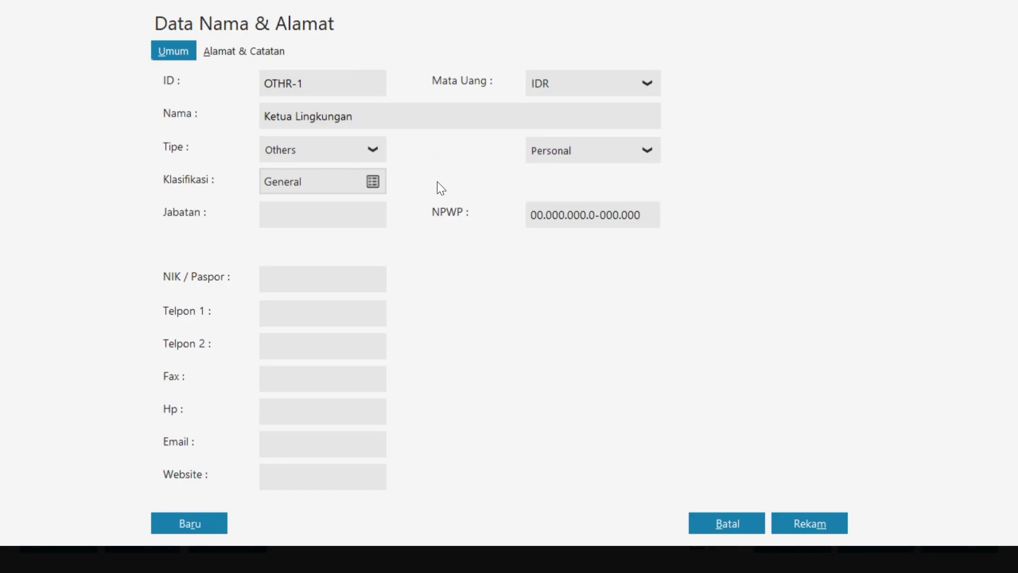
{"action": "left_click", "coordinate": [803, 523]}
{"action": "left_click", "coordinate": [770, 370]}
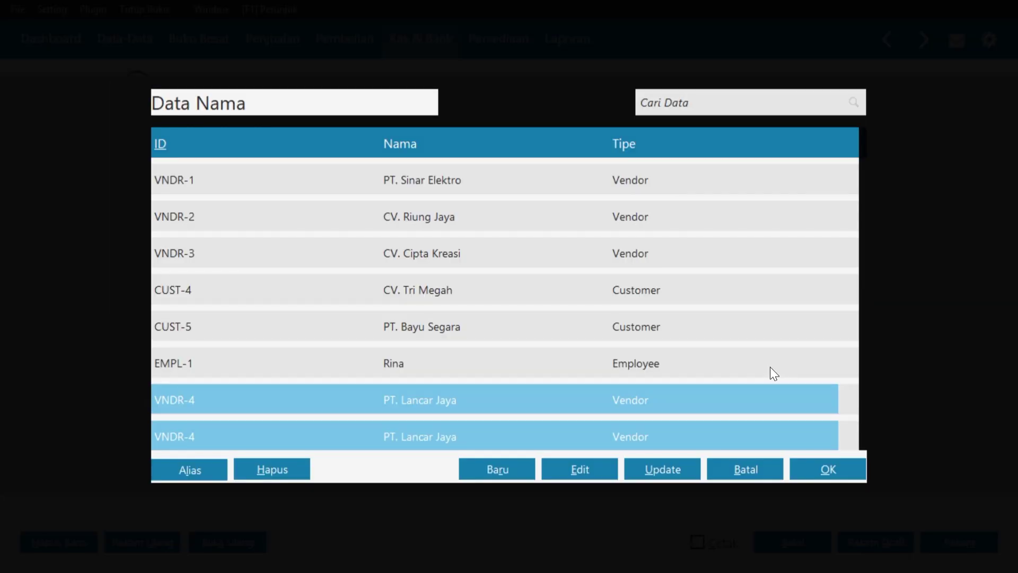
- Choose Ketua Lingkungan as the disbursement's payee and set the memo to "Pembayaran kebersihan dan keamanan Ketua Lingkungan"
{"action": "key", "text": "Down"}
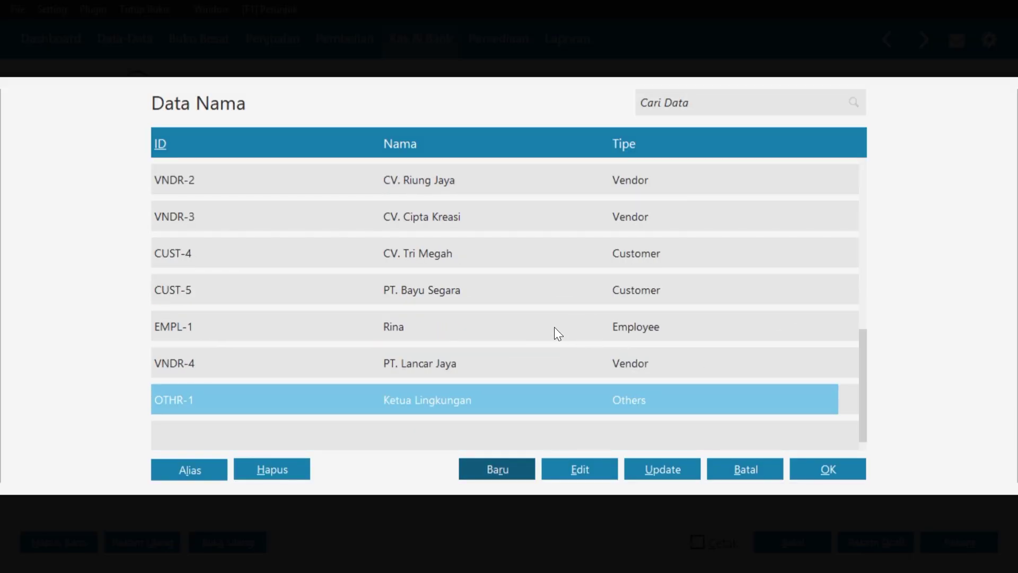
{"action": "left_click", "coordinate": [849, 472]}
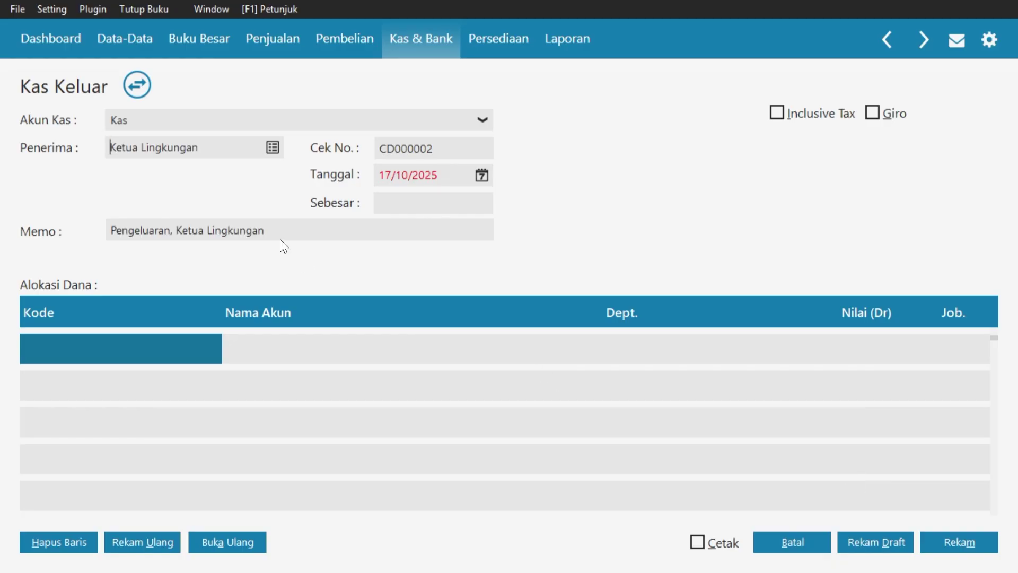
{"action": "left_click", "coordinate": [171, 230]}
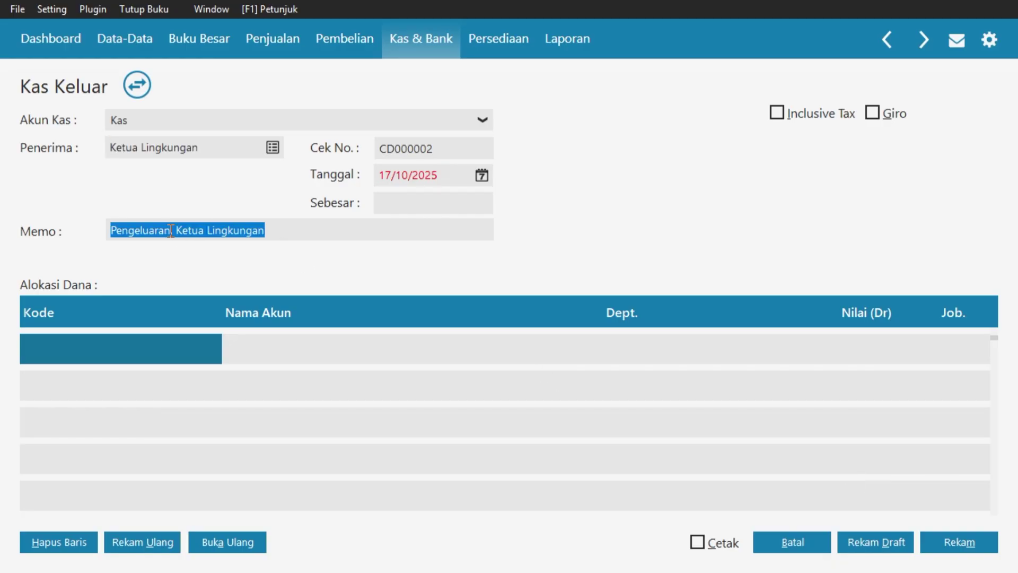
{"action": "double_click", "coordinate": [171, 230]}
{"action": "key", "text": "BackSpace"}
{"action": "type", "text": "P"}
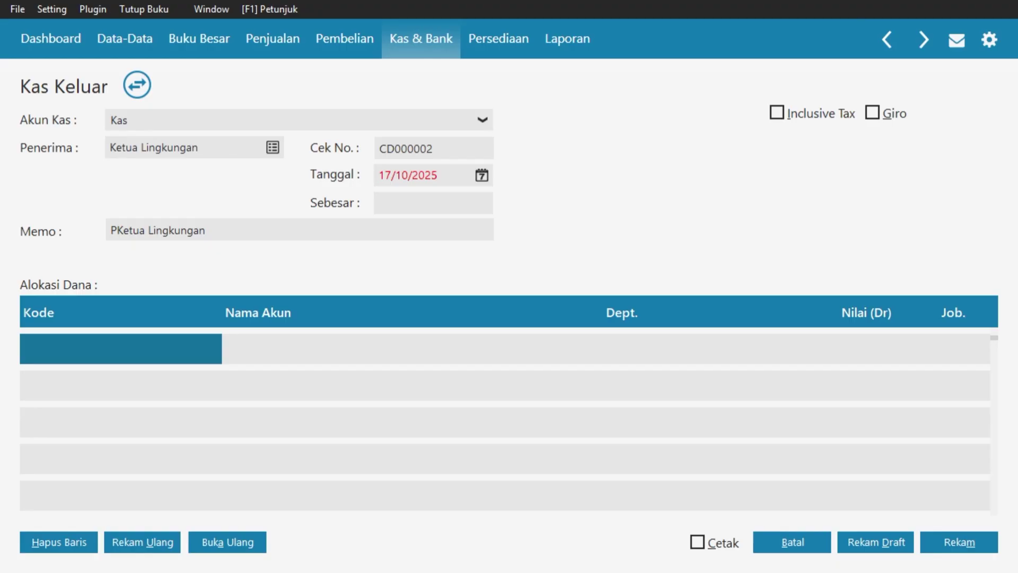
{"action": "type", "text": "embayar"}
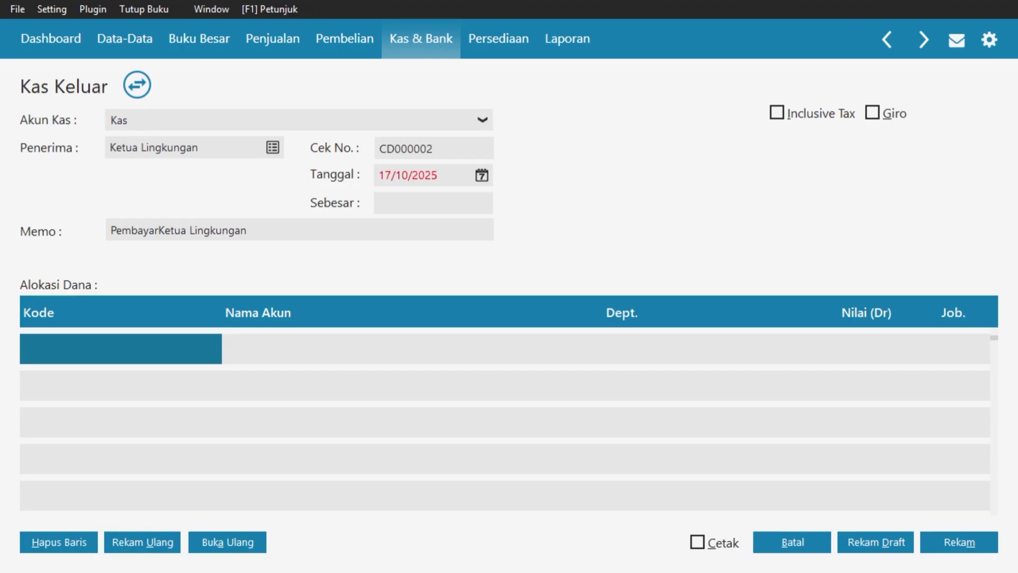
{"action": "type", "text": "an "}
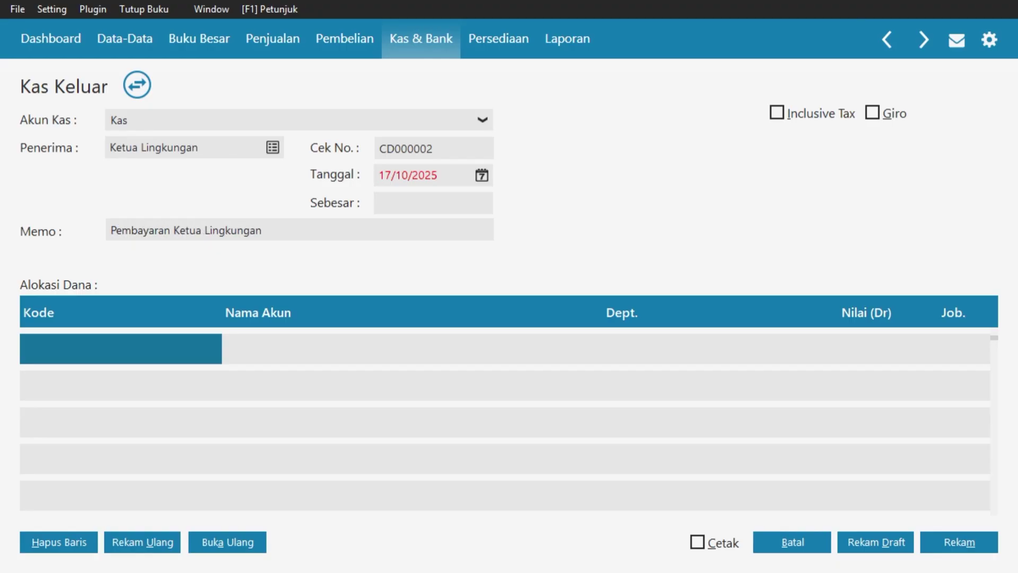
{"action": "type", "text": "kebersiha"}
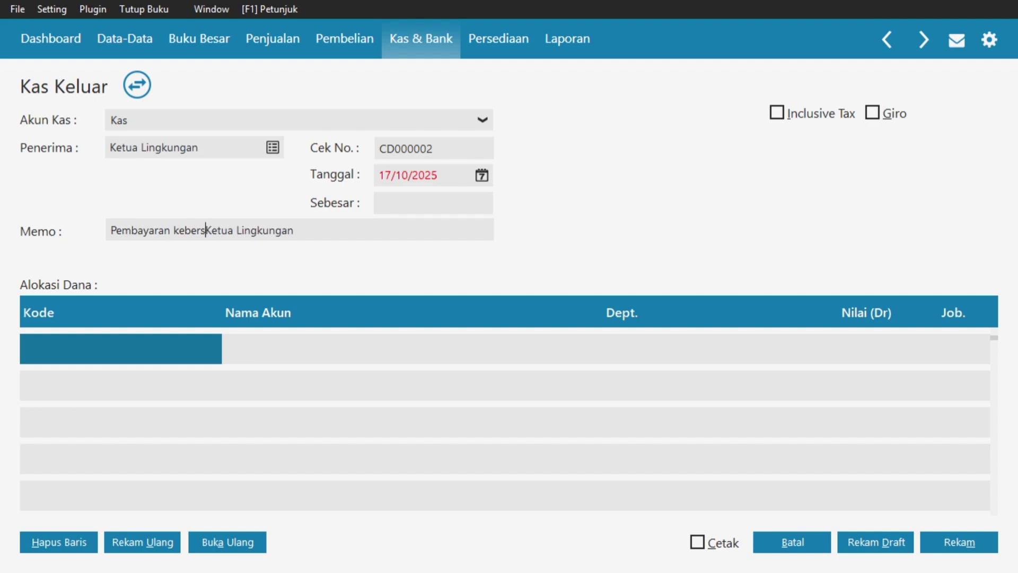
{"action": "type", "text": "n dan "}
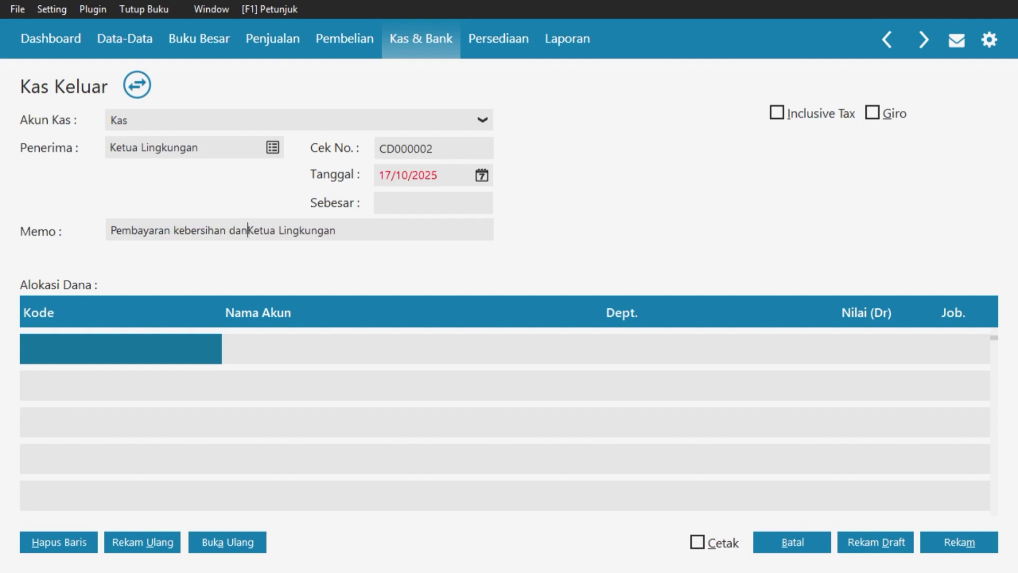
{"action": "type", "text": "keaman"}
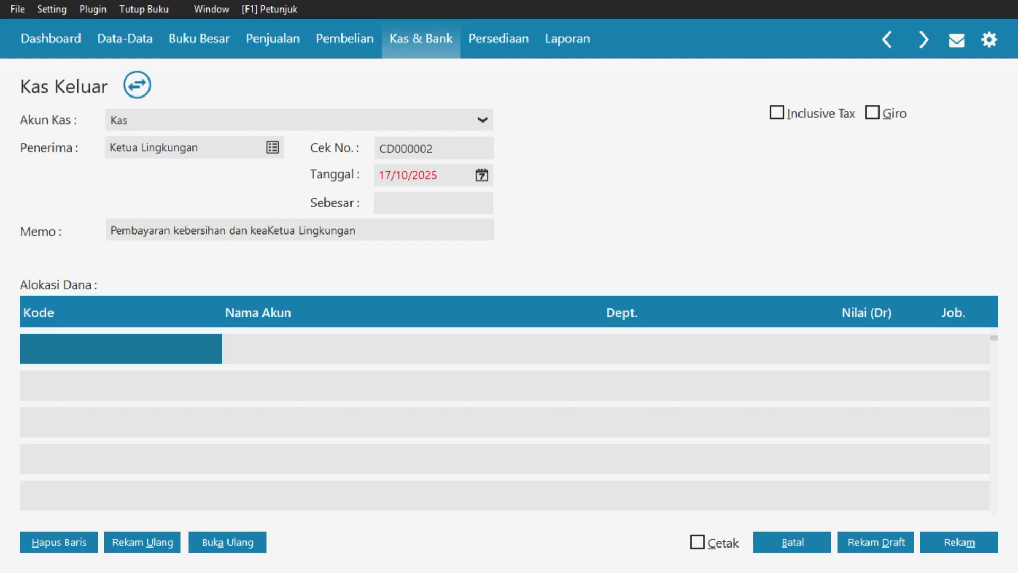
{"action": "type", "text": "an"}
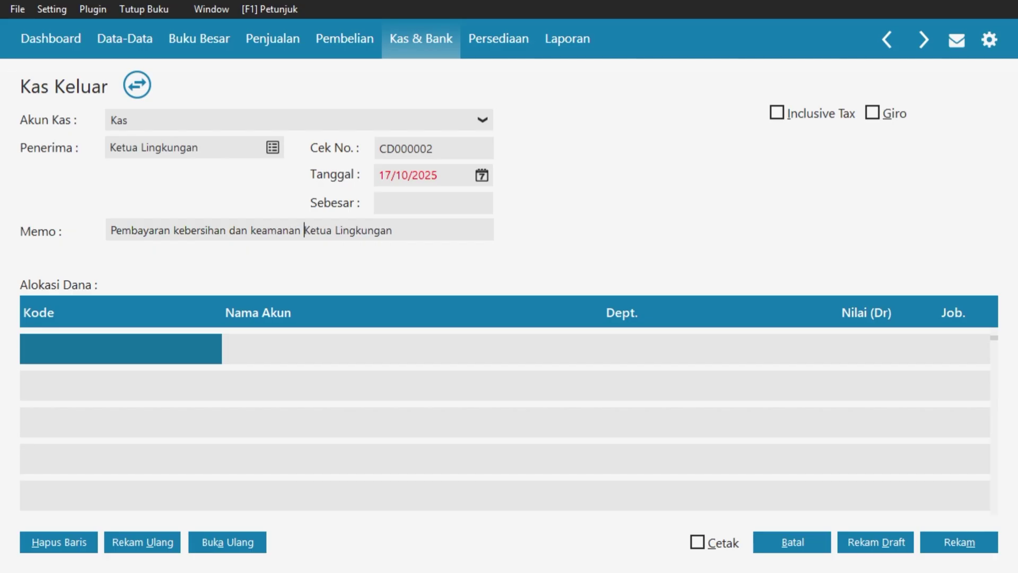
- Set the cash disbursement's date to 12/01/2016, starting from the beginning of the accounting period
{"action": "left_click", "coordinate": [481, 176]}
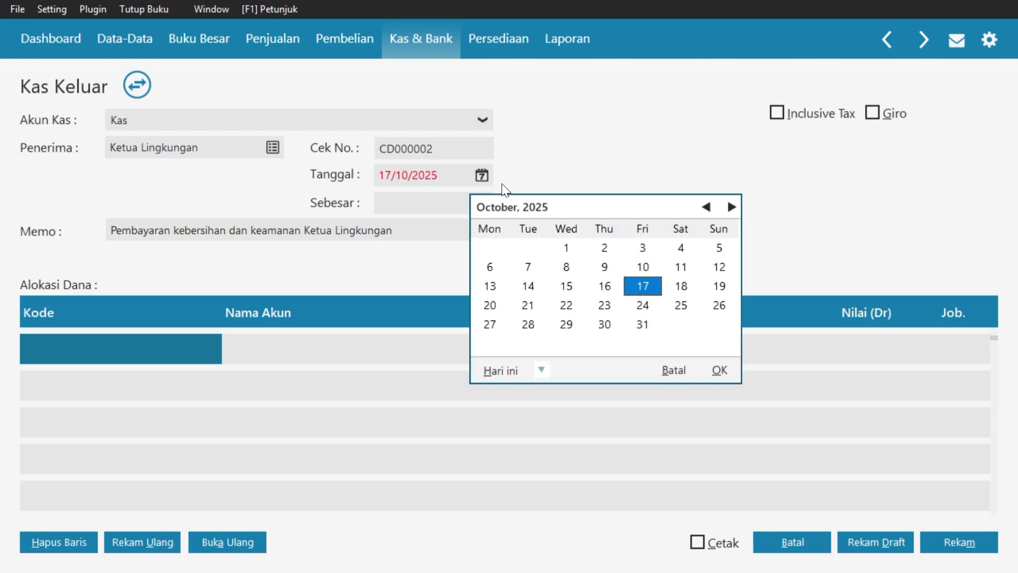
{"action": "left_click", "coordinate": [541, 370]}
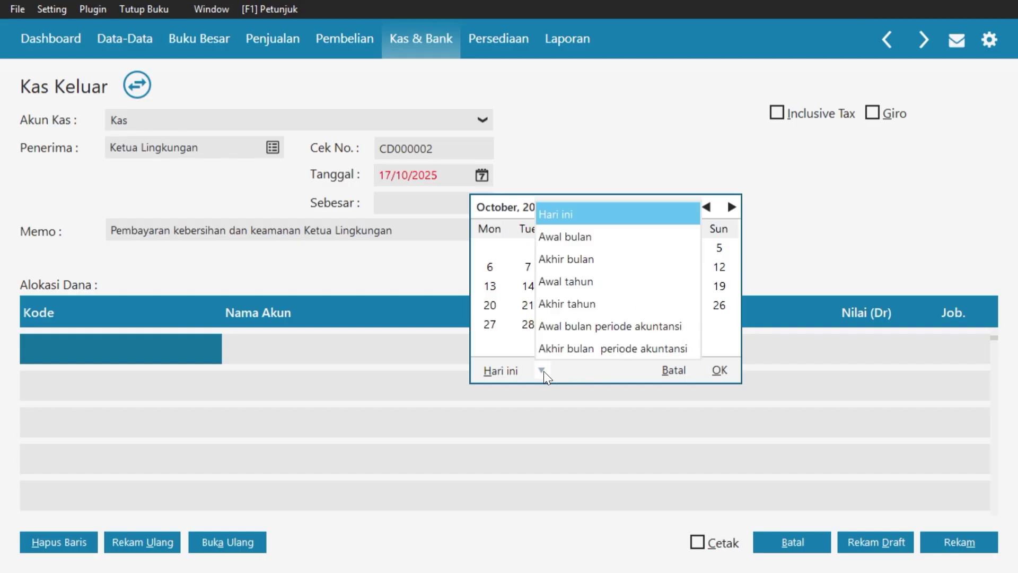
{"action": "left_click", "coordinate": [591, 303]}
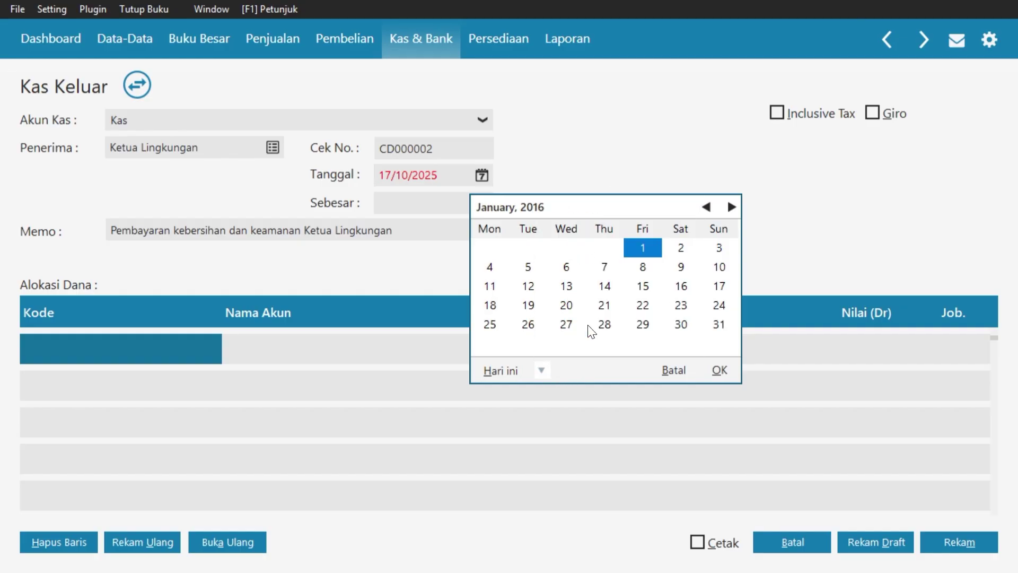
{"action": "left_click", "coordinate": [528, 289]}
{"action": "left_click", "coordinate": [724, 372]}
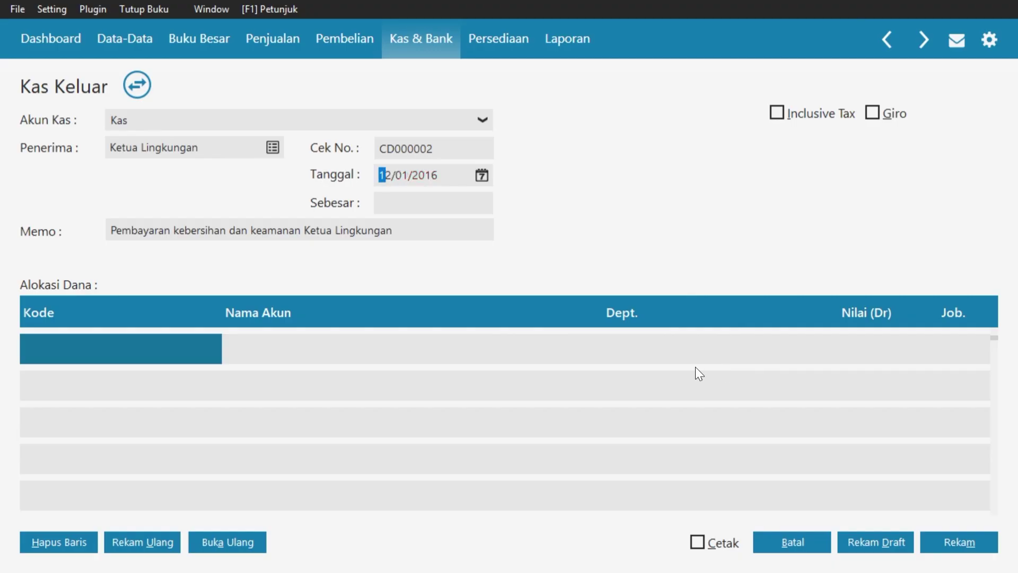
- Allocate the first line of the disbursement to the expense account Beban Lain (690000010)
{"action": "double_click", "coordinate": [93, 348]}
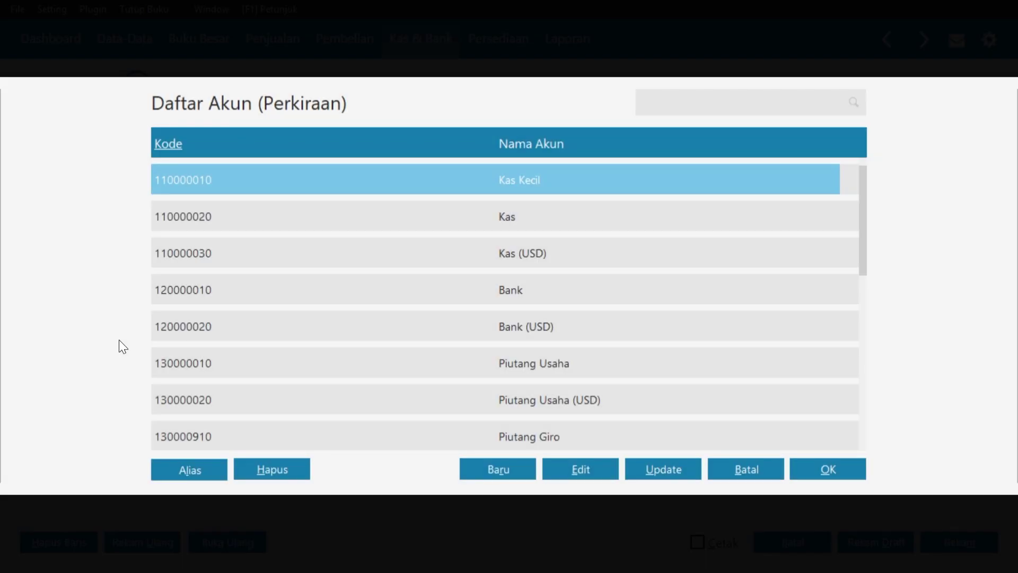
{"action": "key", "text": "Down"}
{"action": "key", "text": "Down"}
{"action": "key", "text": "Down"}
{"action": "key", "text": "Down"}
{"action": "key", "text": "Down"}
{"action": "key", "text": "Down"}
{"action": "key", "text": "Down"}
{"action": "key", "text": "Down"}
{"action": "key", "text": "Down"}
{"action": "key", "text": "Down"}
{"action": "key", "text": "Down"}
{"action": "key", "text": "Down"}
{"action": "key", "text": "Down"}
{"action": "key", "text": "Down"}
{"action": "key", "text": "Down"}
{"action": "key", "text": "Down"}
{"action": "key", "text": "Down"}
{"action": "key", "text": "Down"}
{"action": "key", "text": "Down"}
{"action": "key", "text": "Down"}
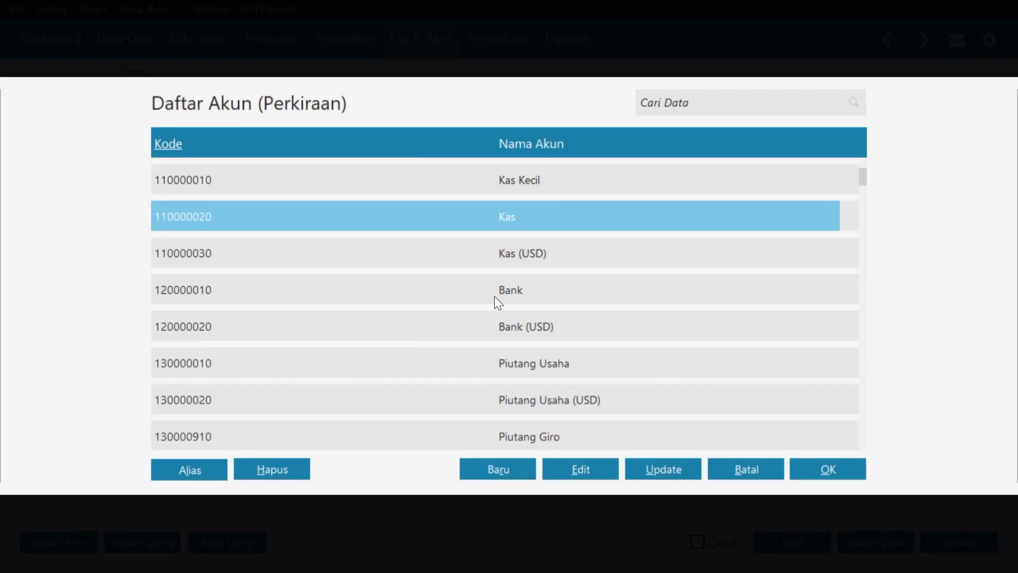
{"action": "key", "text": "Down"}
{"action": "key", "text": "Down"}
{"action": "key", "text": "Down"}
{"action": "key", "text": "Down"}
{"action": "key", "text": "Down"}
{"action": "key", "text": "Down"}
{"action": "key", "text": "Down"}
{"action": "key", "text": "Down"}
{"action": "key", "text": "Down"}
{"action": "key", "text": "Down"}
{"action": "key", "text": "Down"}
{"action": "key", "text": "Down"}
{"action": "key", "text": "Down"}
{"action": "key", "text": "Down"}
{"action": "key", "text": "Down"}
{"action": "key", "text": "Down"}
{"action": "key", "text": "Down"}
{"action": "key", "text": "Down"}
{"action": "key", "text": "Down"}
{"action": "key", "text": "Down"}
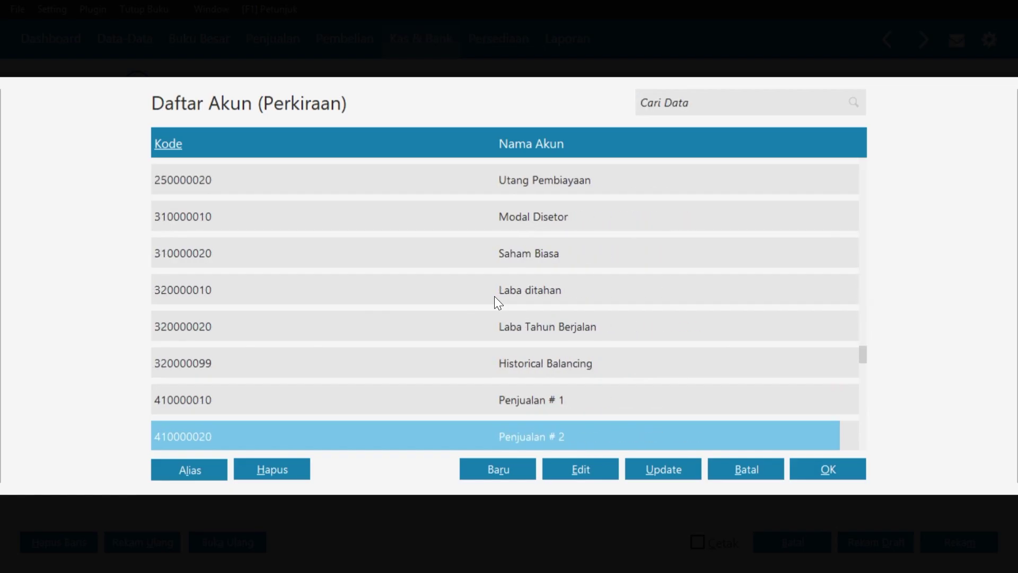
{"action": "key", "text": "Down"}
{"action": "key", "text": "Down"}
{"action": "key", "text": "Down"}
{"action": "key", "text": "Down"}
{"action": "key", "text": "Down"}
{"action": "key", "text": "Down"}
{"action": "key", "text": "Down"}
{"action": "key", "text": "Down"}
{"action": "key", "text": "Down"}
{"action": "key", "text": "Down"}
{"action": "key", "text": "Down"}
{"action": "key", "text": "Down"}
{"action": "key", "text": "Down"}
{"action": "key", "text": "Down"}
{"action": "key", "text": "Down"}
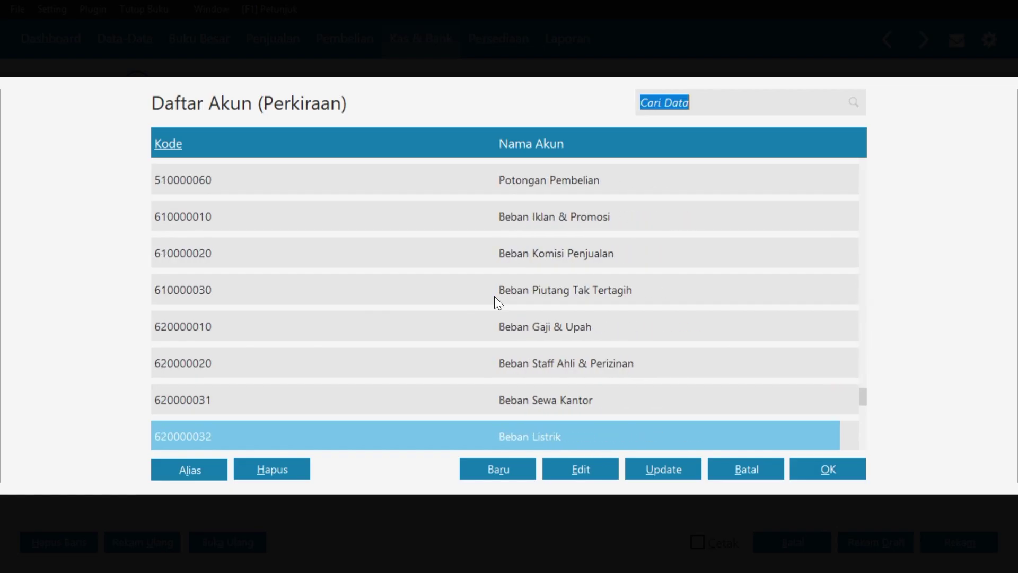
{"action": "key", "text": "Down"}
{"action": "key", "text": "Down"}
{"action": "key", "text": "Up"}
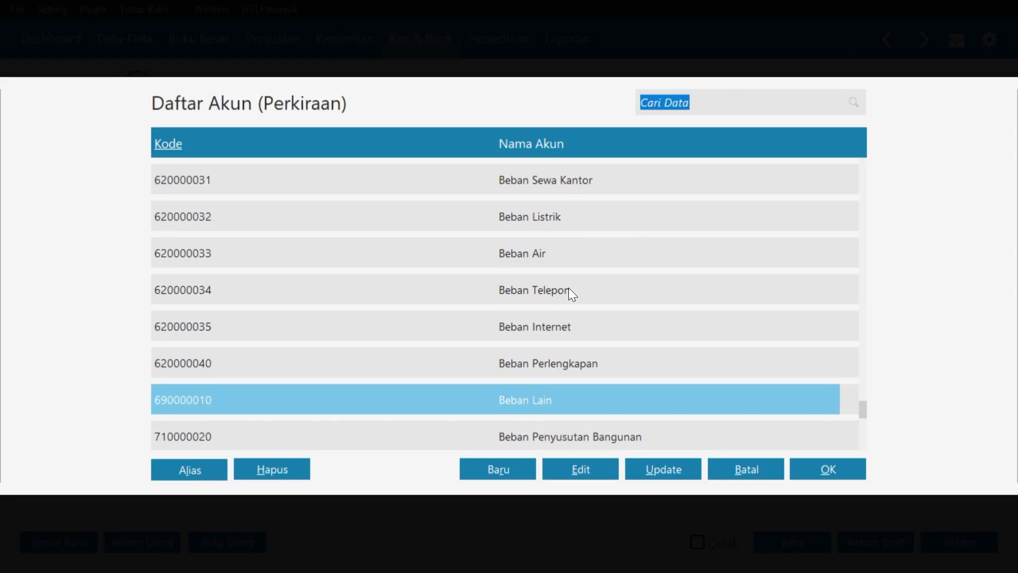
{"action": "left_click", "coordinate": [831, 470]}
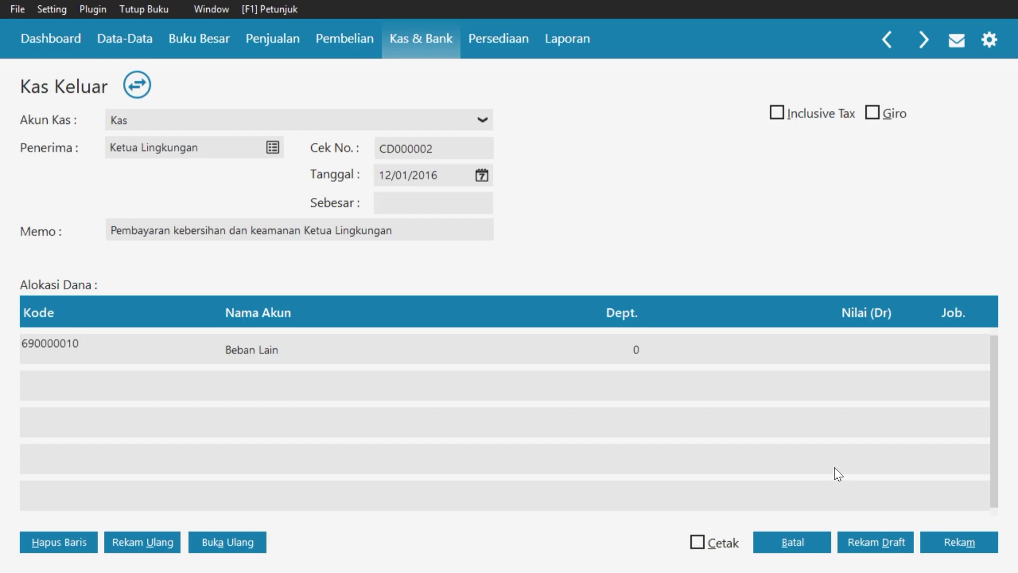
- Enter a debit value of 51000 on the Beban Lain allocation line
{"action": "left_click", "coordinate": [849, 351]}
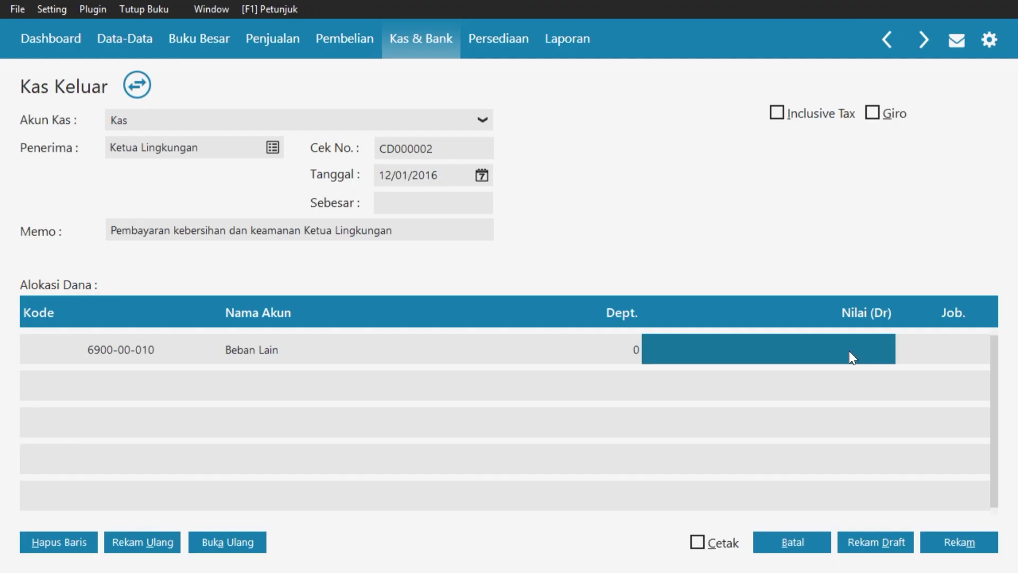
{"action": "type", "text": "51000"}
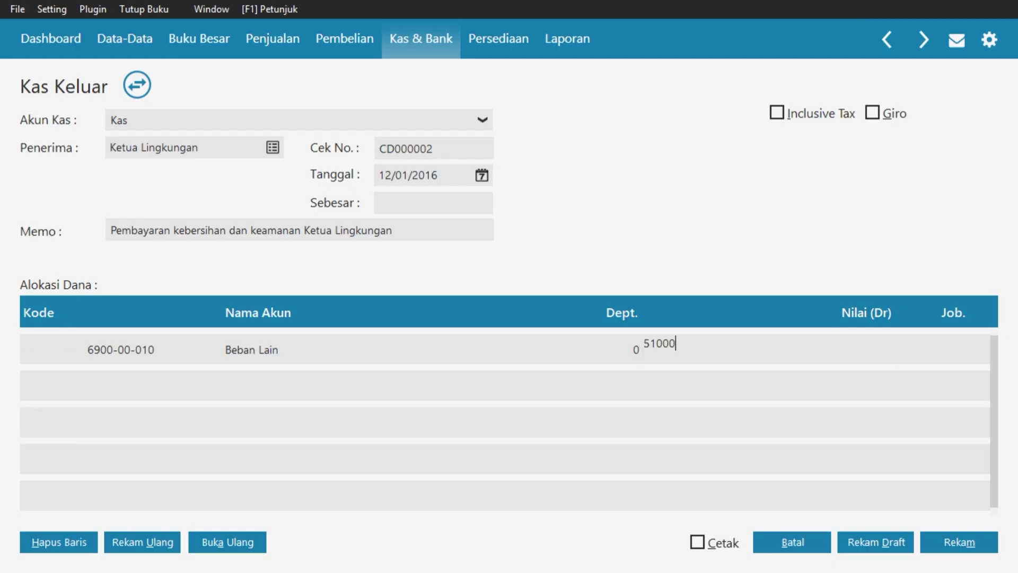
{"action": "left_click", "coordinate": [440, 204]}
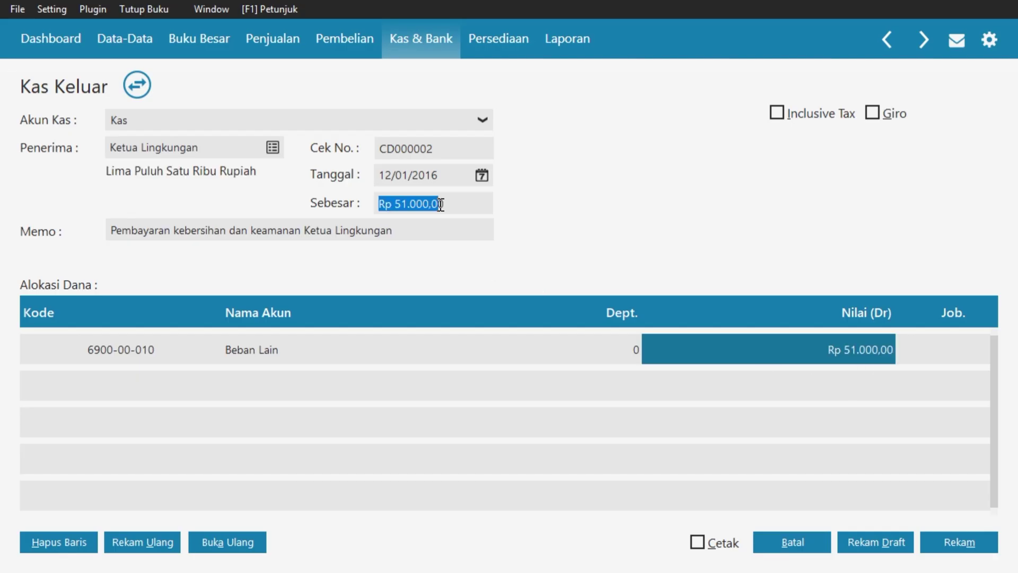
{"action": "left_click", "coordinate": [535, 352]}
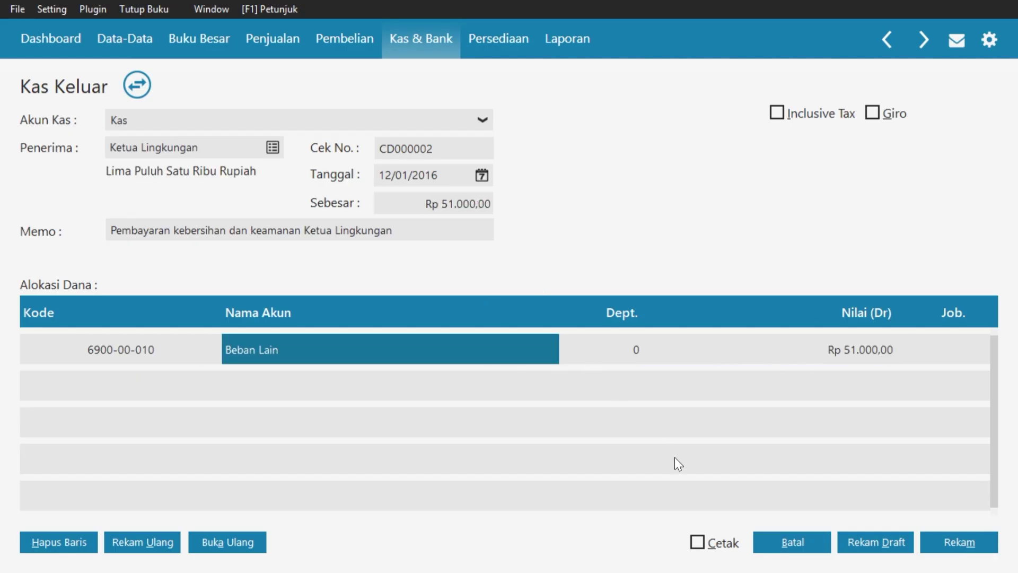
- Record the cash disbursement, then leave the entry form and the Kas Keluar list
{"action": "left_click", "coordinate": [971, 546]}
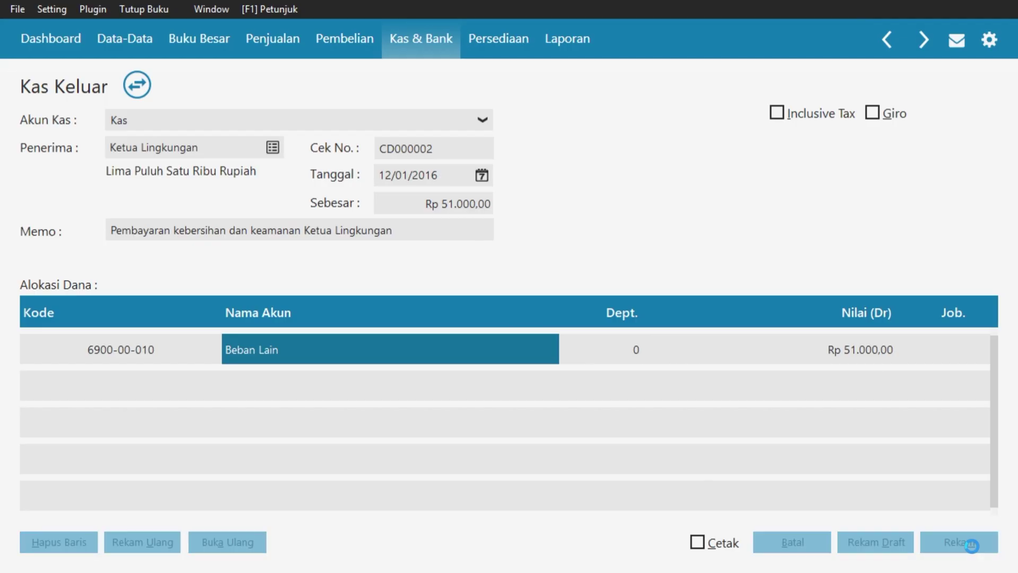
{"action": "left_click", "coordinate": [802, 539]}
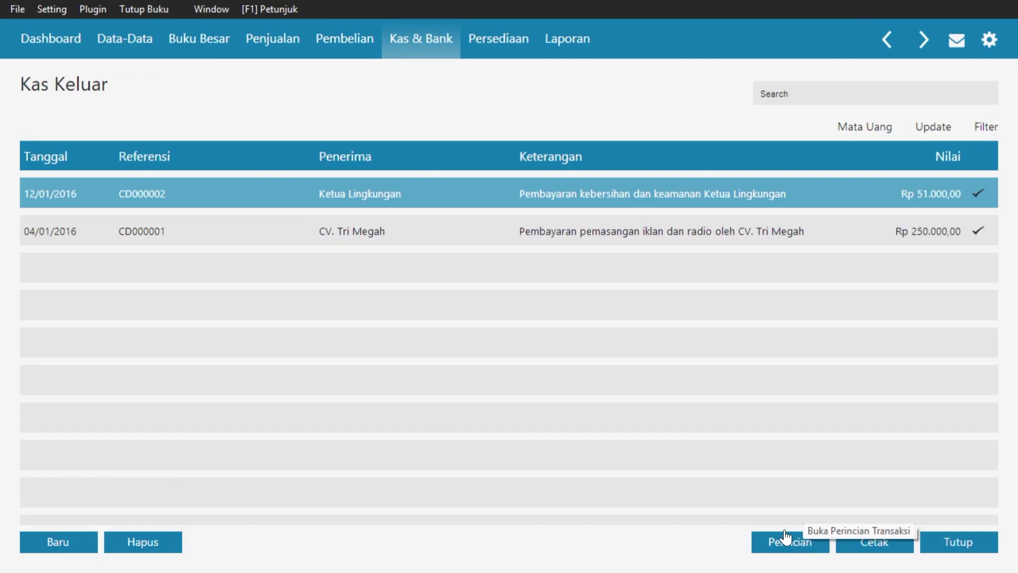
{"action": "left_click", "coordinate": [941, 544]}
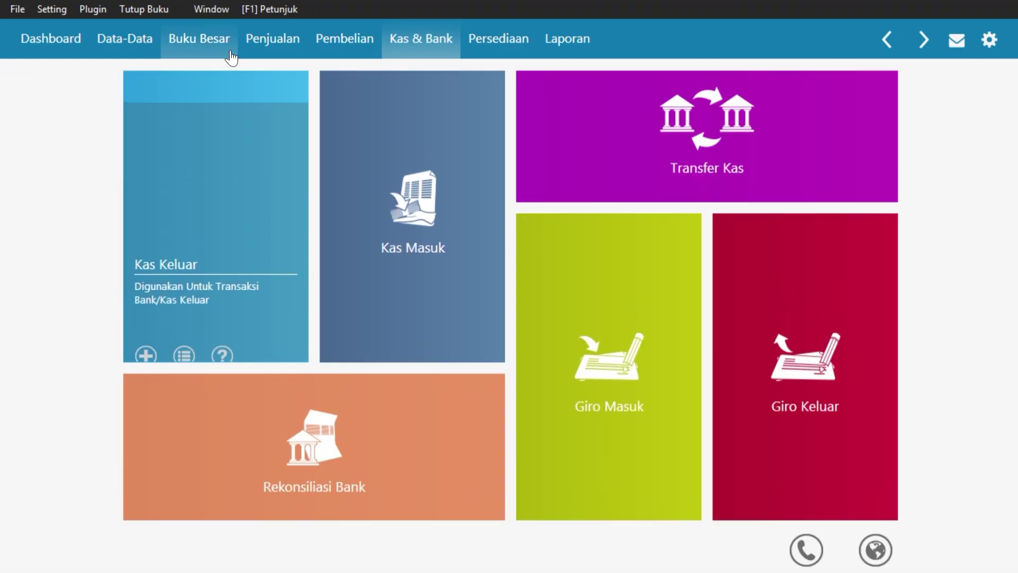
- Start a new accounts payable payment (Pembayaran Hutang Usaha) under purchasing and choose CV. Riung Jaya as the payee
{"action": "left_click", "coordinate": [272, 41]}
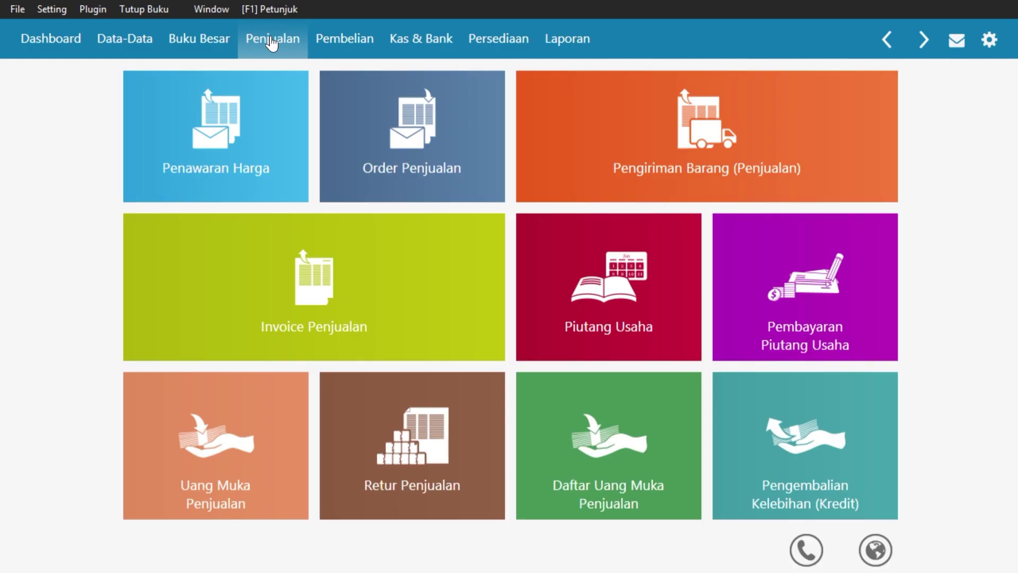
{"action": "left_click", "coordinate": [320, 45]}
{"action": "mouse_move", "coordinate": [802, 272]}
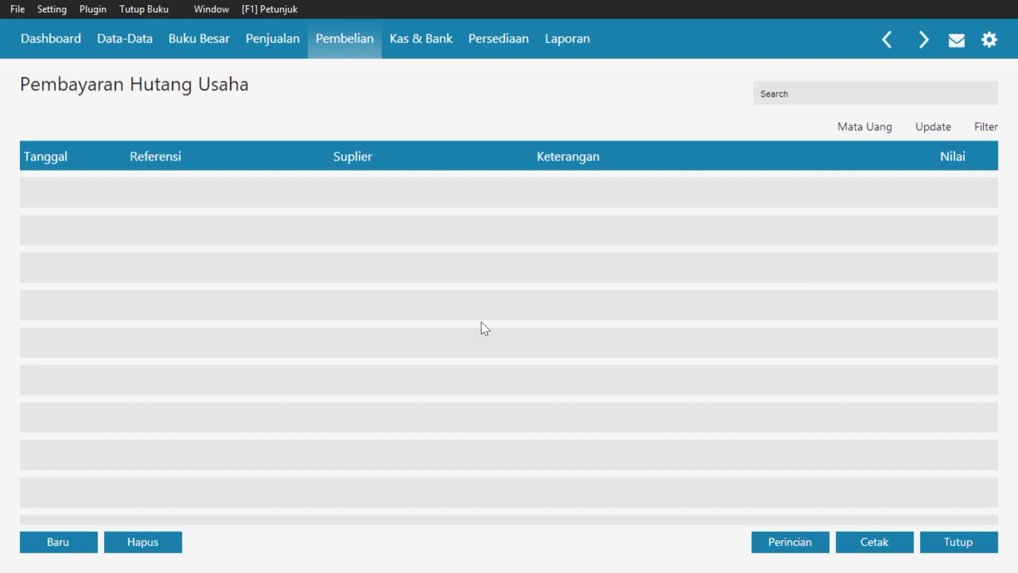
{"action": "left_click", "coordinate": [59, 540]}
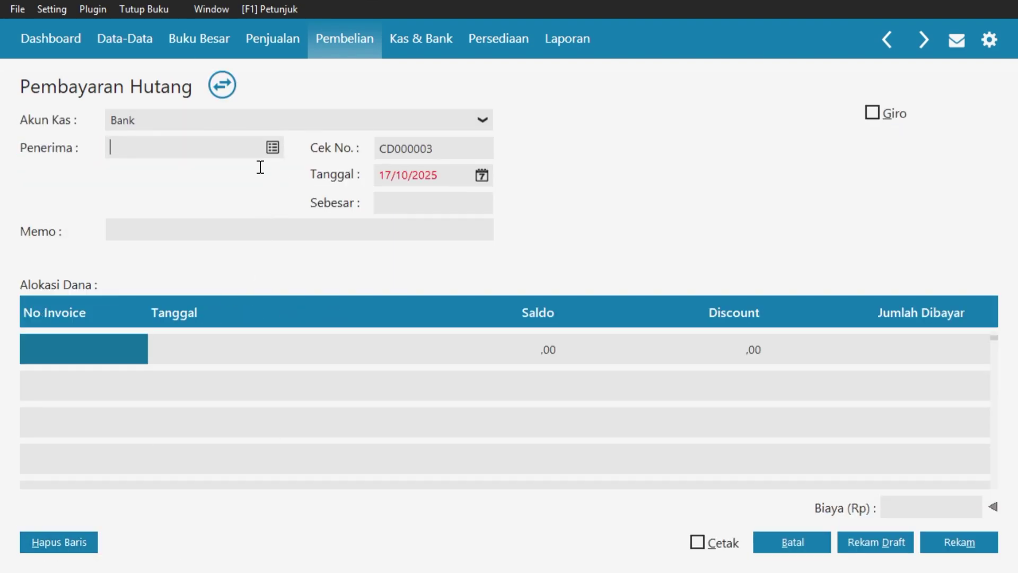
{"action": "left_click", "coordinate": [272, 147]}
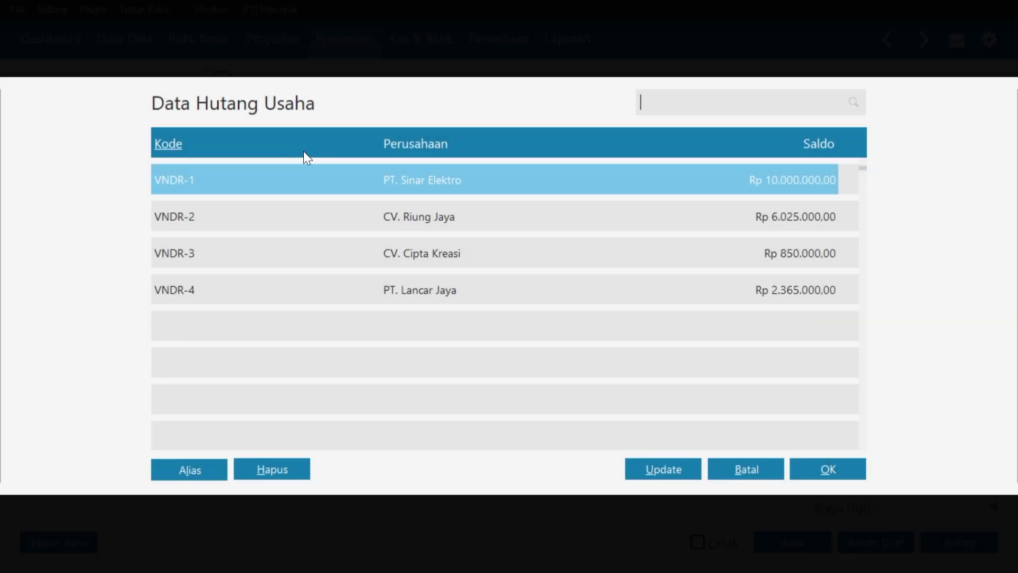
{"action": "left_click", "coordinate": [411, 222]}
{"action": "left_click", "coordinate": [815, 469]}
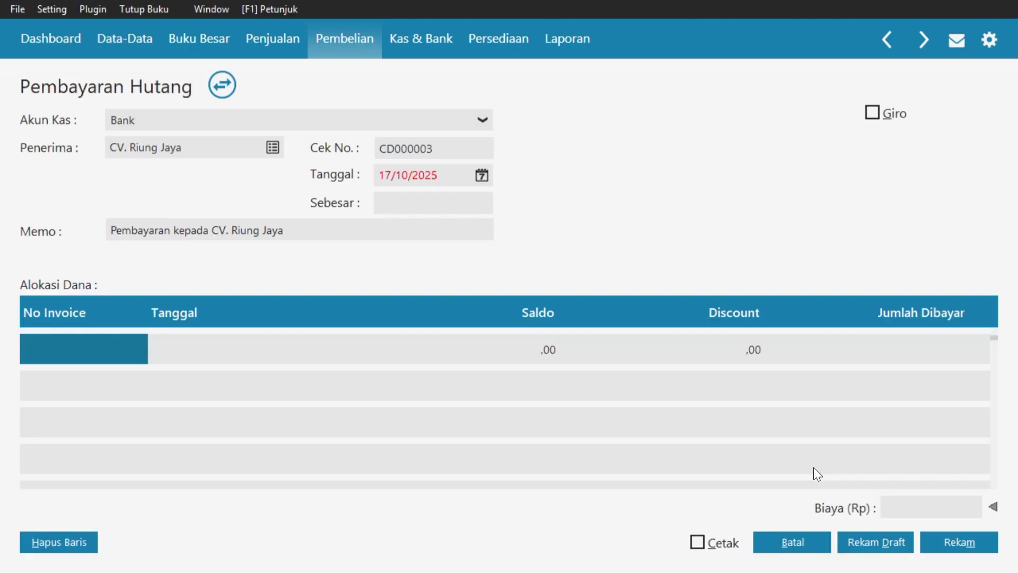
- Set the date of the payment to CV. Riung Jaya to 14/01/2016
{"action": "left_click", "coordinate": [482, 175]}
{"action": "left_click", "coordinate": [542, 370]}
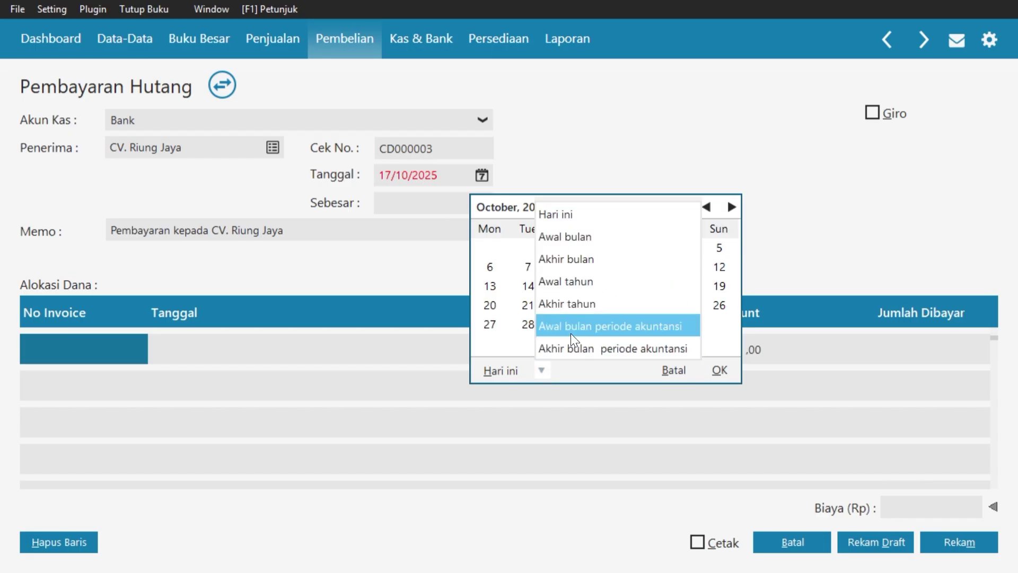
{"action": "left_click", "coordinate": [570, 332]}
{"action": "left_click", "coordinate": [607, 290]}
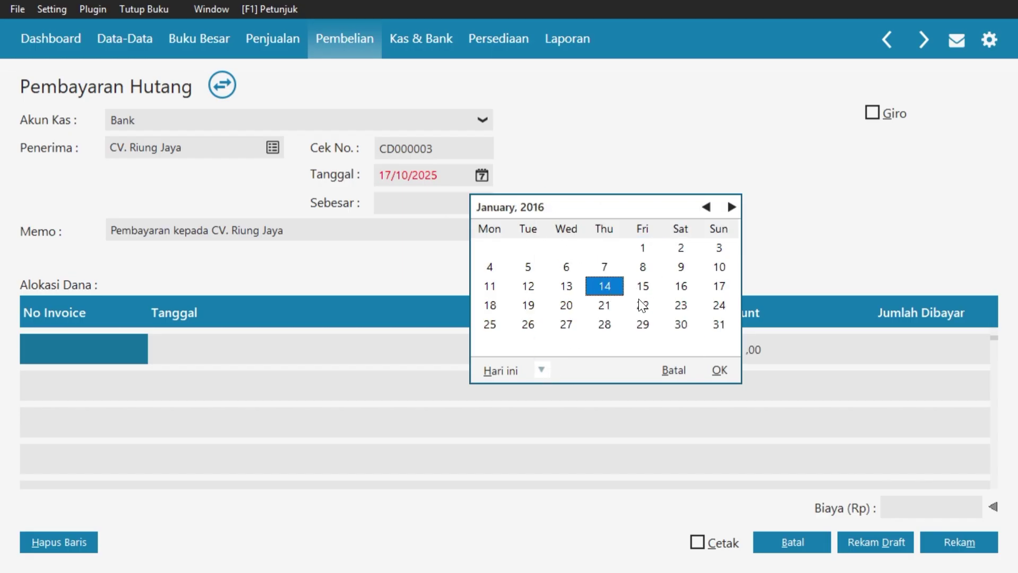
{"action": "left_click", "coordinate": [720, 370]}
- Allocate the payment to CV. Riung Jaya to invoice INV-02 with a paid amount of 1250000
{"action": "left_click", "coordinate": [124, 352]}
{"action": "left_click", "coordinate": [124, 351]}
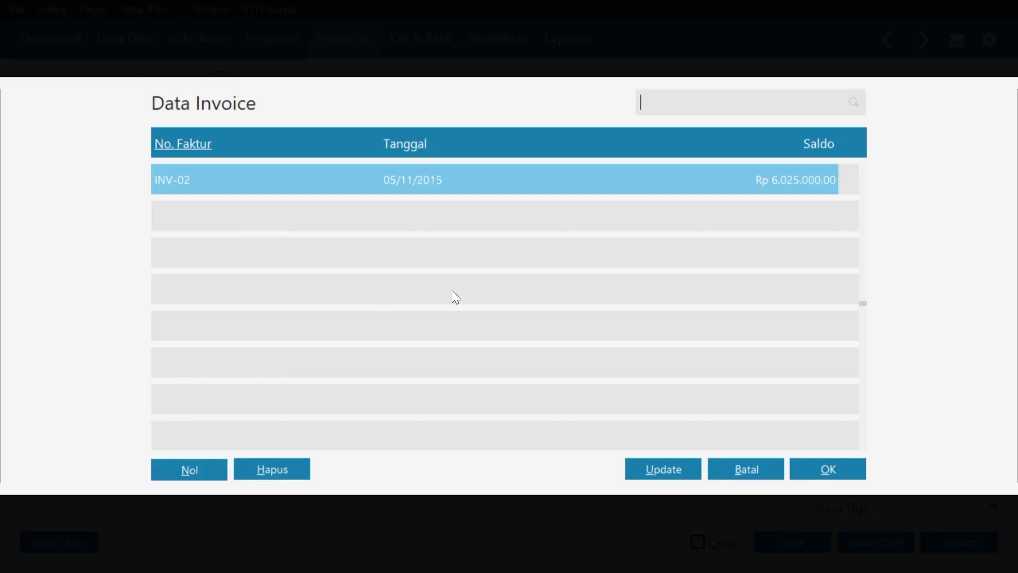
{"action": "left_click", "coordinate": [811, 469]}
{"action": "left_click", "coordinate": [928, 345]}
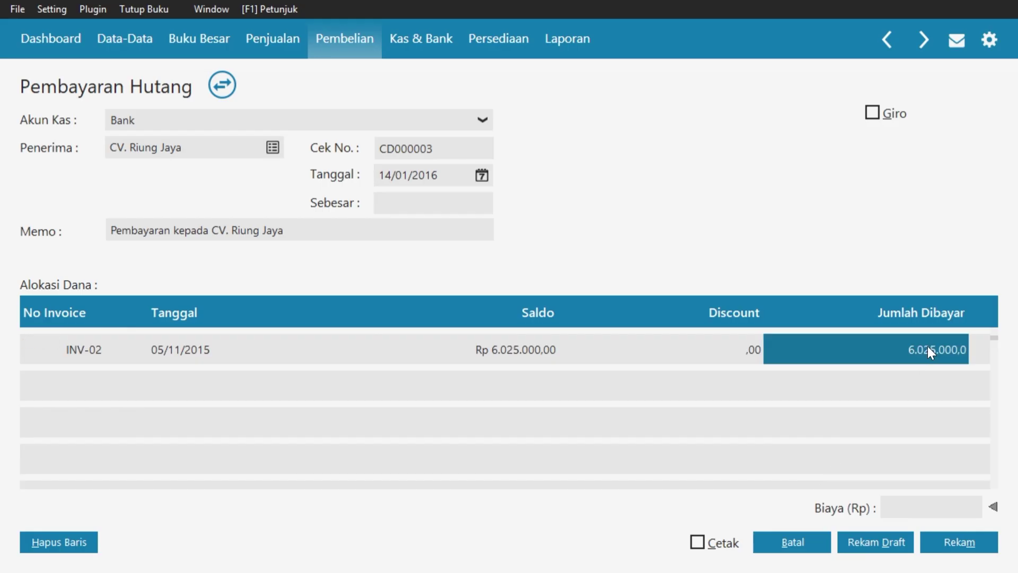
{"action": "type", "text": "1250000"}
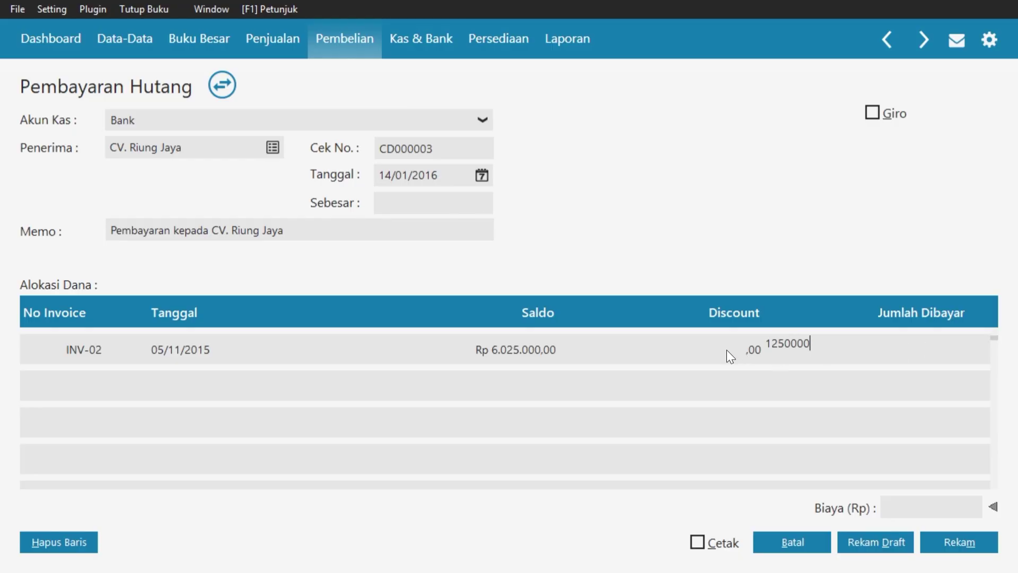
{"action": "left_click", "coordinate": [739, 354]}
{"action": "left_click", "coordinate": [445, 203]}
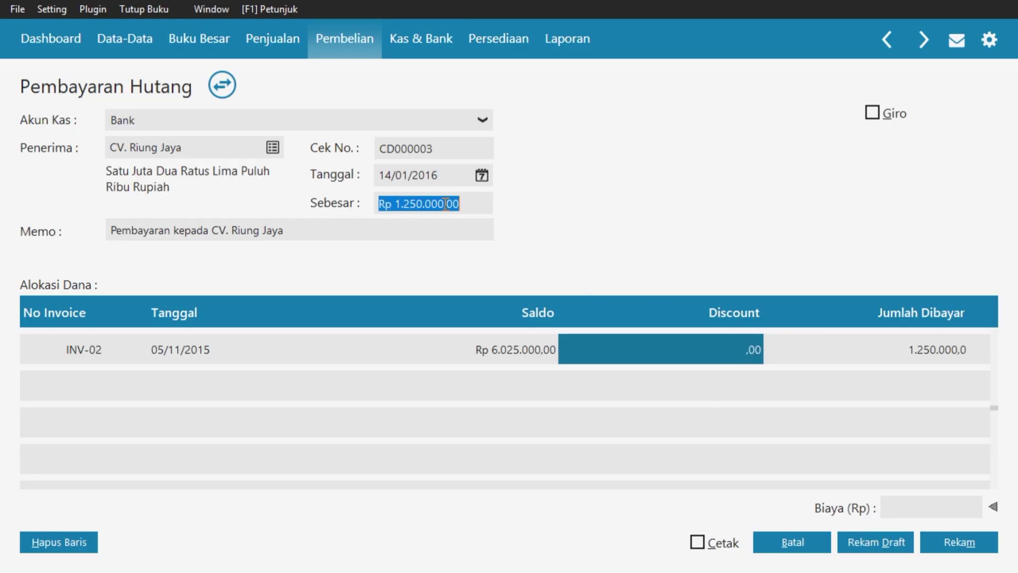
- Record the debt payment, then leave the entry form and the Pembayaran Hutang Usaha list
{"action": "left_click", "coordinate": [949, 533]}
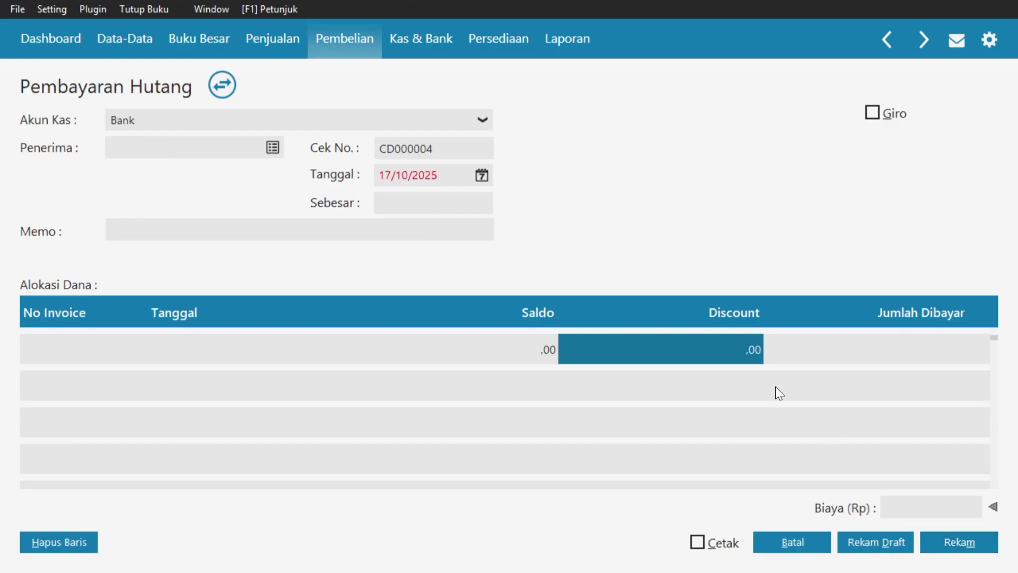
{"action": "left_click", "coordinate": [803, 533]}
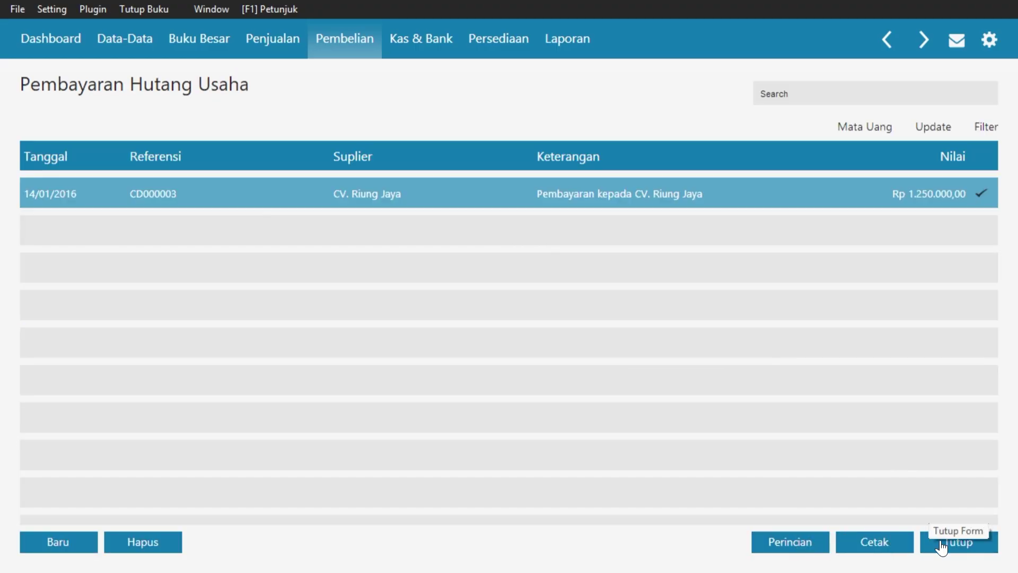
{"action": "left_click", "coordinate": [959, 542]}
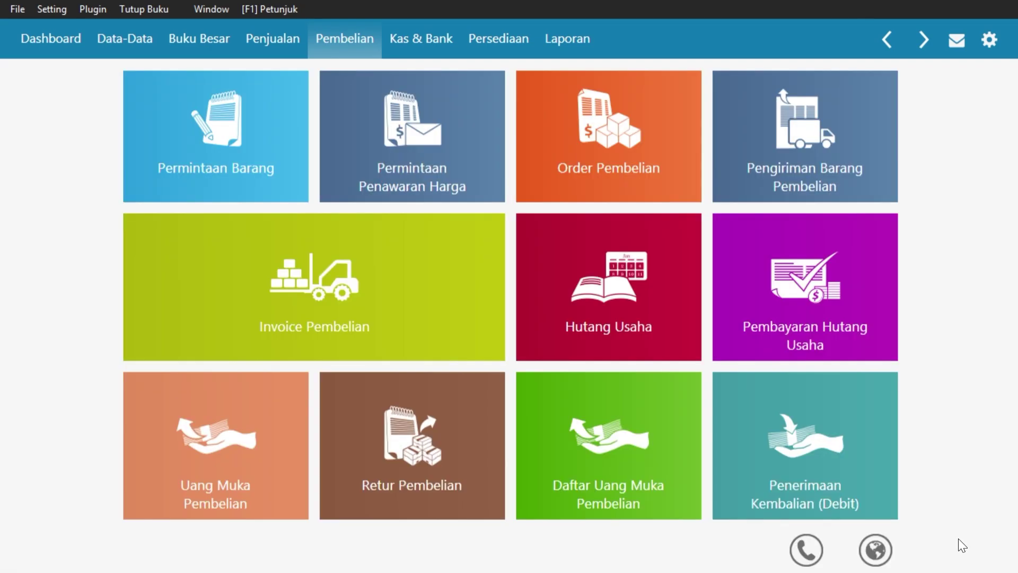
- Start a new sales invoice (Invoice Penjualan) in the sales module
{"action": "left_click", "coordinate": [259, 49]}
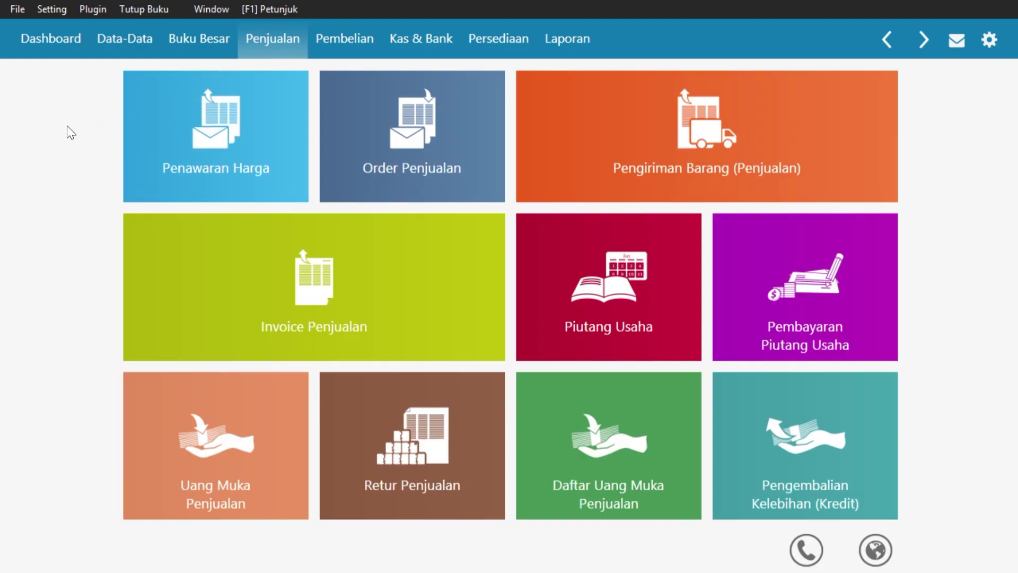
{"action": "mouse_move", "coordinate": [249, 268]}
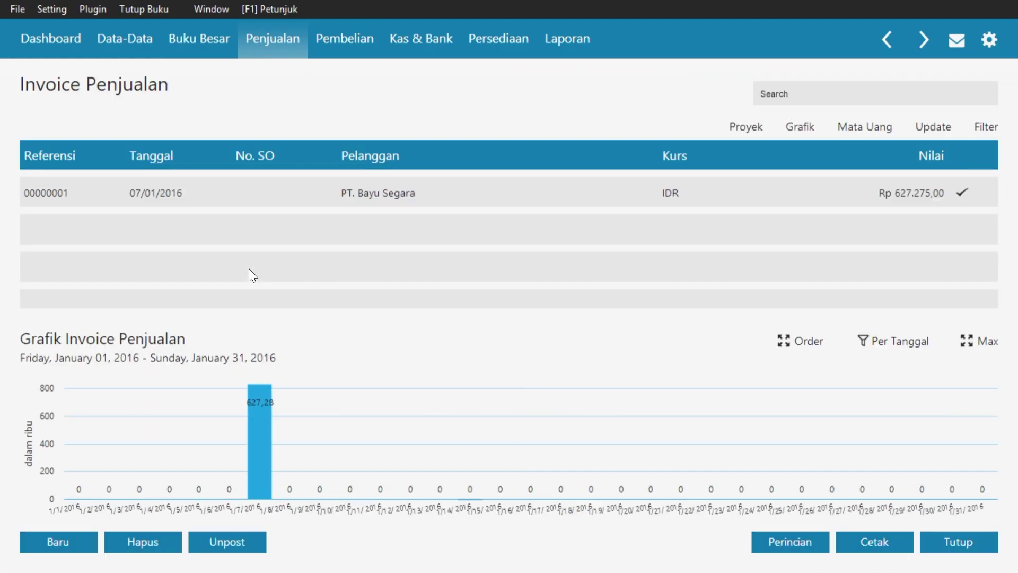
{"action": "left_click", "coordinate": [57, 543]}
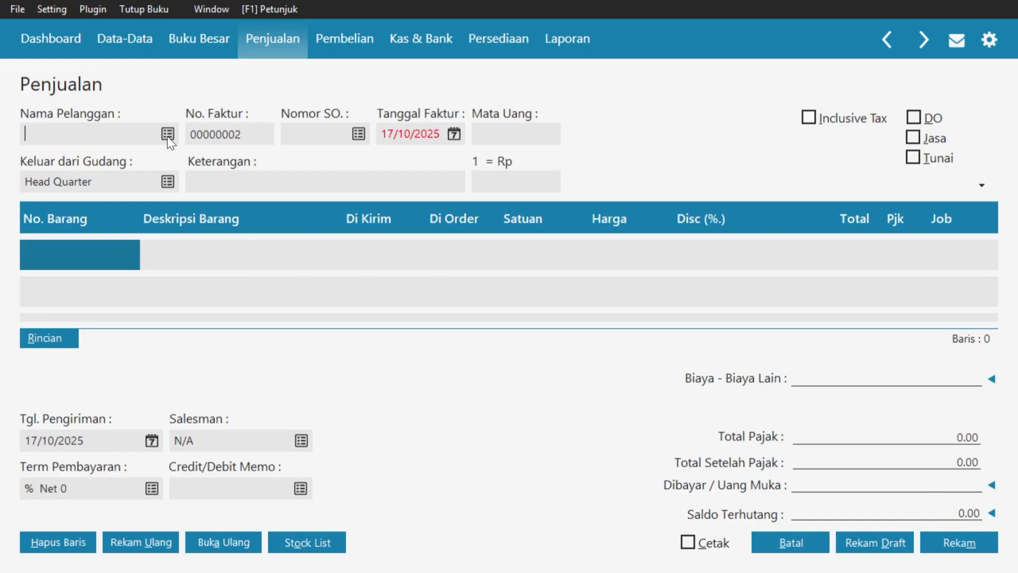
- Create a new customer named UD. Rahayu, accepting the incomplete NPWP/NIK, and choose it for the sales invoice
{"action": "left_click", "coordinate": [167, 134]}
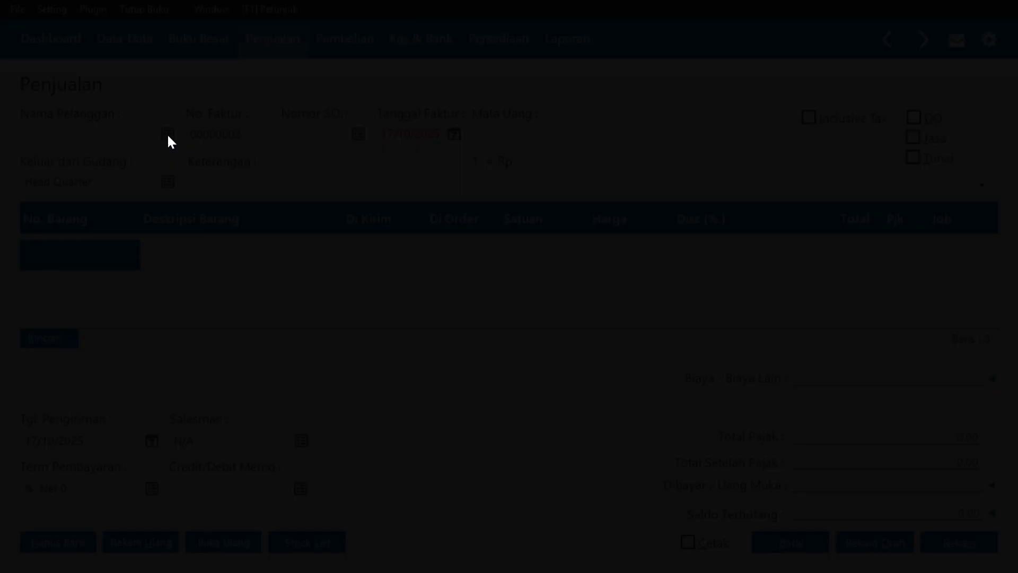
{"action": "left_click", "coordinate": [475, 473]}
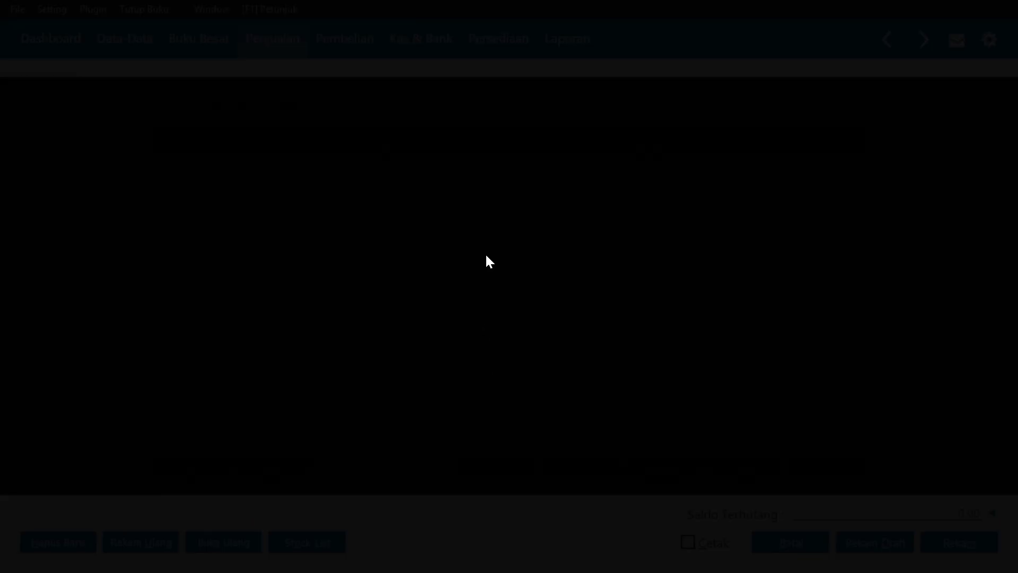
{"action": "left_click", "coordinate": [414, 118]}
{"action": "type", "text": "U"}
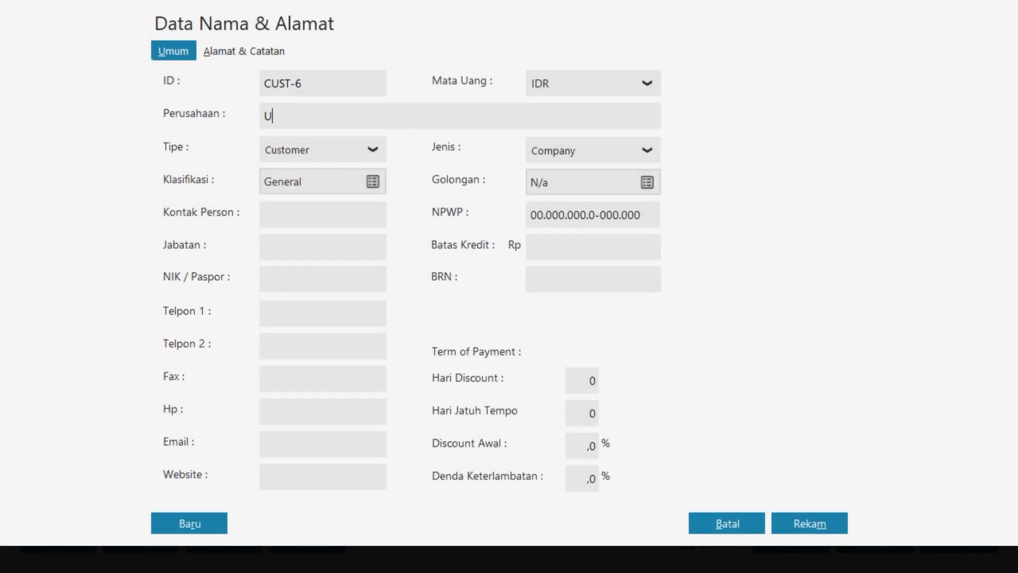
{"action": "type", "text": "D. Rahayu"}
{"action": "left_click", "coordinate": [805, 526]}
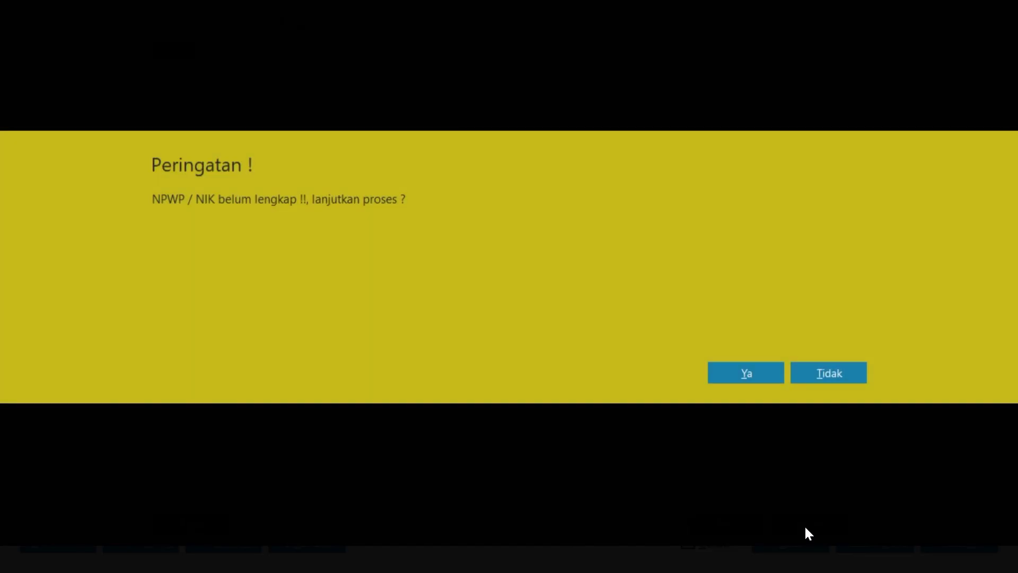
{"action": "left_click", "coordinate": [754, 376]}
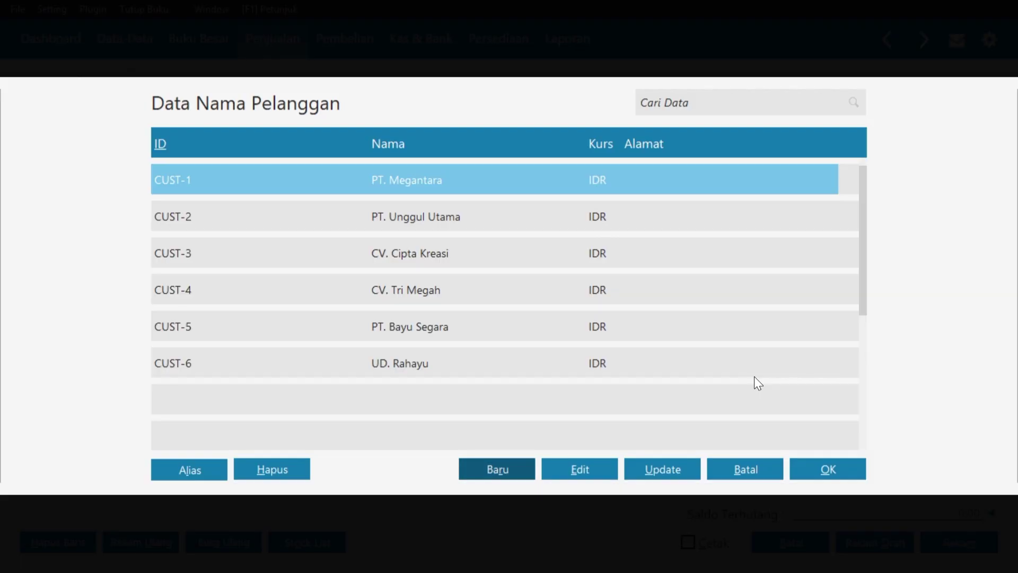
{"action": "left_click", "coordinate": [578, 365]}
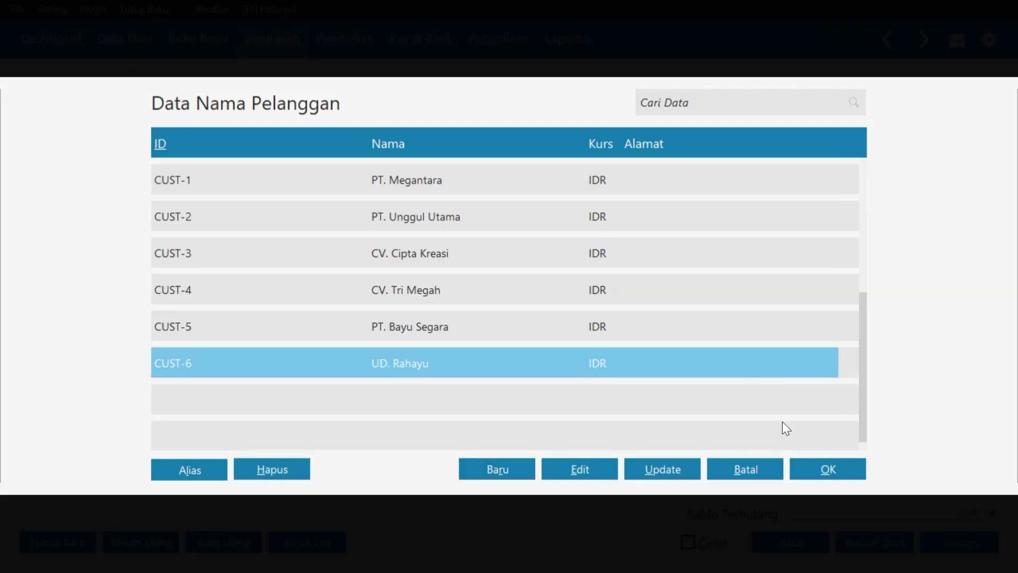
{"action": "left_click", "coordinate": [799, 474]}
- Enter the first invoice line for B01 Kipas Angin with quantity 2, price 135000 and VAT as the tax
{"action": "double_click", "coordinate": [108, 248]}
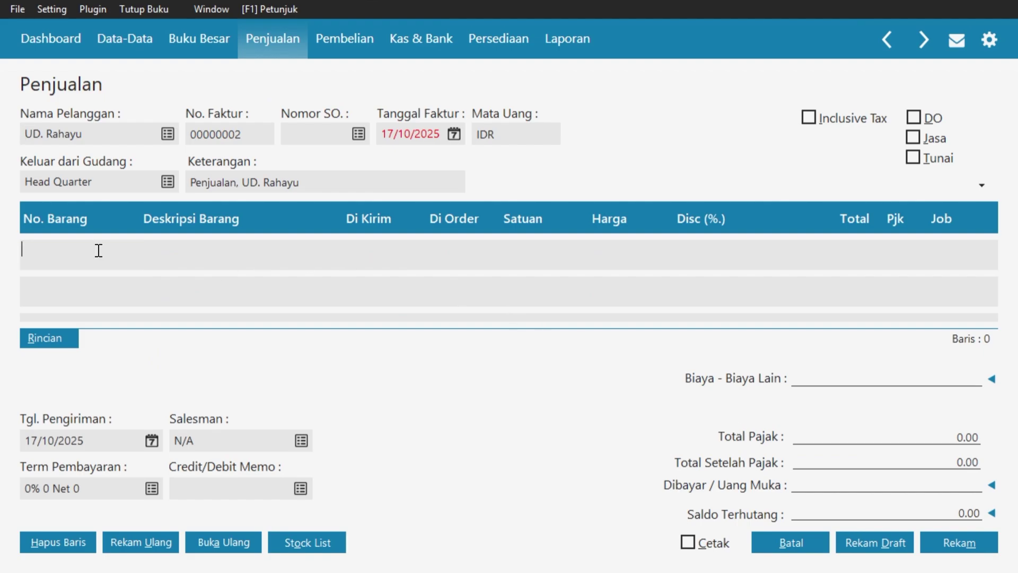
{"action": "left_click", "coordinate": [848, 477]}
{"action": "left_click", "coordinate": [377, 261]}
{"action": "type", "text": "2"}
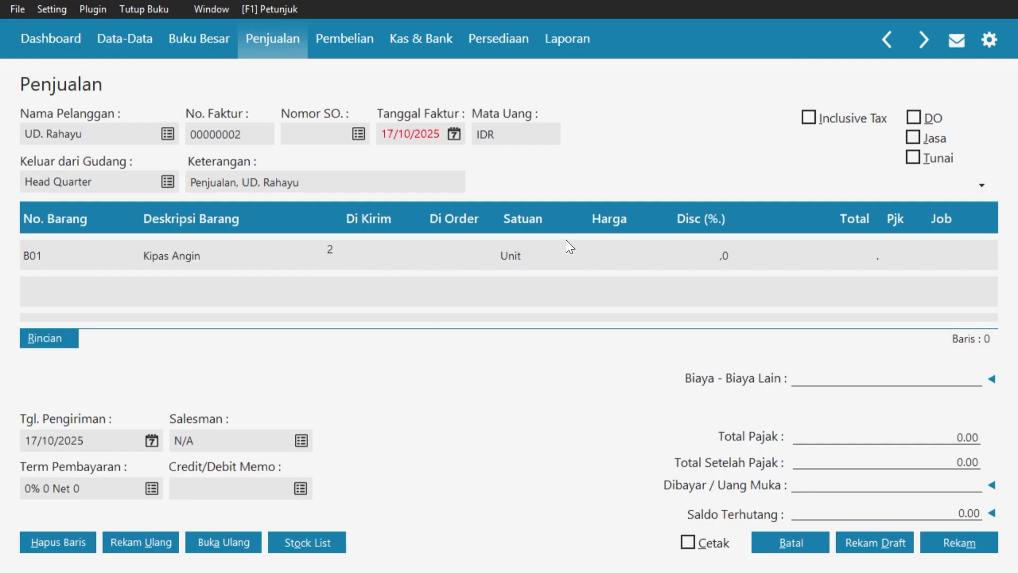
{"action": "left_click", "coordinate": [626, 255]}
{"action": "type", "text": "135000"}
{"action": "double_click", "coordinate": [898, 255]}
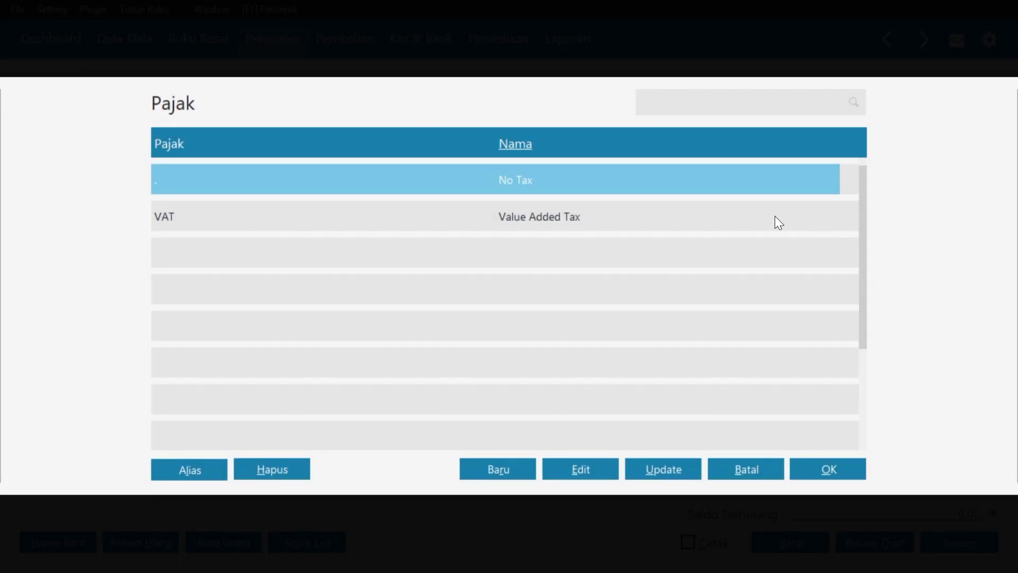
{"action": "left_click", "coordinate": [775, 216]}
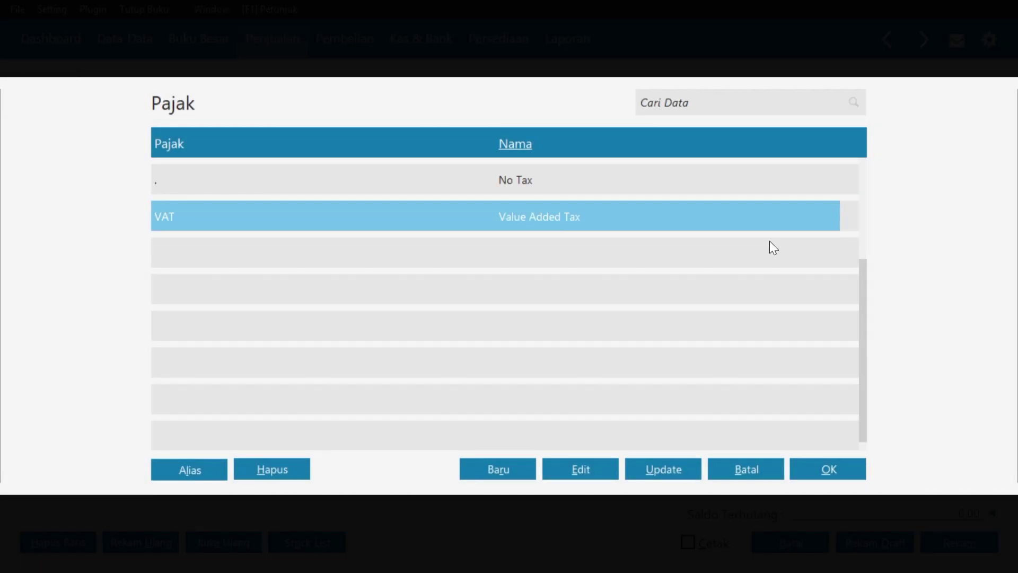
{"action": "left_click", "coordinate": [836, 469]}
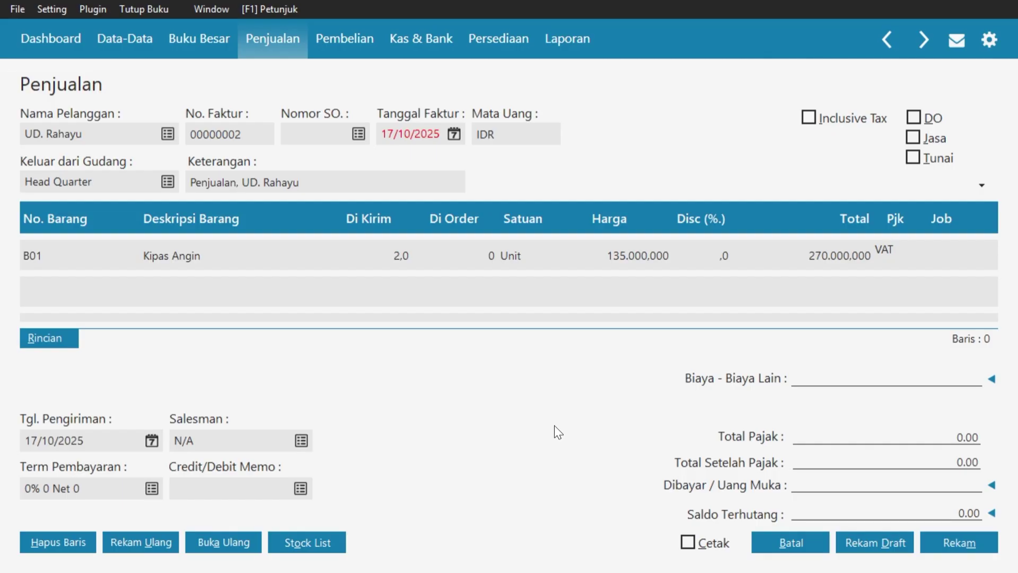
- Add an invoice line for B03 Radio FM/AM with quantity 4, price 75250 and VAT as the tax
{"action": "left_click", "coordinate": [50, 262]}
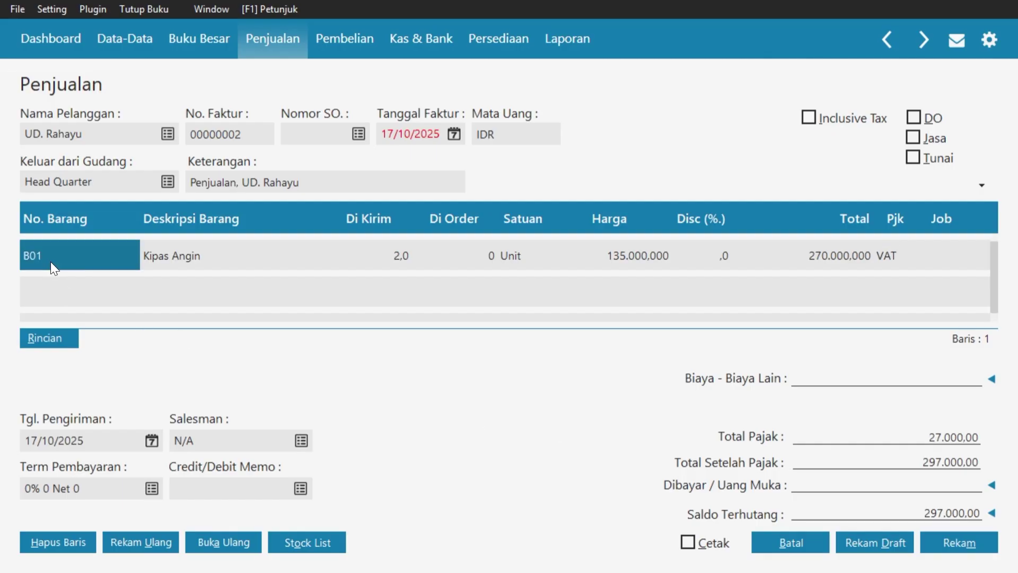
{"action": "key", "text": "Down"}
{"action": "double_click", "coordinate": [64, 291]}
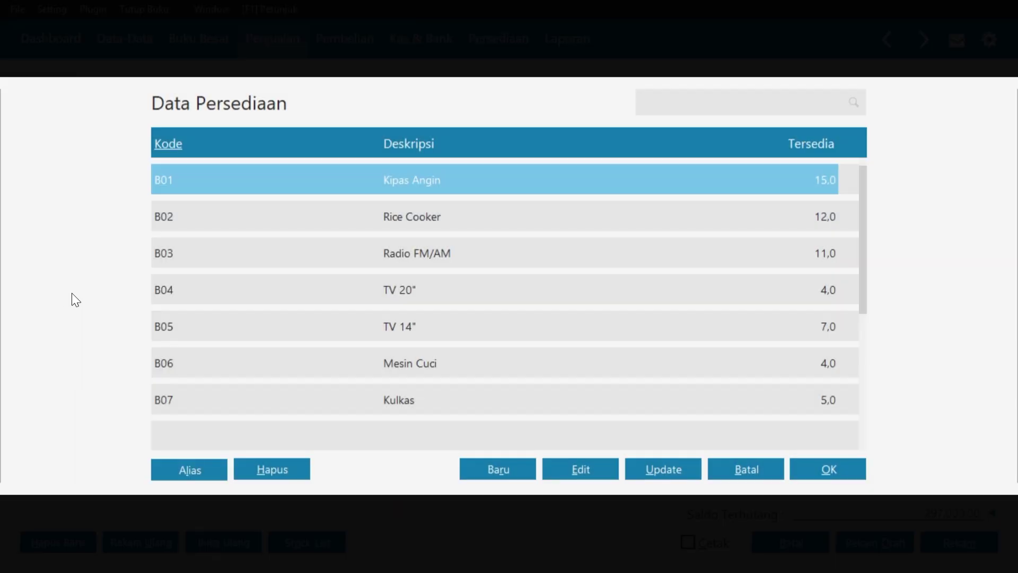
{"action": "left_click", "coordinate": [310, 260]}
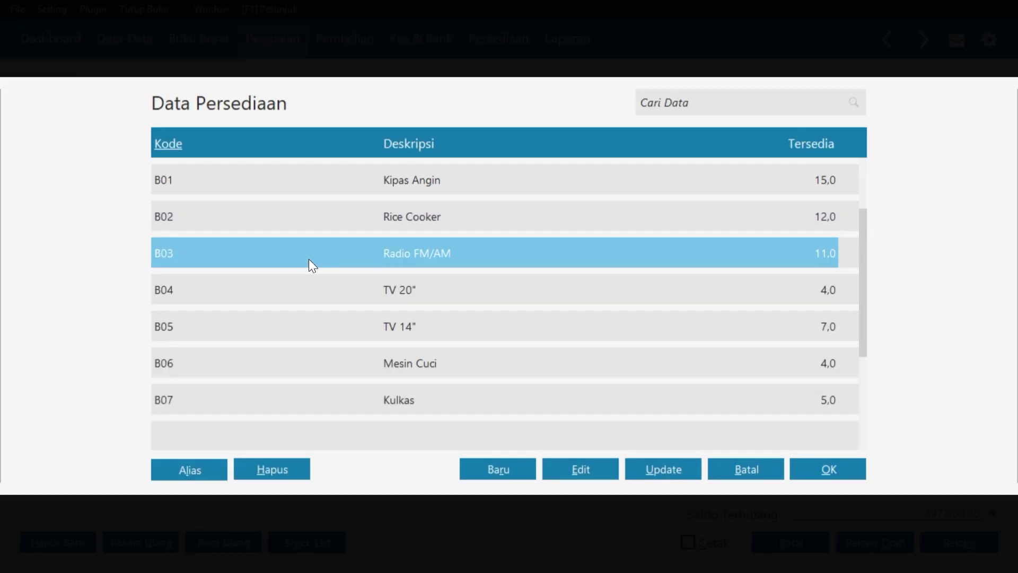
{"action": "left_click", "coordinate": [848, 471]}
{"action": "left_click", "coordinate": [371, 291]}
{"action": "type", "text": "4"}
{"action": "left_click", "coordinate": [640, 295]}
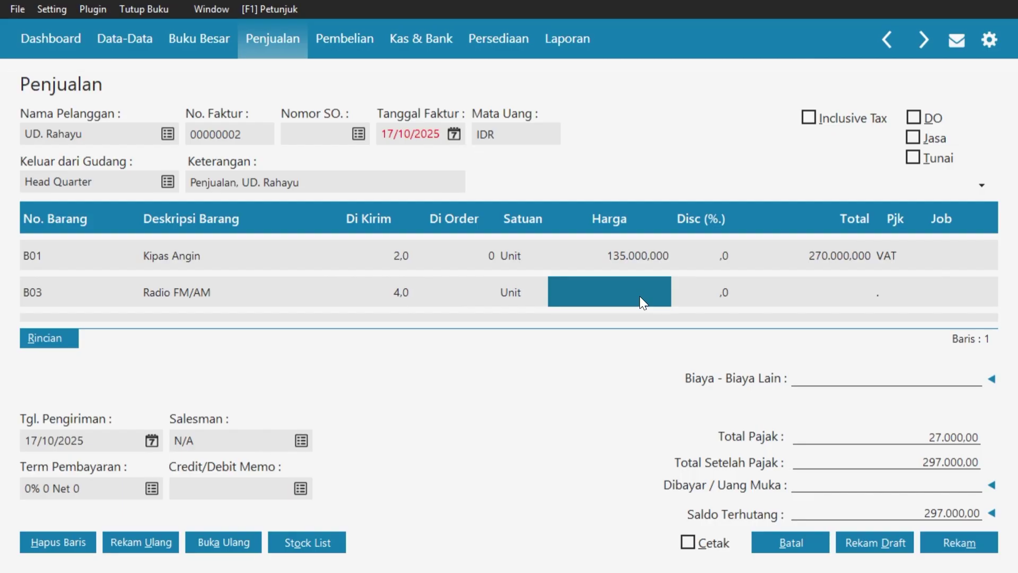
{"action": "type", "text": "75250"}
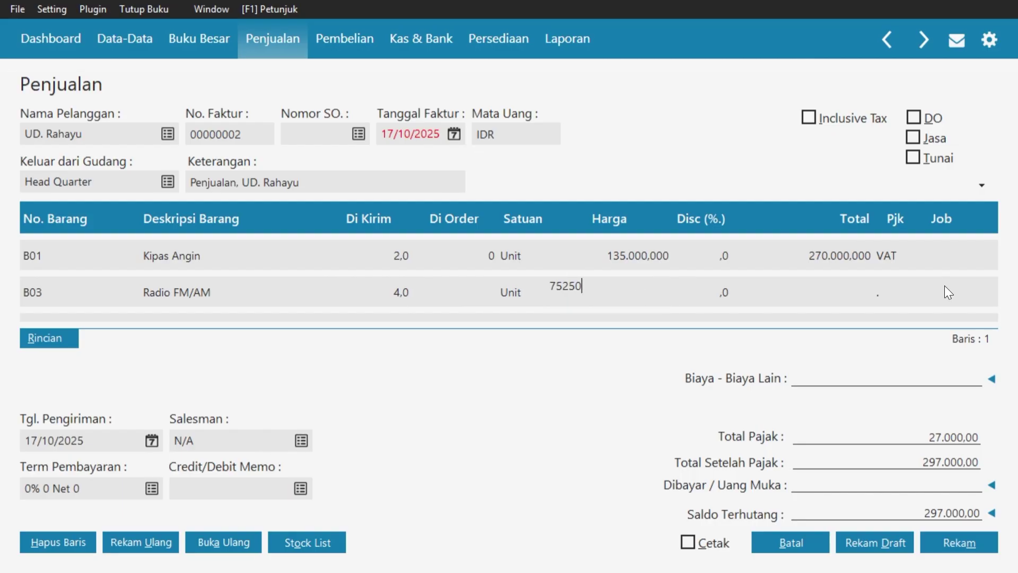
{"action": "left_click", "coordinate": [892, 291]}
{"action": "key", "text": "Down"}
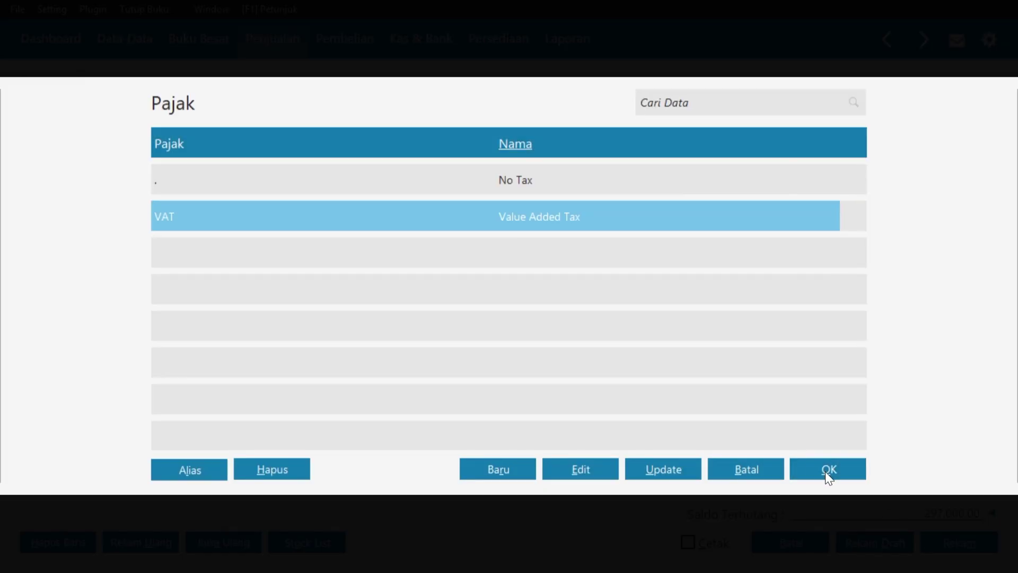
{"action": "left_click", "coordinate": [827, 471]}
- Add an invoice line for B06 Mesin Cuci with quantity 1, price 618250 and VAT as the tax
{"action": "left_click", "coordinate": [81, 291]}
{"action": "key", "text": "Down"}
{"action": "double_click", "coordinate": [81, 289]}
{"action": "left_click", "coordinate": [371, 363]}
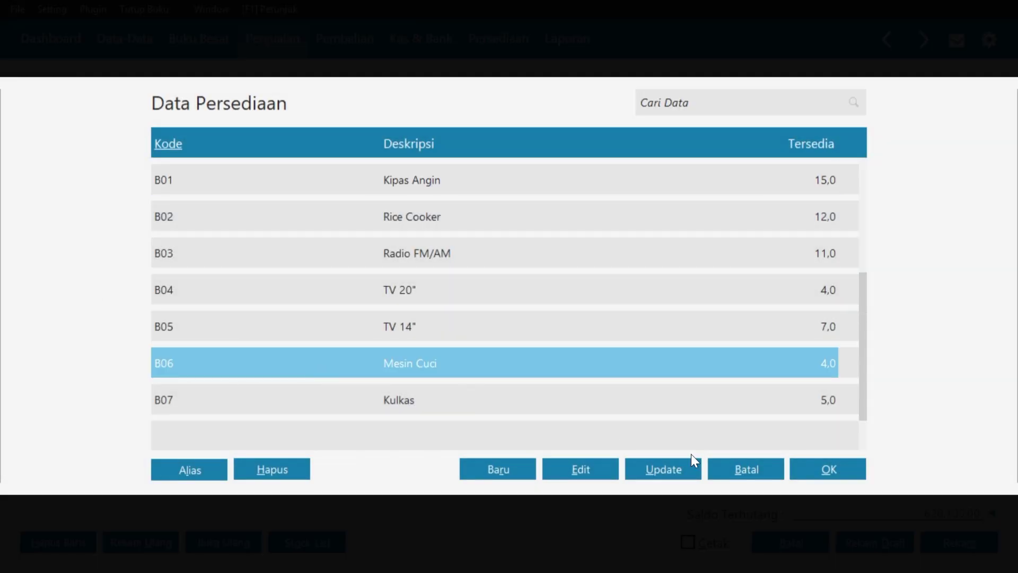
{"action": "left_click", "coordinate": [832, 469]}
{"action": "left_click", "coordinate": [386, 293]}
{"action": "type", "text": "1"}
{"action": "key", "text": "Return"}
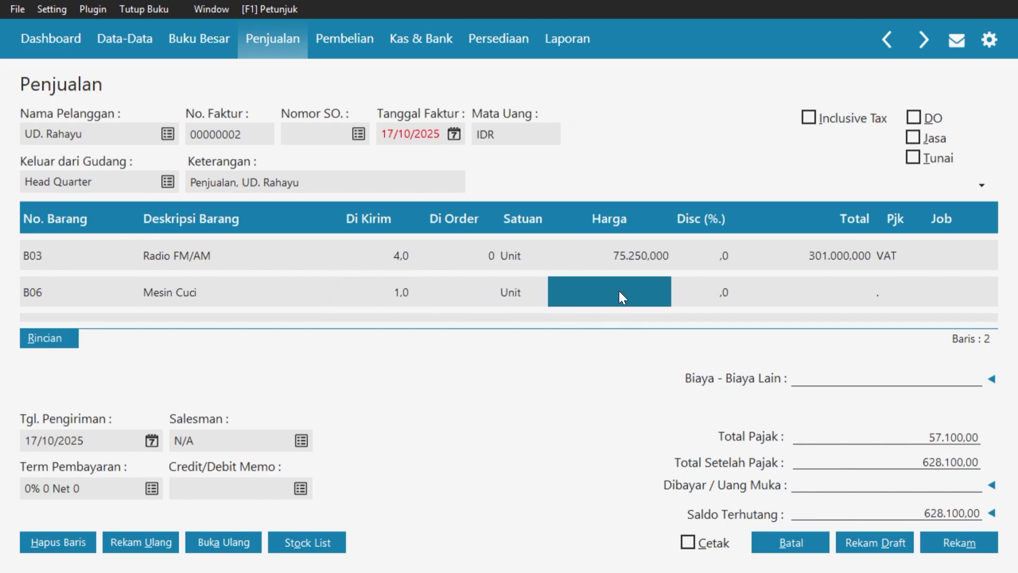
{"action": "type", "text": "618.250"}
{"action": "left_click", "coordinate": [896, 292]}
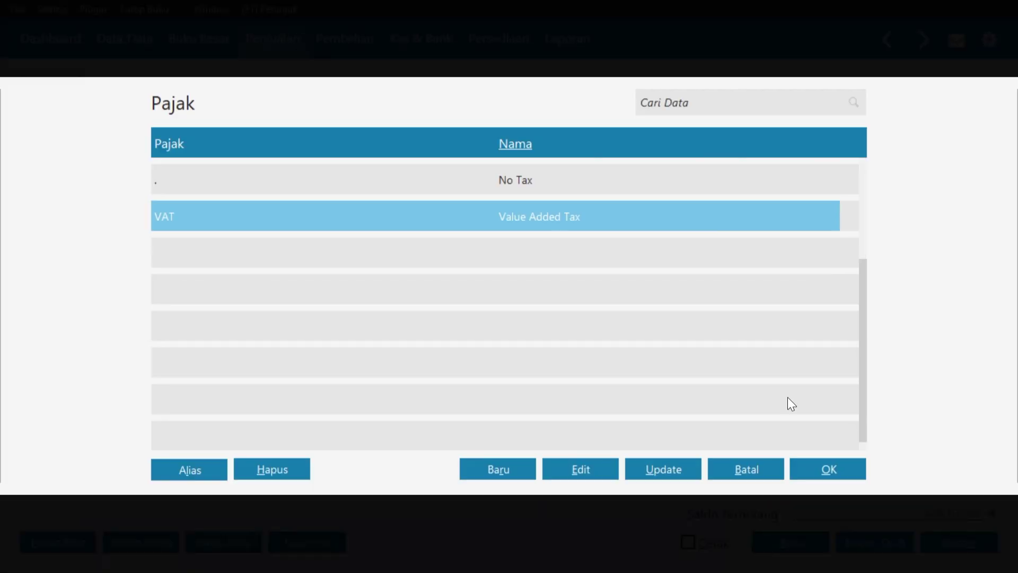
{"action": "left_click", "coordinate": [827, 468]}
- Add an invoice line for B05 TV 14" with quantity 3, price 495000 and VAT as the tax
{"action": "left_click", "coordinate": [61, 292]}
{"action": "key", "text": "Down"}
{"action": "double_click", "coordinate": [58, 291]}
{"action": "left_click", "coordinate": [400, 326]}
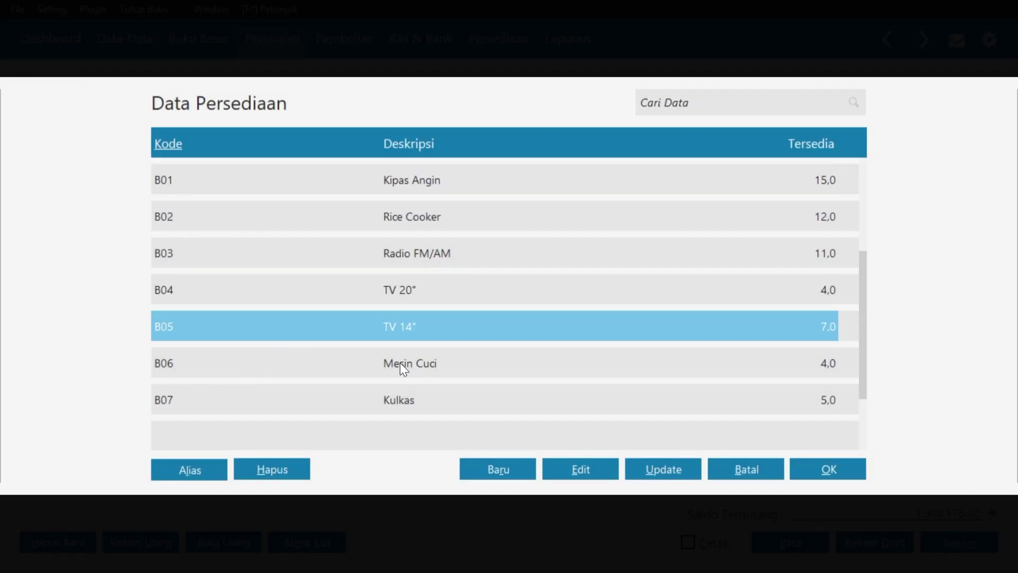
{"action": "left_click", "coordinate": [803, 469]}
{"action": "left_click", "coordinate": [371, 293]}
{"action": "type", "text": "3"}
{"action": "key", "text": "Return"}
{"action": "type", "text": "495000"}
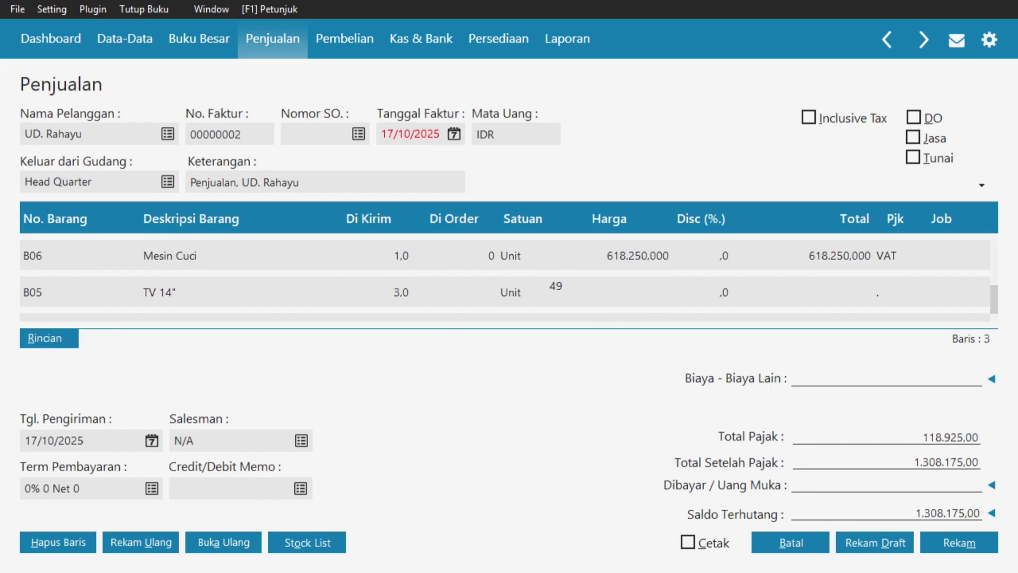
{"action": "left_click", "coordinate": [907, 291]}
{"action": "left_click", "coordinate": [826, 468]}
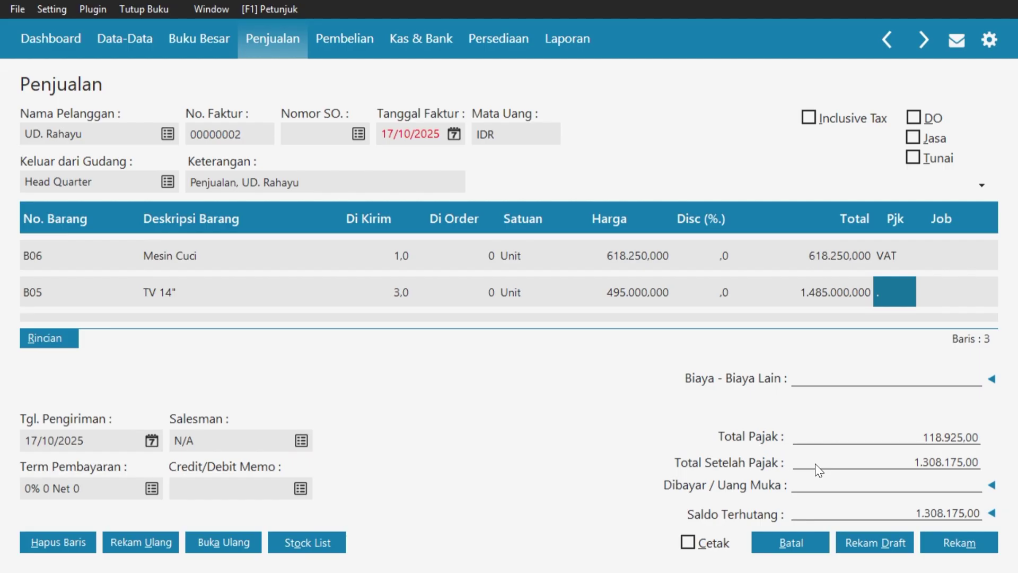
- Set the invoice date of the UD. Rahayu sale to 20/01/2016
{"action": "left_click", "coordinate": [456, 140]}
{"action": "left_click", "coordinate": [447, 325]}
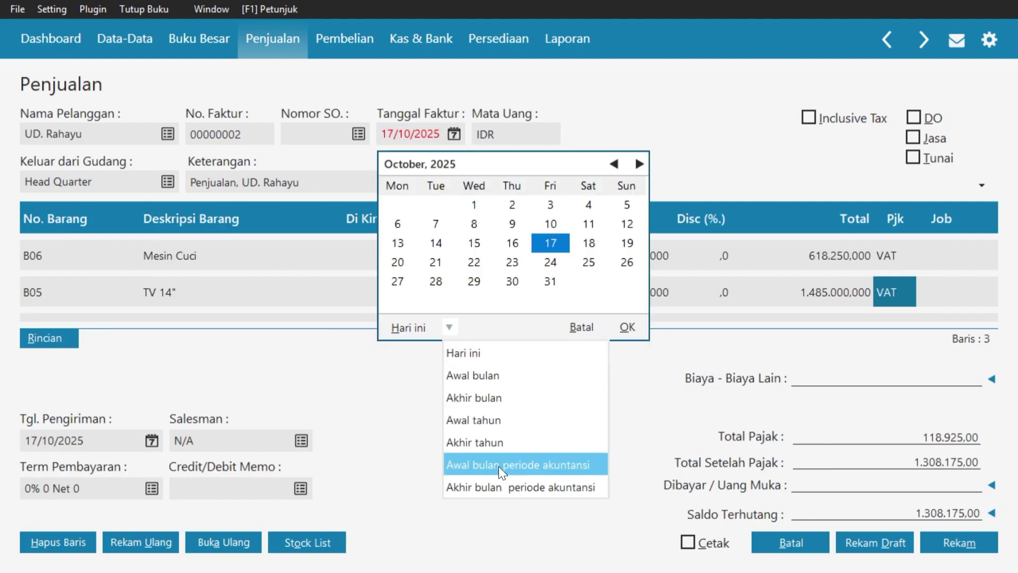
{"action": "left_click", "coordinate": [498, 466]}
{"action": "double_click", "coordinate": [473, 262]}
- Create a new employee record with the salesperson's name and assign that employee as the salesman on the UD. Rahayu invoice
{"action": "left_click", "coordinate": [297, 440]}
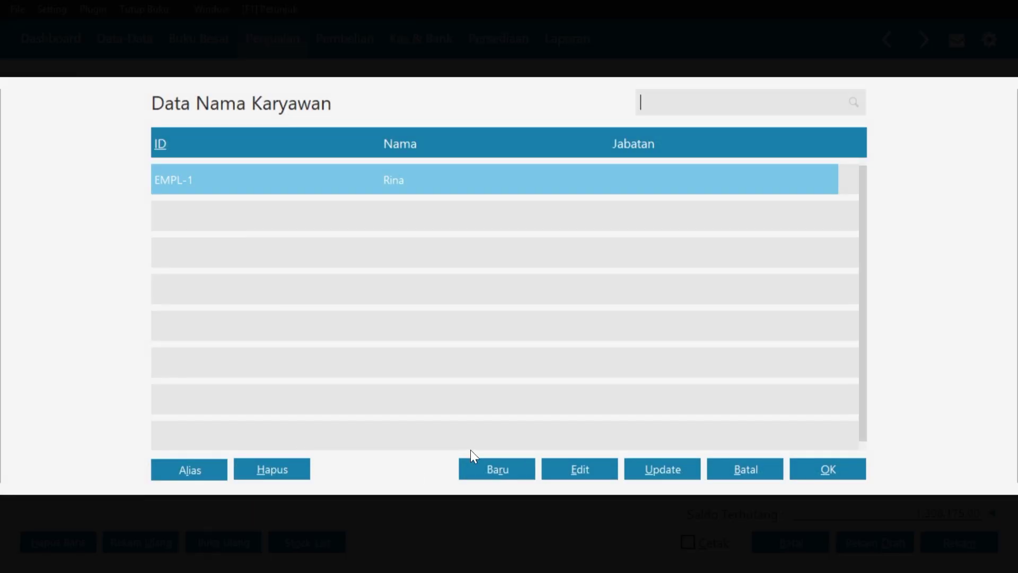
{"action": "left_click", "coordinate": [490, 470]}
{"action": "type", "text": "Budi"}
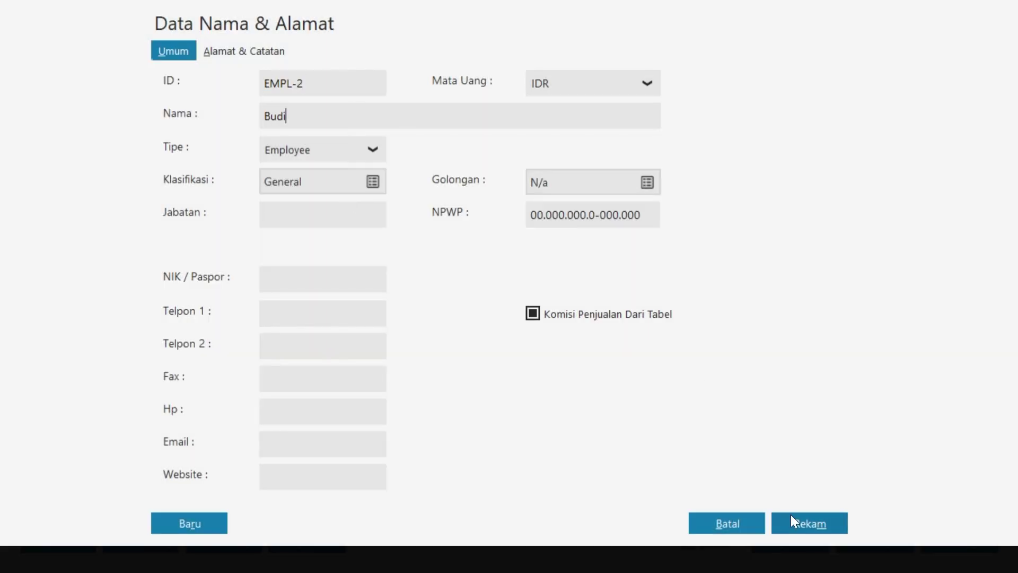
{"action": "left_click", "coordinate": [790, 517]}
{"action": "left_click", "coordinate": [775, 365]}
{"action": "left_click", "coordinate": [825, 475]}
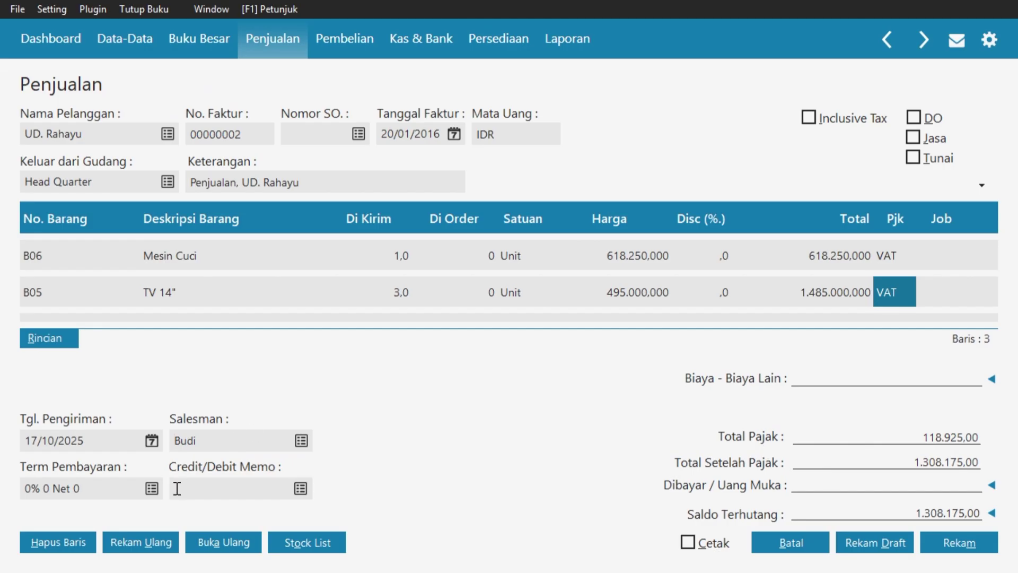
- Mark the UD. Rahayu sale as cash (Tunai), record it, and close the sales invoice form and list
{"action": "left_click", "coordinate": [913, 159]}
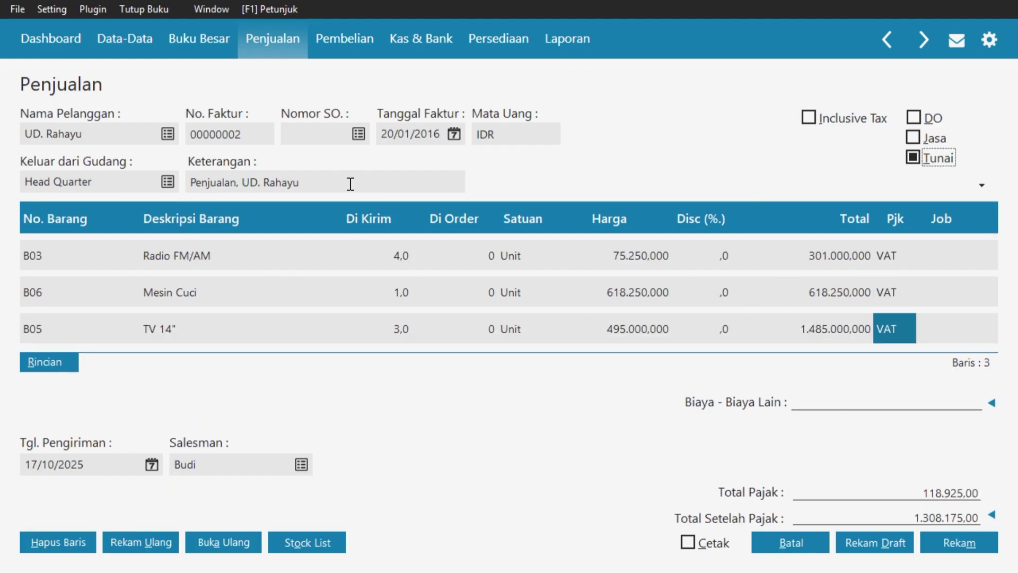
{"action": "left_click", "coordinate": [946, 536]}
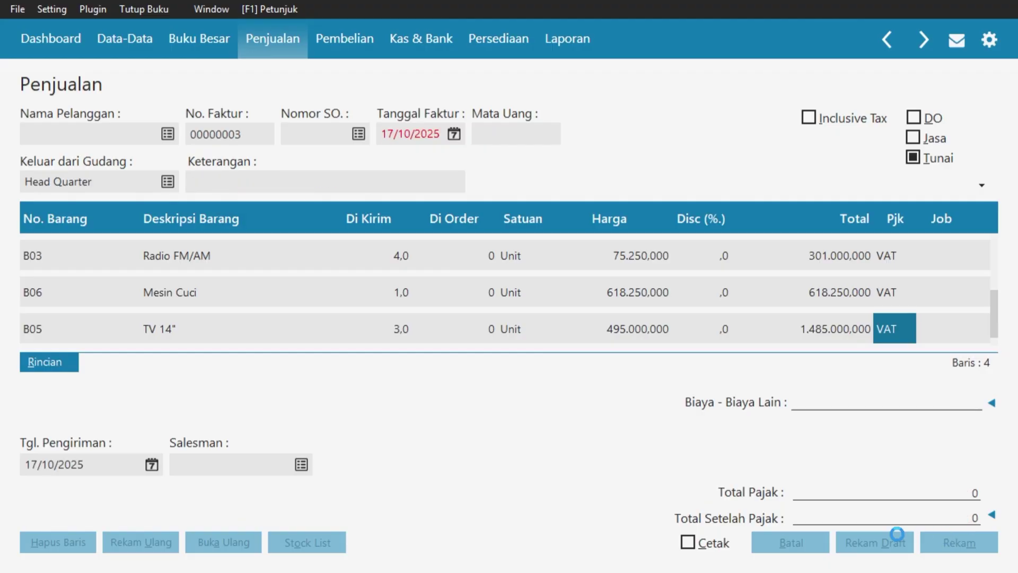
{"action": "left_click", "coordinate": [804, 549]}
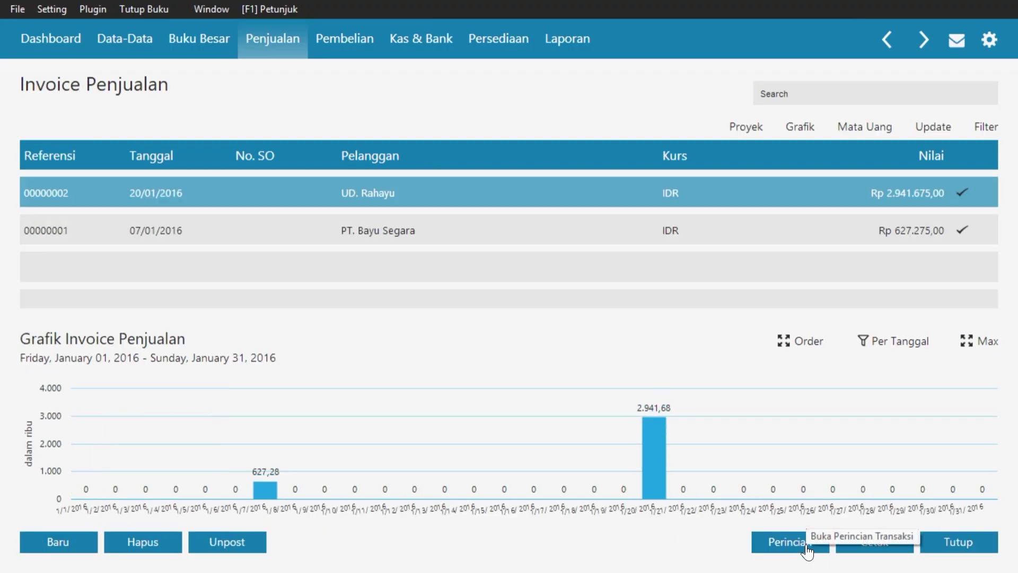
{"action": "left_click", "coordinate": [971, 542]}
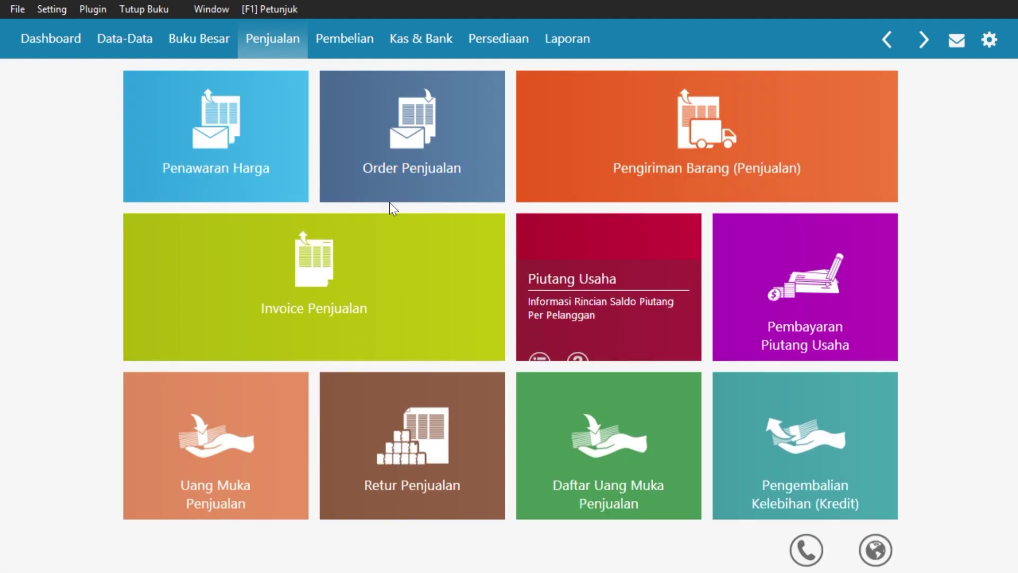
- Start a new accounts payable payment (Pembayaran Hutang Usaha) with PT. Sinar Elektro as the recipient
{"action": "left_click", "coordinate": [339, 48]}
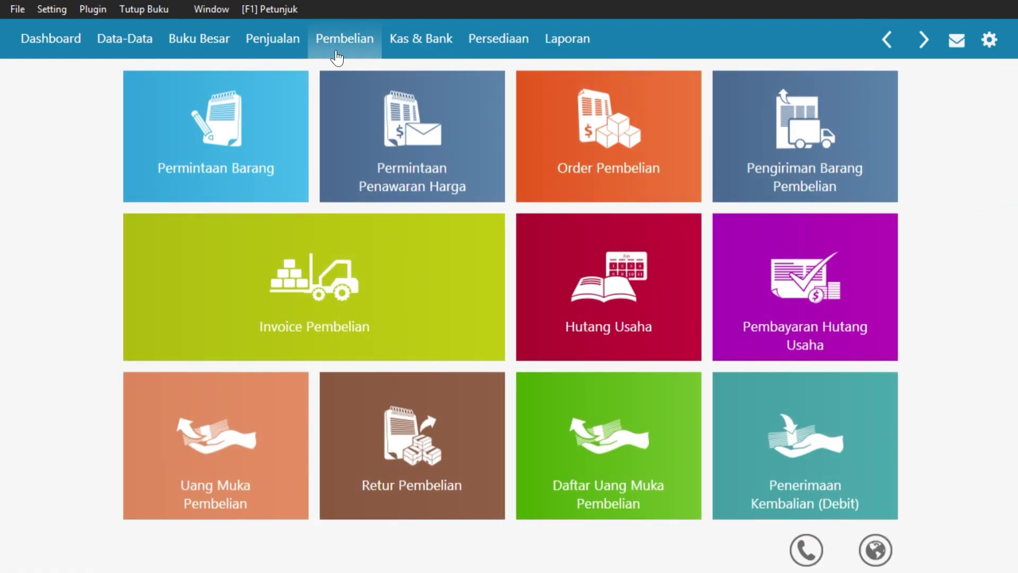
{"action": "mouse_move", "coordinate": [795, 310]}
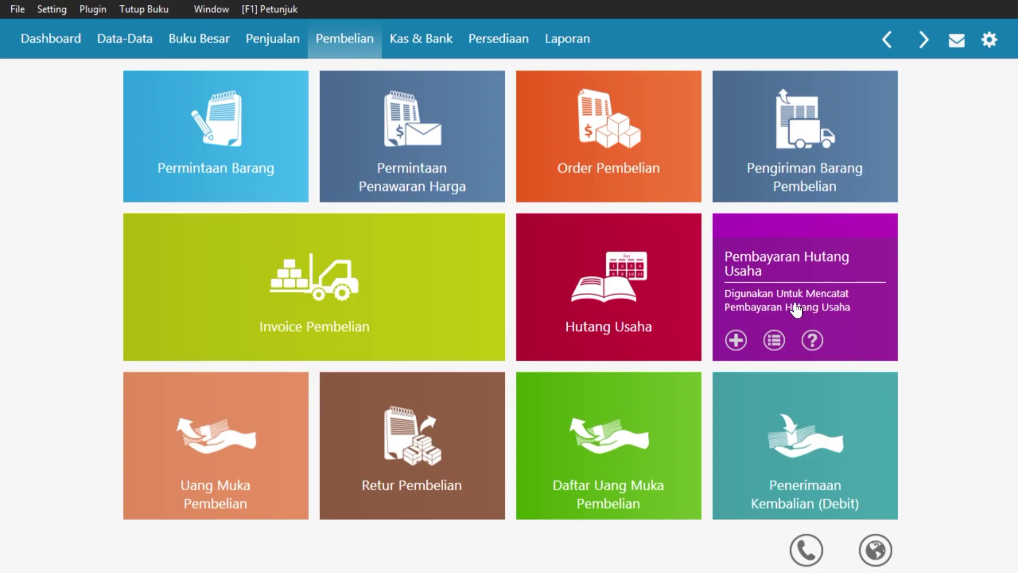
{"action": "left_click", "coordinate": [861, 285]}
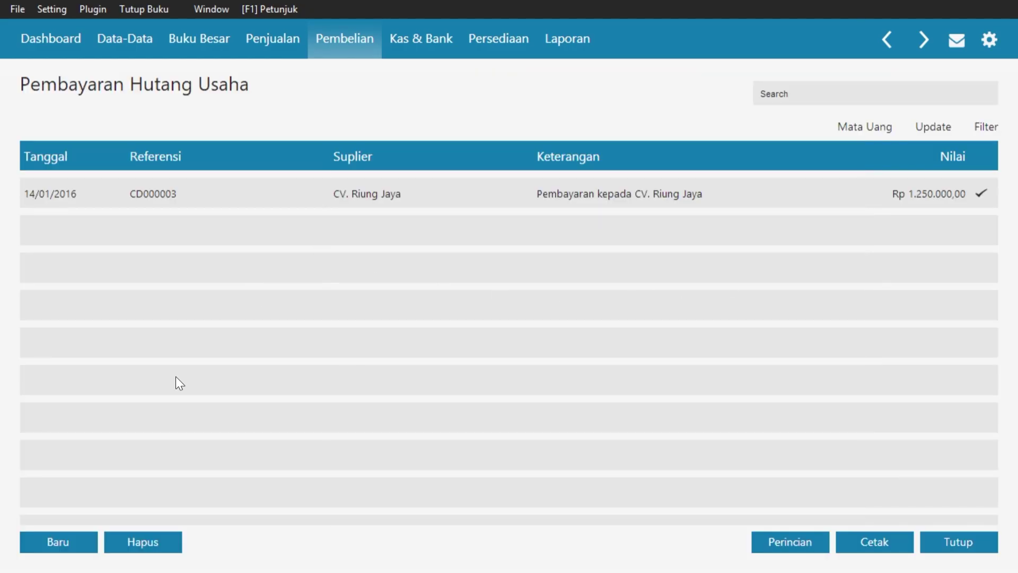
{"action": "left_click", "coordinate": [63, 541]}
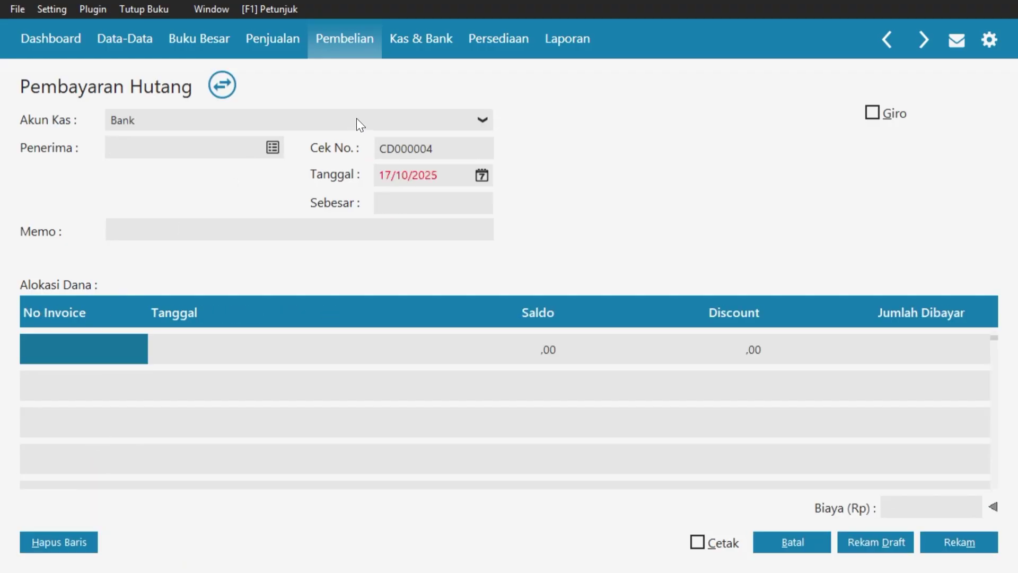
{"action": "left_click", "coordinate": [272, 147]}
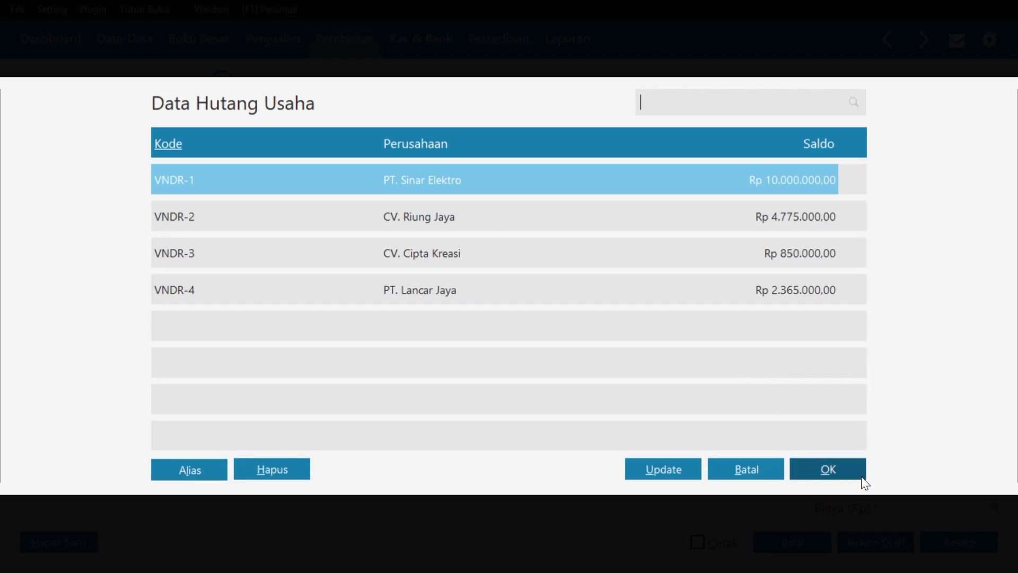
{"action": "left_click", "coordinate": [848, 469]}
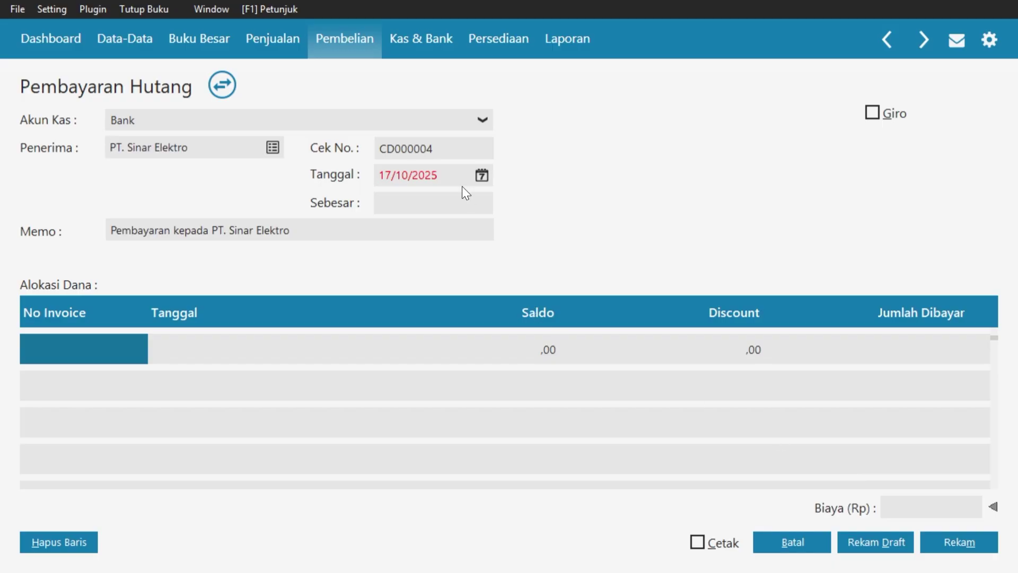
- Set the date of the PT. Sinar Elektro payment to 21/01/2016
{"action": "left_click", "coordinate": [481, 176]}
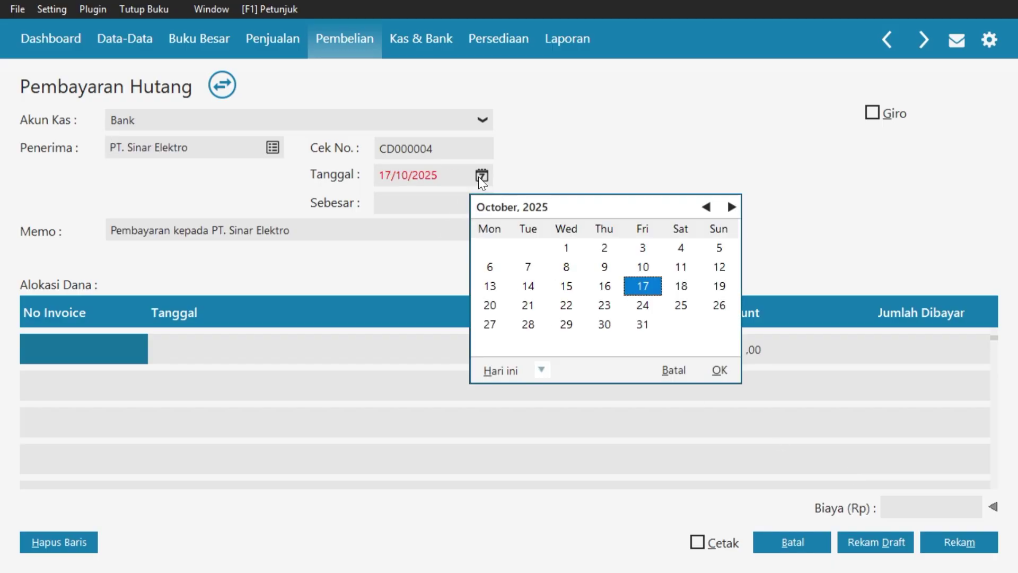
{"action": "left_click", "coordinate": [542, 369]}
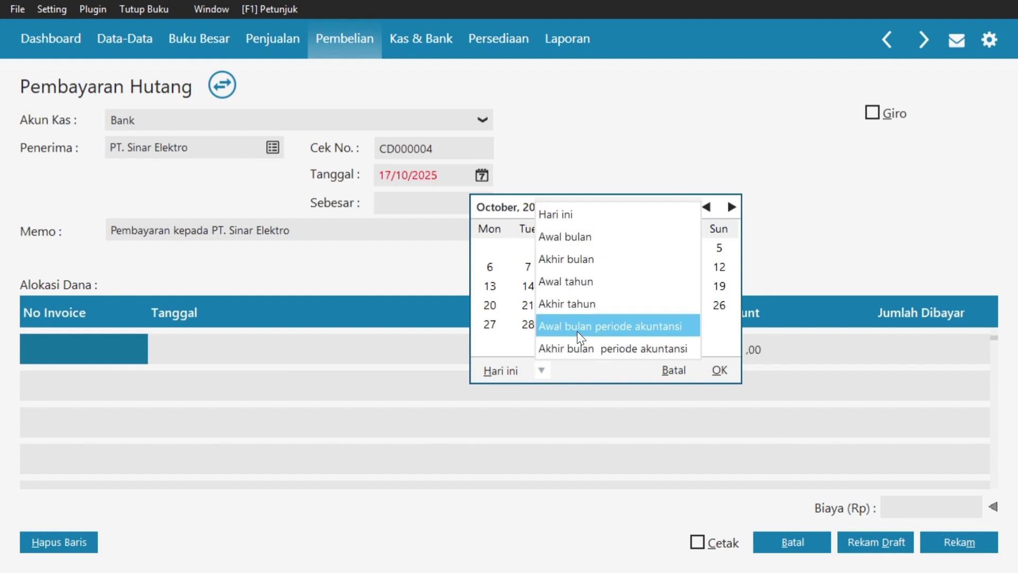
{"action": "left_click", "coordinate": [593, 324]}
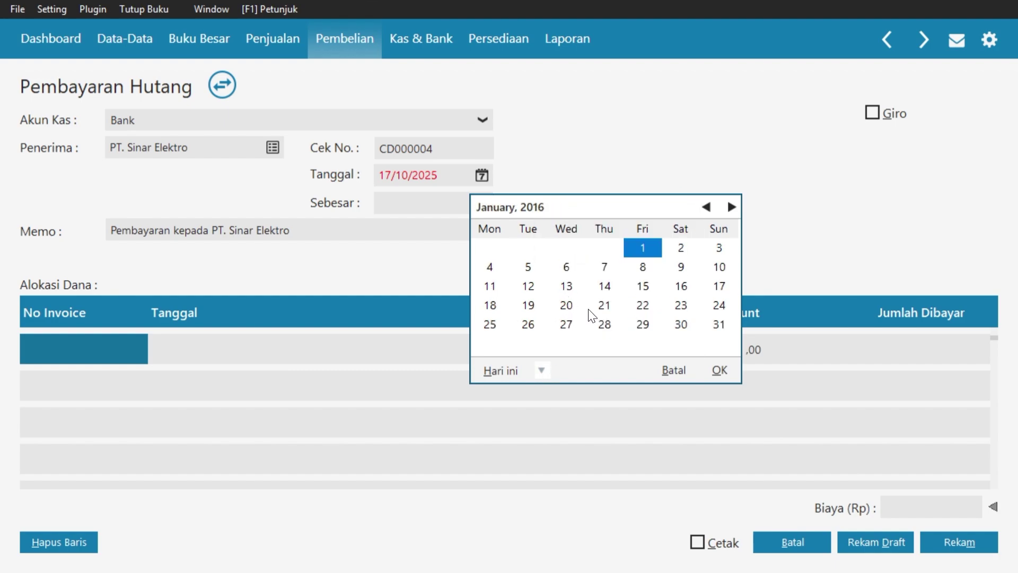
{"action": "left_click", "coordinate": [604, 305]}
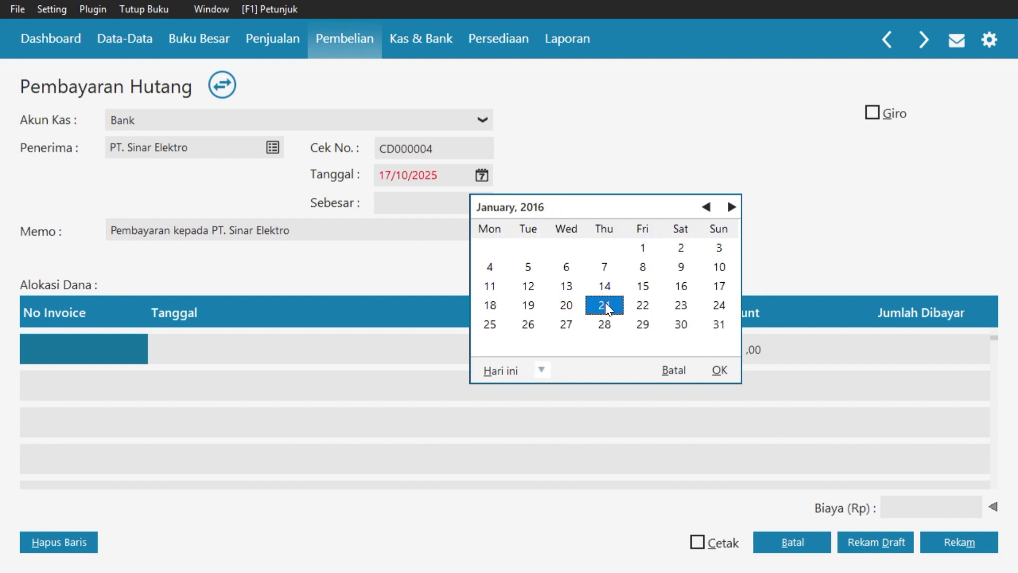
{"action": "left_click", "coordinate": [718, 370]}
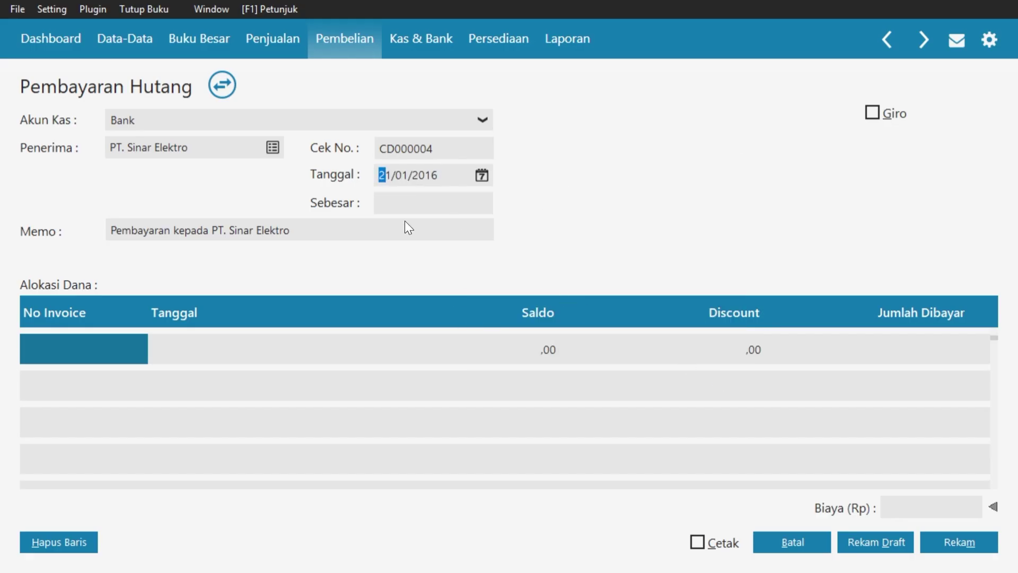
- Allocate the payment to invoice INV-01 with 4752000 as the amount paid and carry it over to the payment total
{"action": "left_click", "coordinate": [91, 355]}
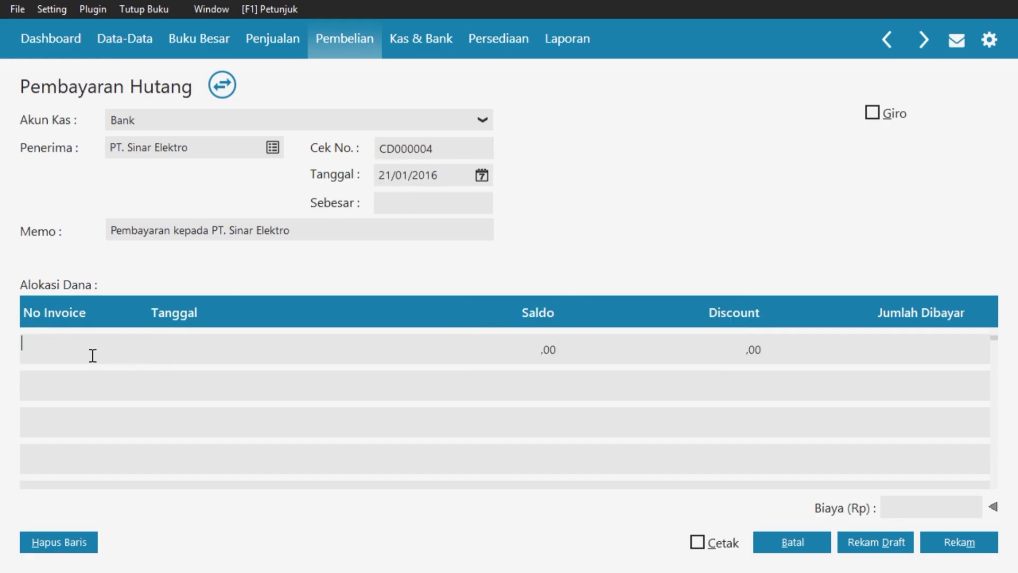
{"action": "key", "text": "Return"}
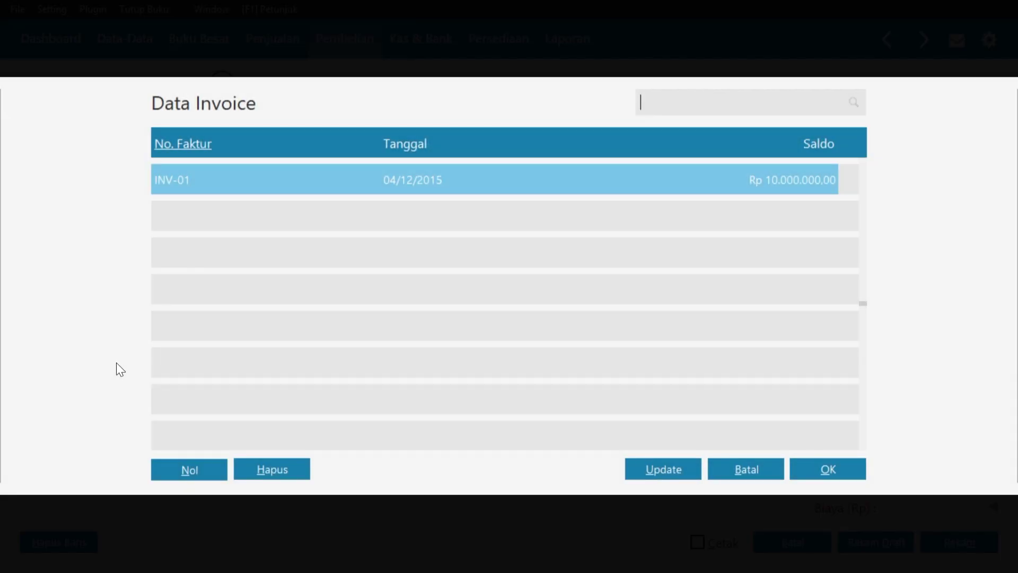
{"action": "left_click", "coordinate": [813, 464]}
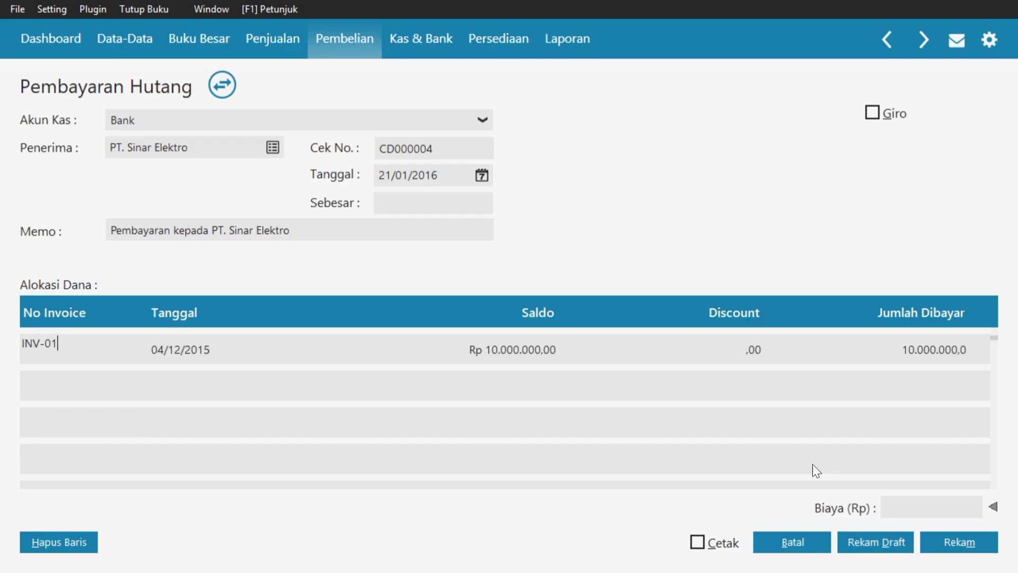
{"action": "left_click", "coordinate": [918, 349]}
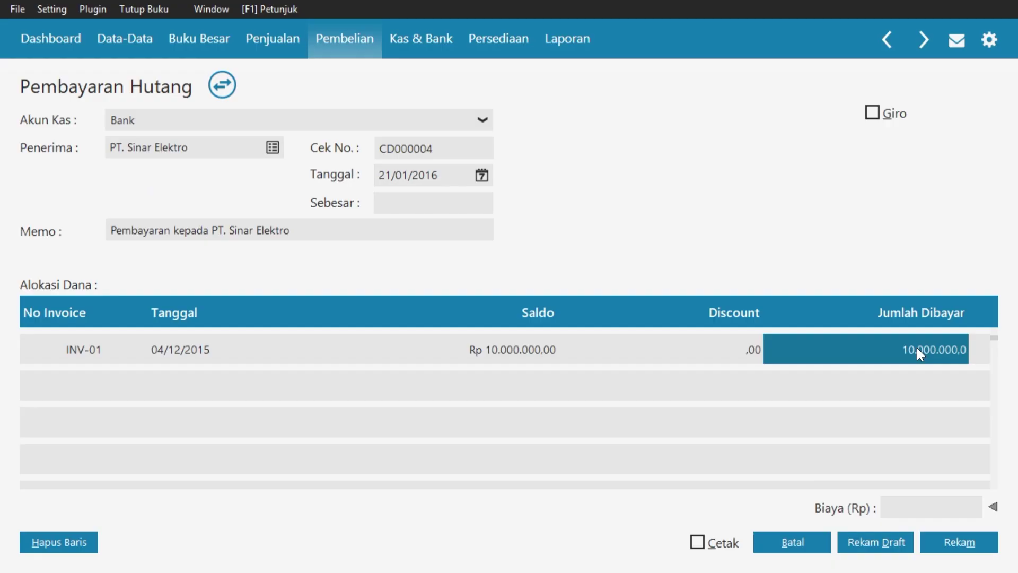
{"action": "type", "text": "4"}
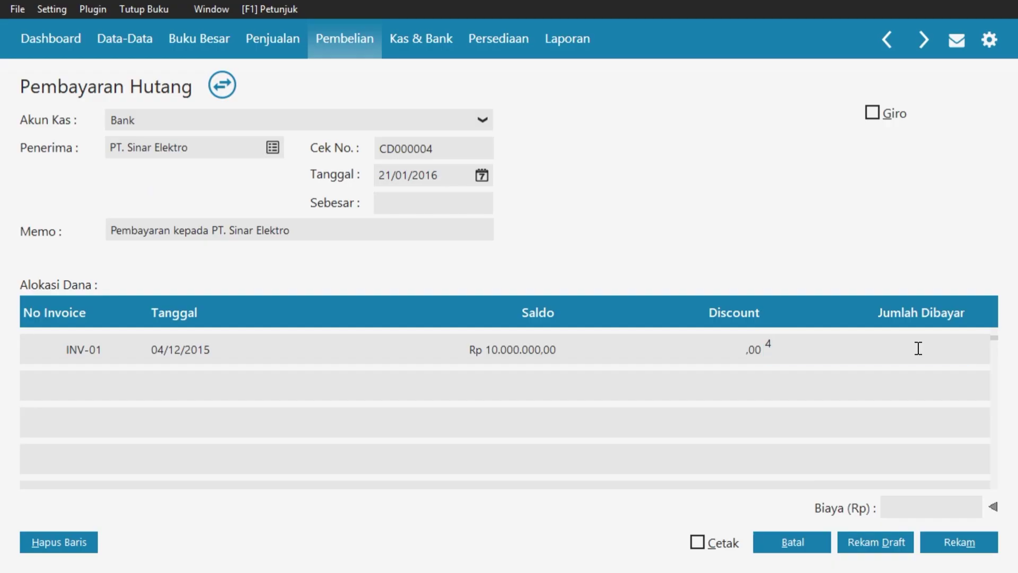
{"action": "type", "text": "752000"}
{"action": "left_click", "coordinate": [447, 207]}
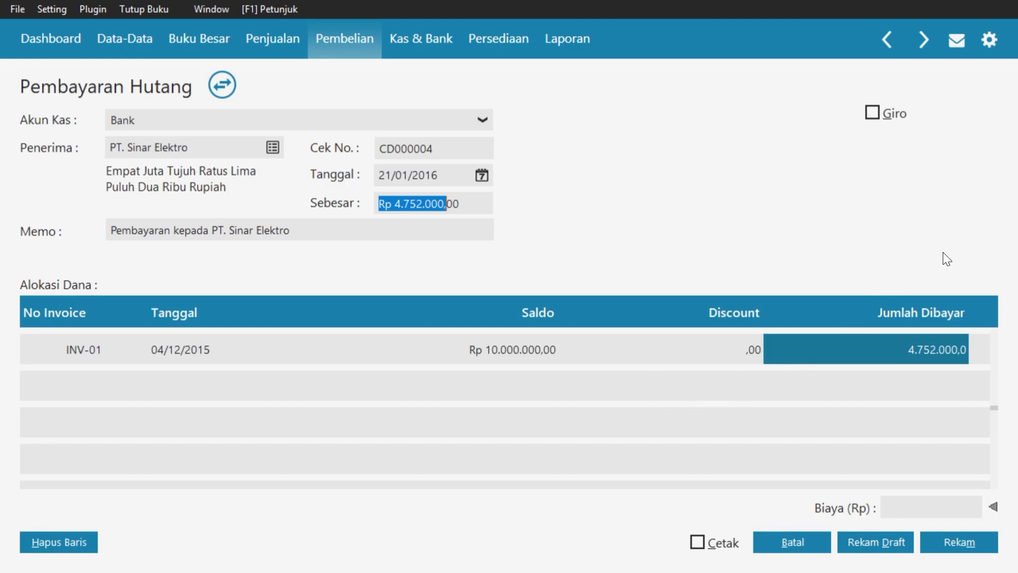
- Mark the payment as a giro, record it, and enter BG000011 as the giro number
{"action": "left_click", "coordinate": [872, 113]}
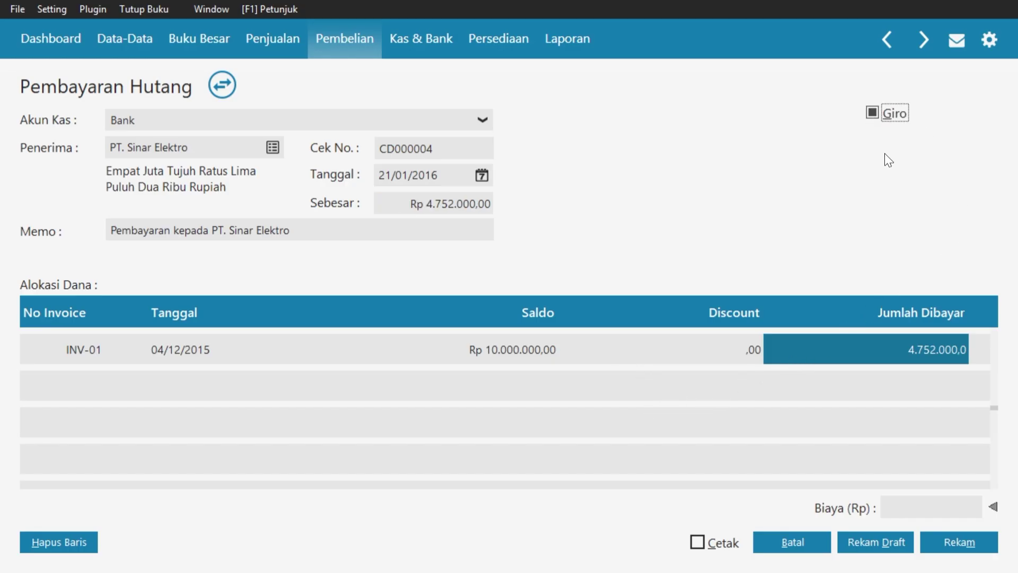
{"action": "left_click", "coordinate": [962, 549]}
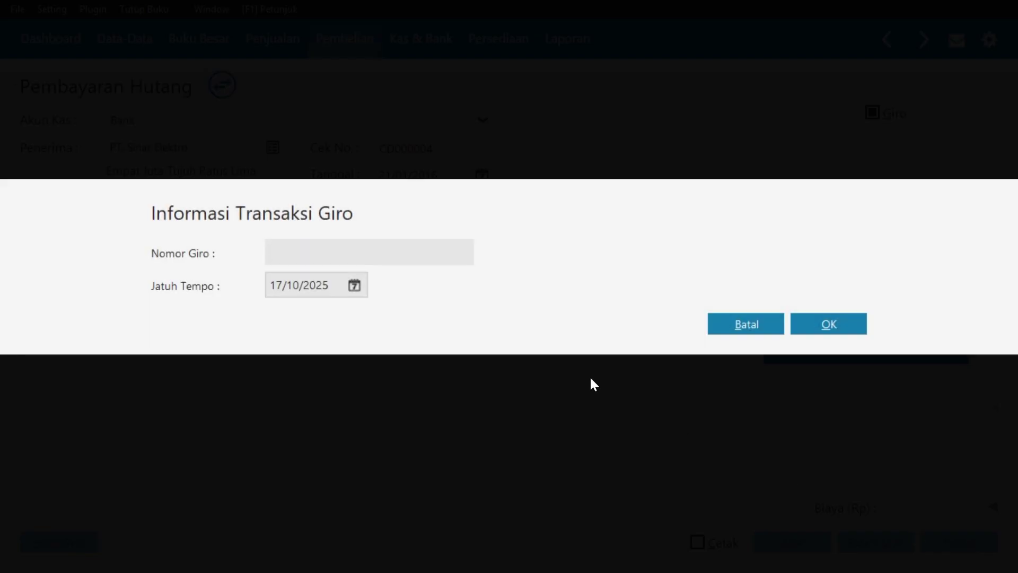
{"action": "left_click", "coordinate": [461, 243]}
{"action": "type", "text": "BG000011"}
- Set the giro's due date to 28/01/2016 and confirm the giro information
{"action": "left_click", "coordinate": [355, 286]}
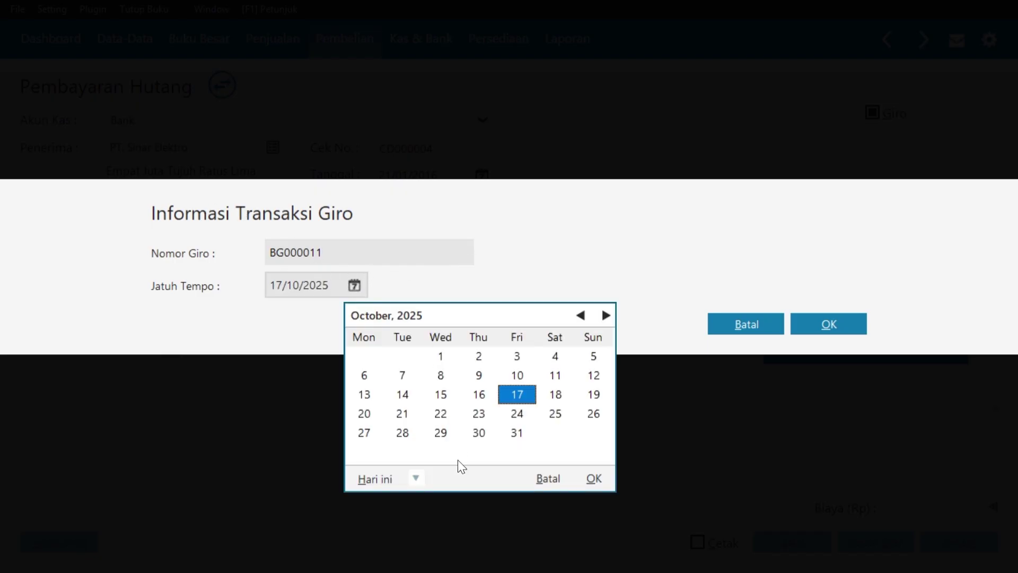
{"action": "left_click", "coordinate": [417, 478]}
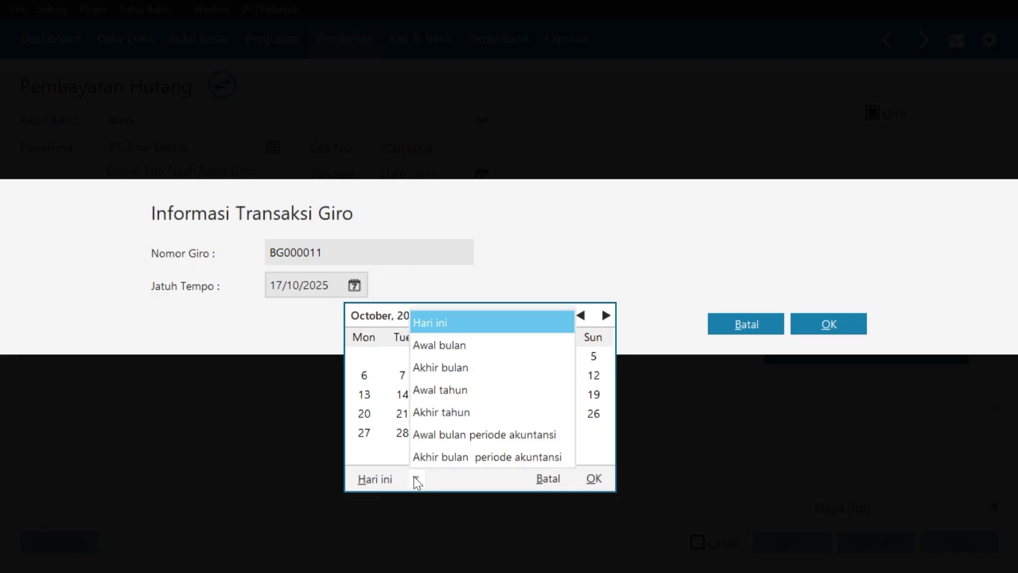
{"action": "left_click", "coordinate": [468, 433]}
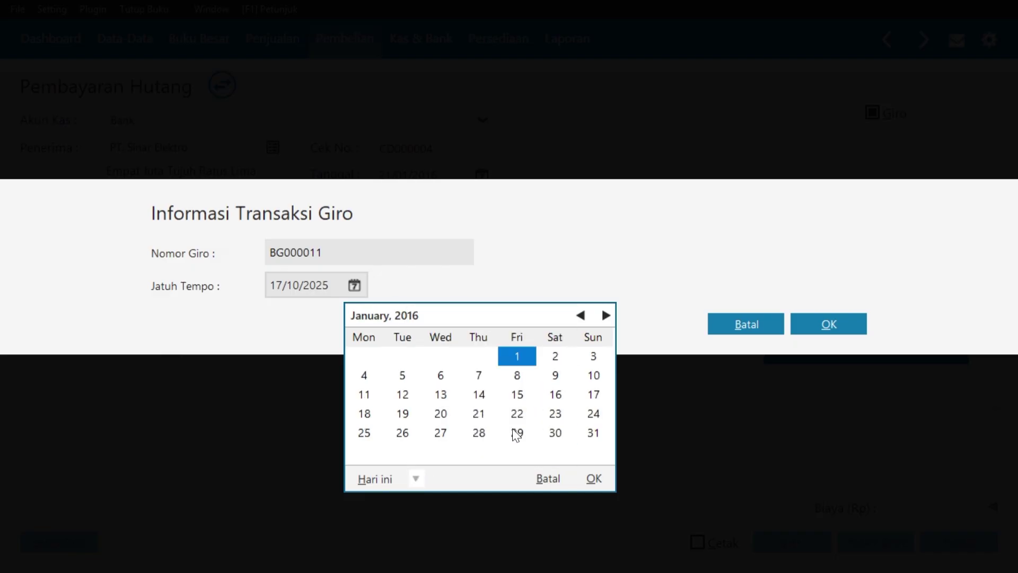
{"action": "left_click", "coordinate": [478, 433]}
{"action": "left_click", "coordinate": [594, 479]}
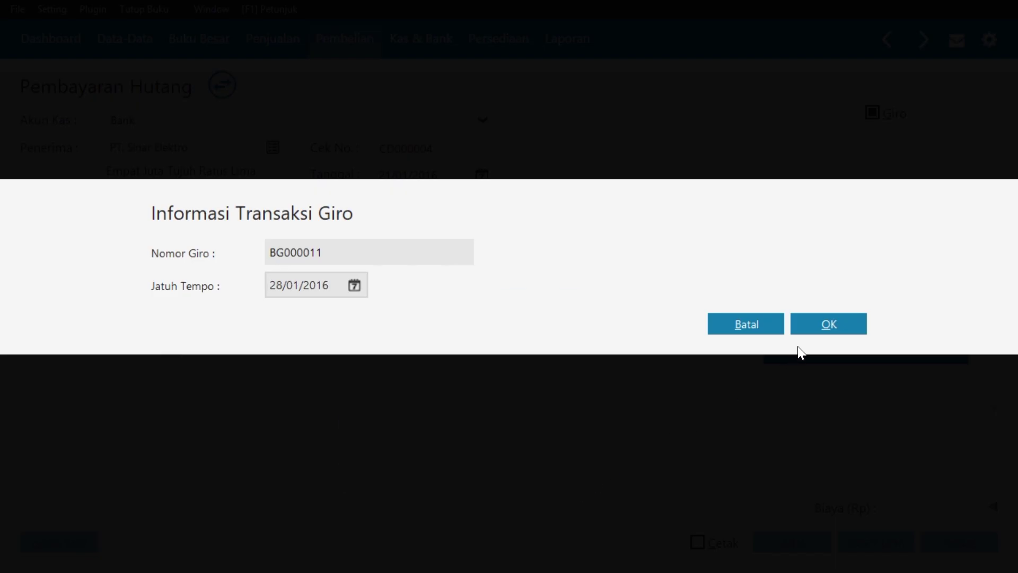
{"action": "left_click", "coordinate": [835, 321]}
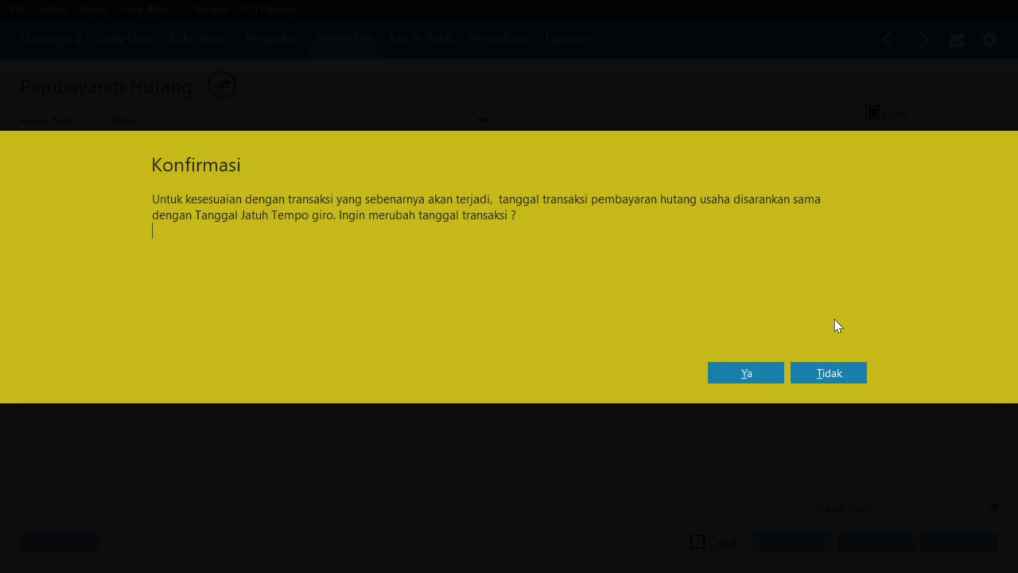
- Agree to match the transaction date to the giro due date, finish recording, and close the payment form and list
{"action": "left_click", "coordinate": [758, 367]}
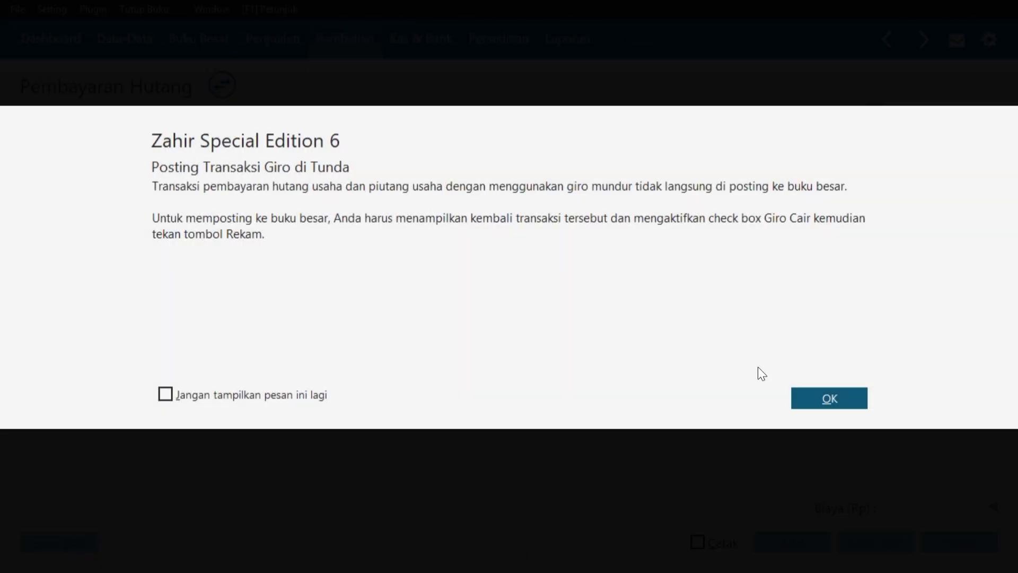
{"action": "left_click", "coordinate": [836, 389]}
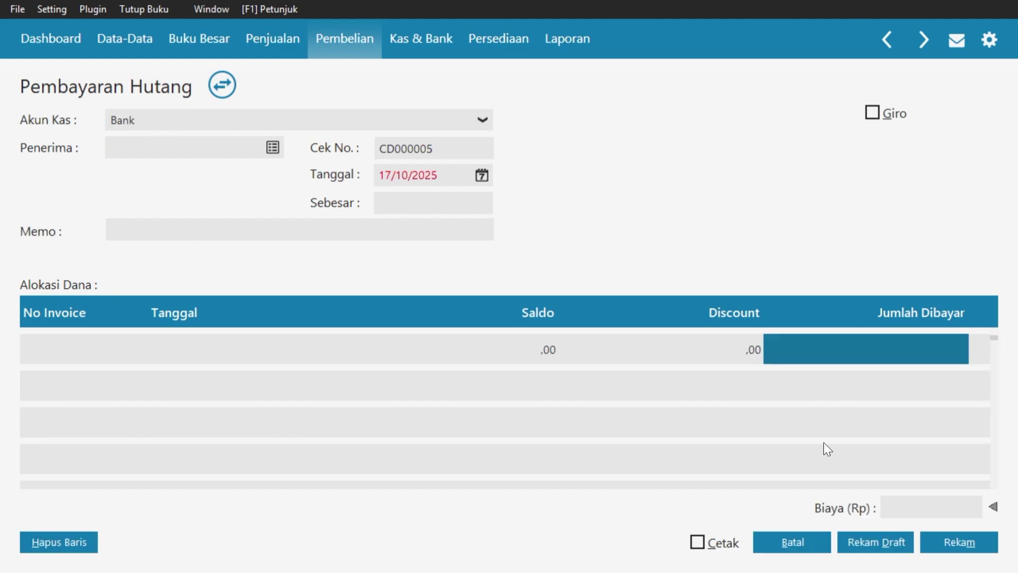
{"action": "left_click", "coordinate": [787, 542]}
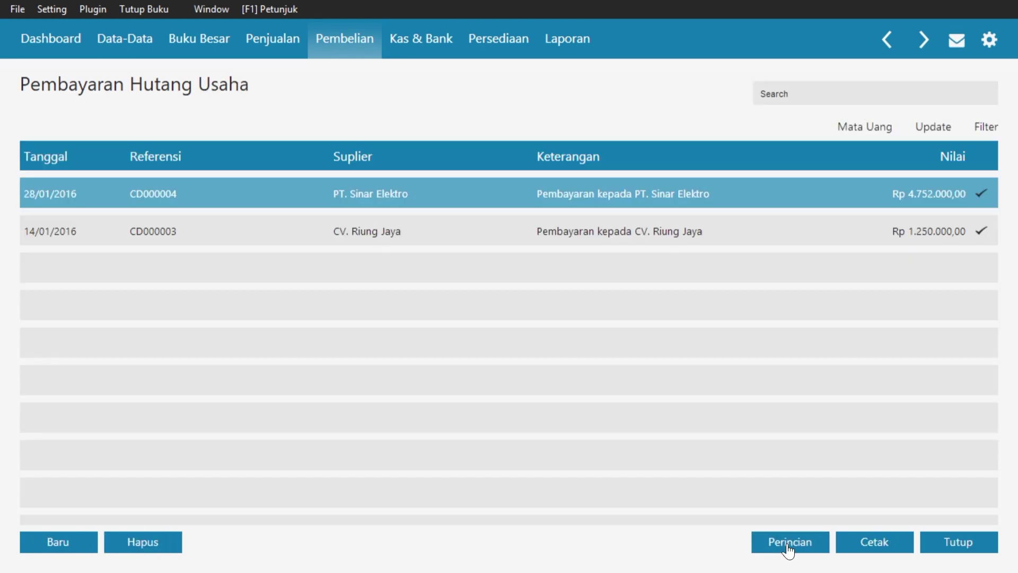
{"action": "left_click", "coordinate": [978, 541]}
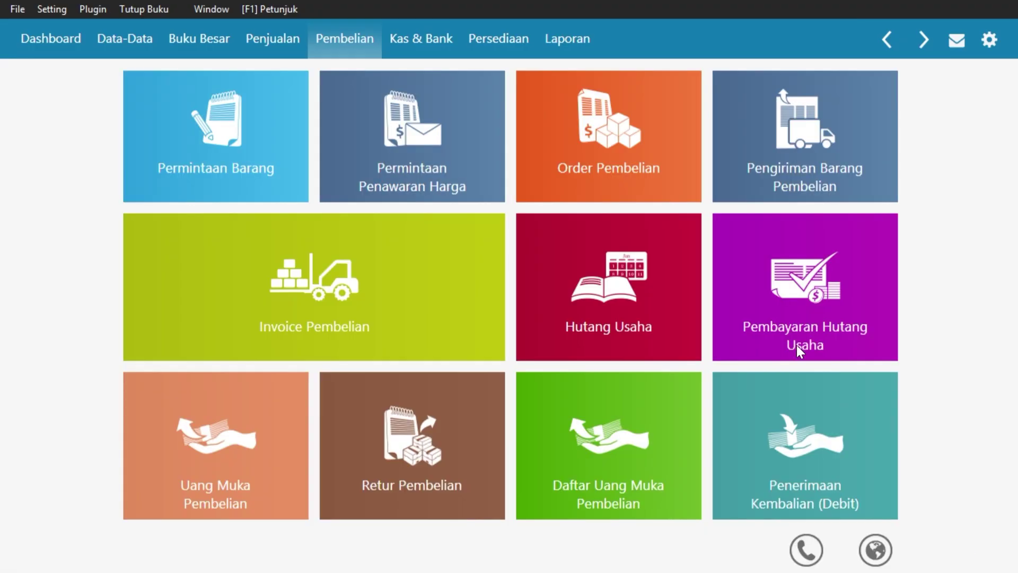
- Start a cash transfer with Kas (1100-00-020) as the source account and Bank (1200-00-010) as the destination account
{"action": "left_click", "coordinate": [396, 53]}
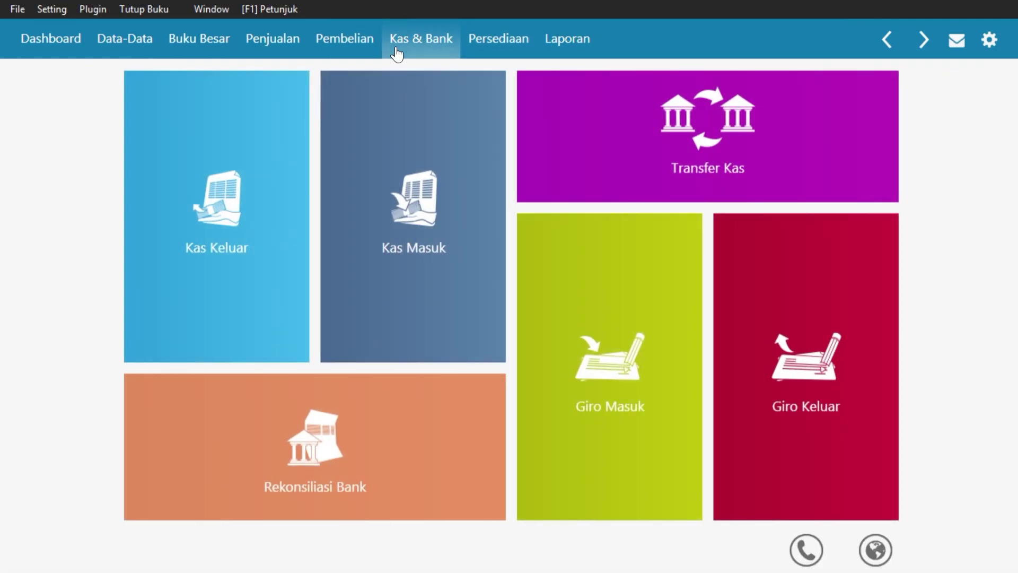
{"action": "left_click", "coordinate": [628, 150]}
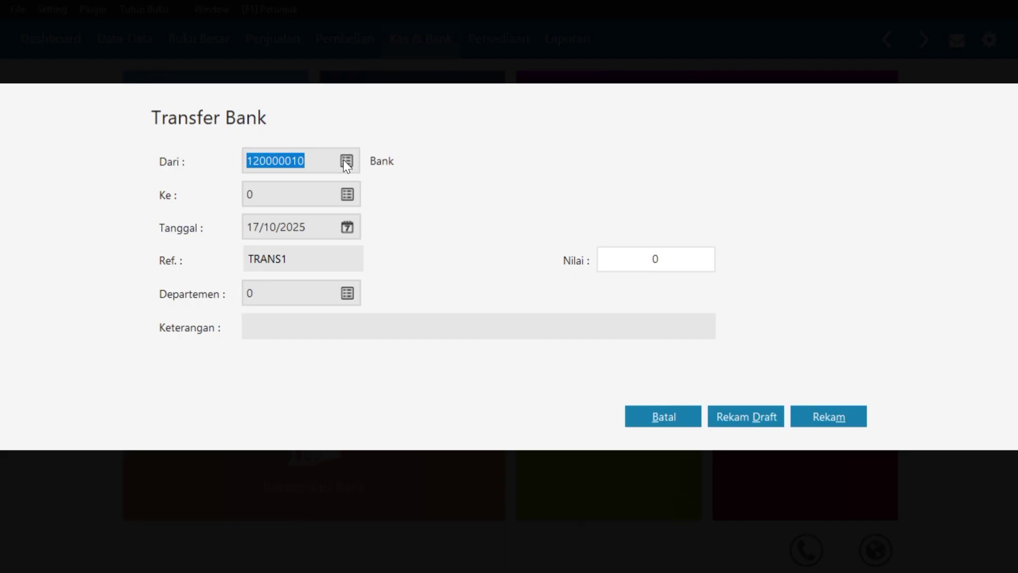
{"action": "left_click", "coordinate": [345, 160]}
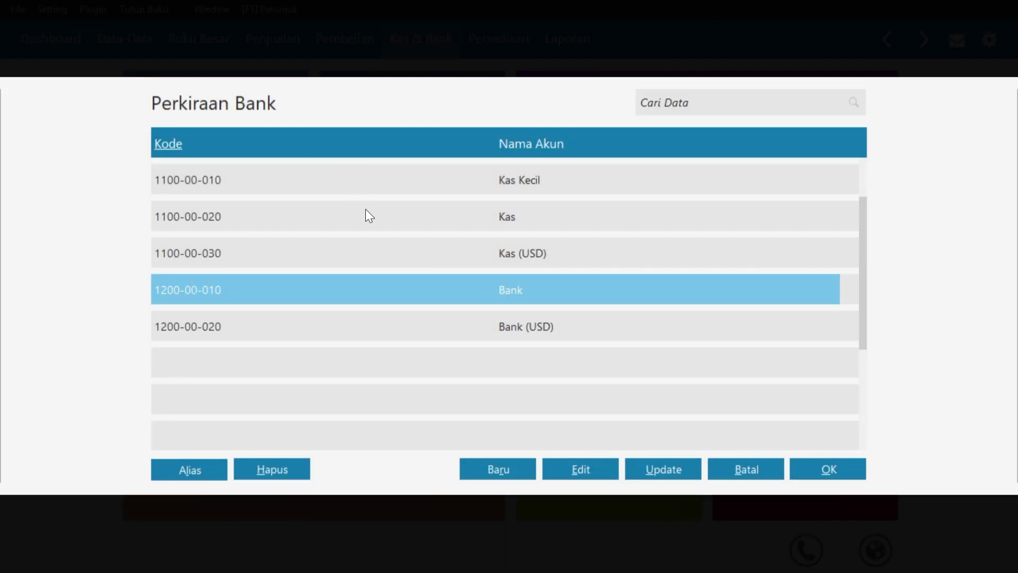
{"action": "left_click", "coordinate": [369, 216]}
{"action": "left_click", "coordinate": [815, 463]}
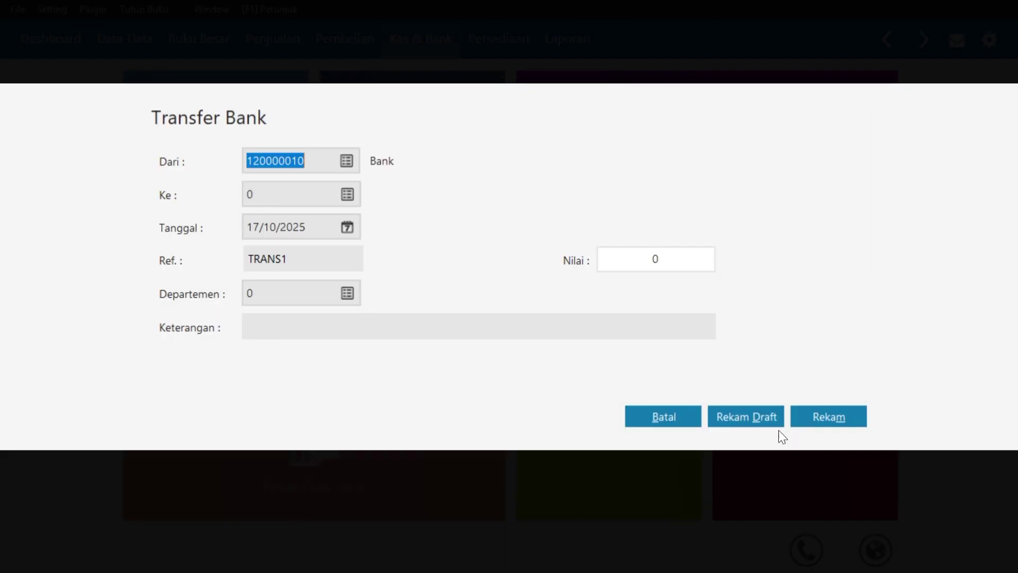
{"action": "left_click", "coordinate": [347, 196]}
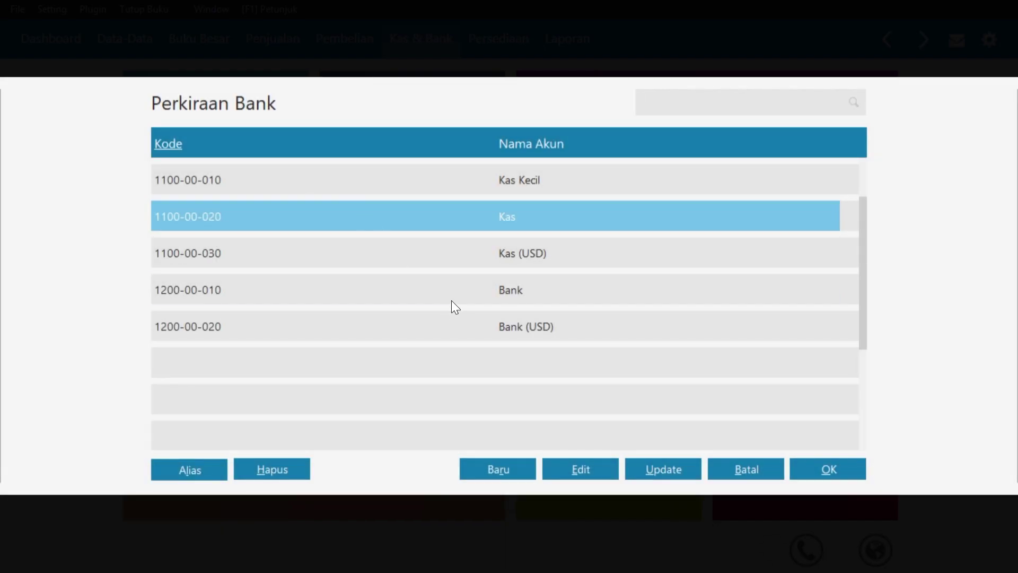
{"action": "left_click", "coordinate": [452, 301]}
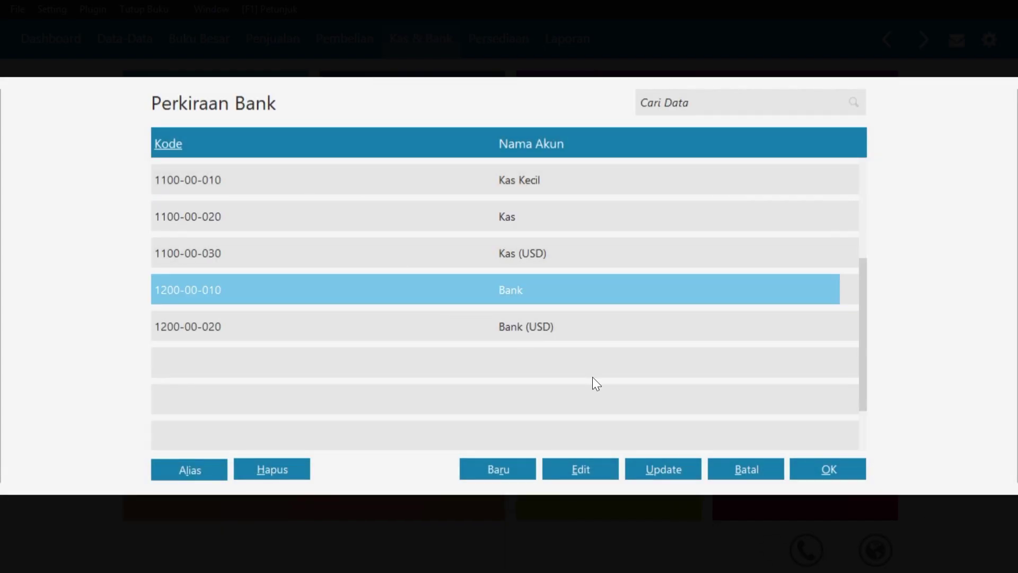
{"action": "left_click", "coordinate": [816, 476]}
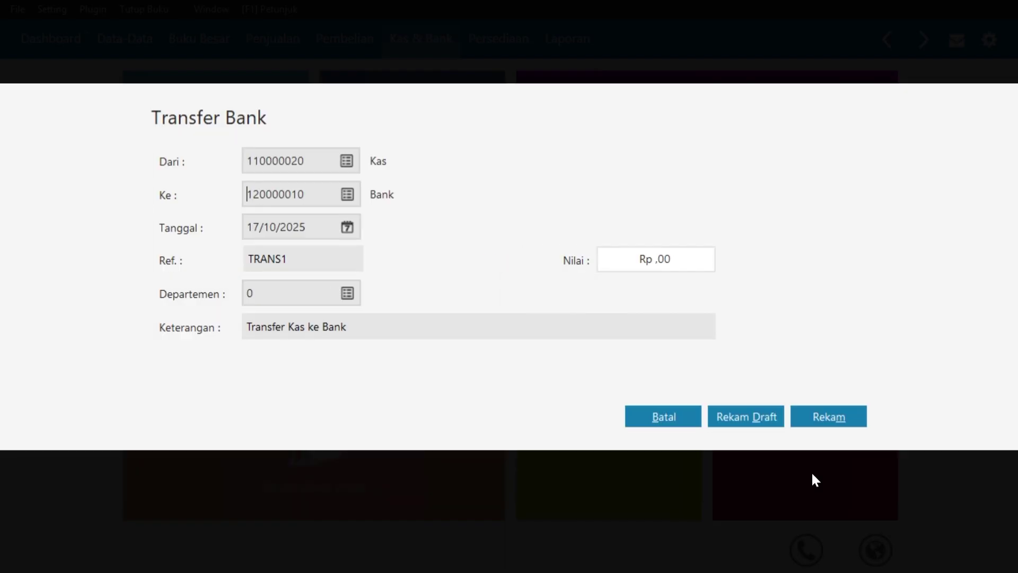
- Set the transfer date to 25/01/2016, starting from the beginning of the accounting period month
{"action": "left_click", "coordinate": [350, 229]}
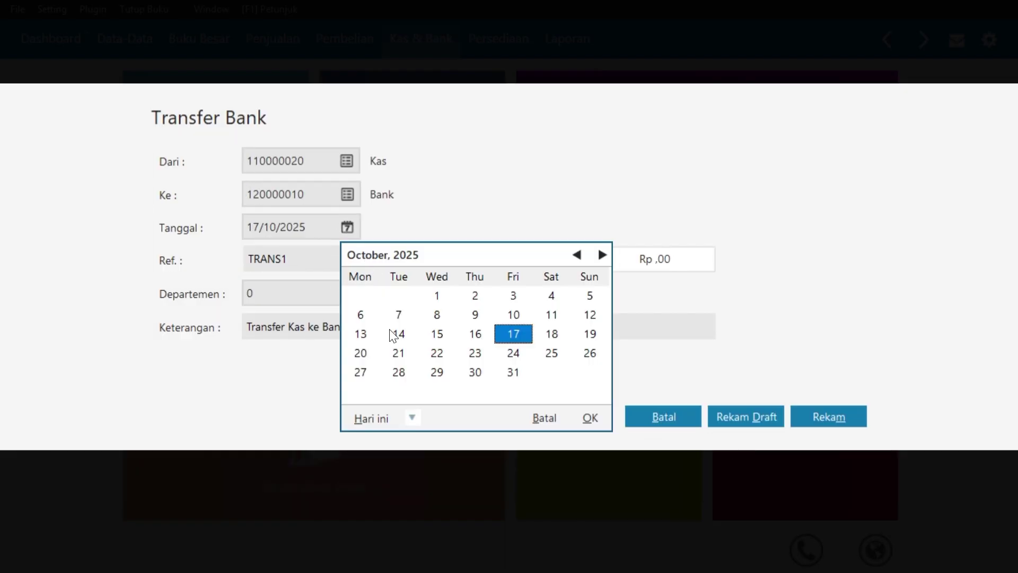
{"action": "left_click", "coordinate": [412, 418]}
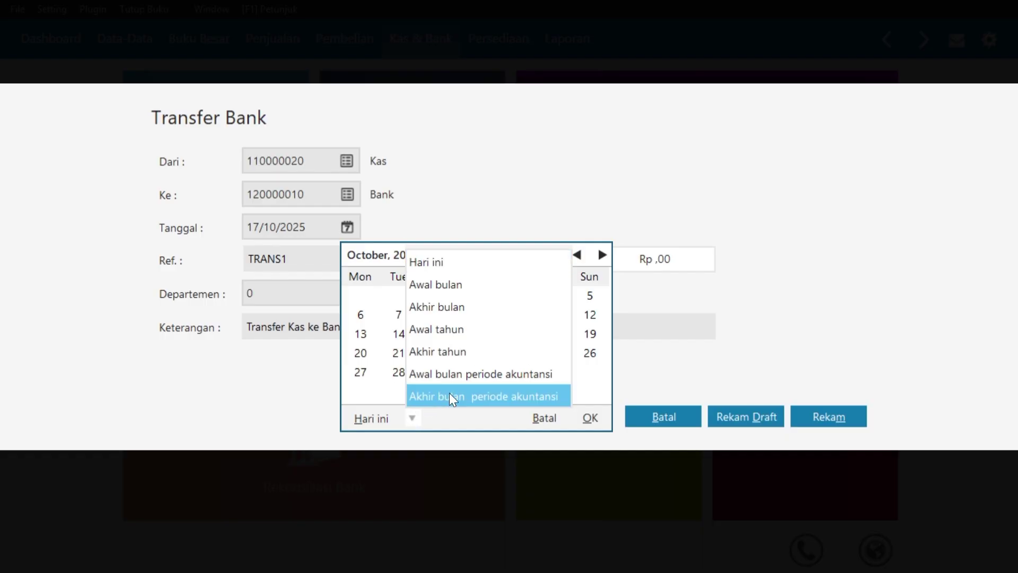
{"action": "left_click", "coordinate": [472, 376]}
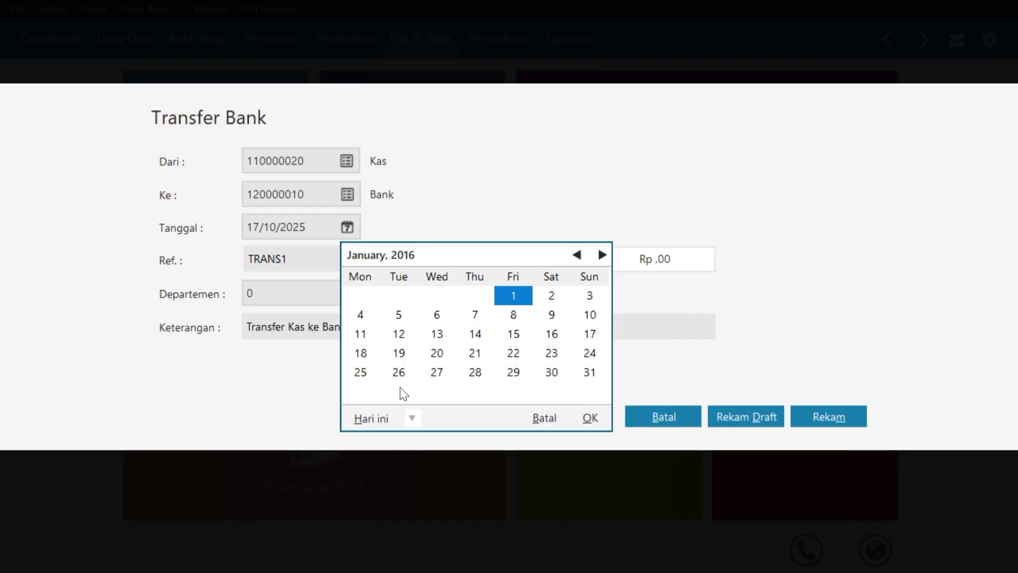
{"action": "left_click", "coordinate": [366, 373]}
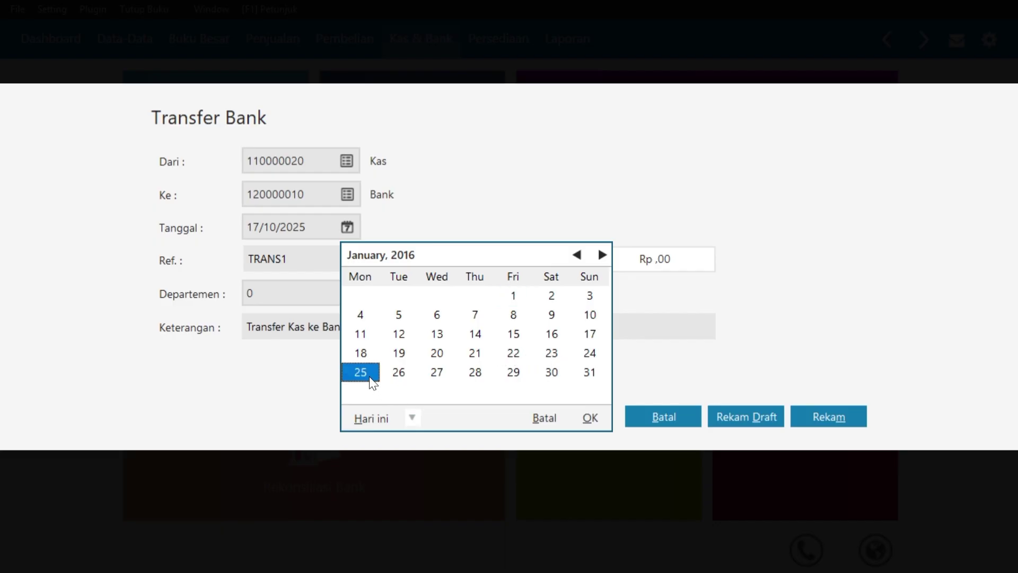
{"action": "left_click", "coordinate": [590, 418]}
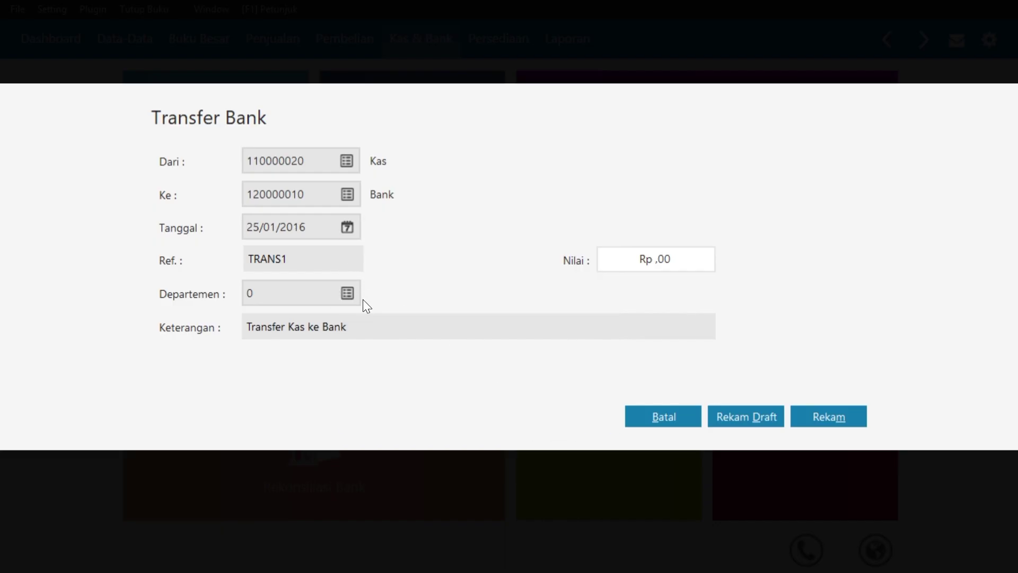
- Enter 1280000 as the transfer value, record the transfer, and close the blank transfer form
{"action": "left_click", "coordinate": [659, 255]}
{"action": "type", "text": "1280000"}
{"action": "left_click", "coordinate": [320, 264]}
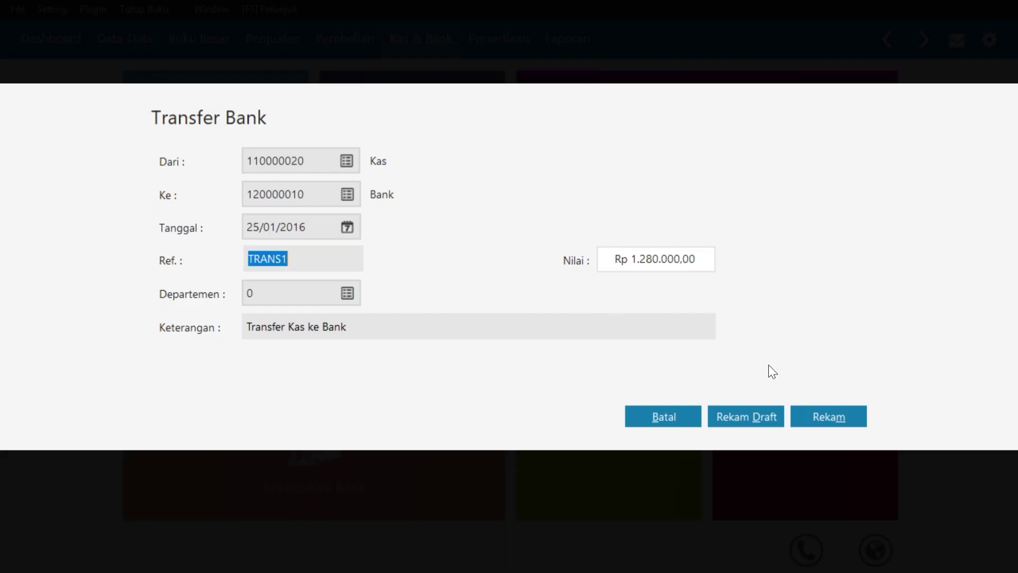
{"action": "left_click", "coordinate": [848, 417]}
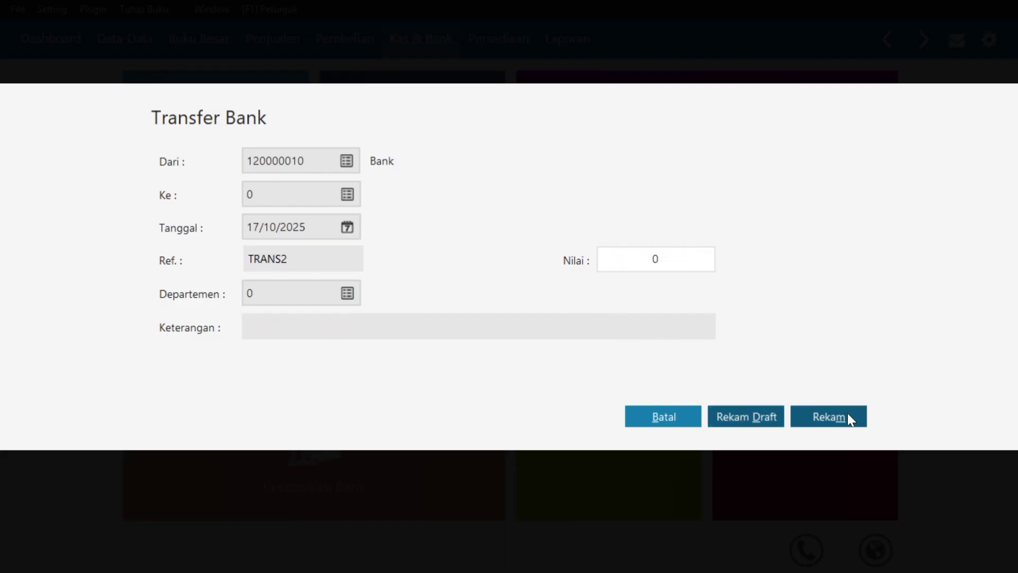
{"action": "left_click", "coordinate": [655, 420]}
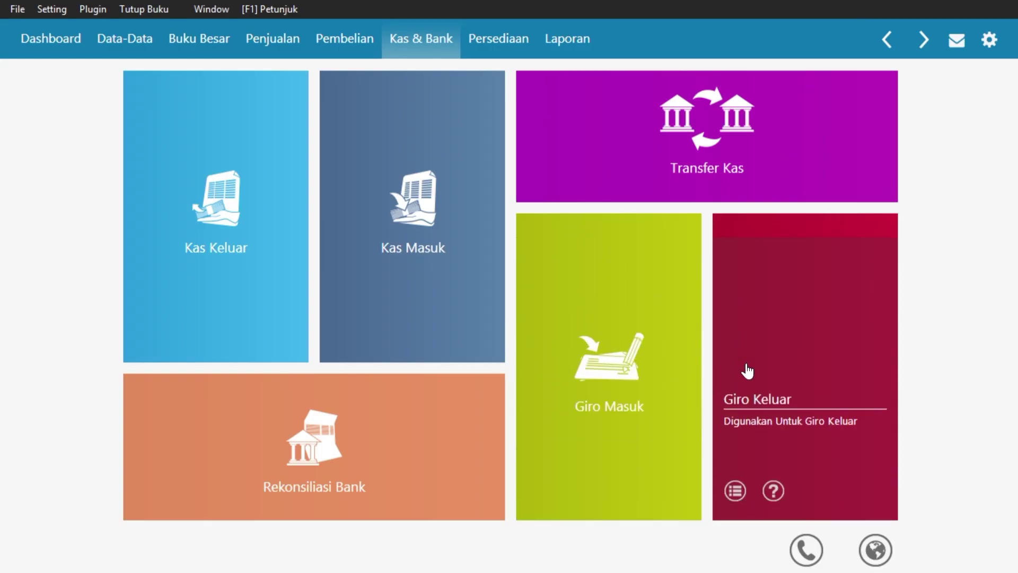
- Check the list of outgoing giros and close it
{"action": "left_click", "coordinate": [804, 401]}
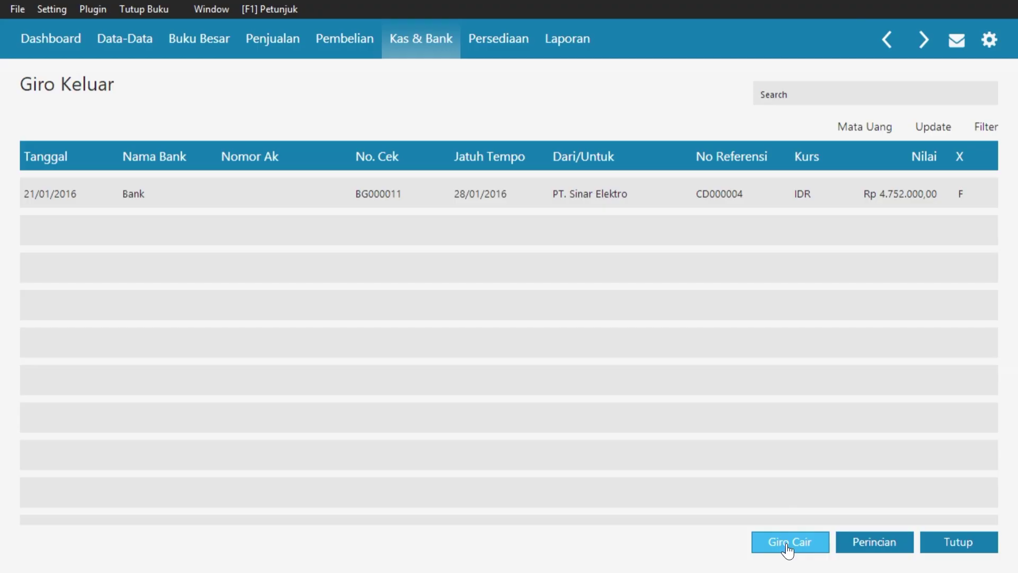
{"action": "left_click", "coordinate": [961, 544]}
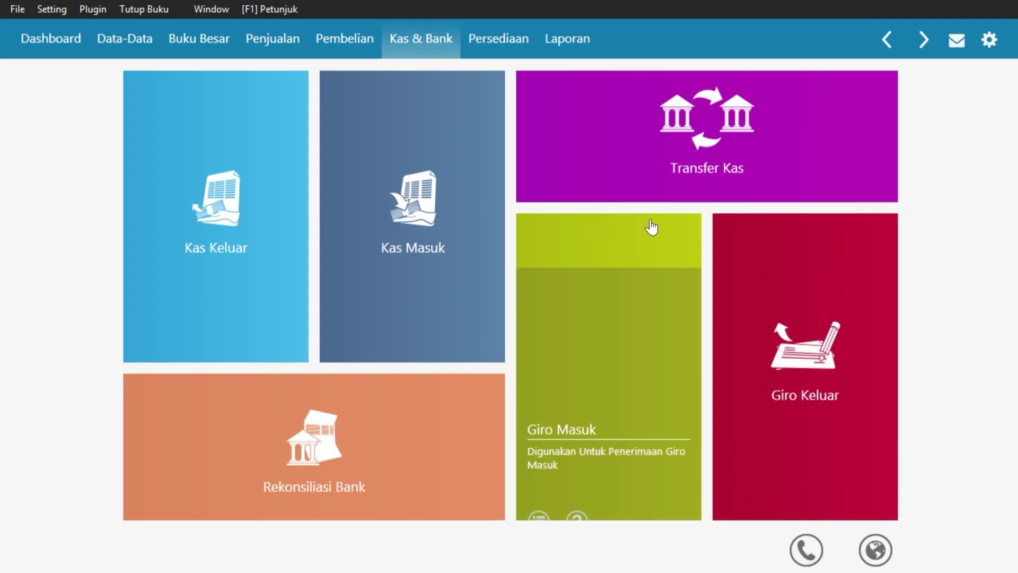
- Start a new inventory usage/adjustment entry (Pemakaian / Penyesuaian Barang) dated 29/01/2016
{"action": "left_click", "coordinate": [498, 51]}
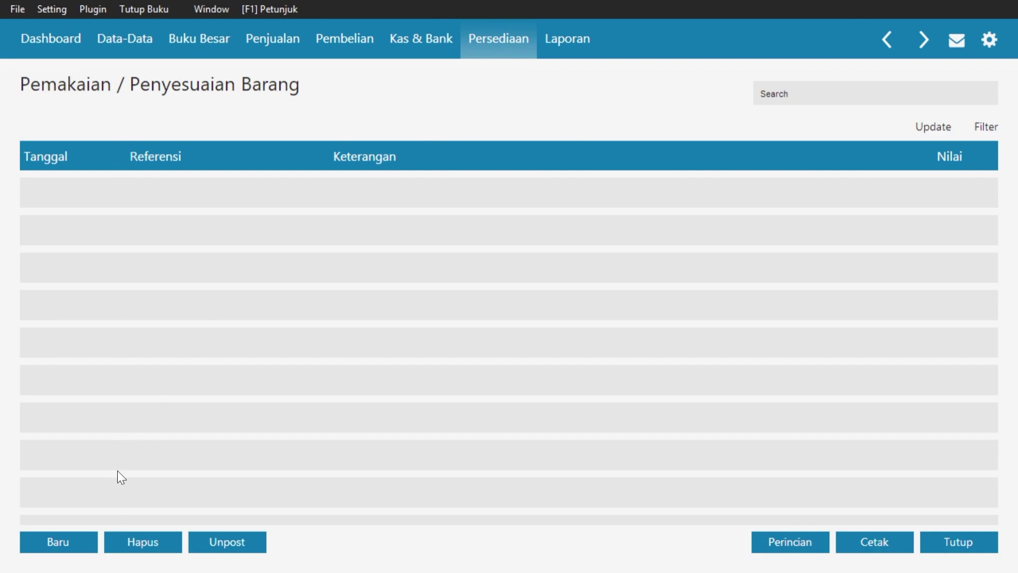
{"action": "left_click", "coordinate": [79, 541]}
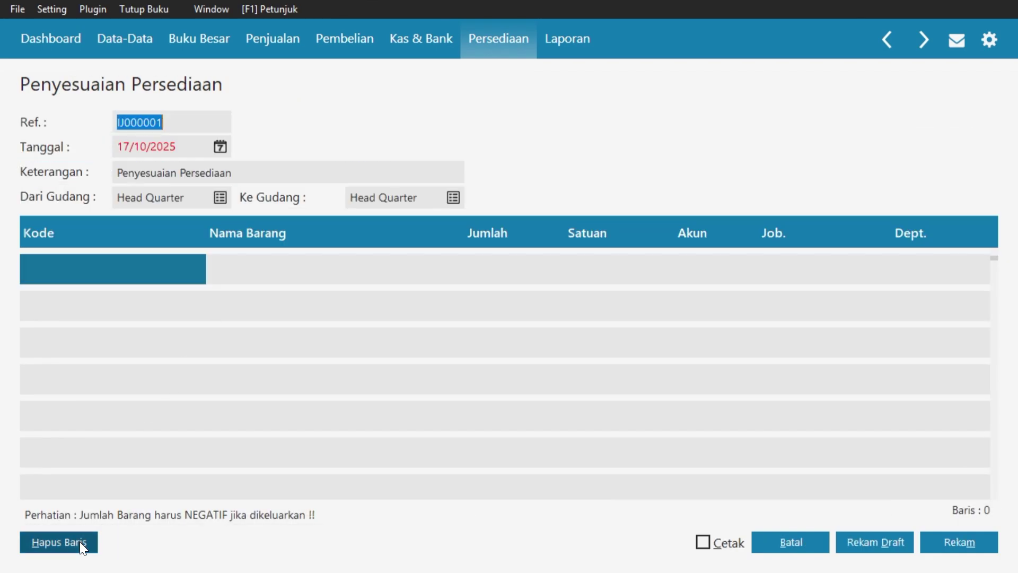
{"action": "left_click", "coordinate": [218, 146]}
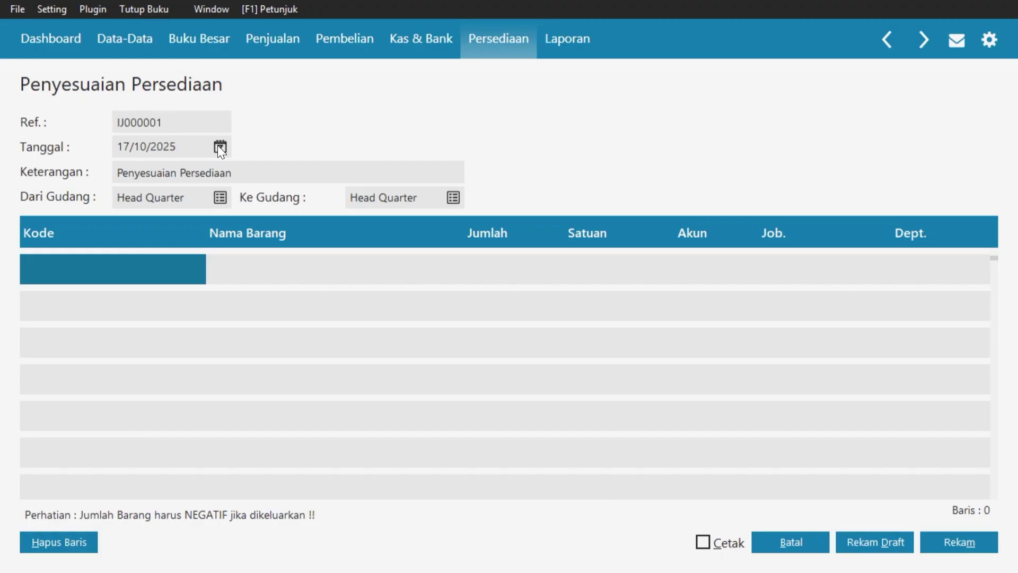
{"action": "left_click", "coordinate": [276, 341]}
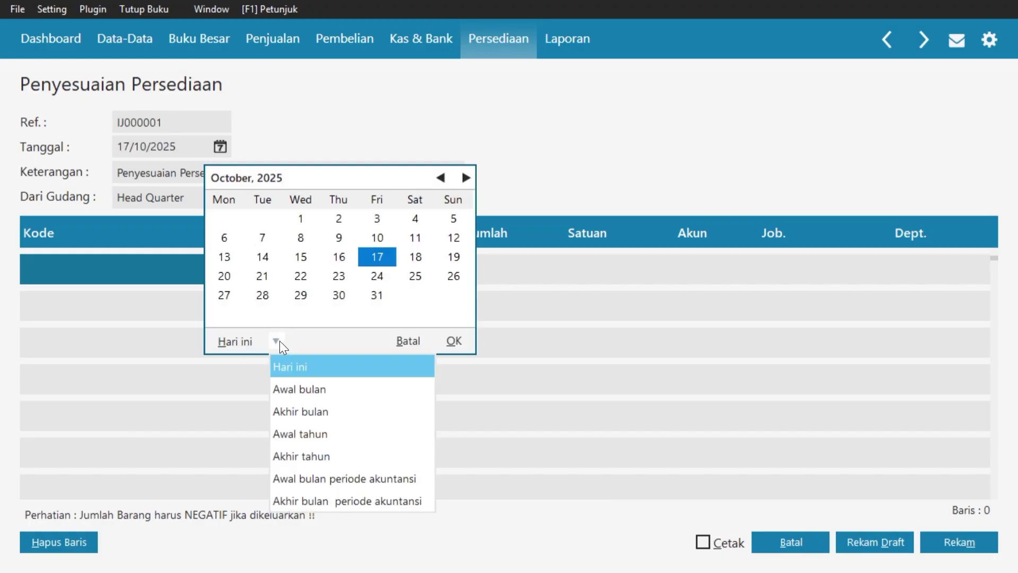
{"action": "left_click", "coordinate": [307, 477]}
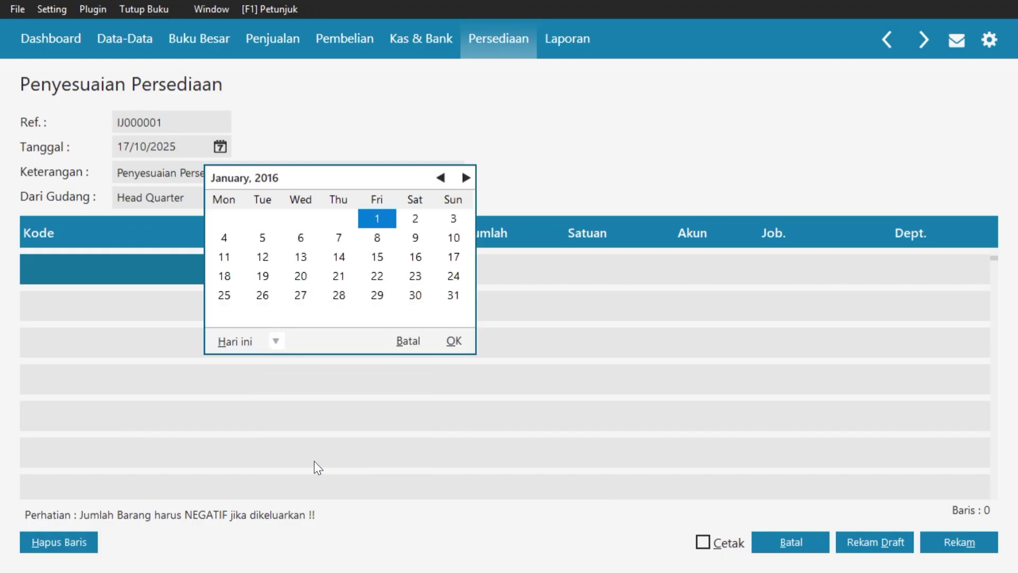
{"action": "left_click", "coordinate": [377, 297]}
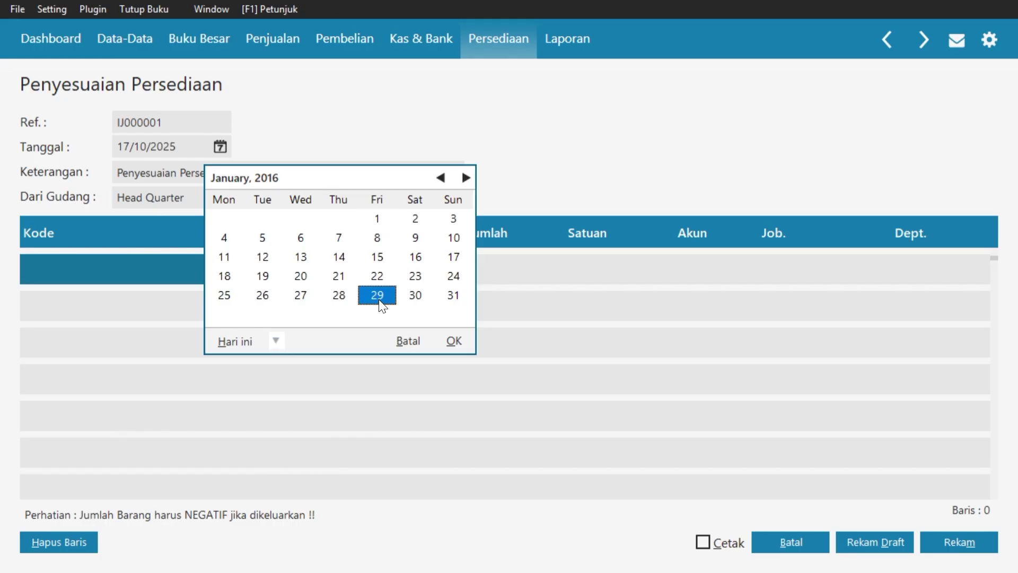
{"action": "left_click", "coordinate": [454, 345]}
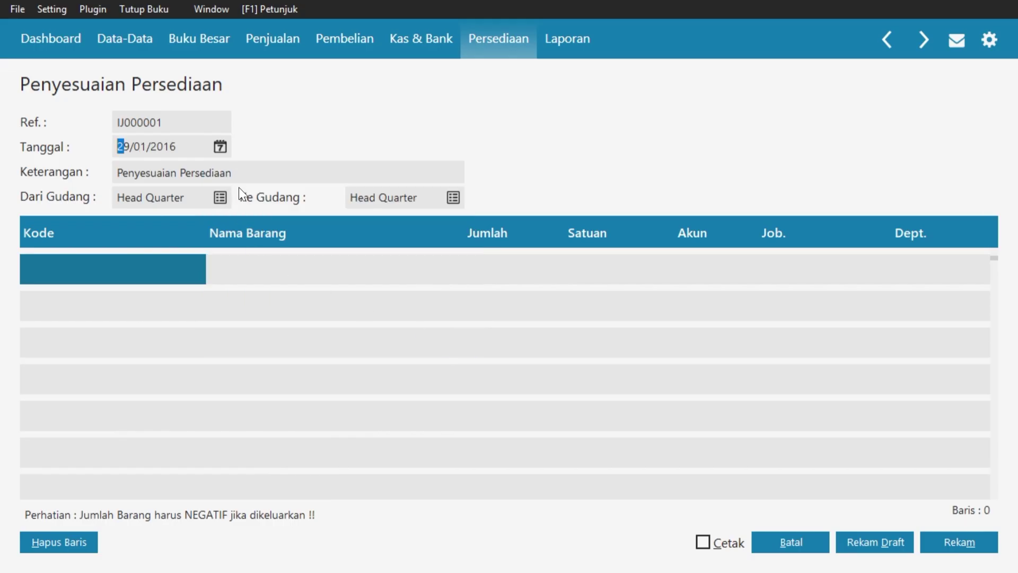
- Replace the adjustment's description with "Kerusakan an Kegagalan Material"
{"action": "left_click", "coordinate": [261, 175]}
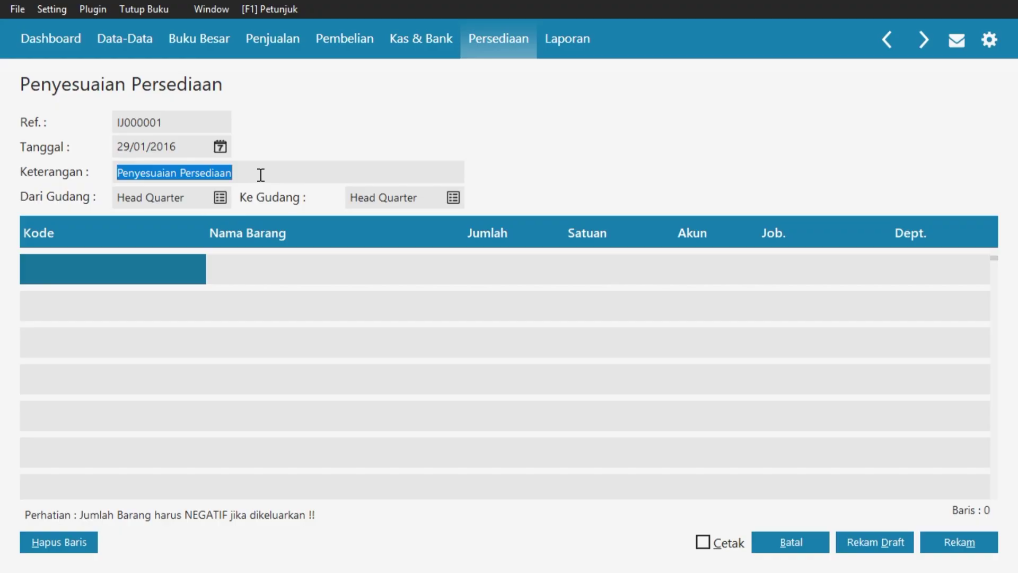
{"action": "key", "text": "BackSpace"}
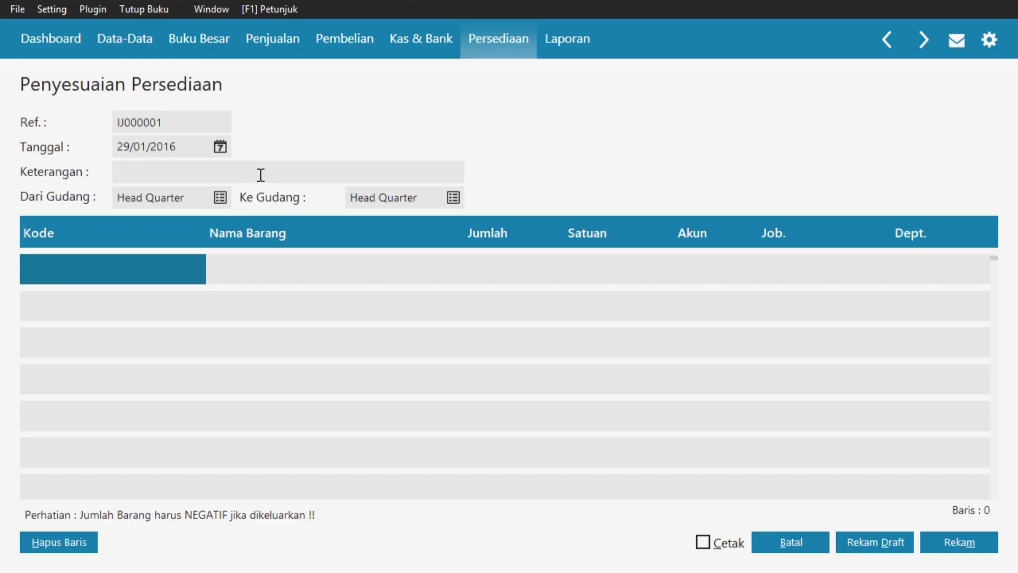
{"action": "type", "text": "Kerusakan an Ke"}
{"action": "type", "text": "gagal"}
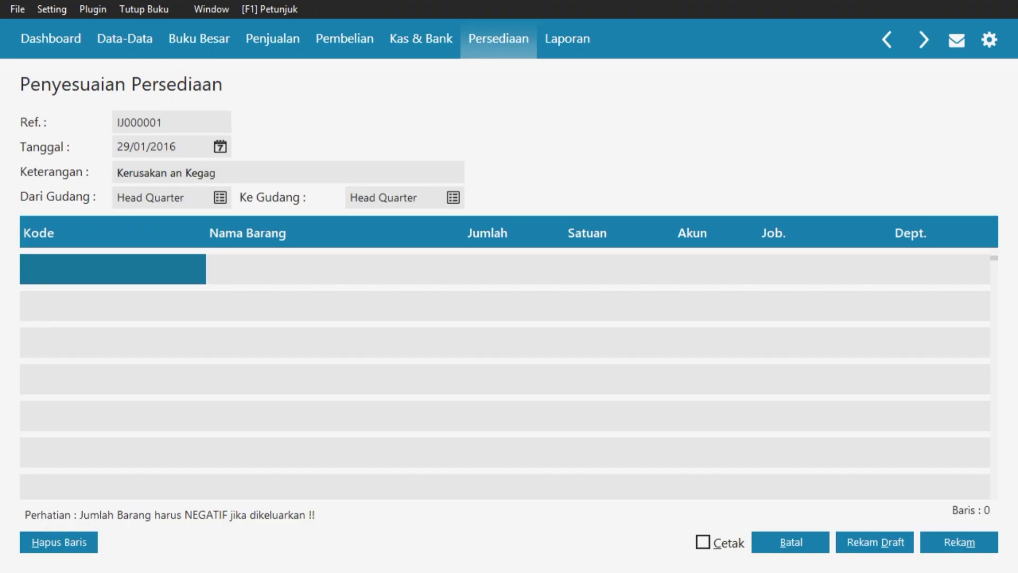
{"action": "type", "text": "an Material"}
- Add item B04, TV 20", from the inventory data to the first line of the adjustment
{"action": "double_click", "coordinate": [98, 269]}
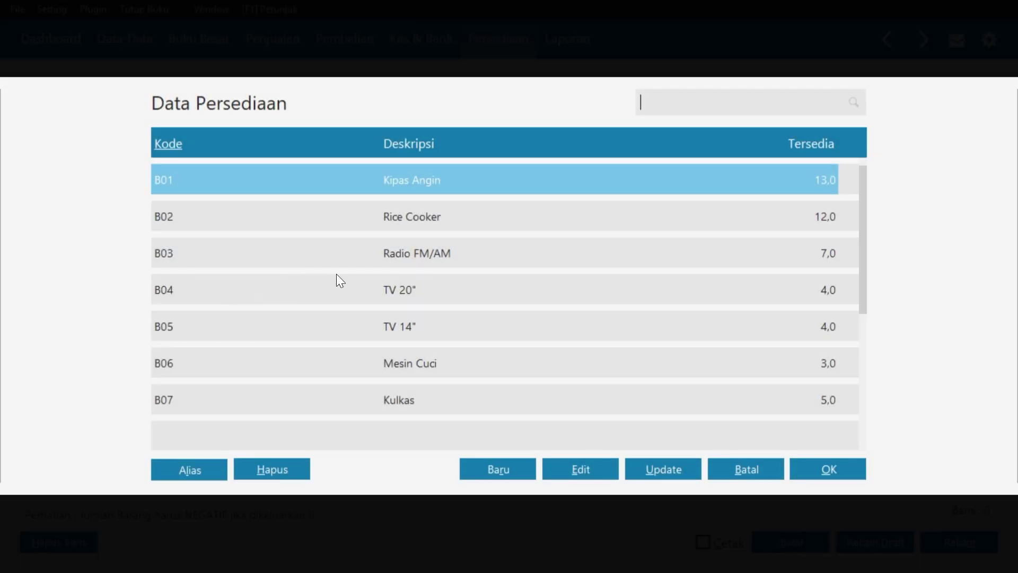
{"action": "key", "text": "Down"}
{"action": "key", "text": "Down"}
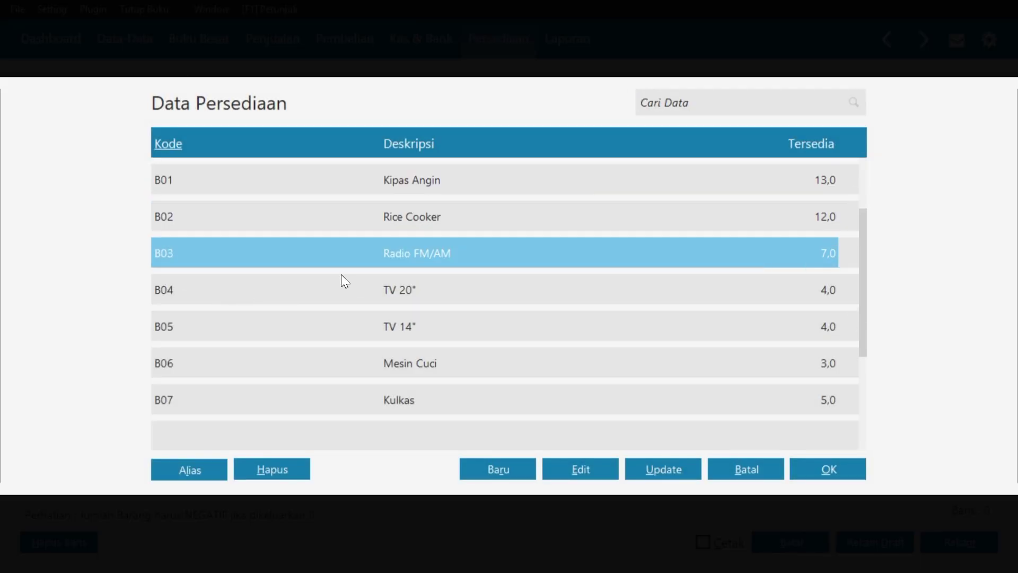
{"action": "key", "text": "End"}
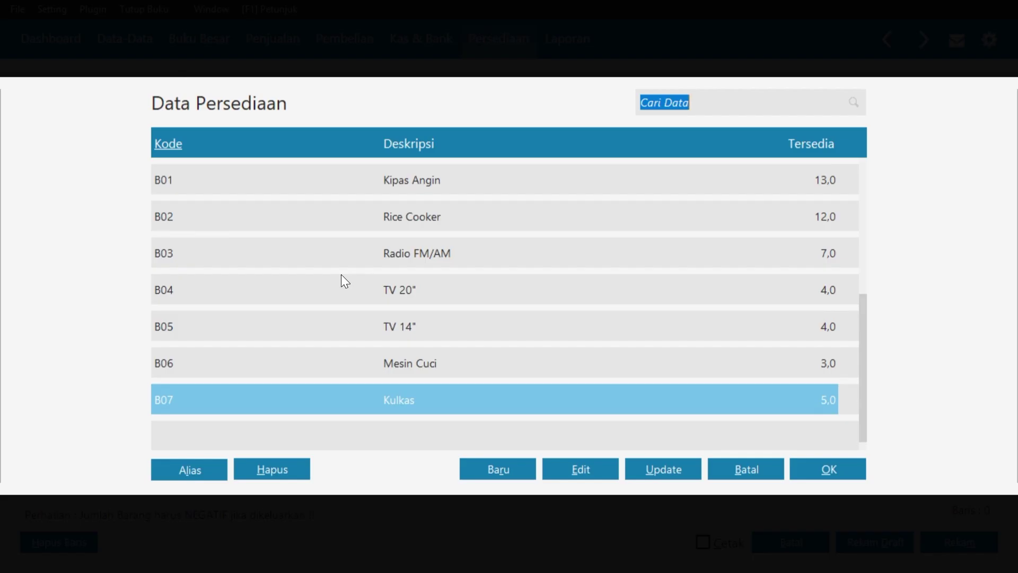
{"action": "key", "text": "Up"}
{"action": "key", "text": "Up"}
{"action": "key", "text": "Up"}
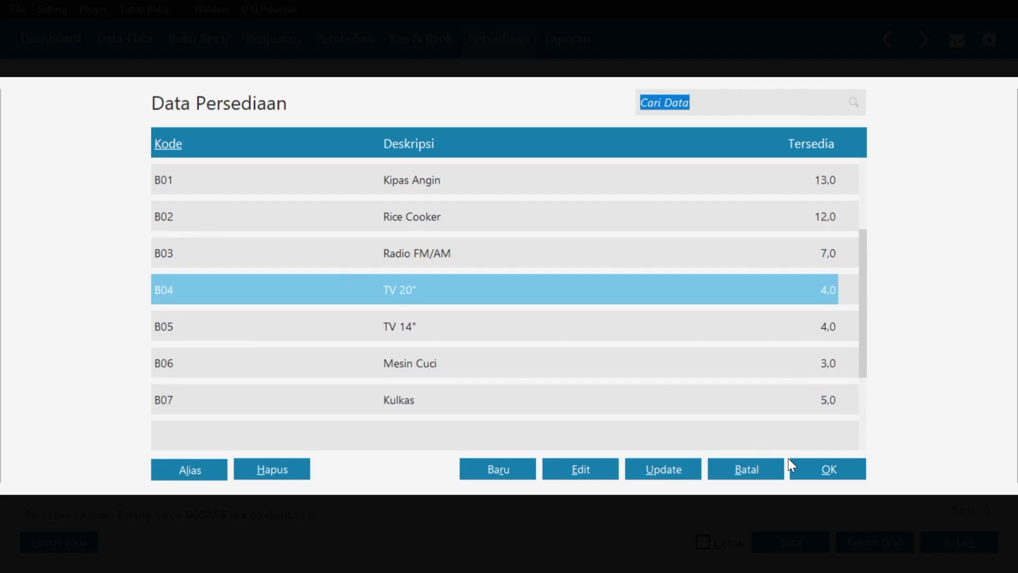
{"action": "left_click", "coordinate": [822, 470]}
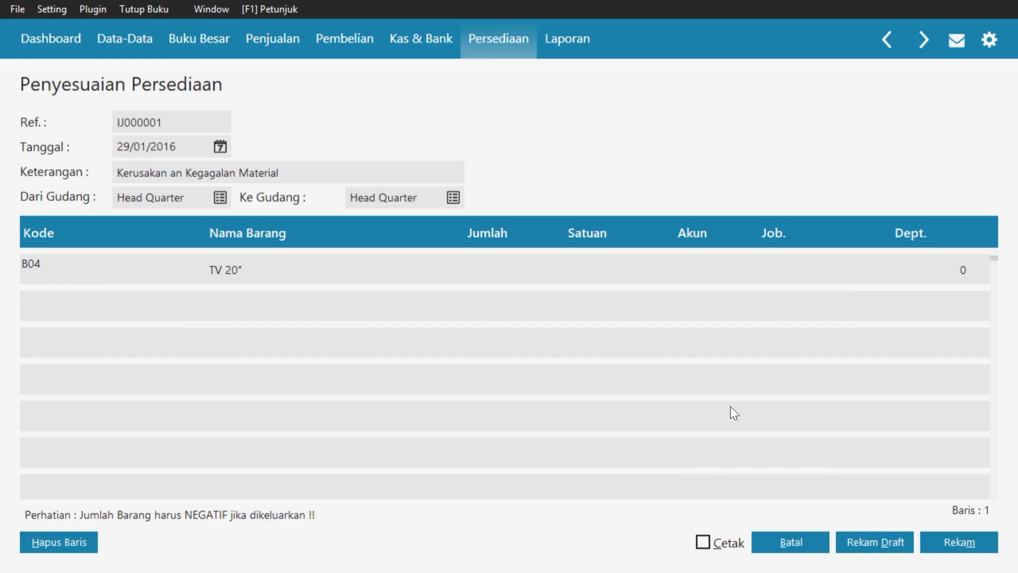
- Set the quantity of the TV 20" line to -1 and move on to its account field
{"action": "left_click", "coordinate": [483, 265]}
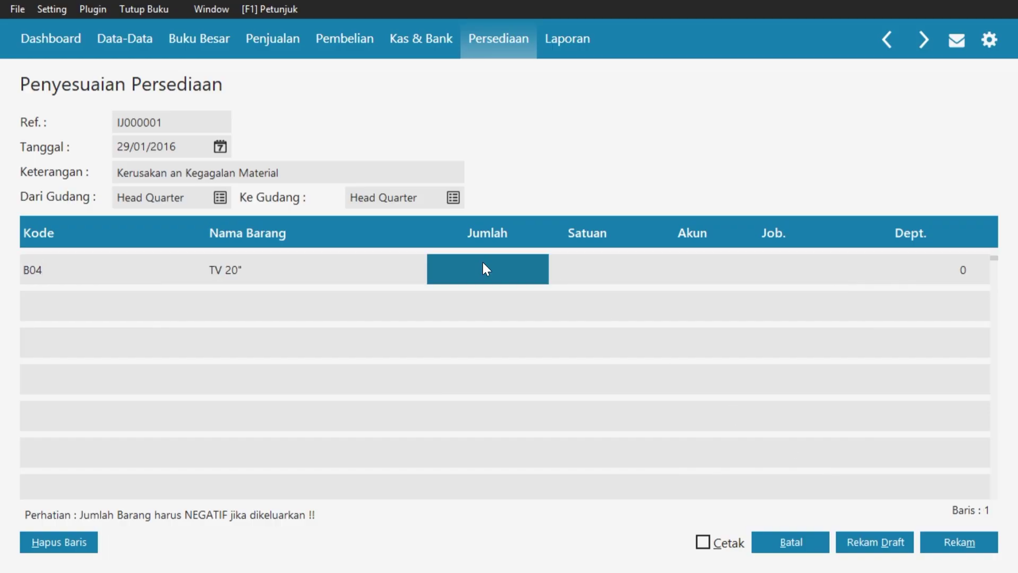
{"action": "type", "text": "-1"}
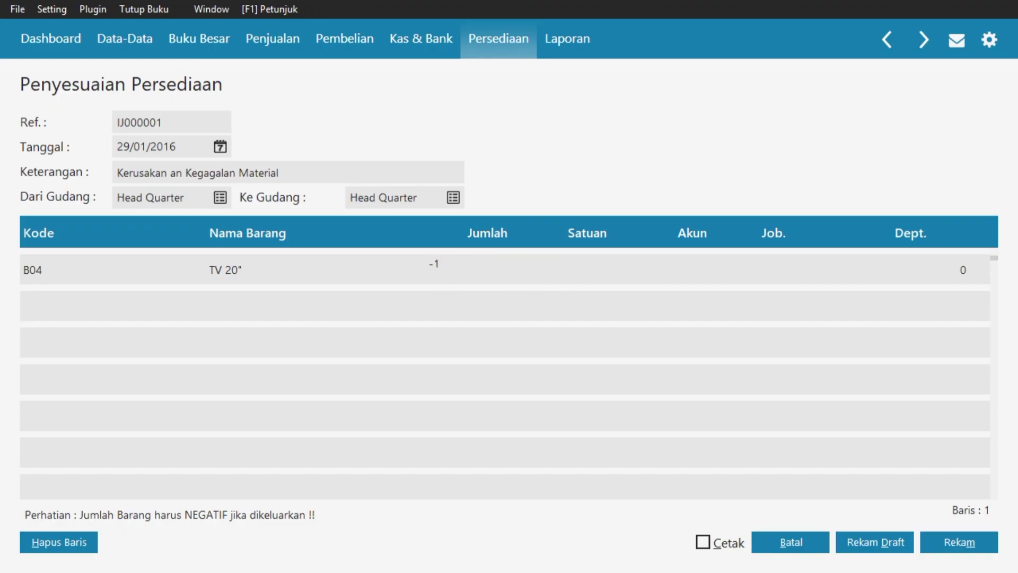
{"action": "left_click", "coordinate": [684, 268]}
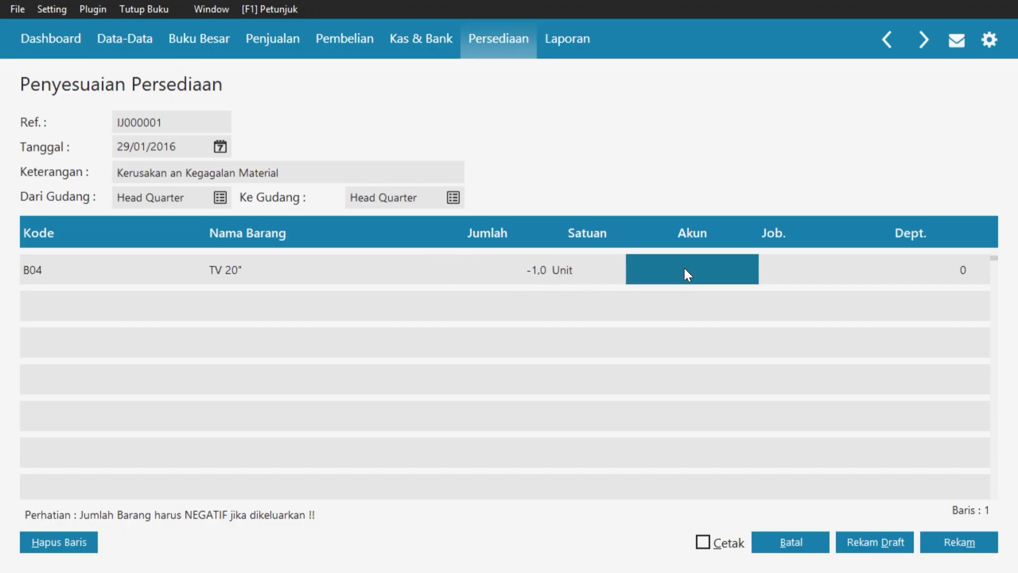
- Assign account 690000010, Beban Lain, to the TV 20" line of the adjustment from the account list
{"action": "type", "text": "1"}
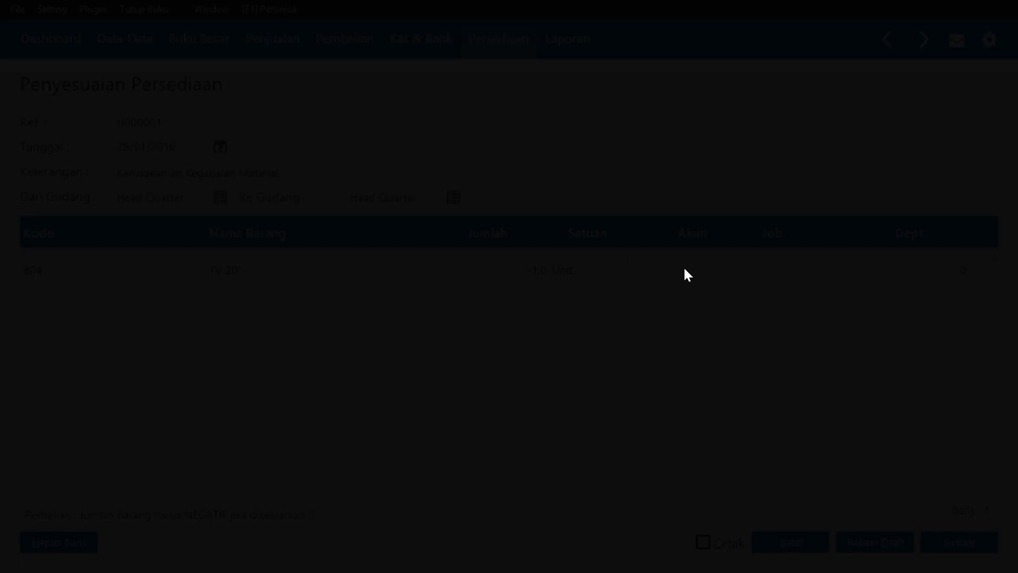
{"action": "key", "text": "Down"}
{"action": "key", "text": "Down"}
{"action": "key", "text": "Down"}
{"action": "key", "text": "Down"}
{"action": "key", "text": "Down"}
{"action": "key", "text": "Down"}
{"action": "key", "text": "Down"}
{"action": "key", "text": "Down"}
{"action": "key", "text": "Down"}
{"action": "key", "text": "Down"}
{"action": "key", "text": "Down"}
{"action": "key", "text": "Down"}
{"action": "key", "text": "Down"}
{"action": "key", "text": "Down"}
{"action": "key", "text": "Down"}
{"action": "key", "text": "Down"}
{"action": "key", "text": "Down"}
{"action": "key", "text": "Down"}
{"action": "key", "text": "Down"}
{"action": "key", "text": "Down"}
{"action": "key", "text": "Down"}
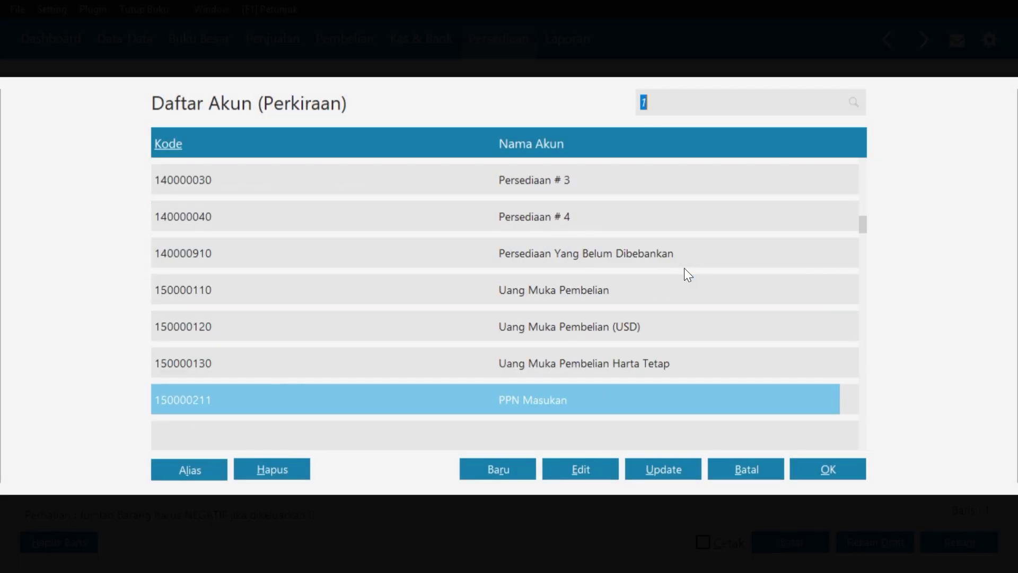
{"action": "key", "text": "Down"}
{"action": "key", "text": "Down"}
{"action": "key", "text": "Down"}
{"action": "key", "text": "Down"}
{"action": "key", "text": "Down"}
{"action": "key", "text": "Down"}
{"action": "key", "text": "Down"}
{"action": "key", "text": "Down"}
{"action": "key", "text": "Down"}
{"action": "key", "text": "Down"}
{"action": "key", "text": "Down"}
{"action": "key", "text": "Down"}
{"action": "key", "text": "Down"}
{"action": "key", "text": "Down"}
{"action": "key", "text": "Down"}
{"action": "key", "text": "Down"}
{"action": "key", "text": "Down"}
{"action": "key", "text": "Down"}
{"action": "key", "text": "Down"}
{"action": "key", "text": "Down"}
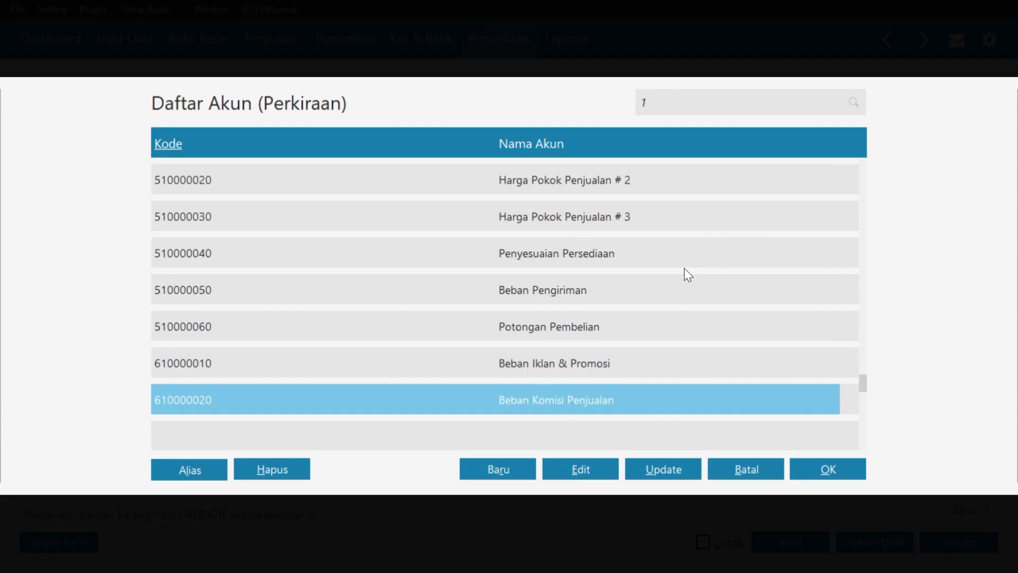
{"action": "key", "text": "Down"}
{"action": "key", "text": "Down"}
{"action": "key", "text": "Down"}
{"action": "key", "text": "Down"}
{"action": "key", "text": "Down"}
{"action": "key", "text": "Down"}
{"action": "key", "text": "Down"}
{"action": "key", "text": "Down"}
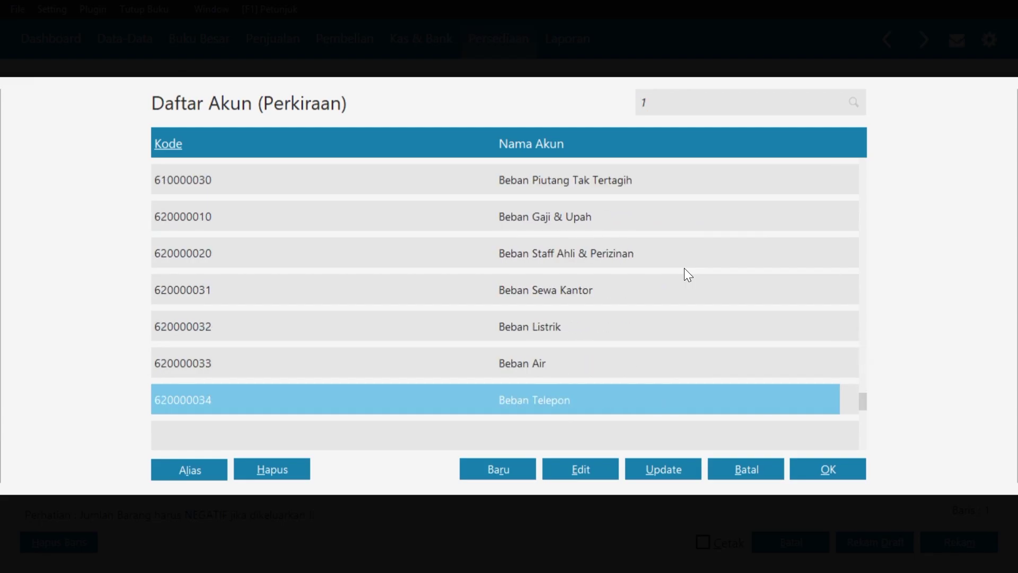
{"action": "key", "text": "Down"}
{"action": "key", "text": "Down"}
{"action": "key", "text": "Down"}
{"action": "key", "text": "Down"}
{"action": "key", "text": "Down"}
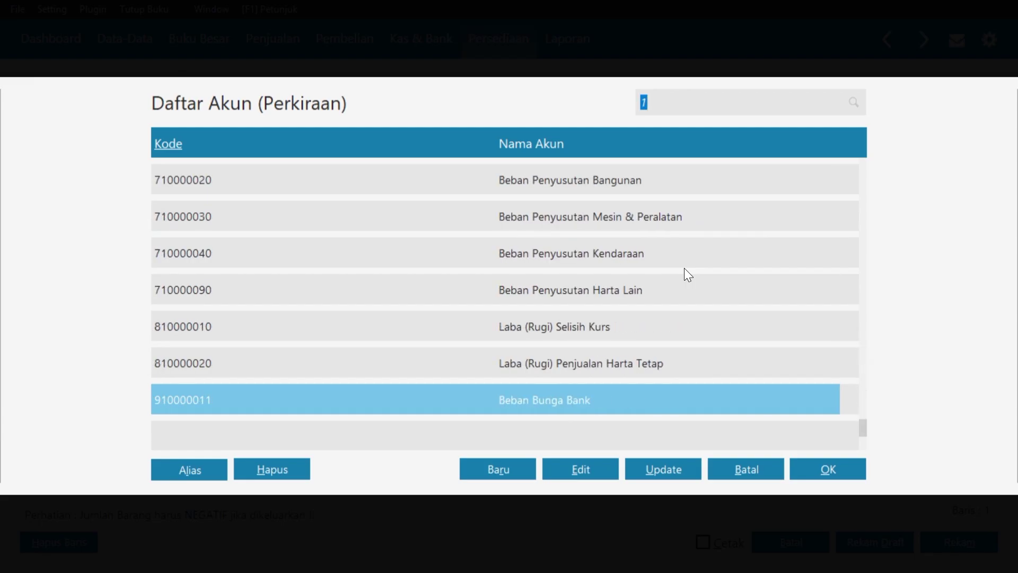
{"action": "key", "text": "Down"}
{"action": "key", "text": "Down"}
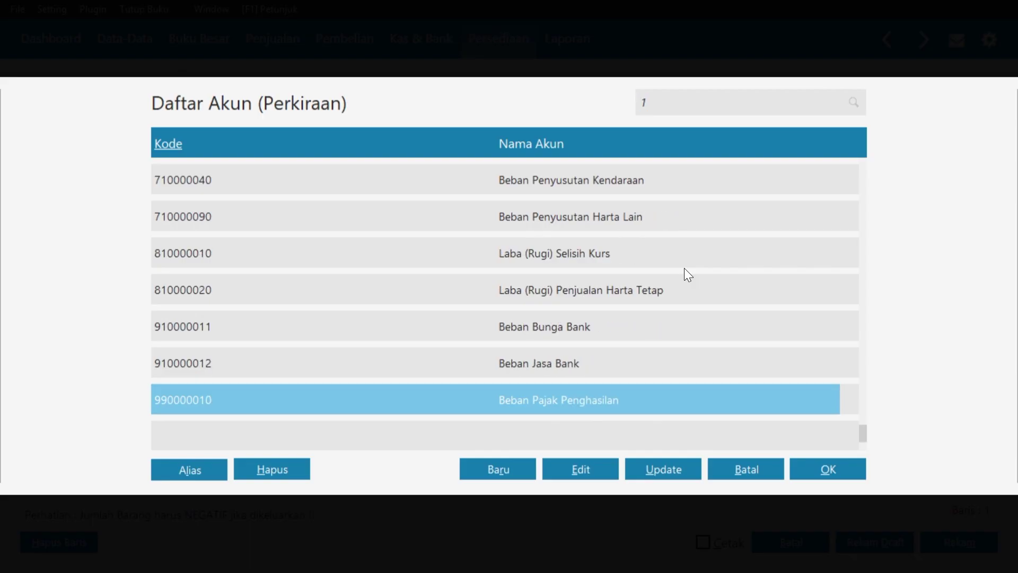
{"action": "key", "text": "Up"}
{"action": "key", "text": "Up"}
{"action": "key", "text": "Up"}
{"action": "key", "text": "Up"}
{"action": "key", "text": "Up"}
{"action": "key", "text": "Up"}
{"action": "key", "text": "Up"}
{"action": "key", "text": "Up"}
{"action": "key", "text": "Up"}
{"action": "key", "text": "Up"}
{"action": "key", "text": "Up"}
{"action": "key", "text": "Up"}
{"action": "key", "text": "Up"}
{"action": "key", "text": "Up"}
{"action": "key", "text": "Up"}
{"action": "key", "text": "Up"}
{"action": "key", "text": "Up"}
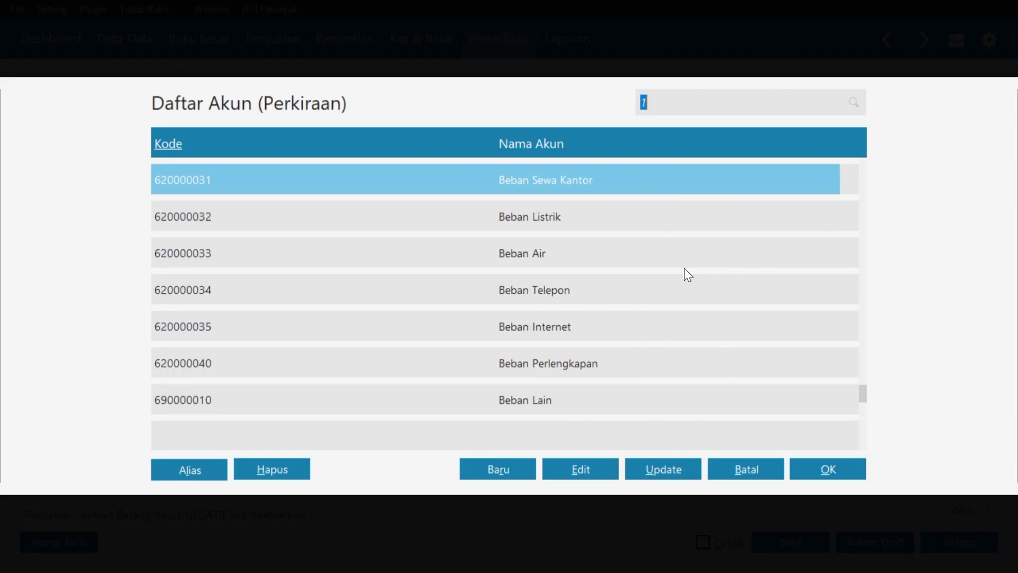
{"action": "key", "text": "Down"}
{"action": "key", "text": "Down"}
{"action": "key", "text": "Down"}
{"action": "key", "text": "Down"}
{"action": "key", "text": "Down"}
{"action": "key", "text": "Down"}
{"action": "key", "text": "Down"}
{"action": "key", "text": "Down"}
{"action": "key", "text": "Down"}
{"action": "key", "text": "Down"}
{"action": "key", "text": "Down"}
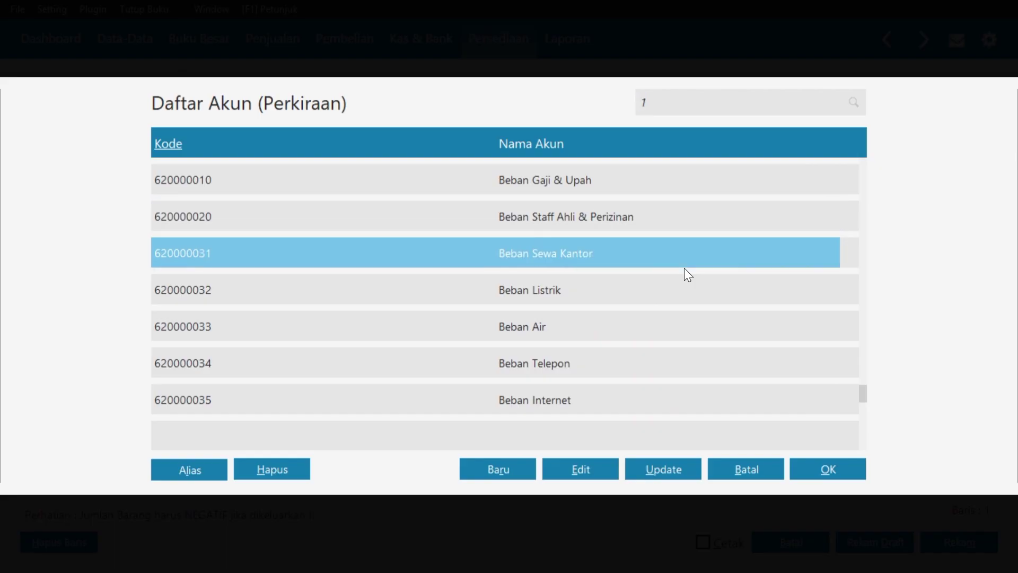
{"action": "key", "text": "Up"}
{"action": "key", "text": "Up"}
{"action": "key", "text": "Up"}
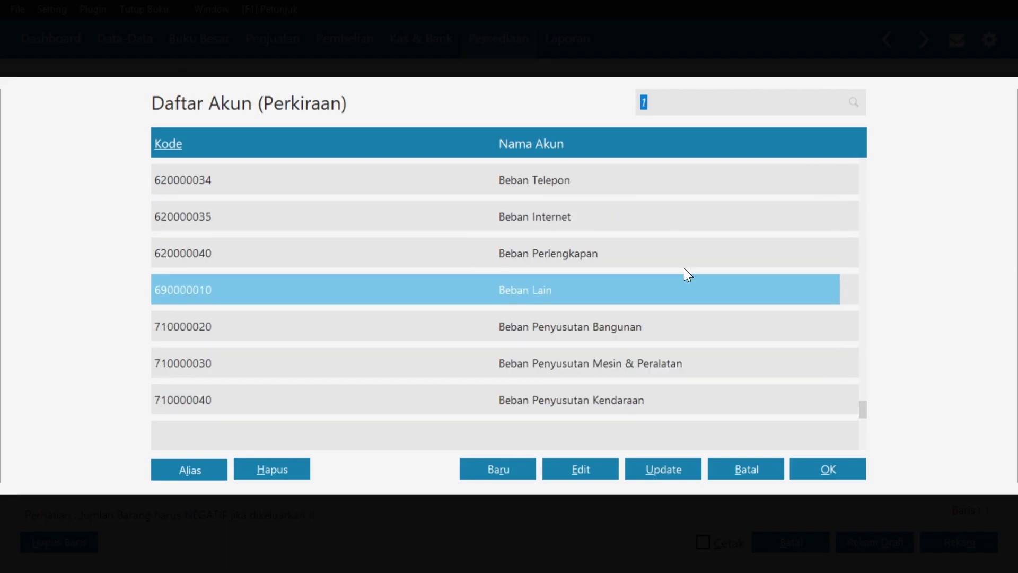
{"action": "left_click", "coordinate": [811, 471]}
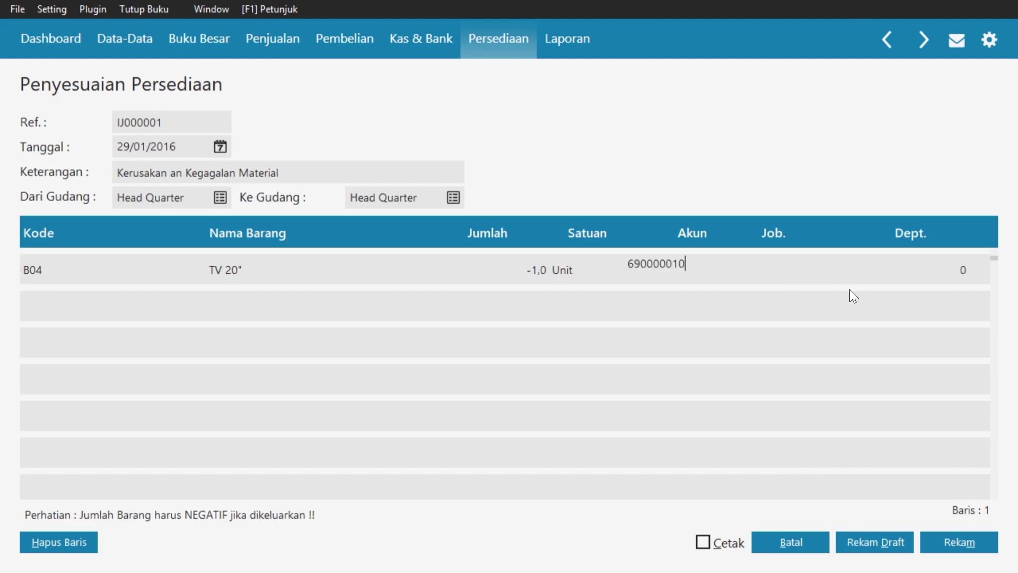
- Record the inventory adjustment, then close the new blank entry and the Pemakaian / Penyesuaian Barang list
{"action": "left_click", "coordinate": [932, 535]}
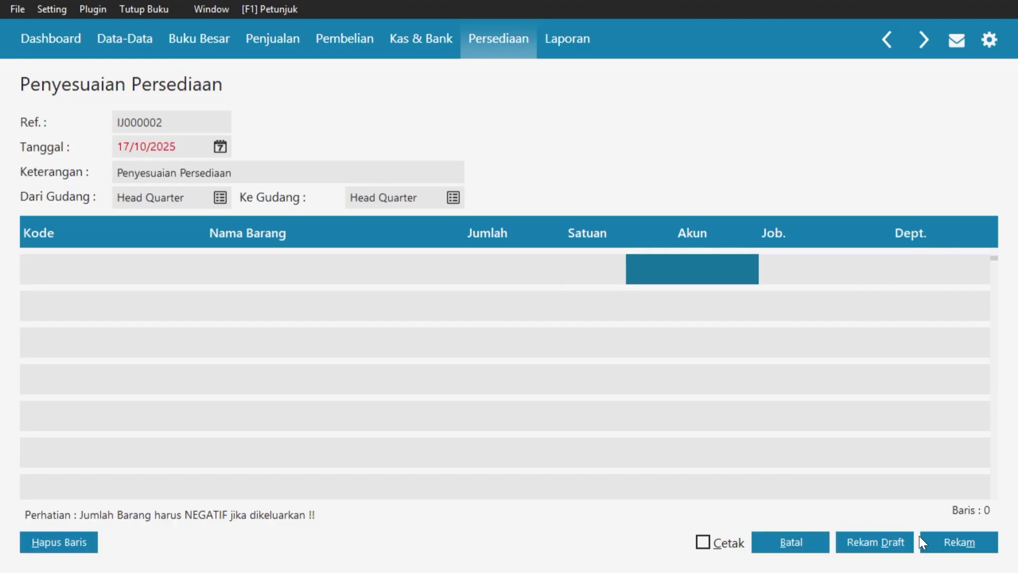
{"action": "left_click", "coordinate": [818, 541]}
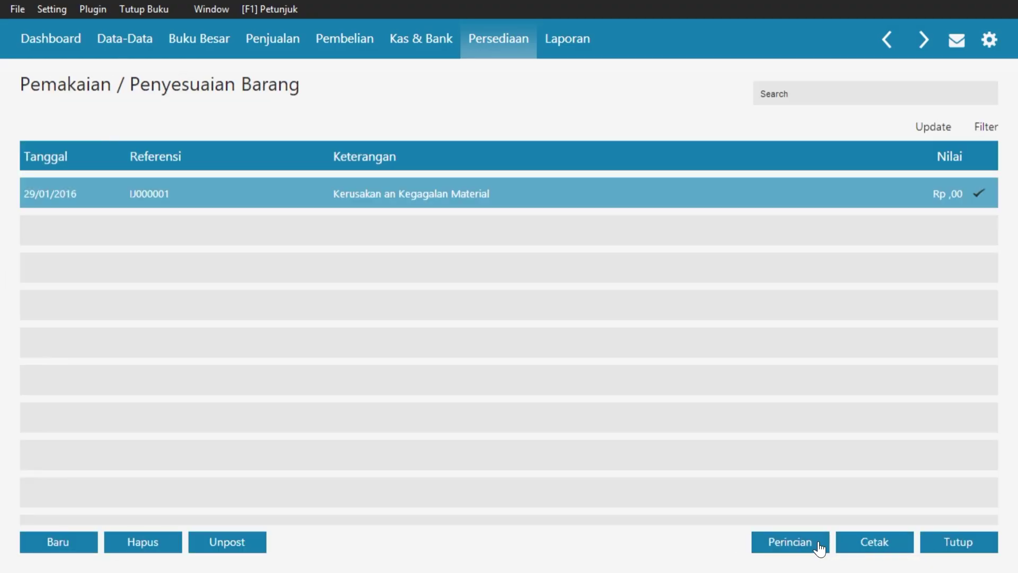
{"action": "left_click", "coordinate": [948, 540]}
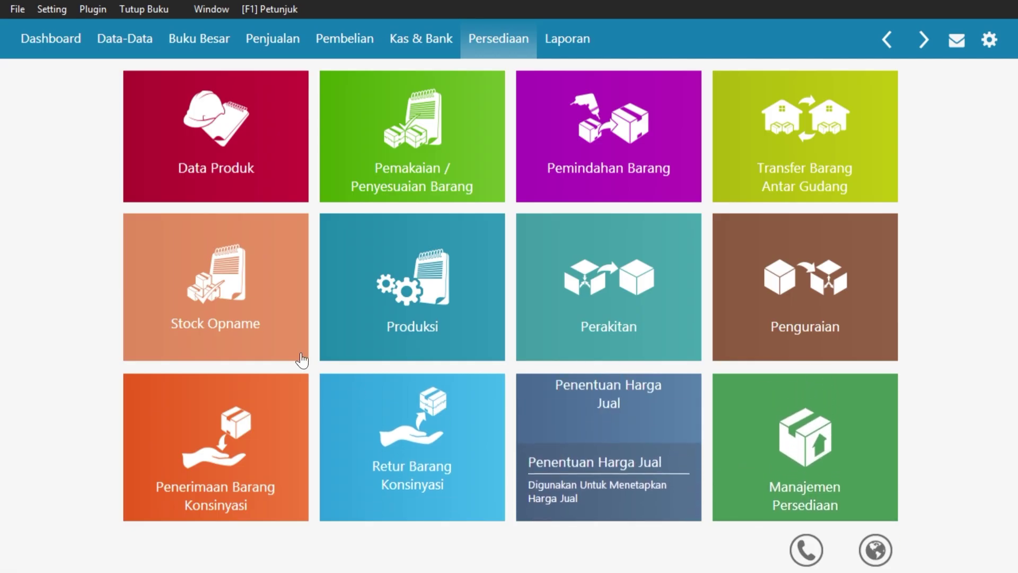
- Recalculate the ending account balances (Hitung Ulang Saldo Akhir Akun) for January 2016
{"action": "left_click", "coordinate": [18, 9]}
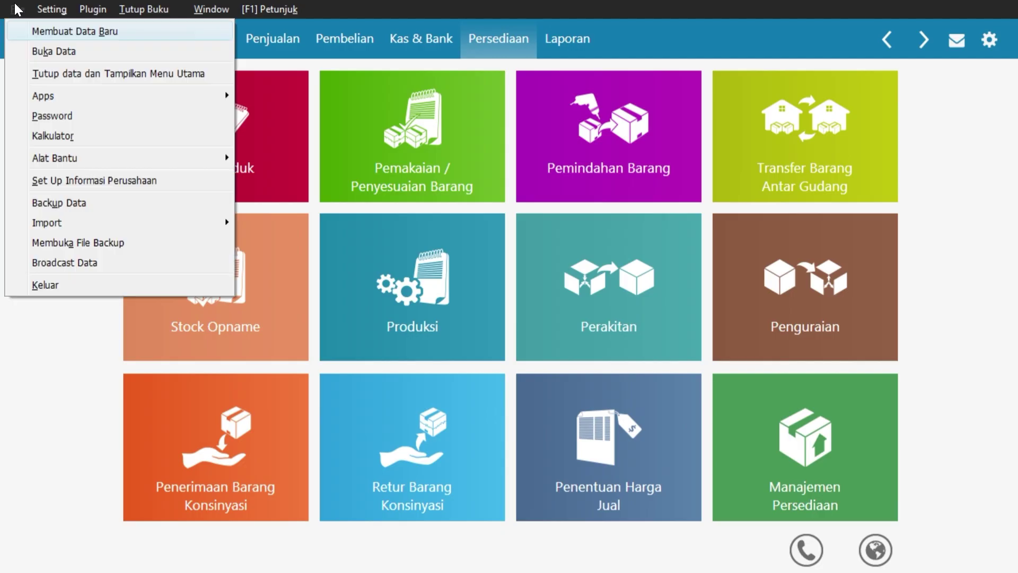
{"action": "mouse_move", "coordinate": [83, 158]}
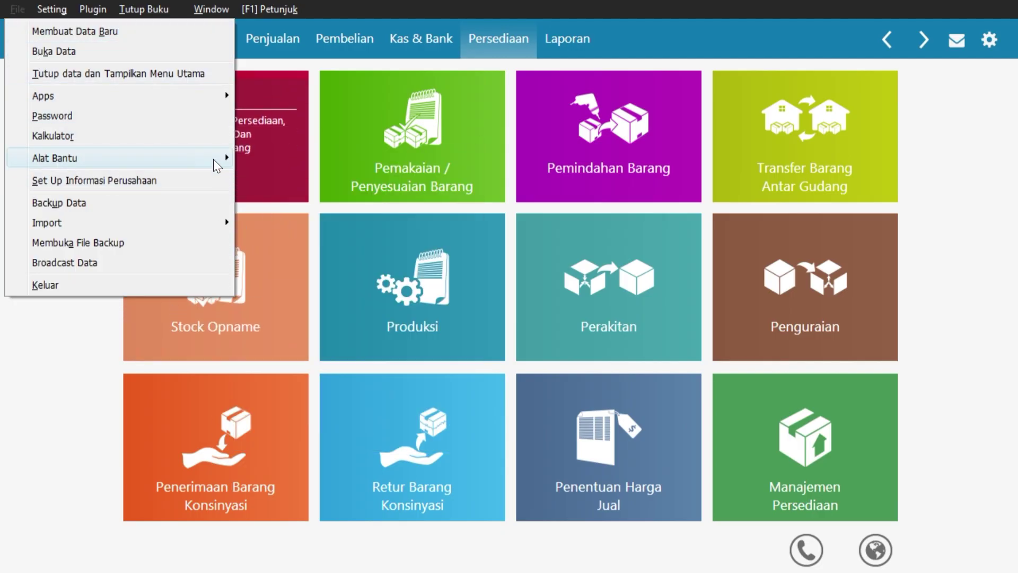
{"action": "left_click", "coordinate": [328, 267]}
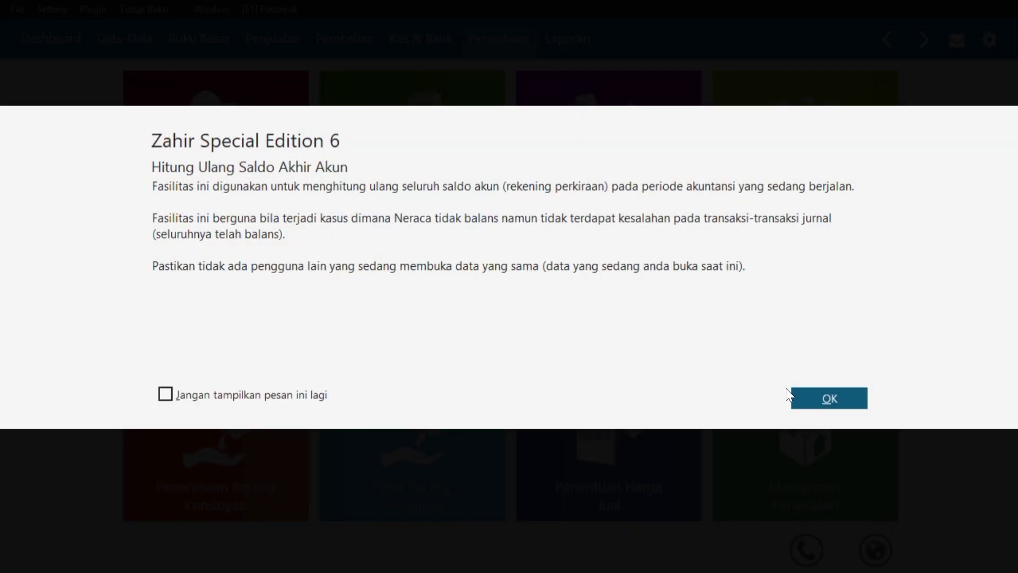
{"action": "left_click", "coordinate": [821, 405]}
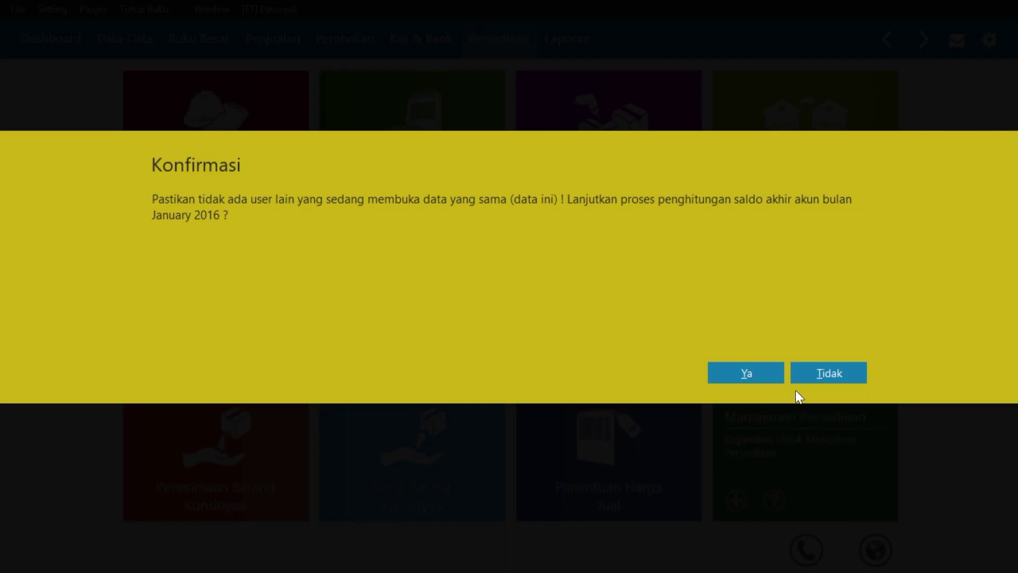
{"action": "left_click", "coordinate": [769, 373]}
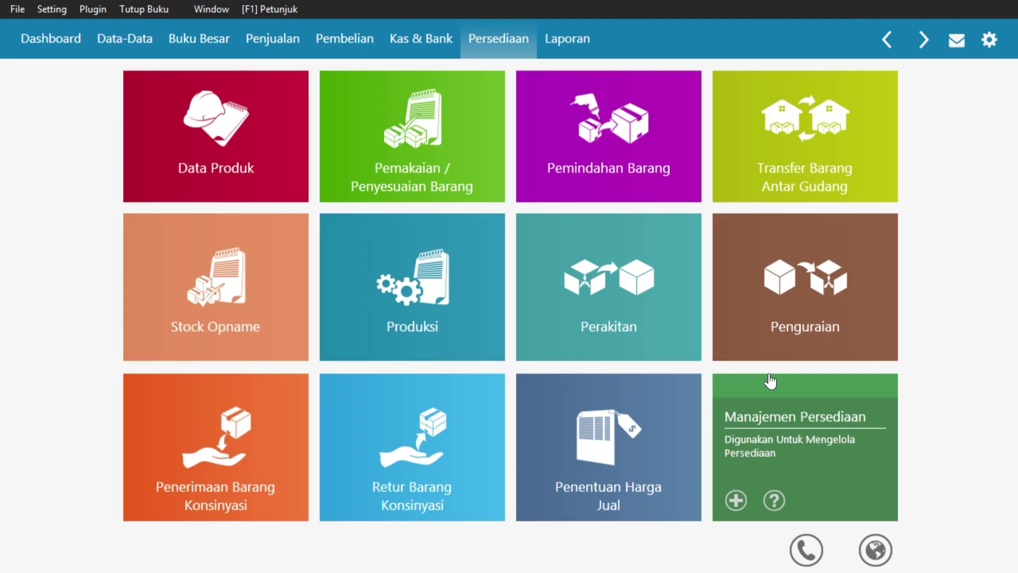
- Repeat the January 2016 recalculation of ending account balances three more times
{"action": "left_click", "coordinate": [17, 8]}
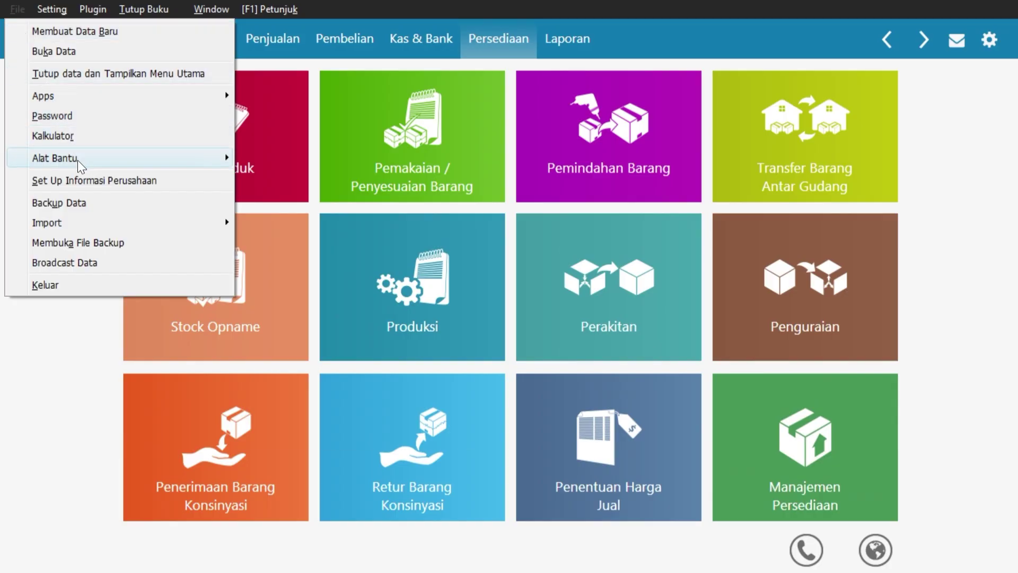
{"action": "mouse_move", "coordinate": [229, 165]}
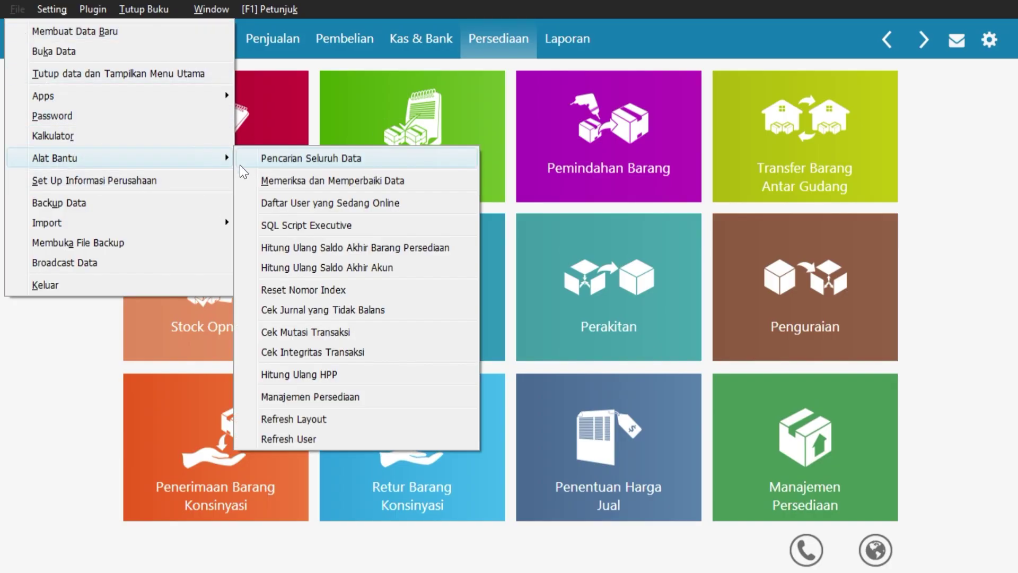
{"action": "left_click", "coordinate": [329, 268]}
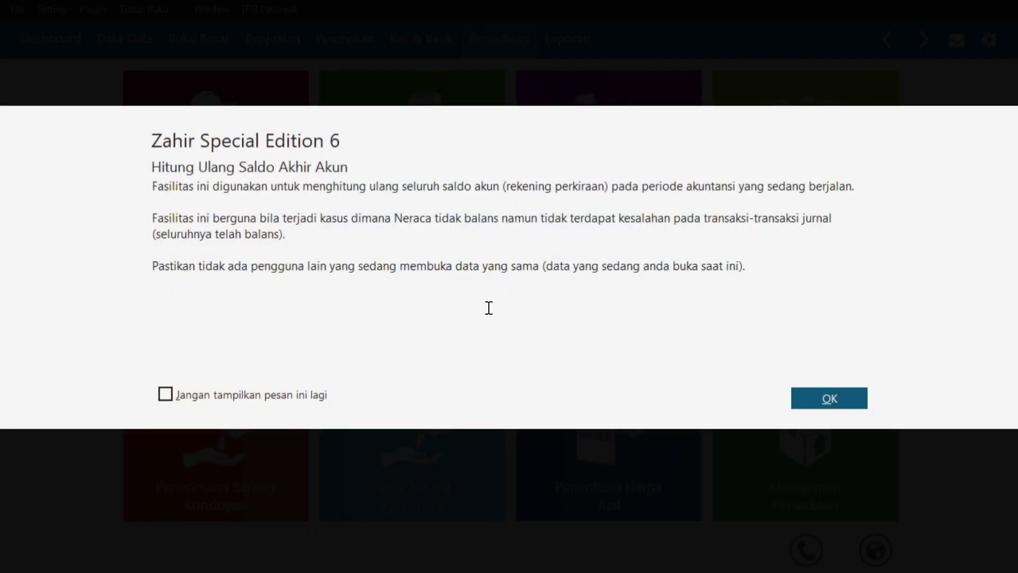
{"action": "left_click", "coordinate": [815, 398]}
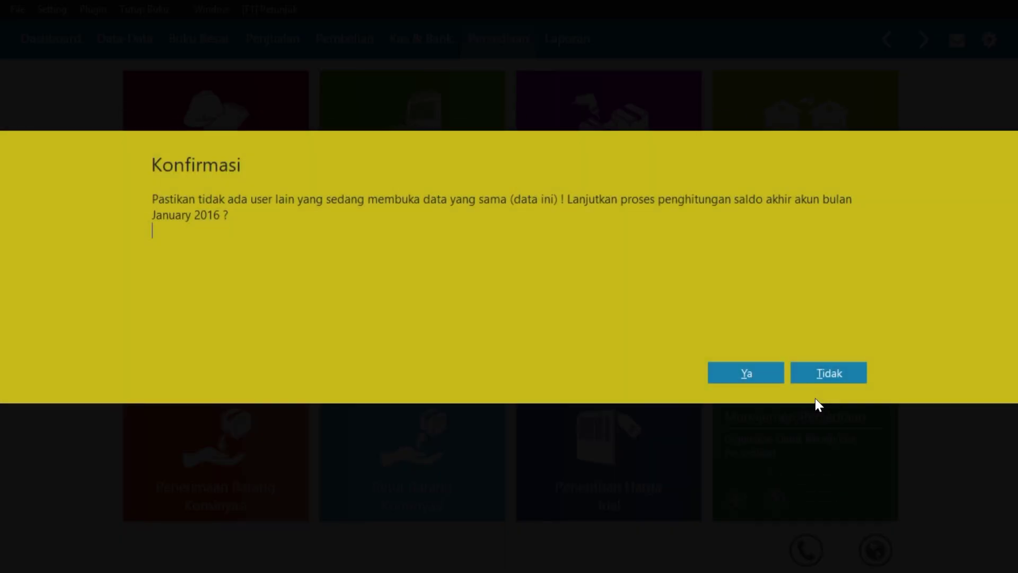
{"action": "left_click", "coordinate": [768, 372]}
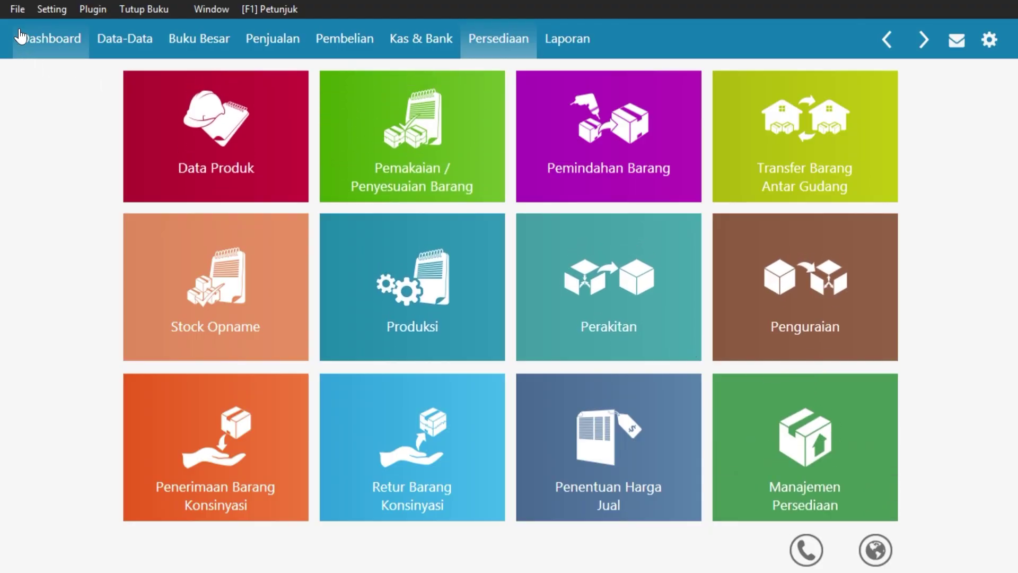
{"action": "left_click", "coordinate": [17, 9]}
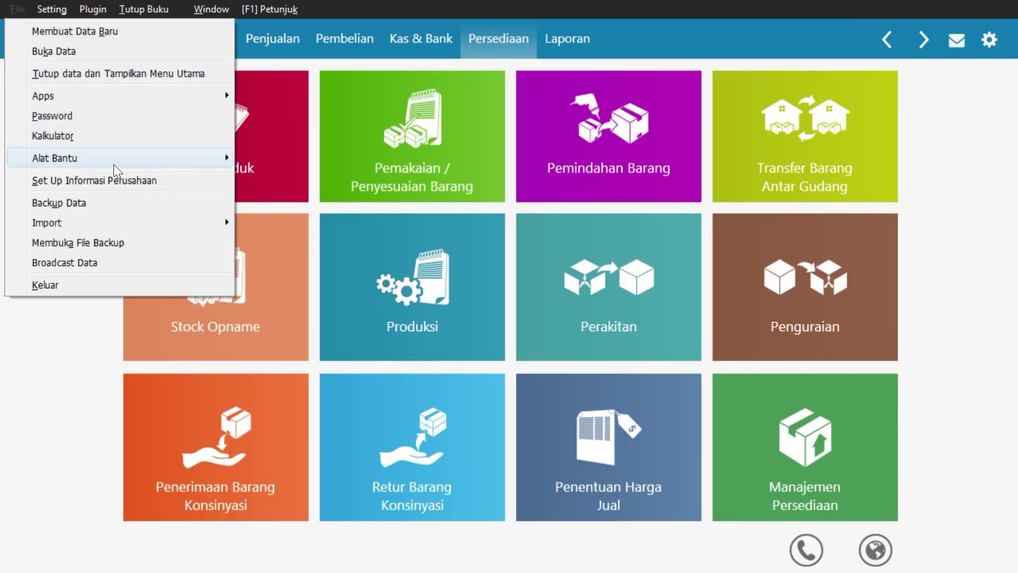
{"action": "mouse_move", "coordinate": [172, 158]}
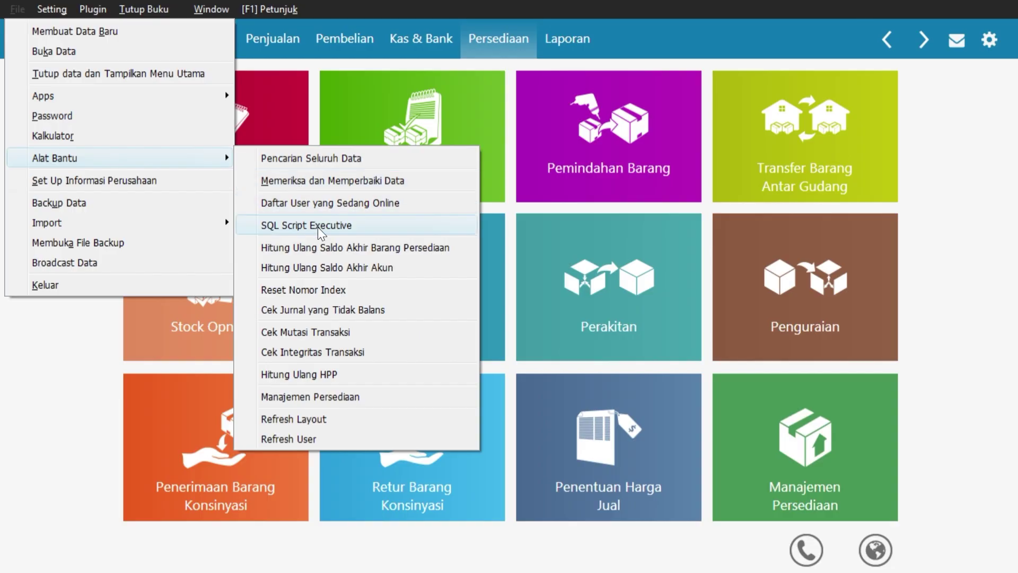
{"action": "left_click", "coordinate": [326, 265]}
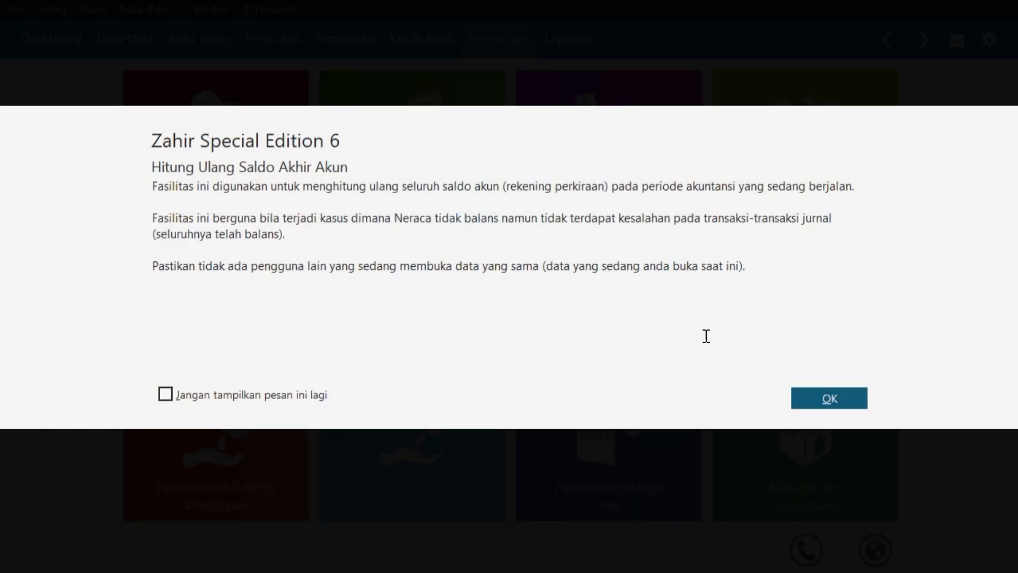
{"action": "left_click", "coordinate": [848, 399]}
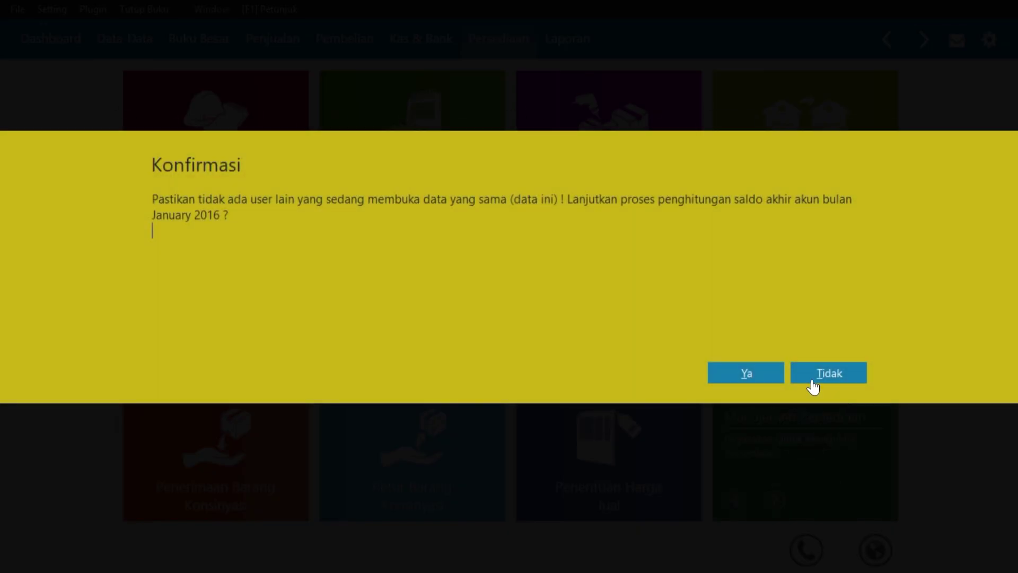
{"action": "left_click", "coordinate": [756, 371]}
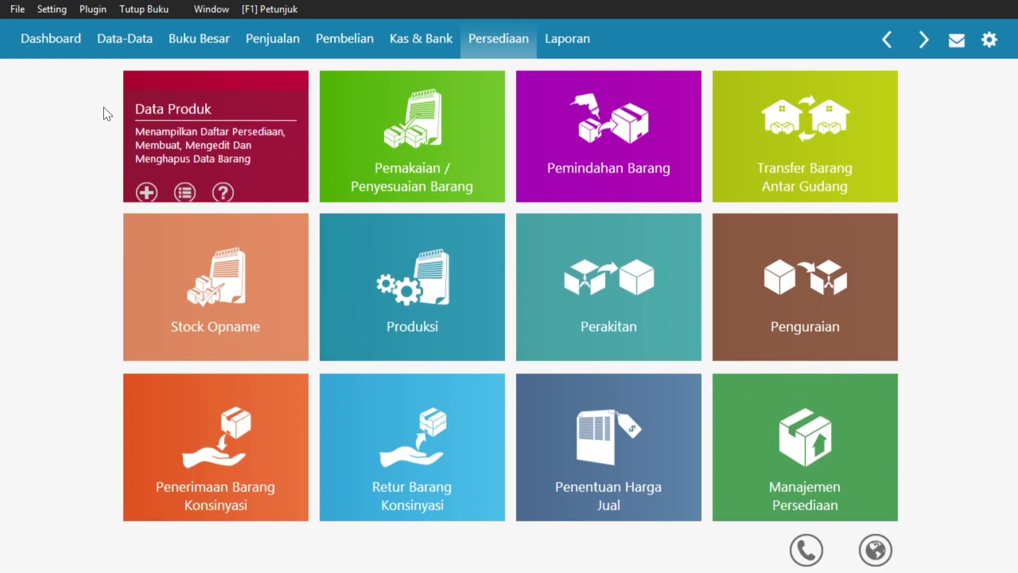
{"action": "left_click", "coordinate": [18, 9]}
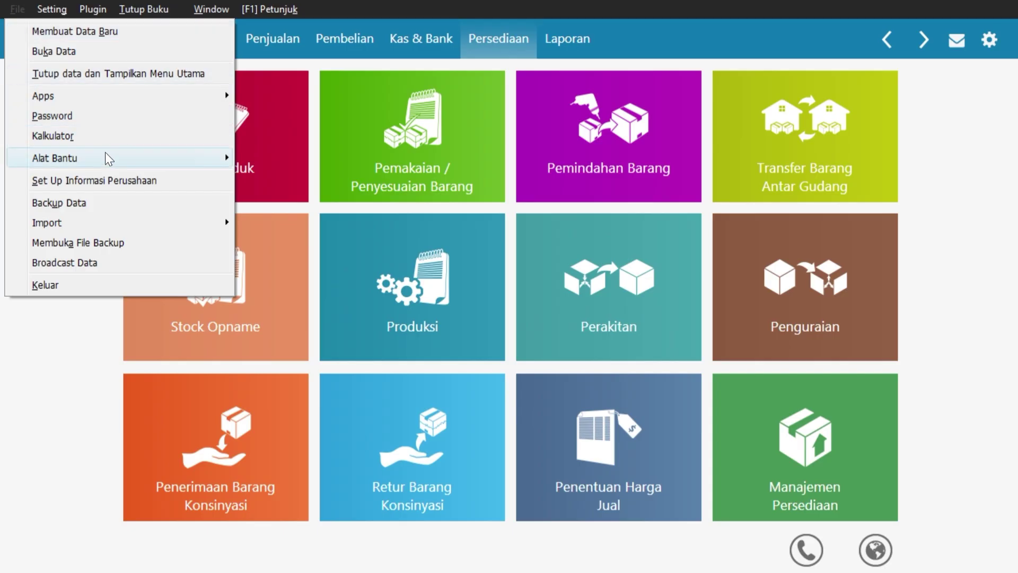
{"action": "mouse_move", "coordinate": [114, 161]}
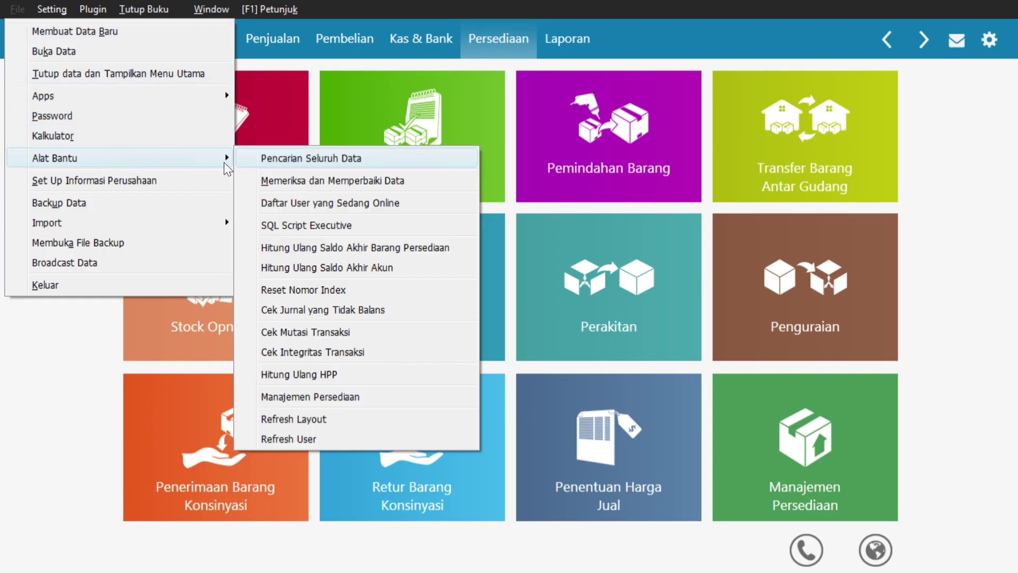
{"action": "left_click", "coordinate": [350, 268]}
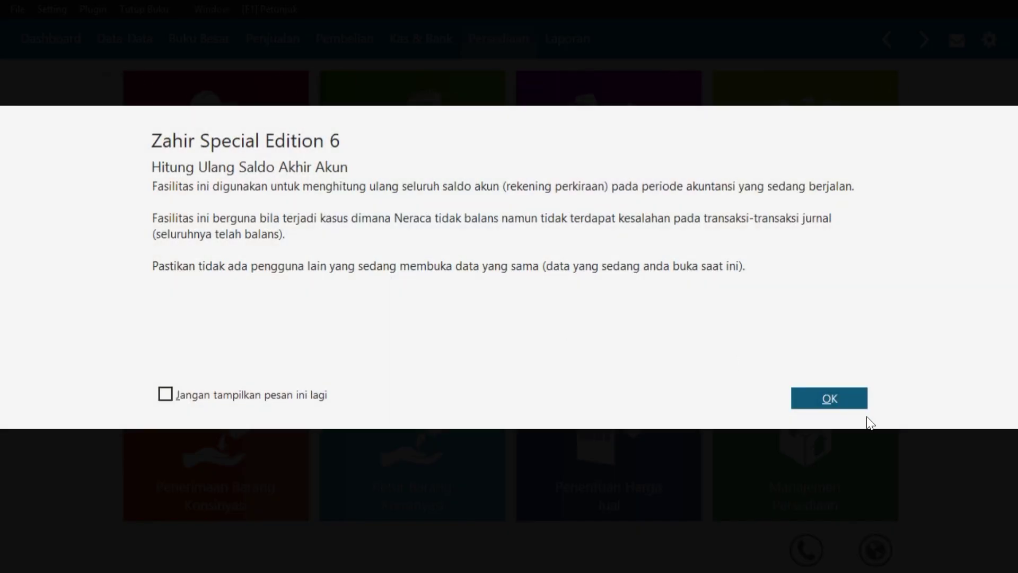
{"action": "left_click", "coordinate": [842, 400]}
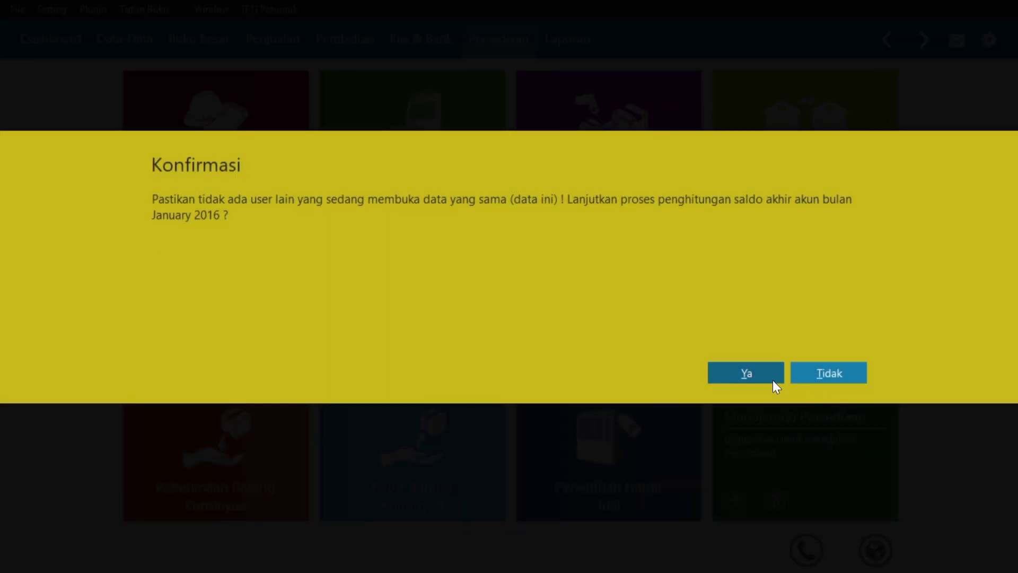
{"action": "left_click", "coordinate": [767, 379]}
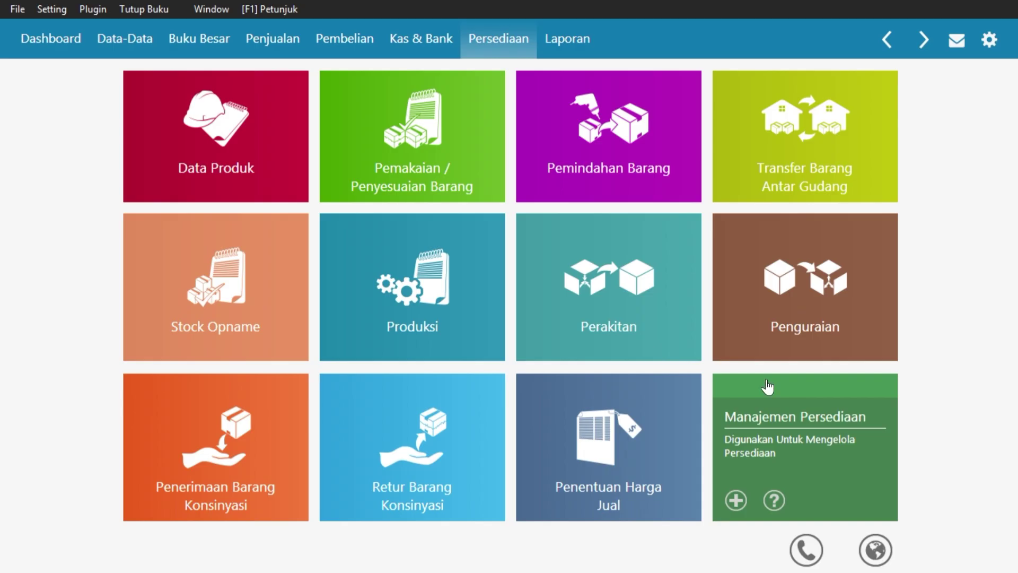
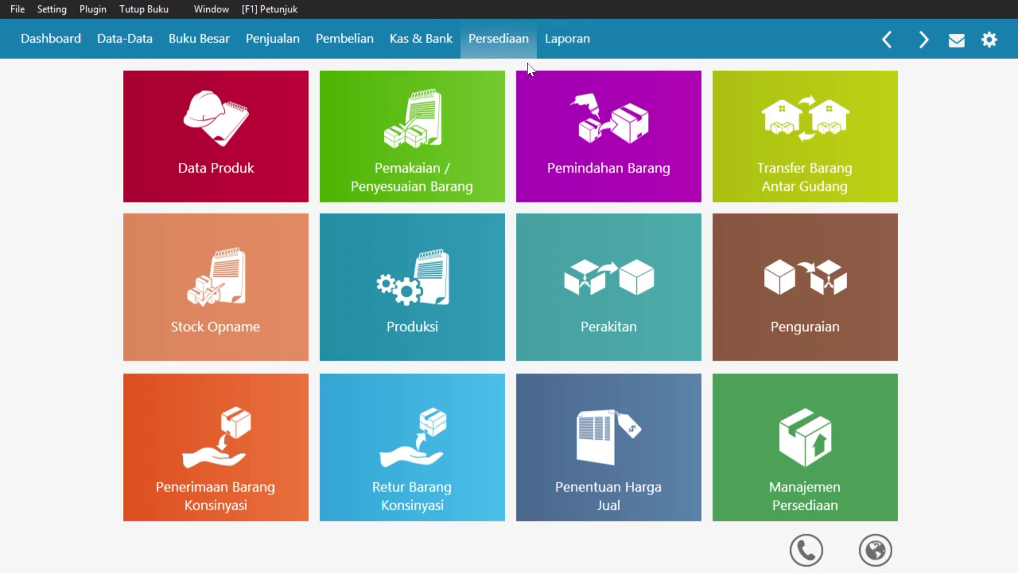
- Generate the Laba Rugi Standar report for January 2016 to December 2016
{"action": "left_click", "coordinate": [556, 56]}
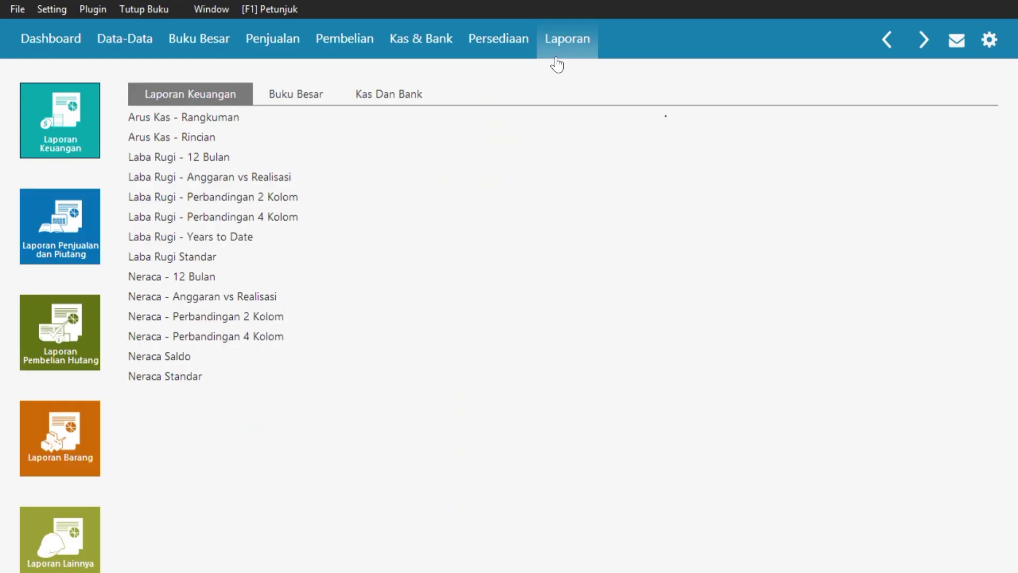
{"action": "double_click", "coordinate": [194, 257]}
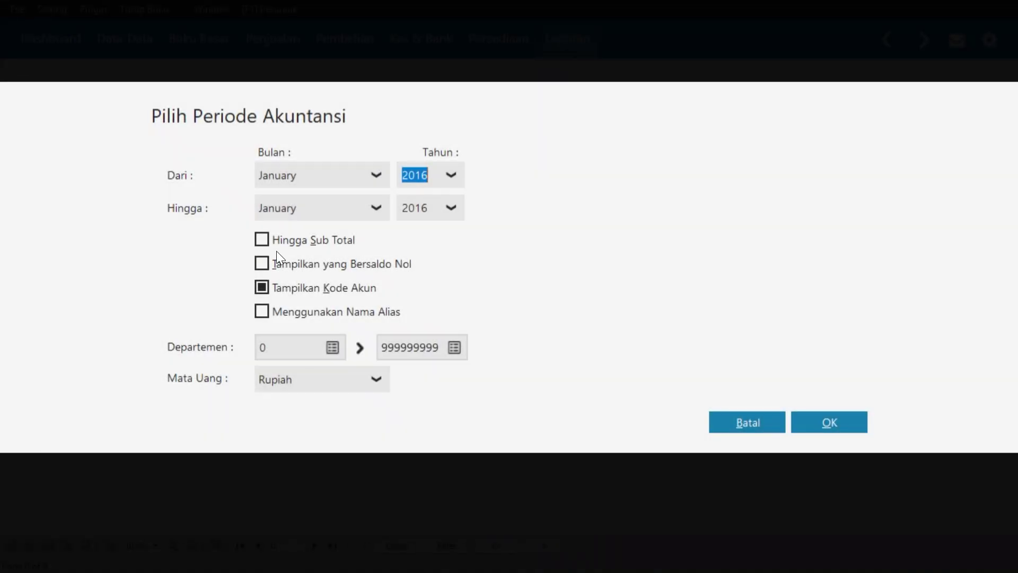
{"action": "left_click", "coordinate": [371, 207]}
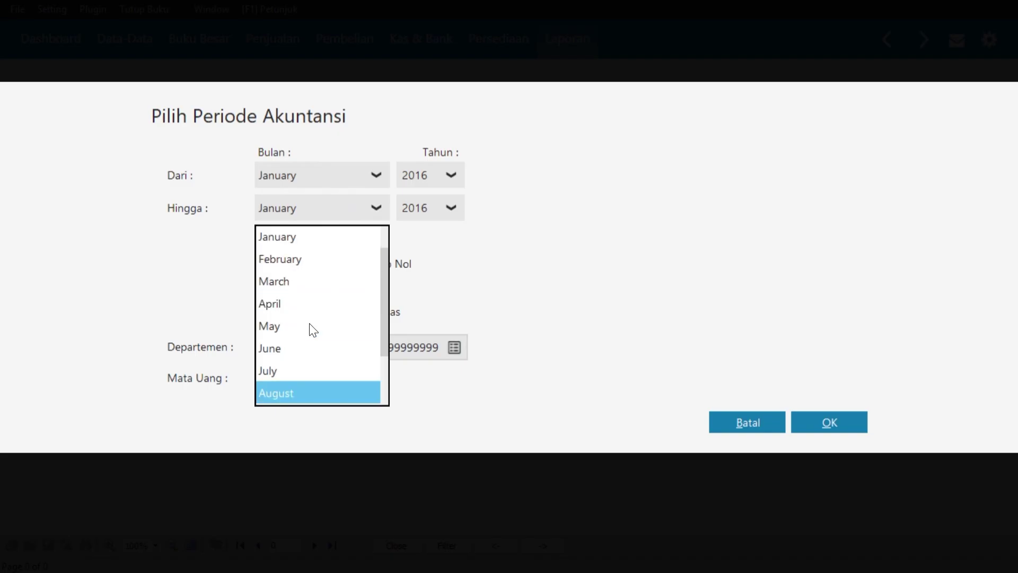
{"action": "scroll", "coordinate": [313, 330], "scroll_direction": "down", "scroll_amount": 2}
{"action": "left_click", "coordinate": [339, 395]}
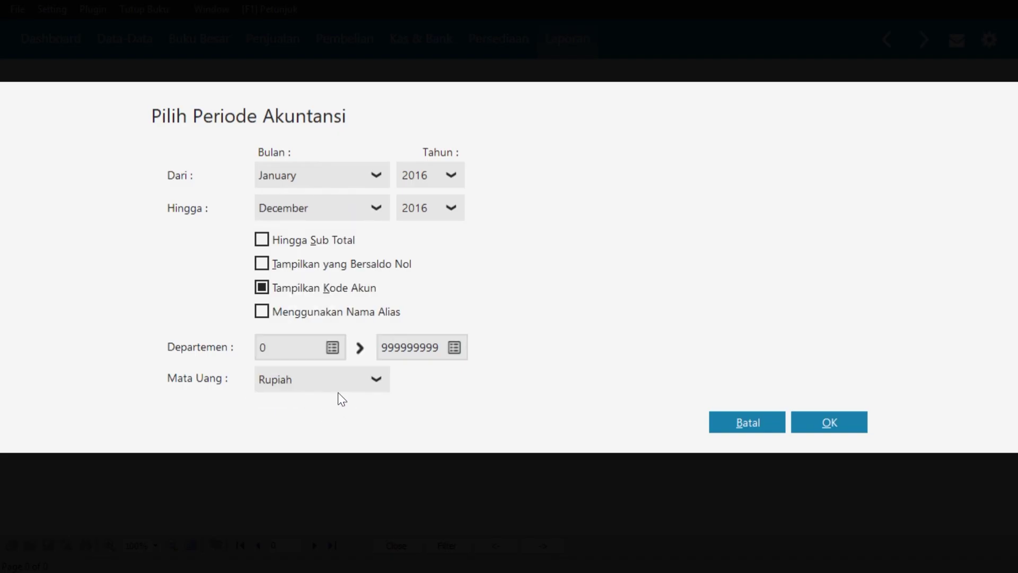
{"action": "left_click", "coordinate": [821, 422]}
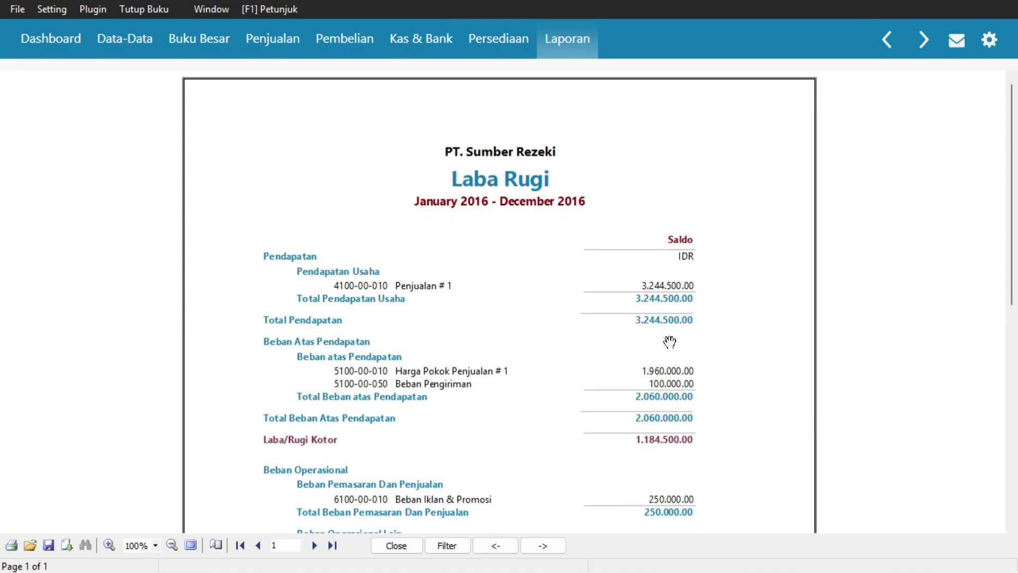
- Review the Laba Rugi report from Pendapatan down to Laba/Rugi Bersih and back, then close it
{"action": "scroll", "coordinate": [873, 387], "scroll_direction": "down", "scroll_amount": 1}
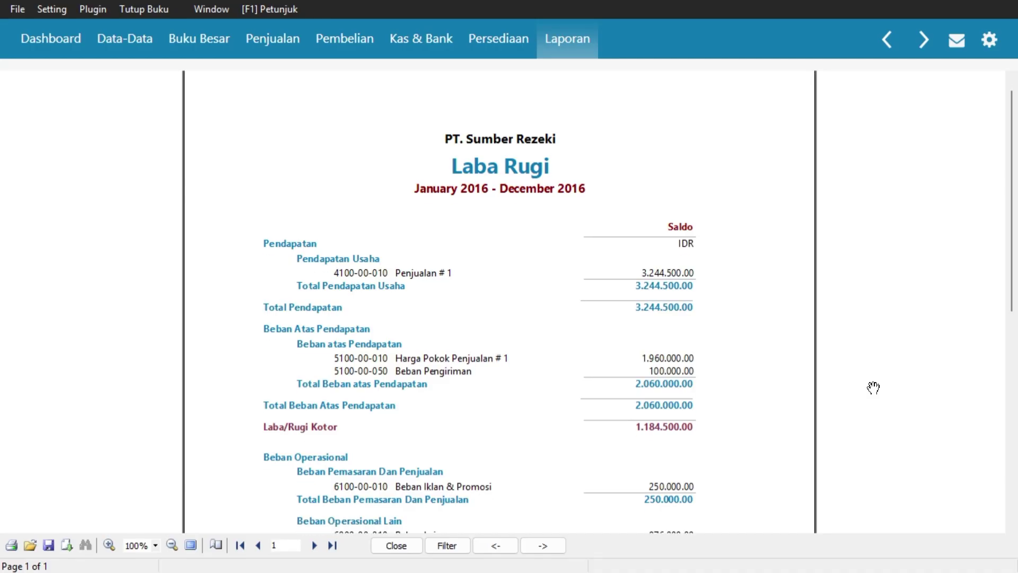
{"action": "scroll", "coordinate": [873, 388], "scroll_direction": "down", "scroll_amount": 10}
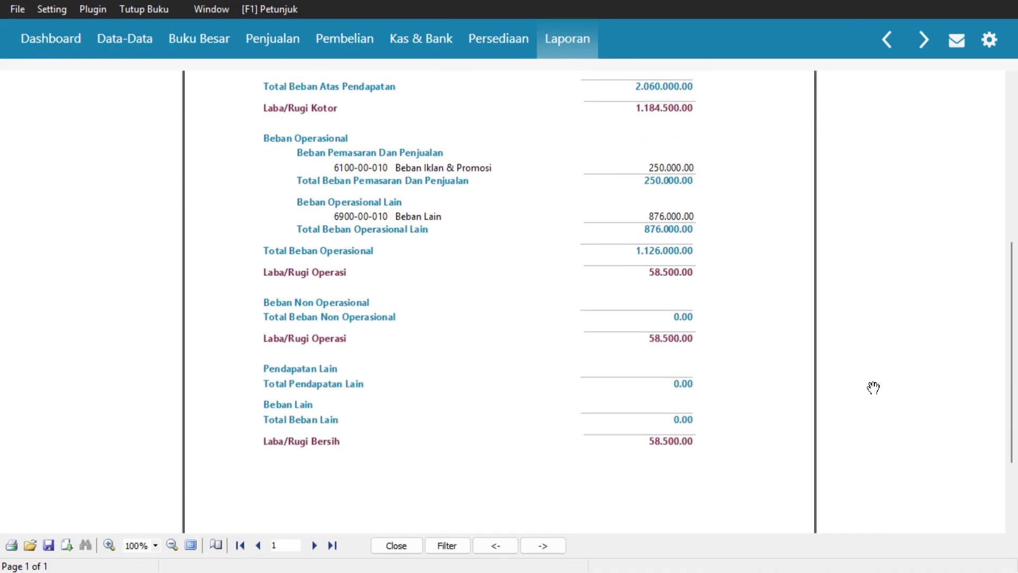
{"action": "scroll", "coordinate": [873, 388], "scroll_direction": "down", "scroll_amount": 3}
{"action": "scroll", "coordinate": [873, 388], "scroll_direction": "up", "scroll_amount": 3}
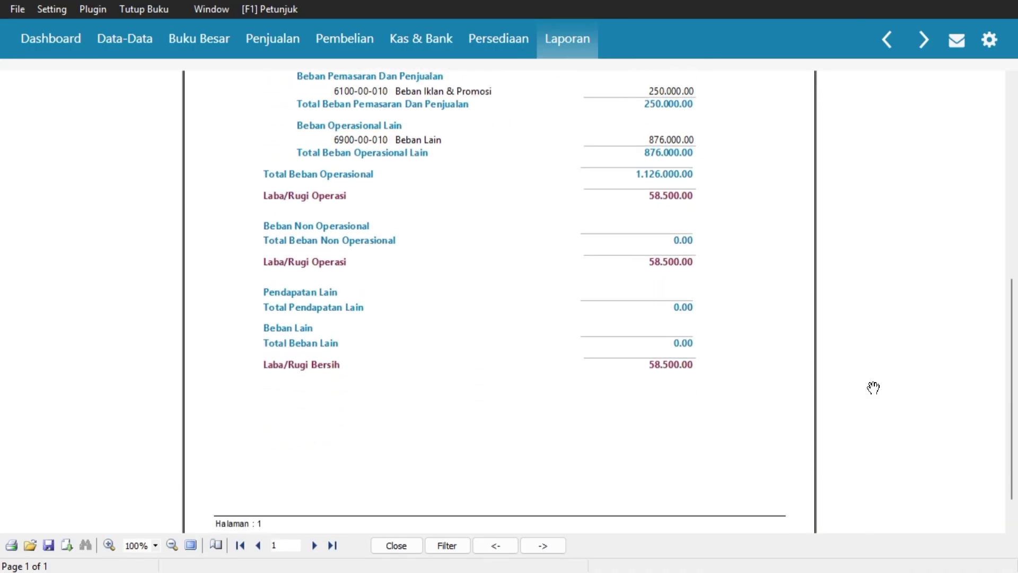
{"action": "scroll", "coordinate": [873, 387], "scroll_direction": "up", "scroll_amount": 4}
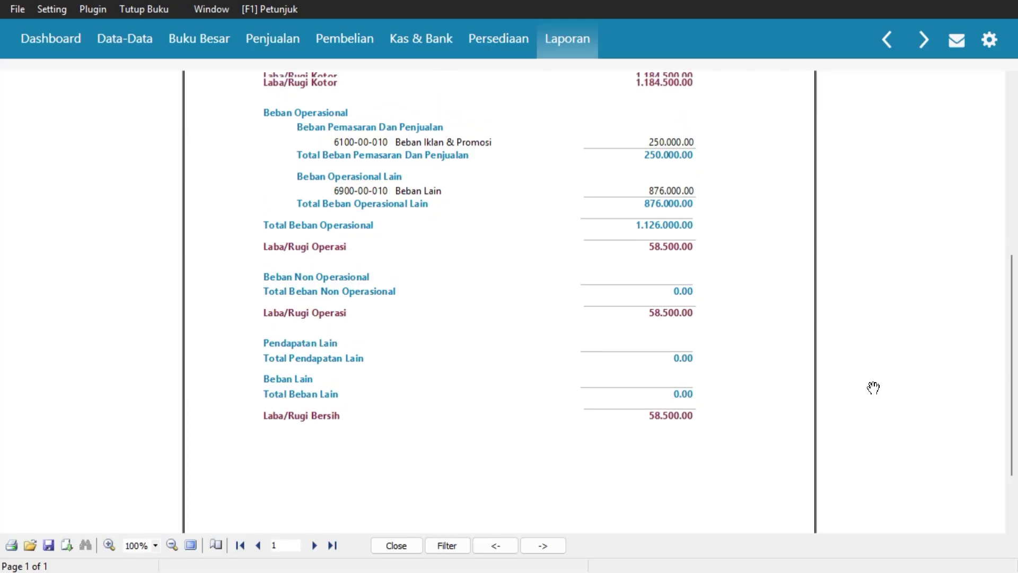
{"action": "scroll", "coordinate": [873, 387], "scroll_direction": "up", "scroll_amount": 8}
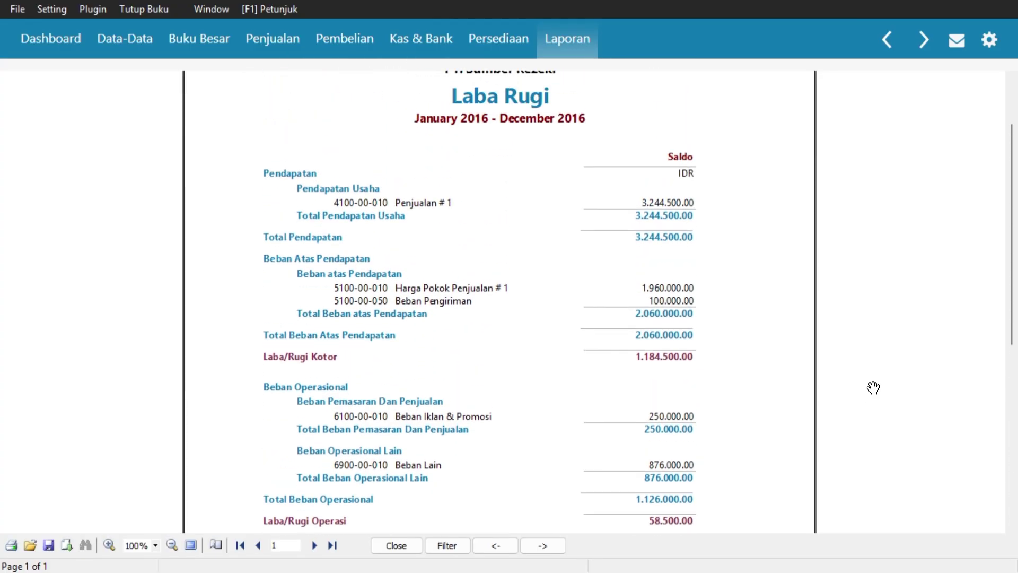
{"action": "left_click", "coordinate": [386, 543]}
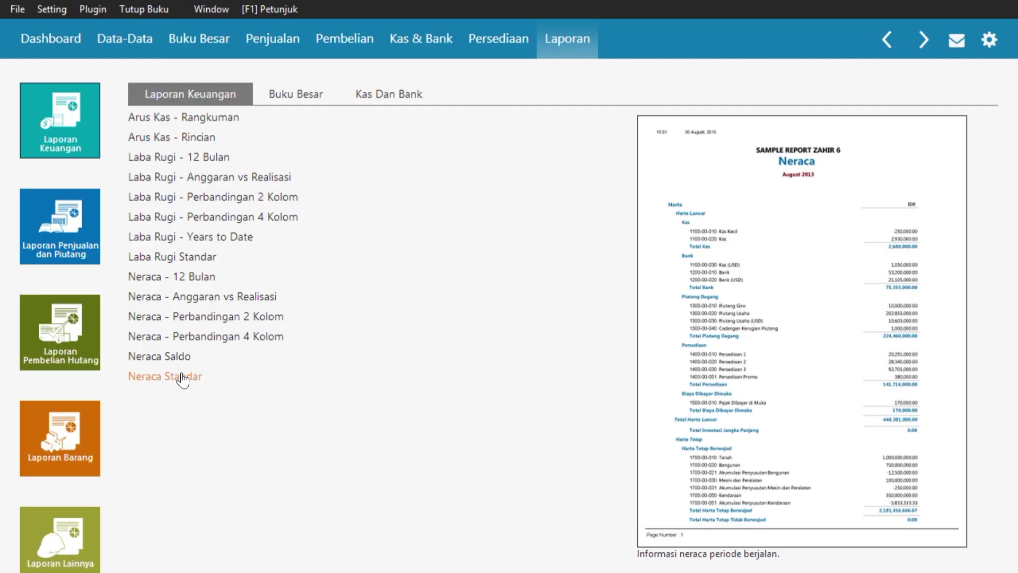
- Review the Neraca Standar report for January 2016 from Harta through Total Kewajiban dan Modal, then close it
{"action": "left_click", "coordinate": [181, 378]}
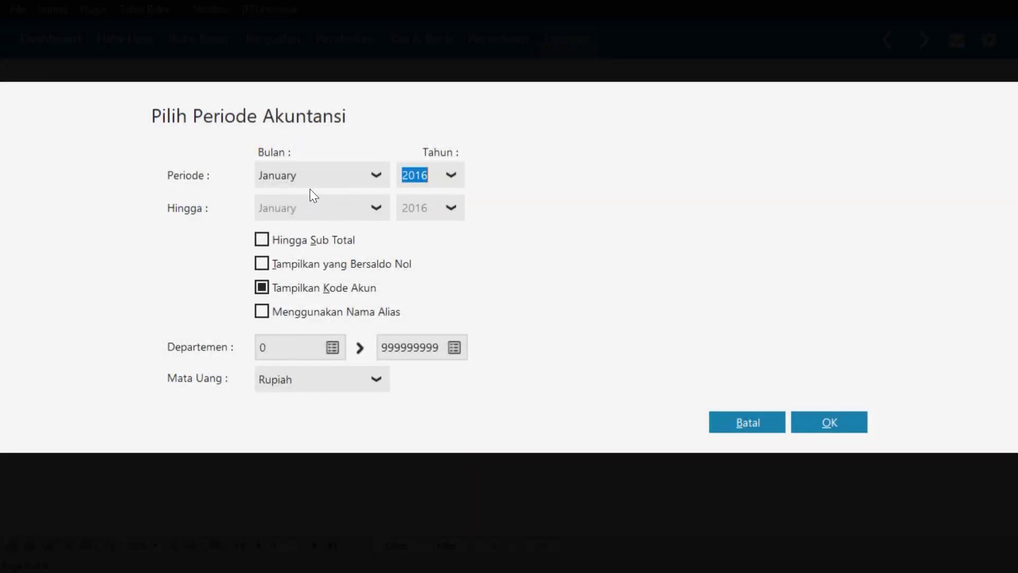
{"action": "left_click", "coordinate": [821, 424]}
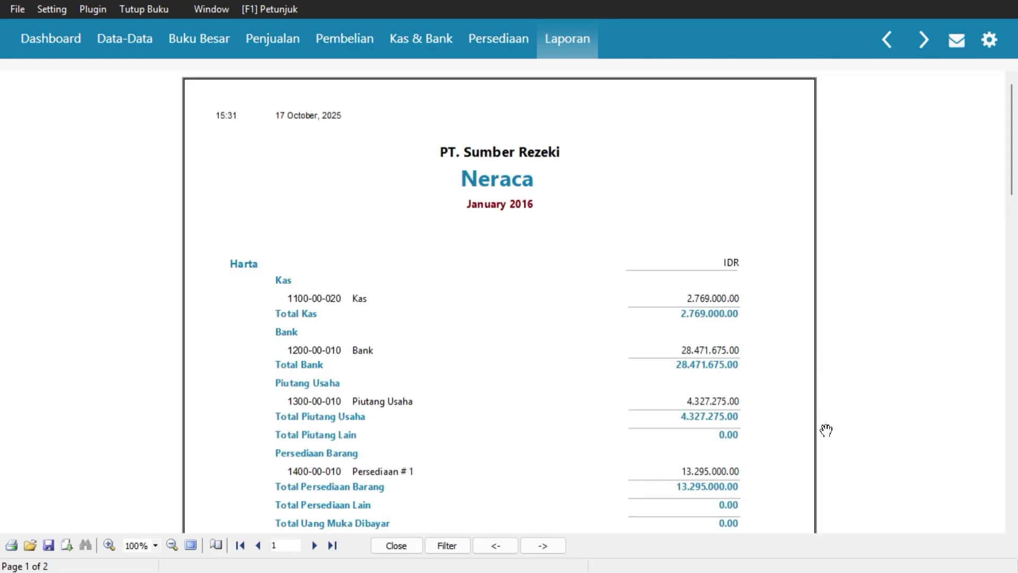
{"action": "scroll", "coordinate": [826, 429], "scroll_direction": "down", "scroll_amount": 3}
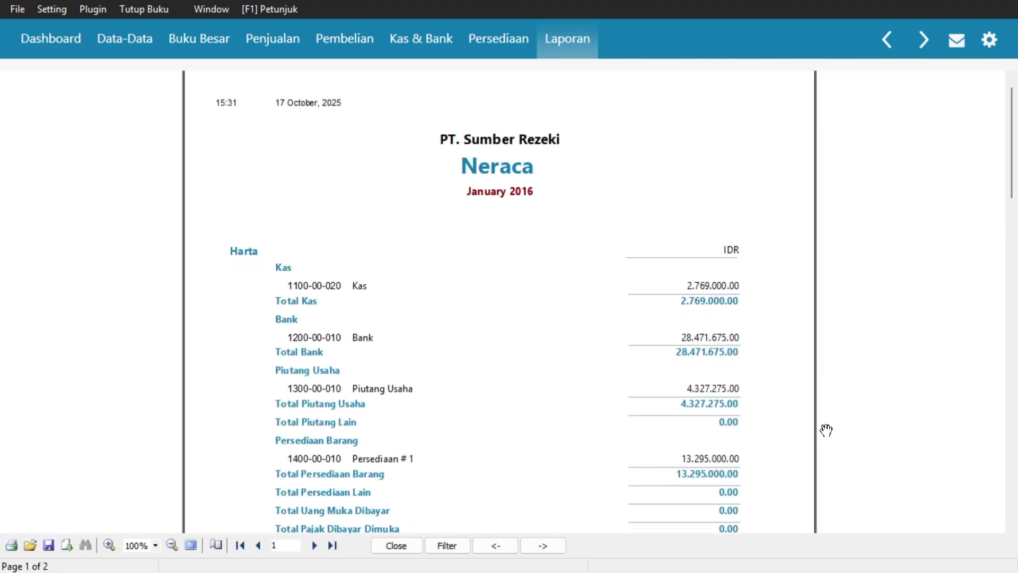
{"action": "scroll", "coordinate": [825, 430], "scroll_direction": "down", "scroll_amount": 3}
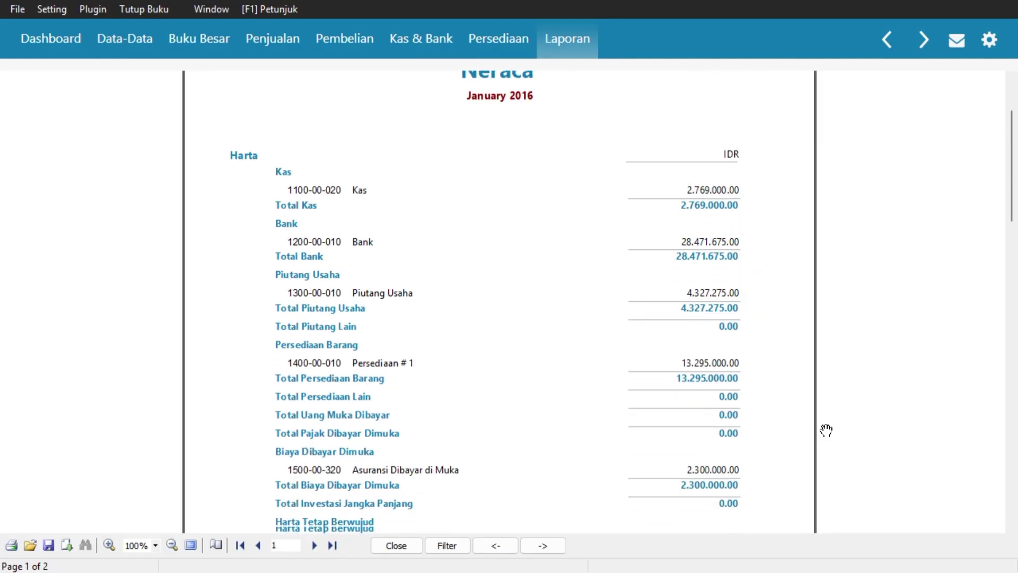
{"action": "scroll", "coordinate": [826, 429], "scroll_direction": "down", "scroll_amount": 18}
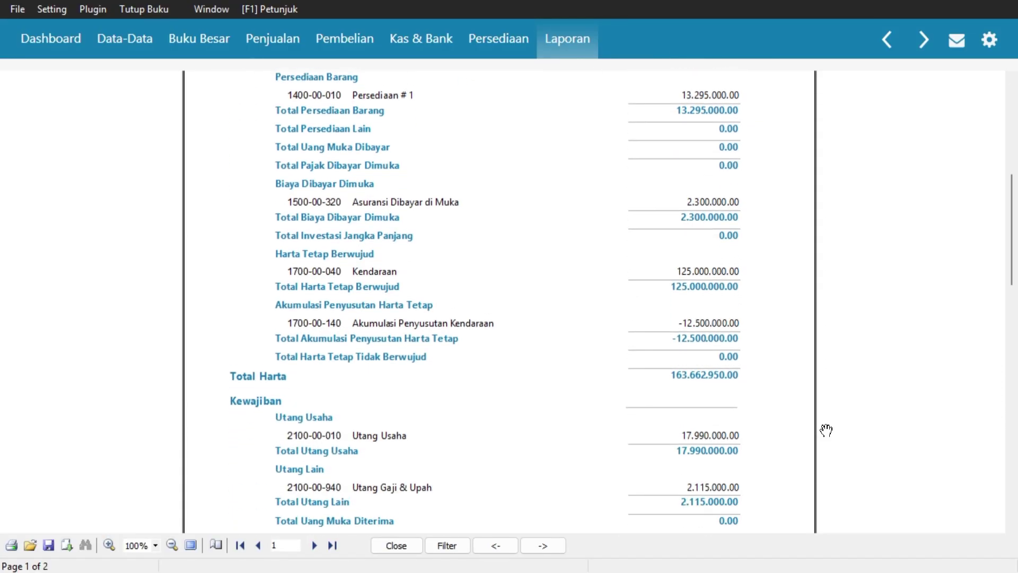
{"action": "scroll", "coordinate": [826, 429], "scroll_direction": "down", "scroll_amount": 5}
{"action": "scroll", "coordinate": [825, 429], "scroll_direction": "down", "scroll_amount": 7}
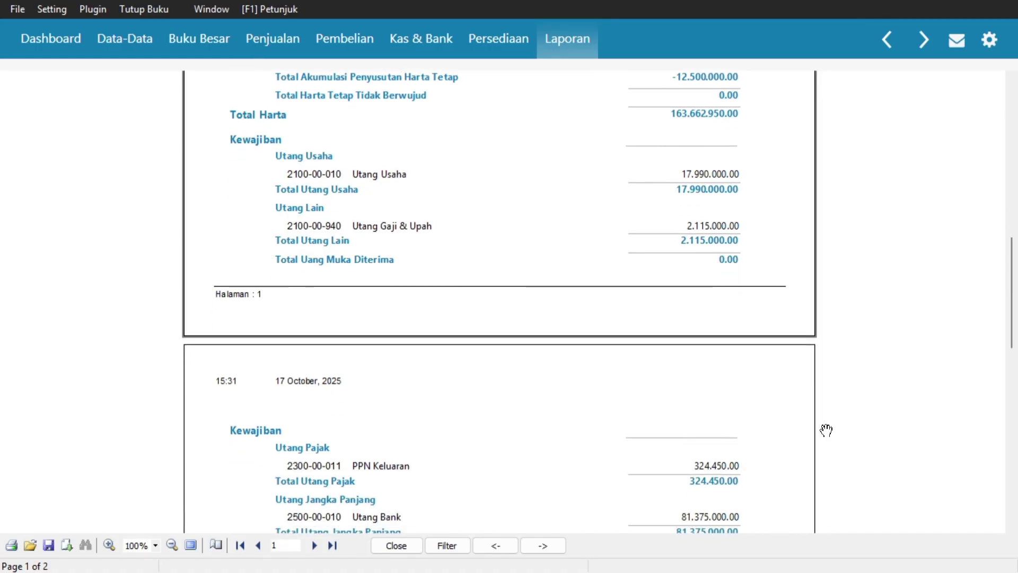
{"action": "scroll", "coordinate": [826, 429], "scroll_direction": "down", "scroll_amount": 2}
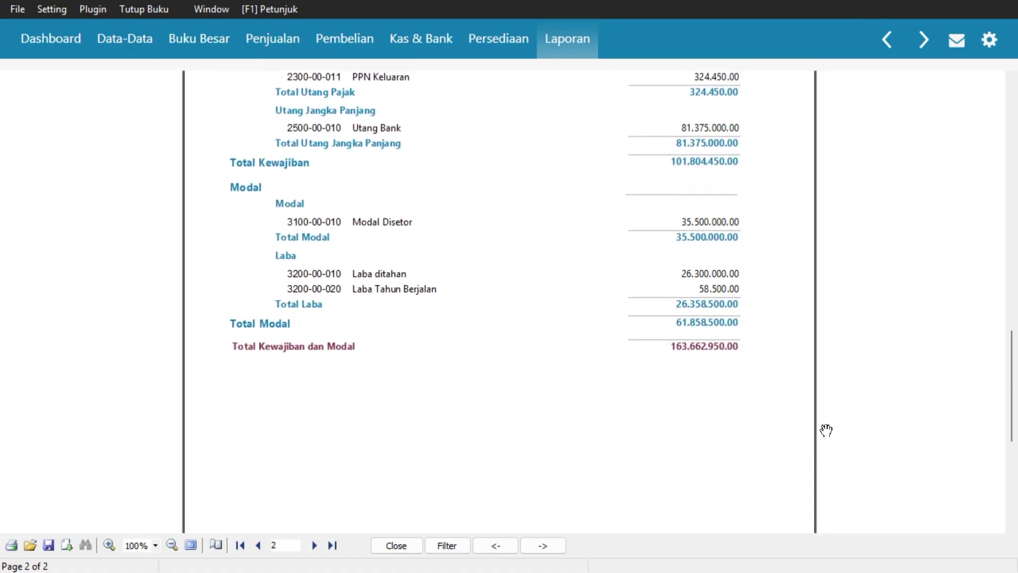
{"action": "left_click", "coordinate": [398, 544]}
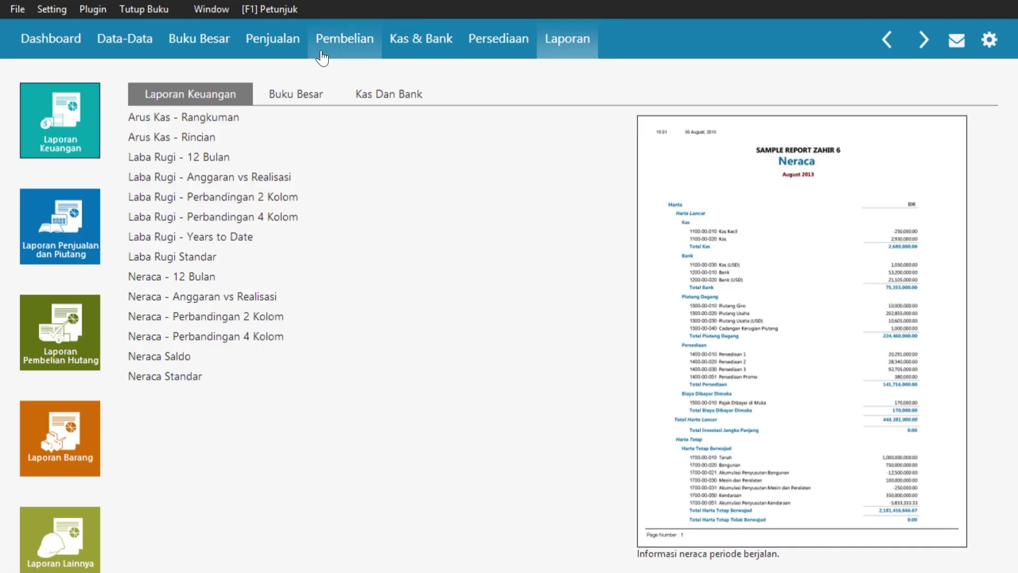
- Log off from the company data file and exit the accounting program
{"action": "left_click", "coordinate": [158, 39]}
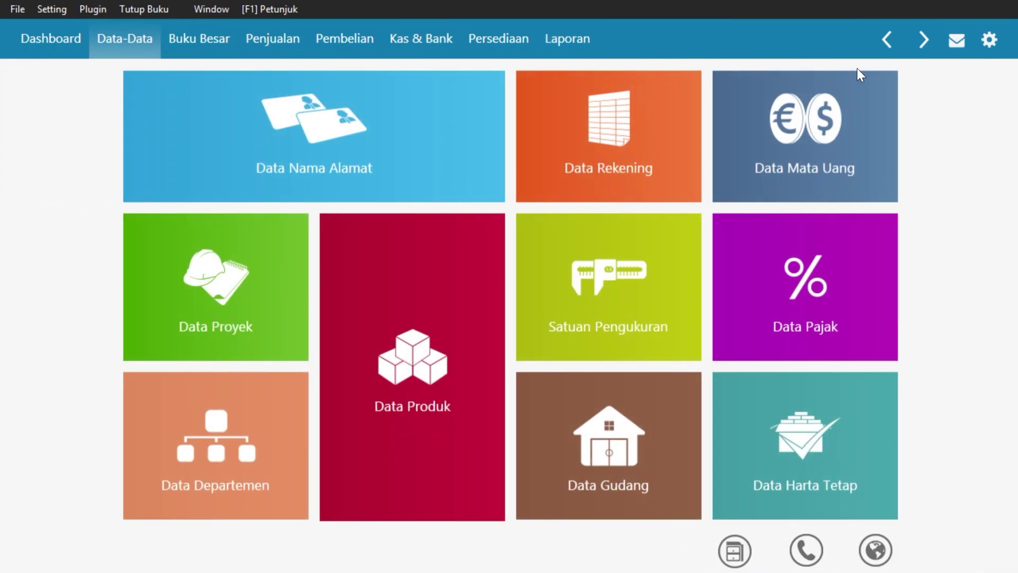
{"action": "left_click", "coordinate": [987, 42]}
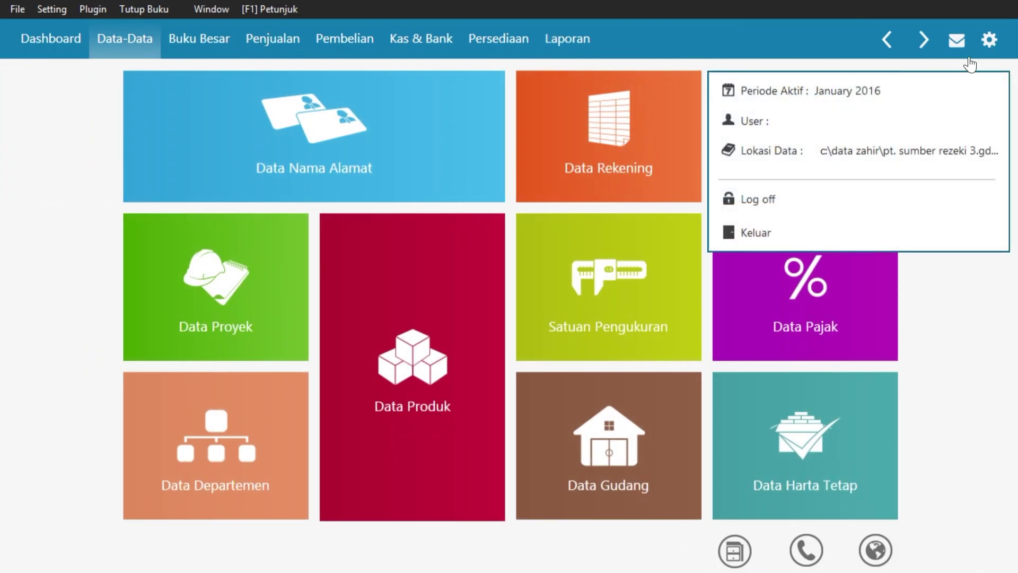
{"action": "left_click", "coordinate": [757, 204]}
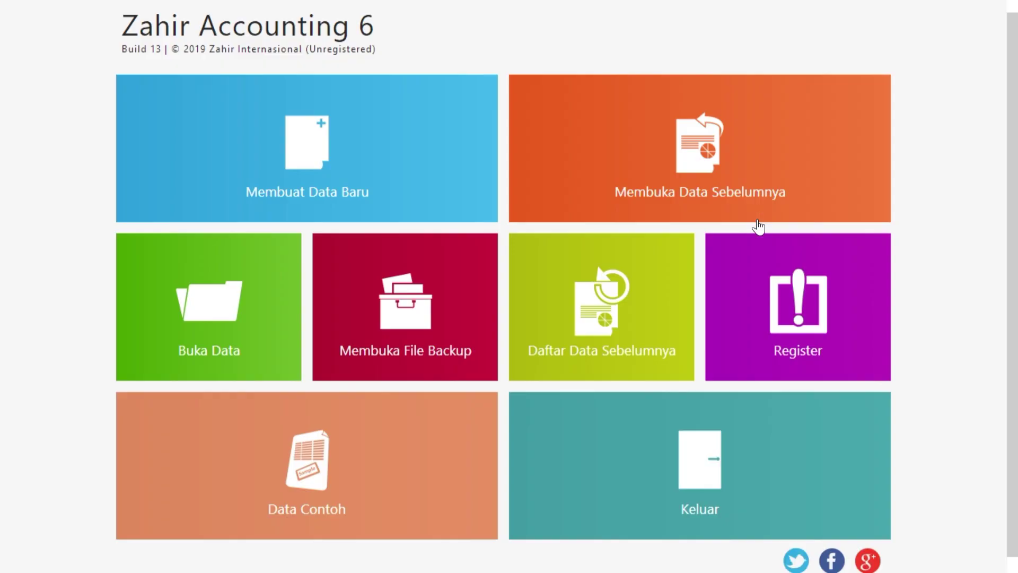
{"action": "left_click", "coordinate": [724, 438]}
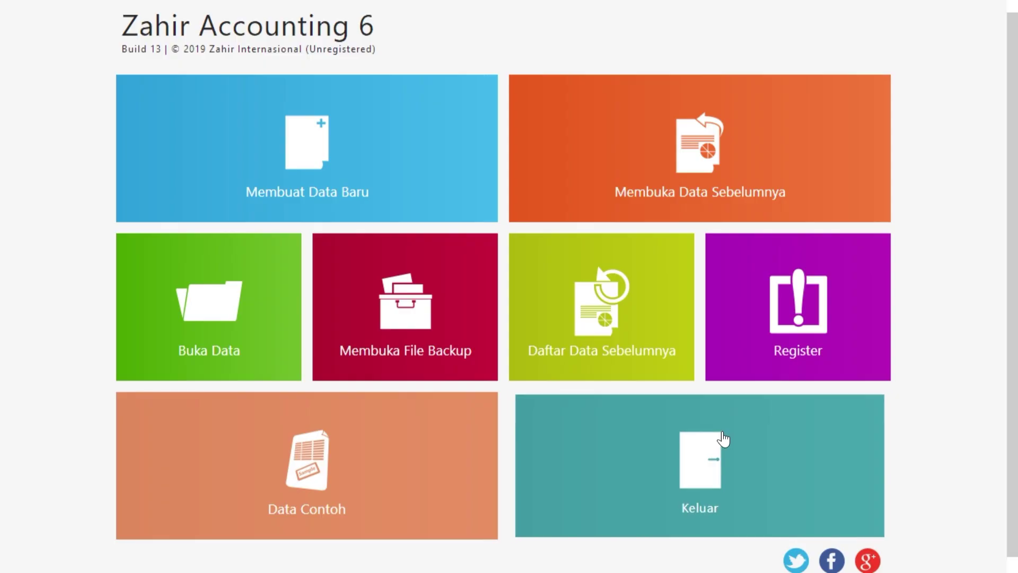